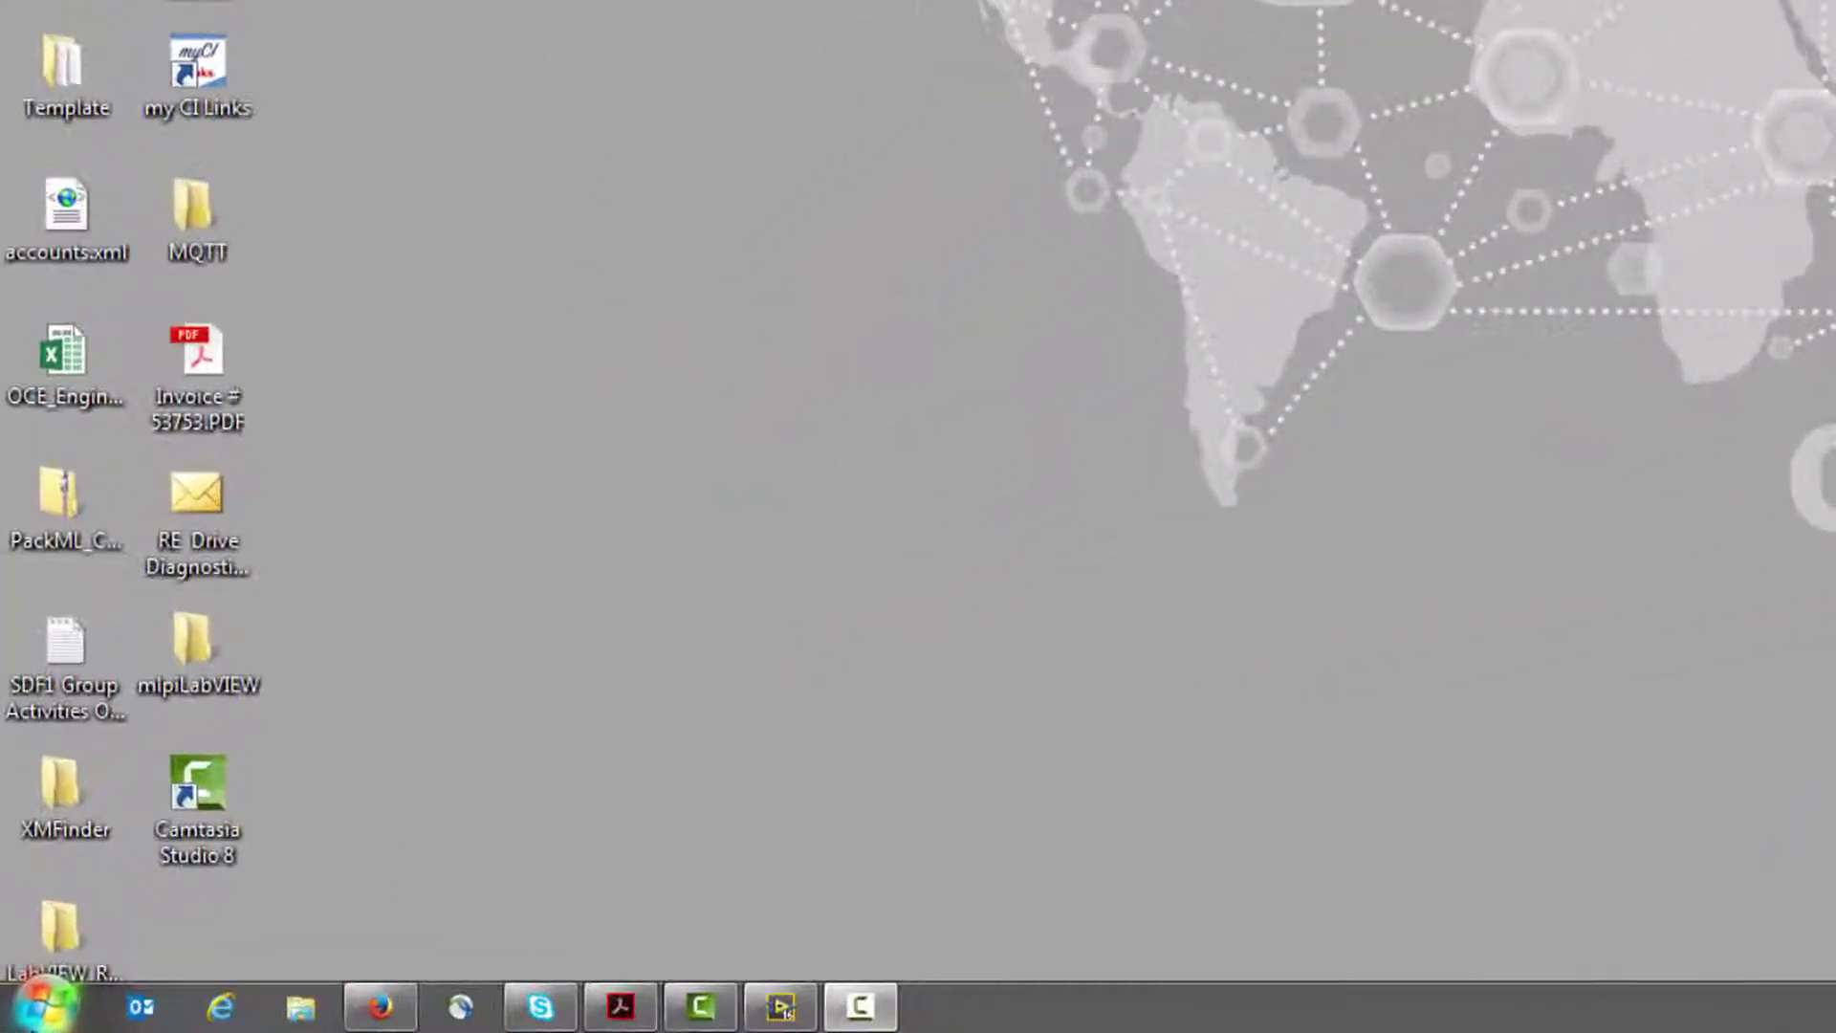
Launch NI MAX and check this PC's LabVIEW 2016 f2 FPGA, SoftMotion, Real-Time and EtherCAT versions
{"action": "left_click", "coordinate": [8, 1018]}
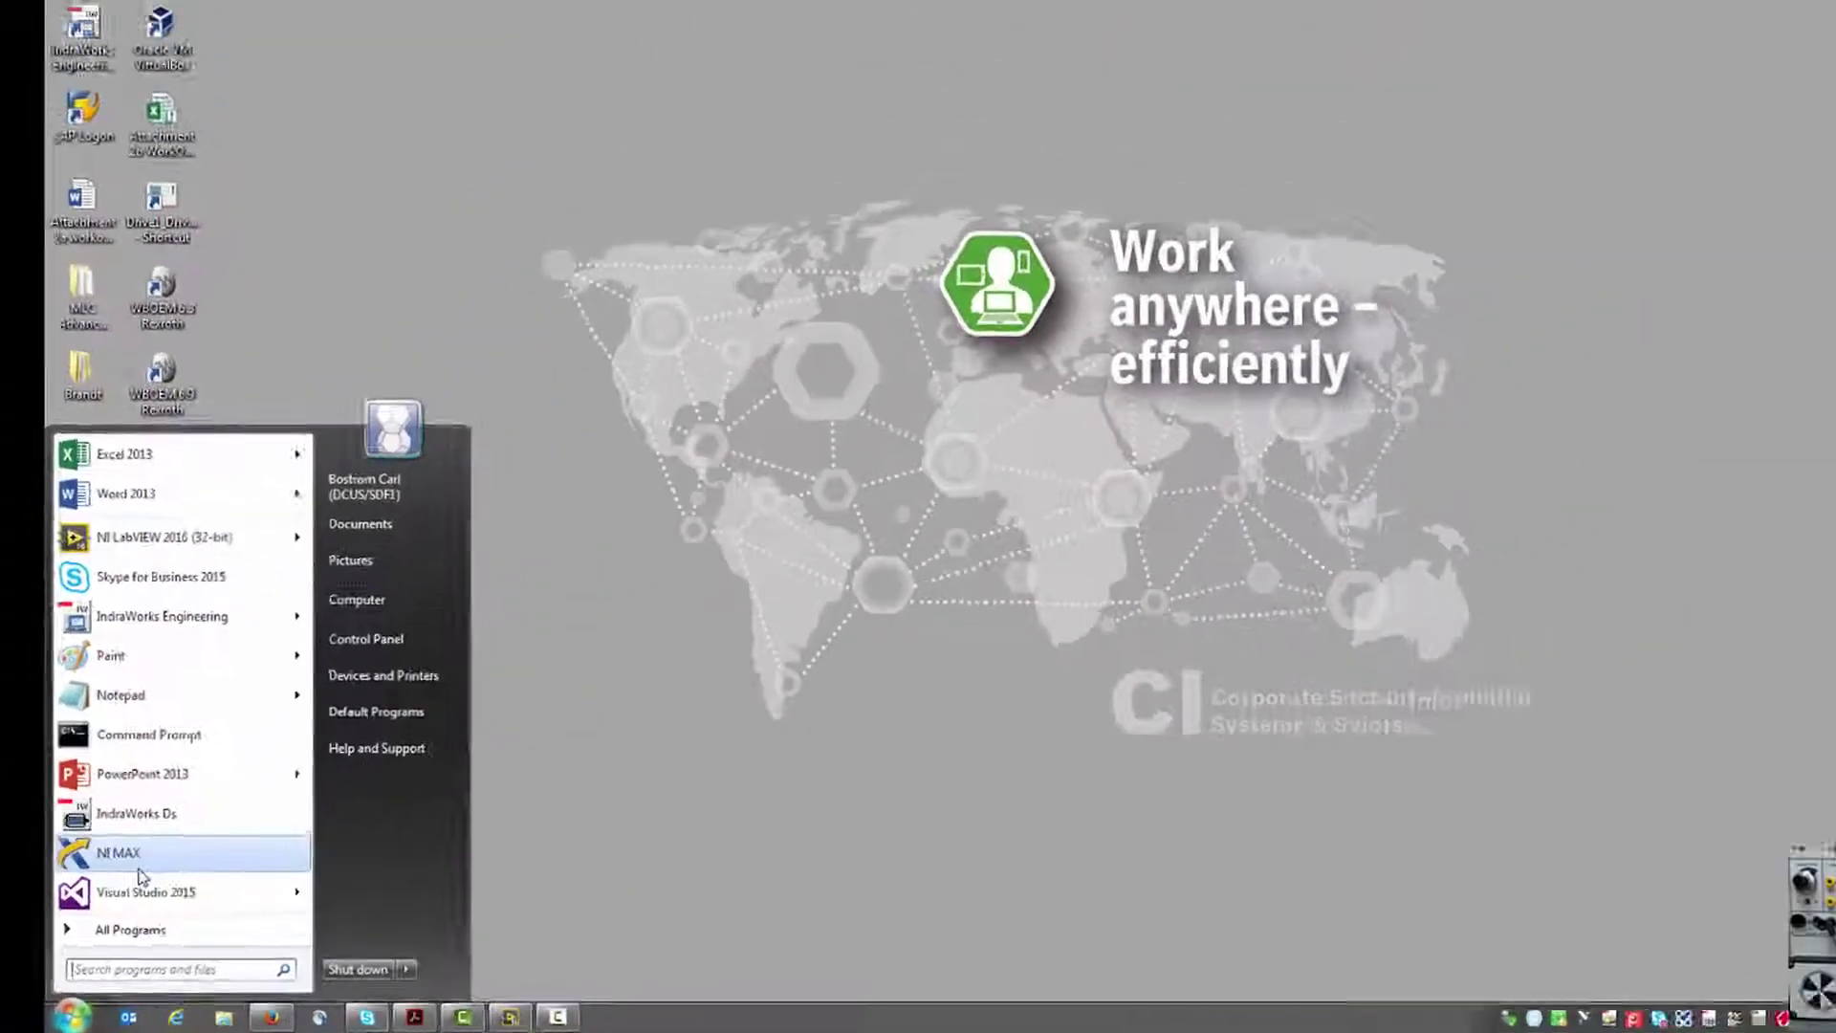
{"action": "left_click", "coordinate": [140, 875]}
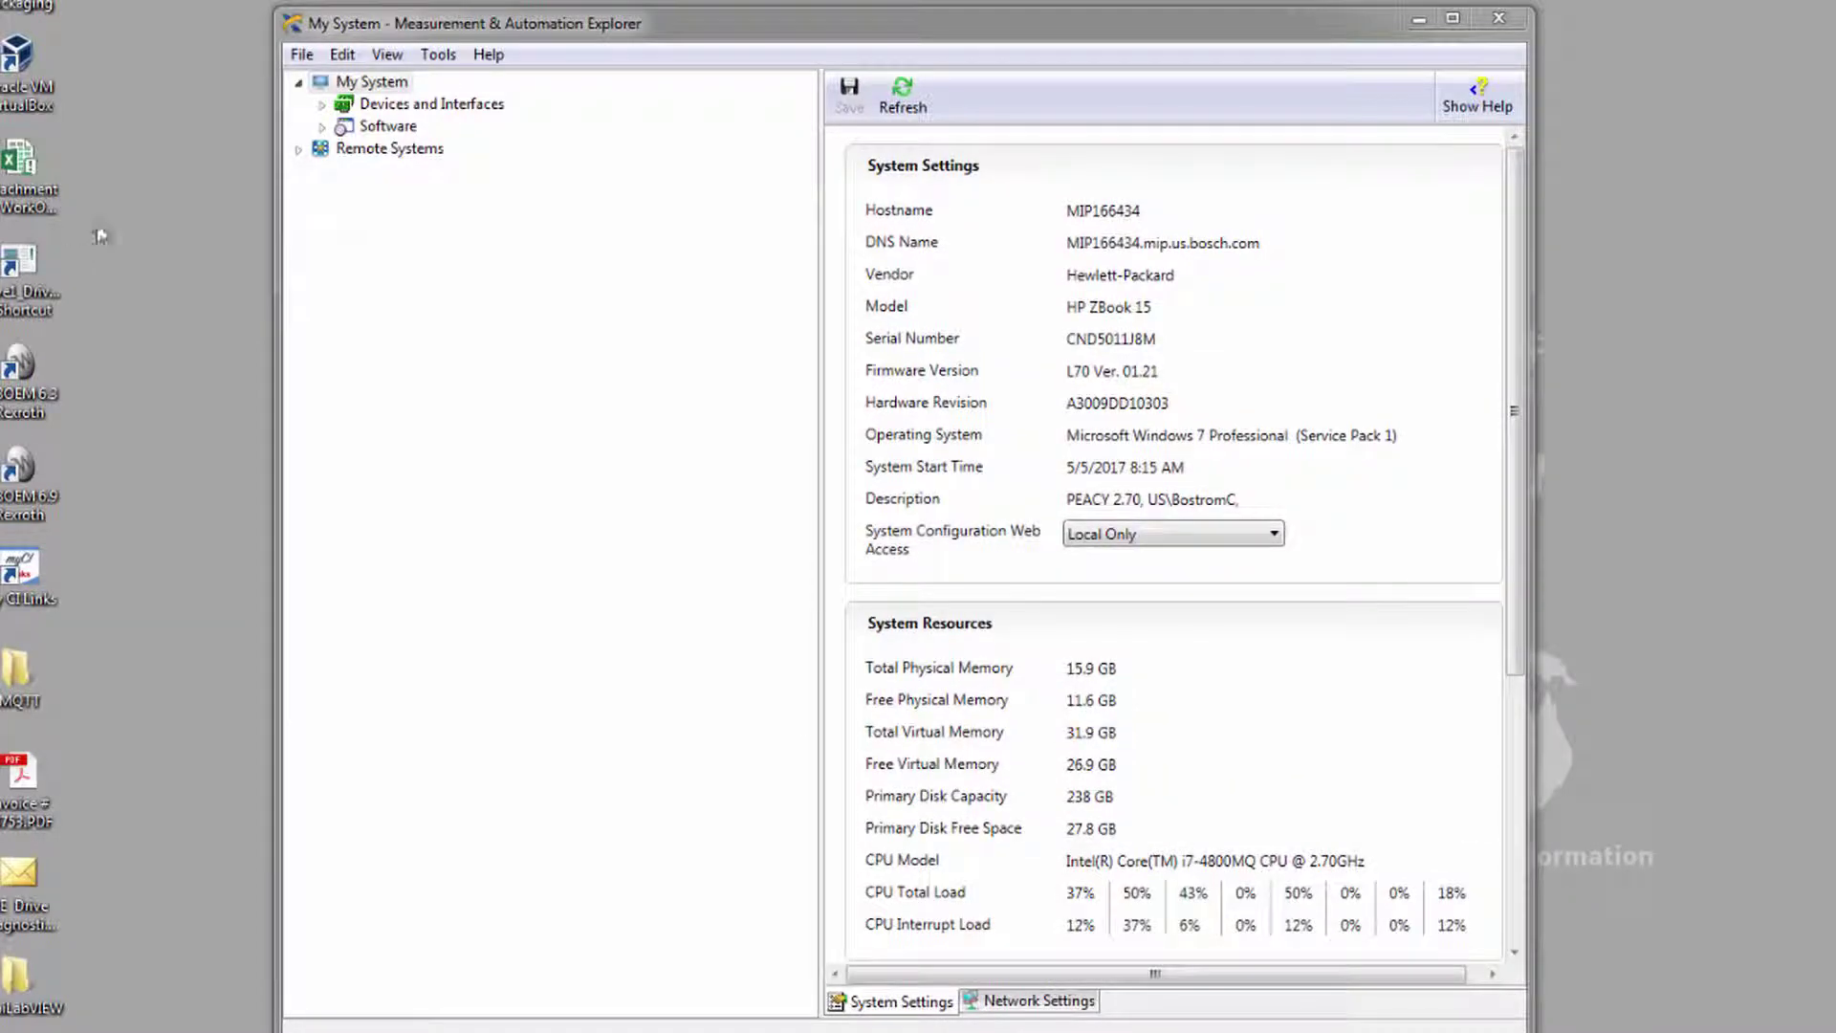
{"action": "left_click", "coordinate": [323, 128]}
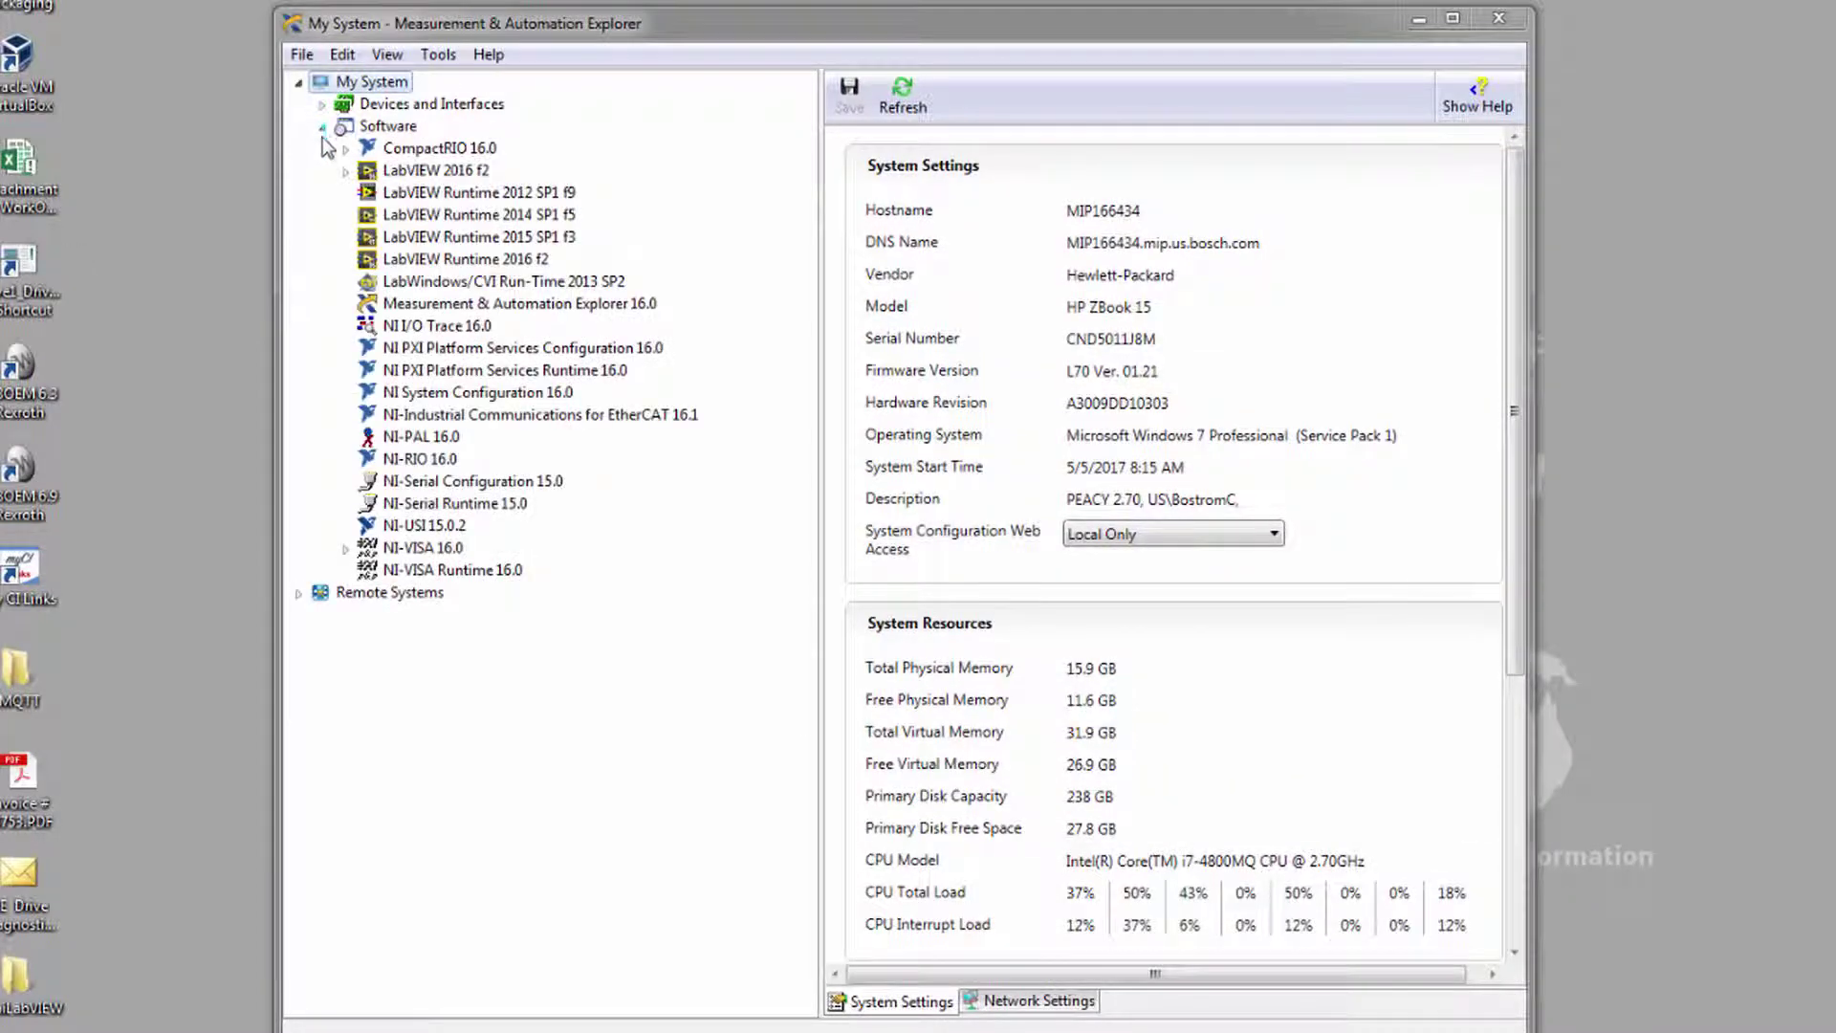
{"action": "left_click", "coordinate": [346, 172]}
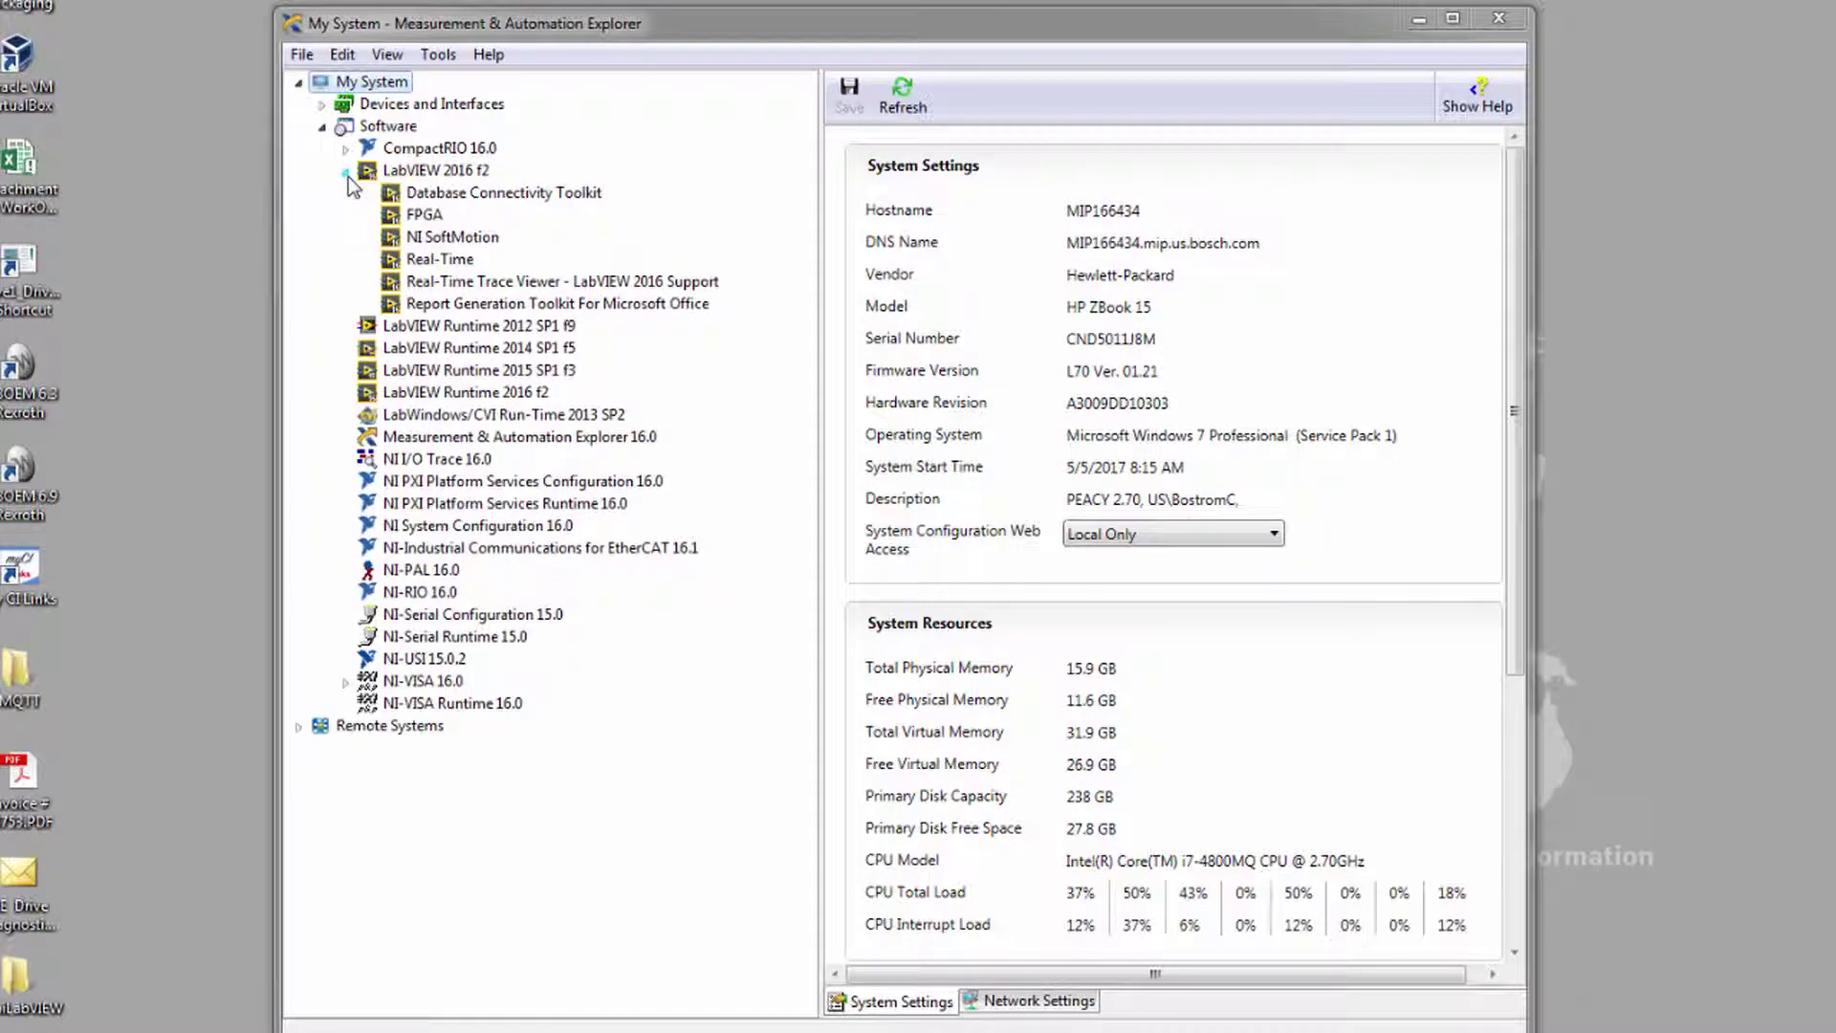
{"action": "left_click", "coordinate": [432, 174]}
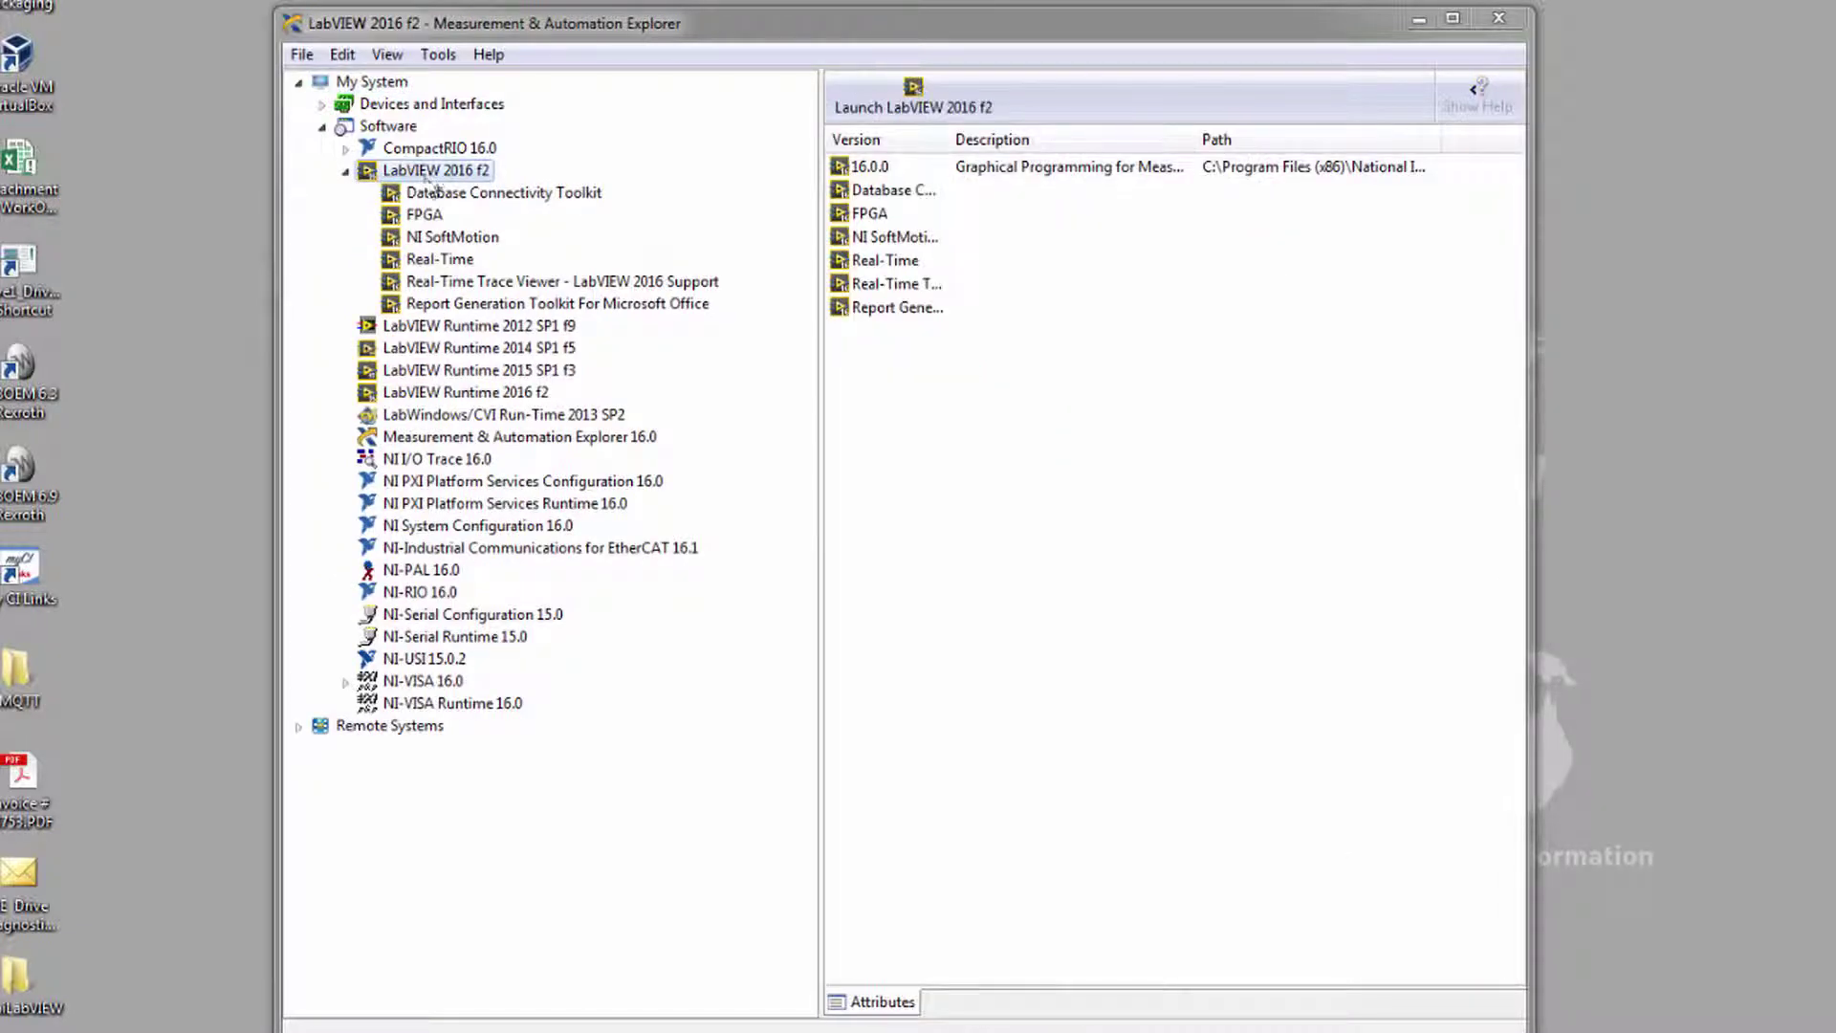
{"action": "left_click", "coordinate": [445, 220]}
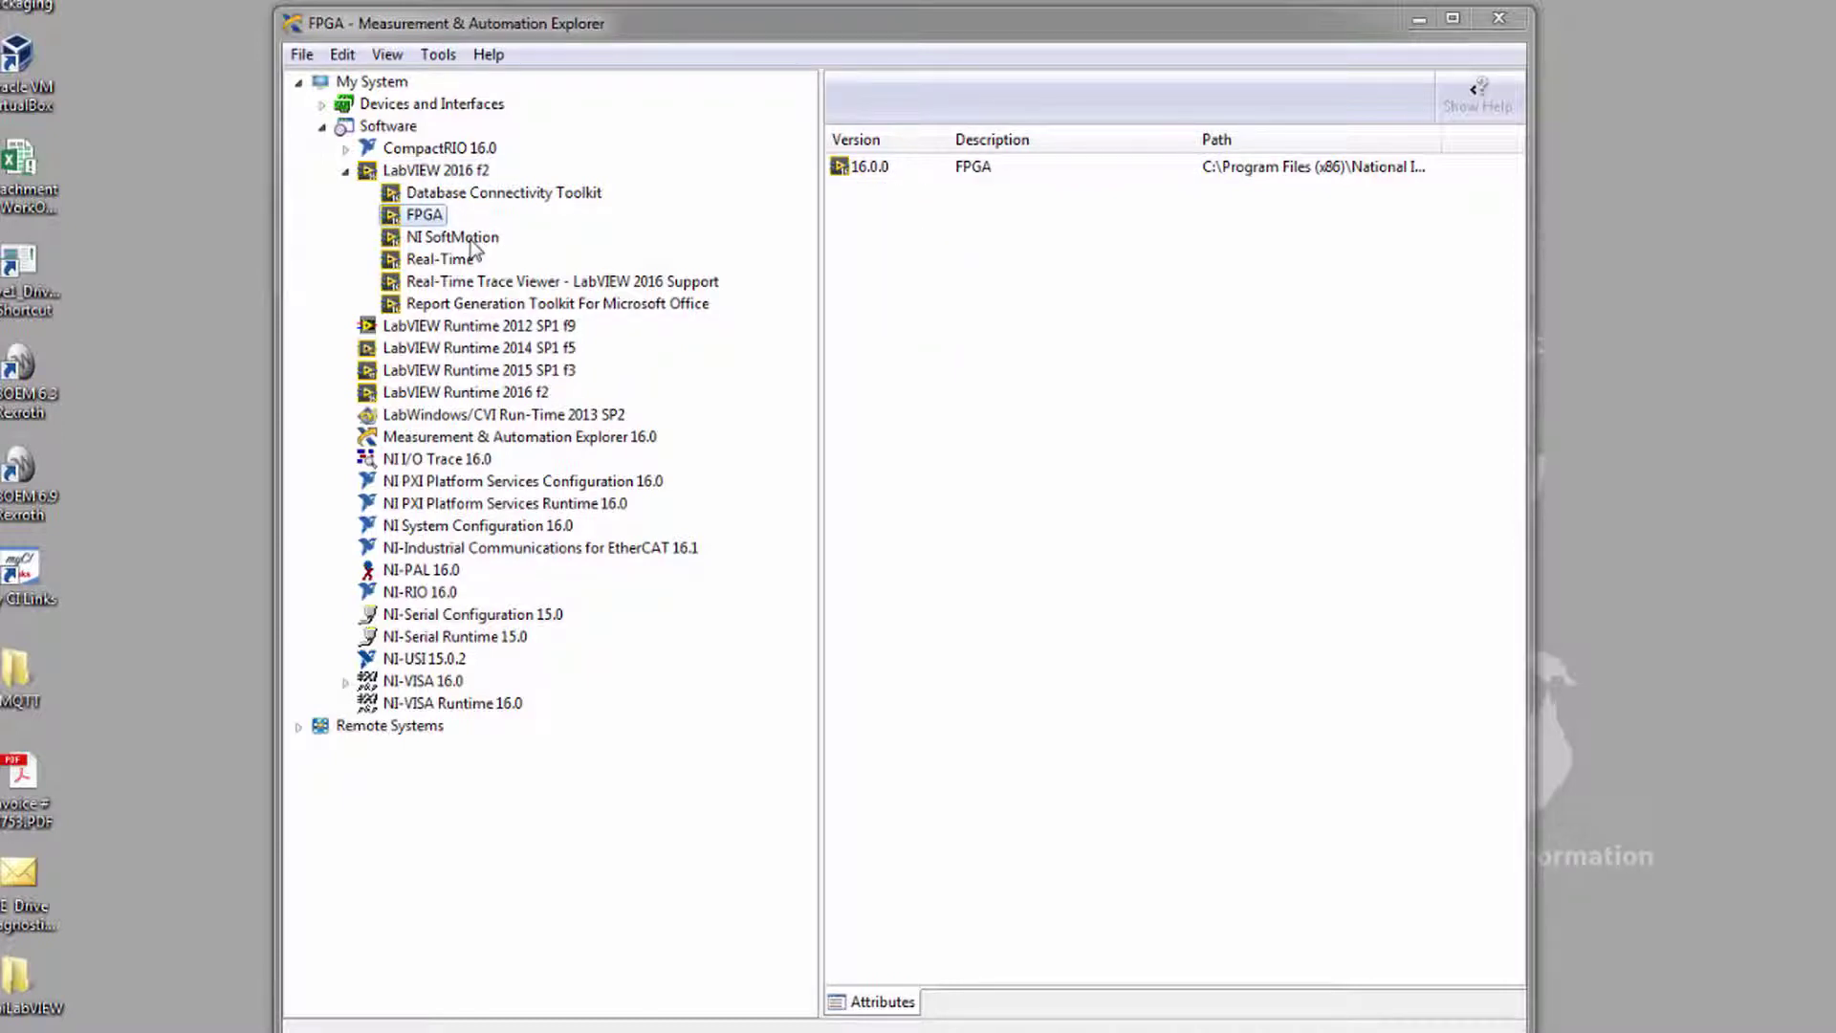
{"action": "left_click", "coordinate": [473, 247]}
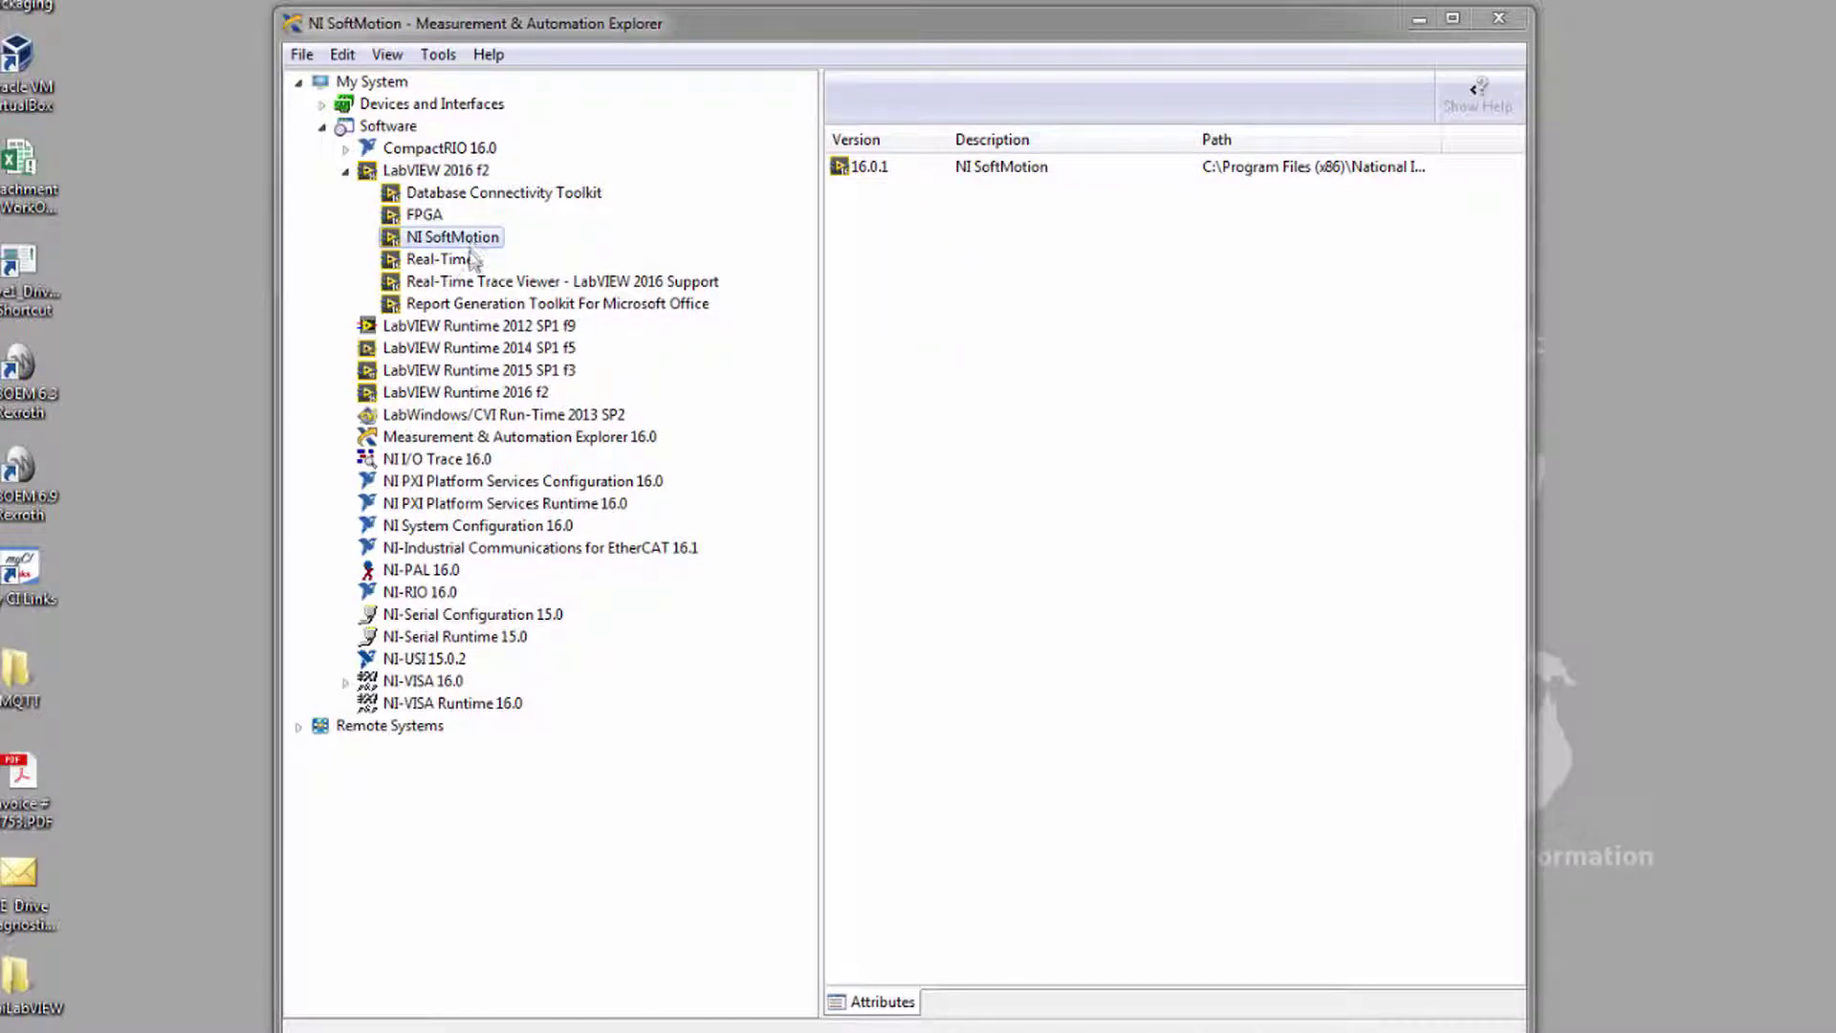
{"action": "left_click", "coordinate": [466, 262]}
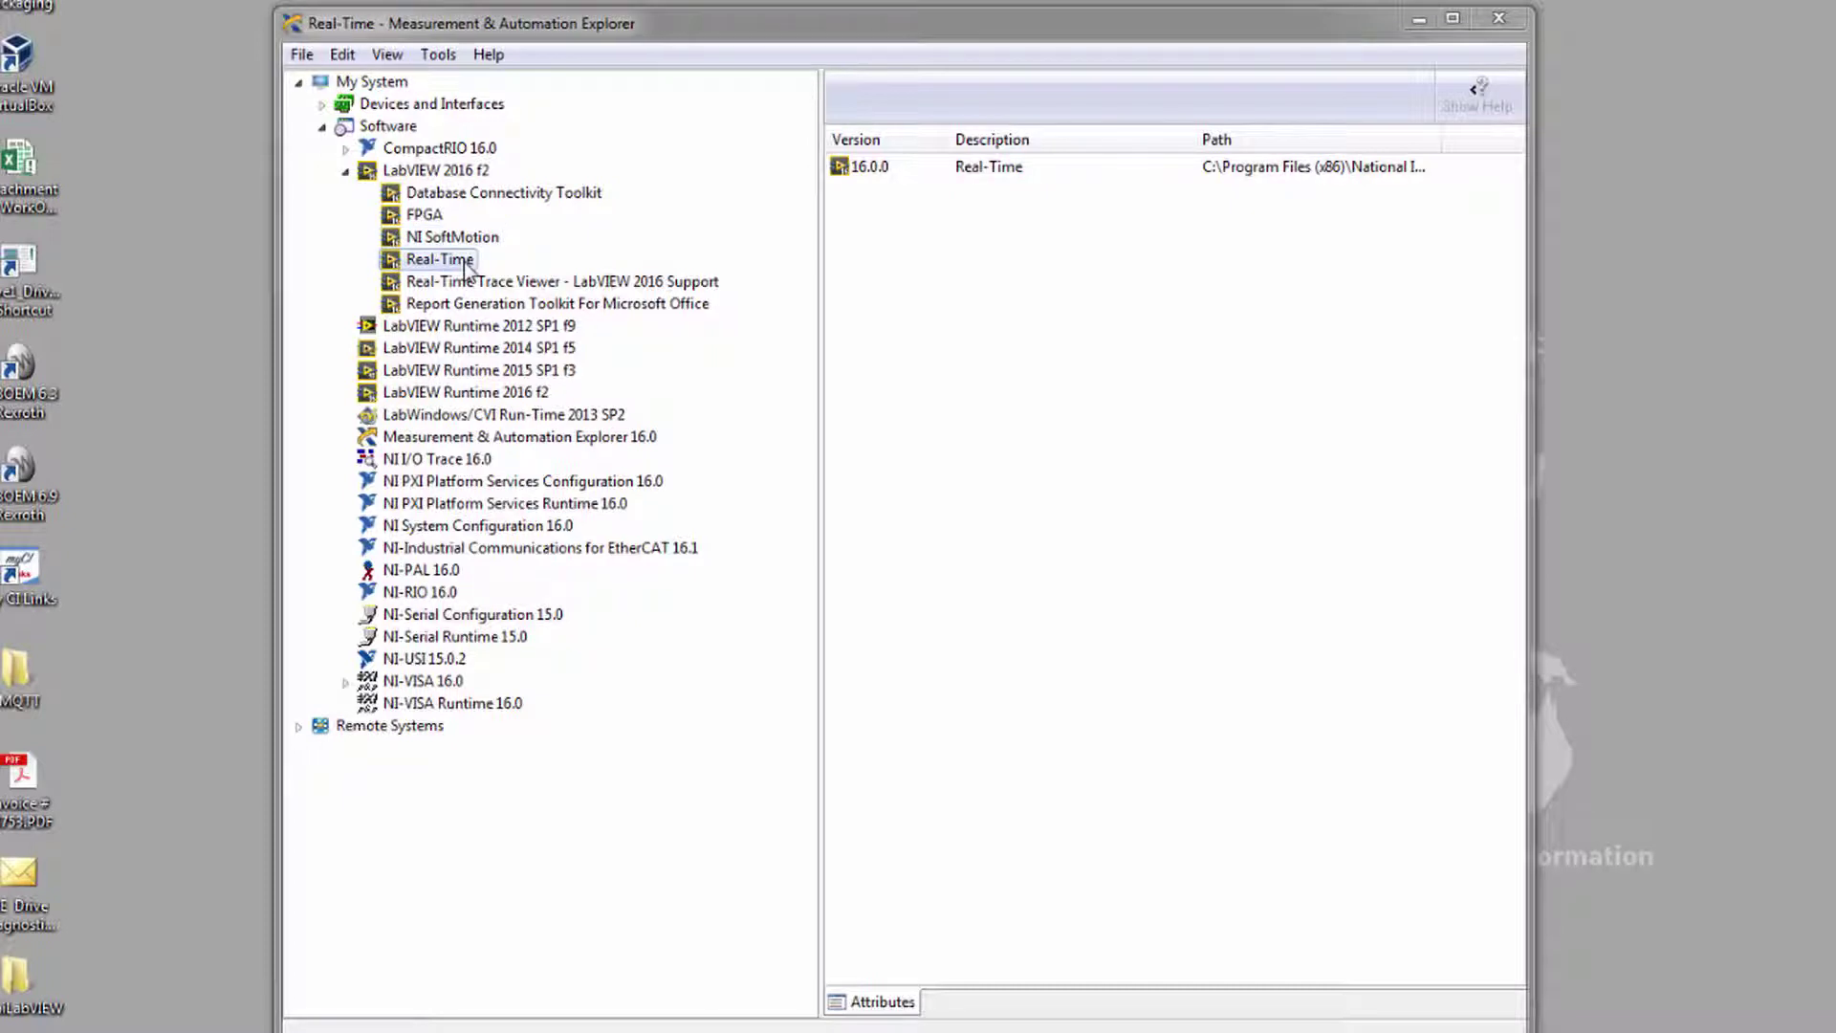
{"action": "left_click", "coordinate": [536, 550]}
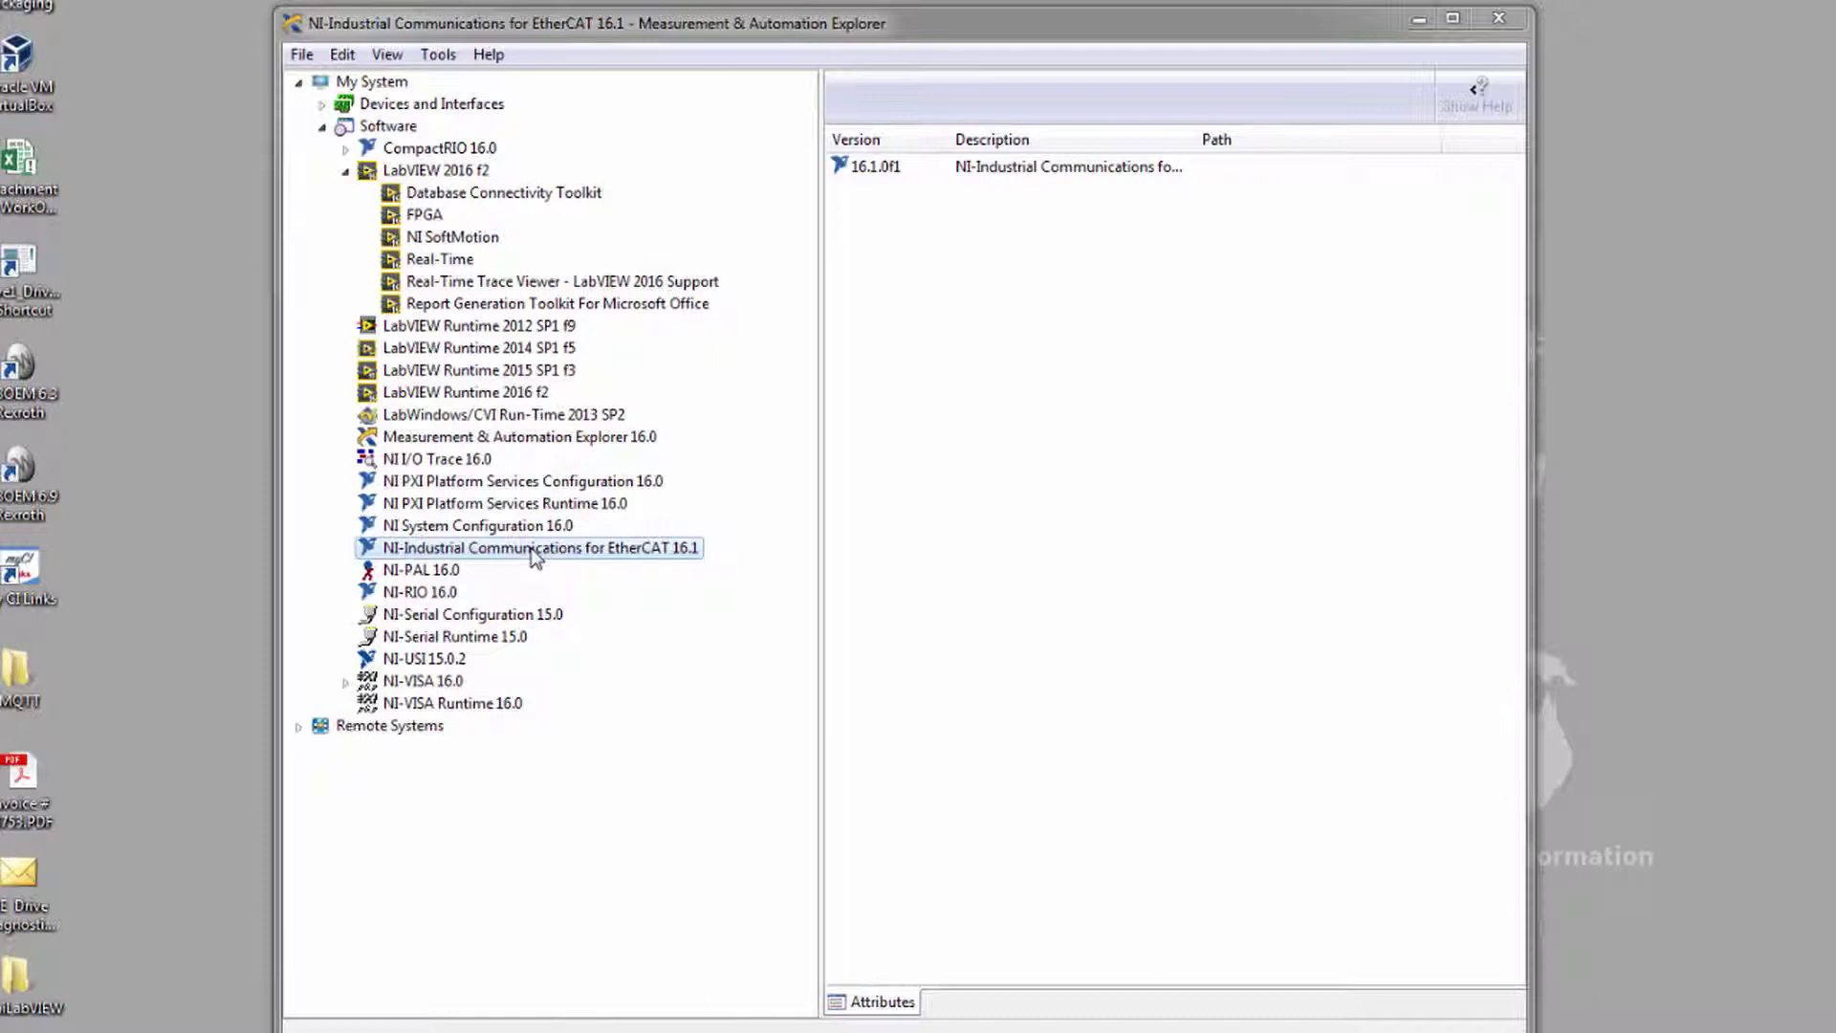
Check the NI-cRIO-9064's installed software: SoftMotion 16.0.1 and EtherCAT 16.1
{"action": "left_click", "coordinate": [298, 727]}
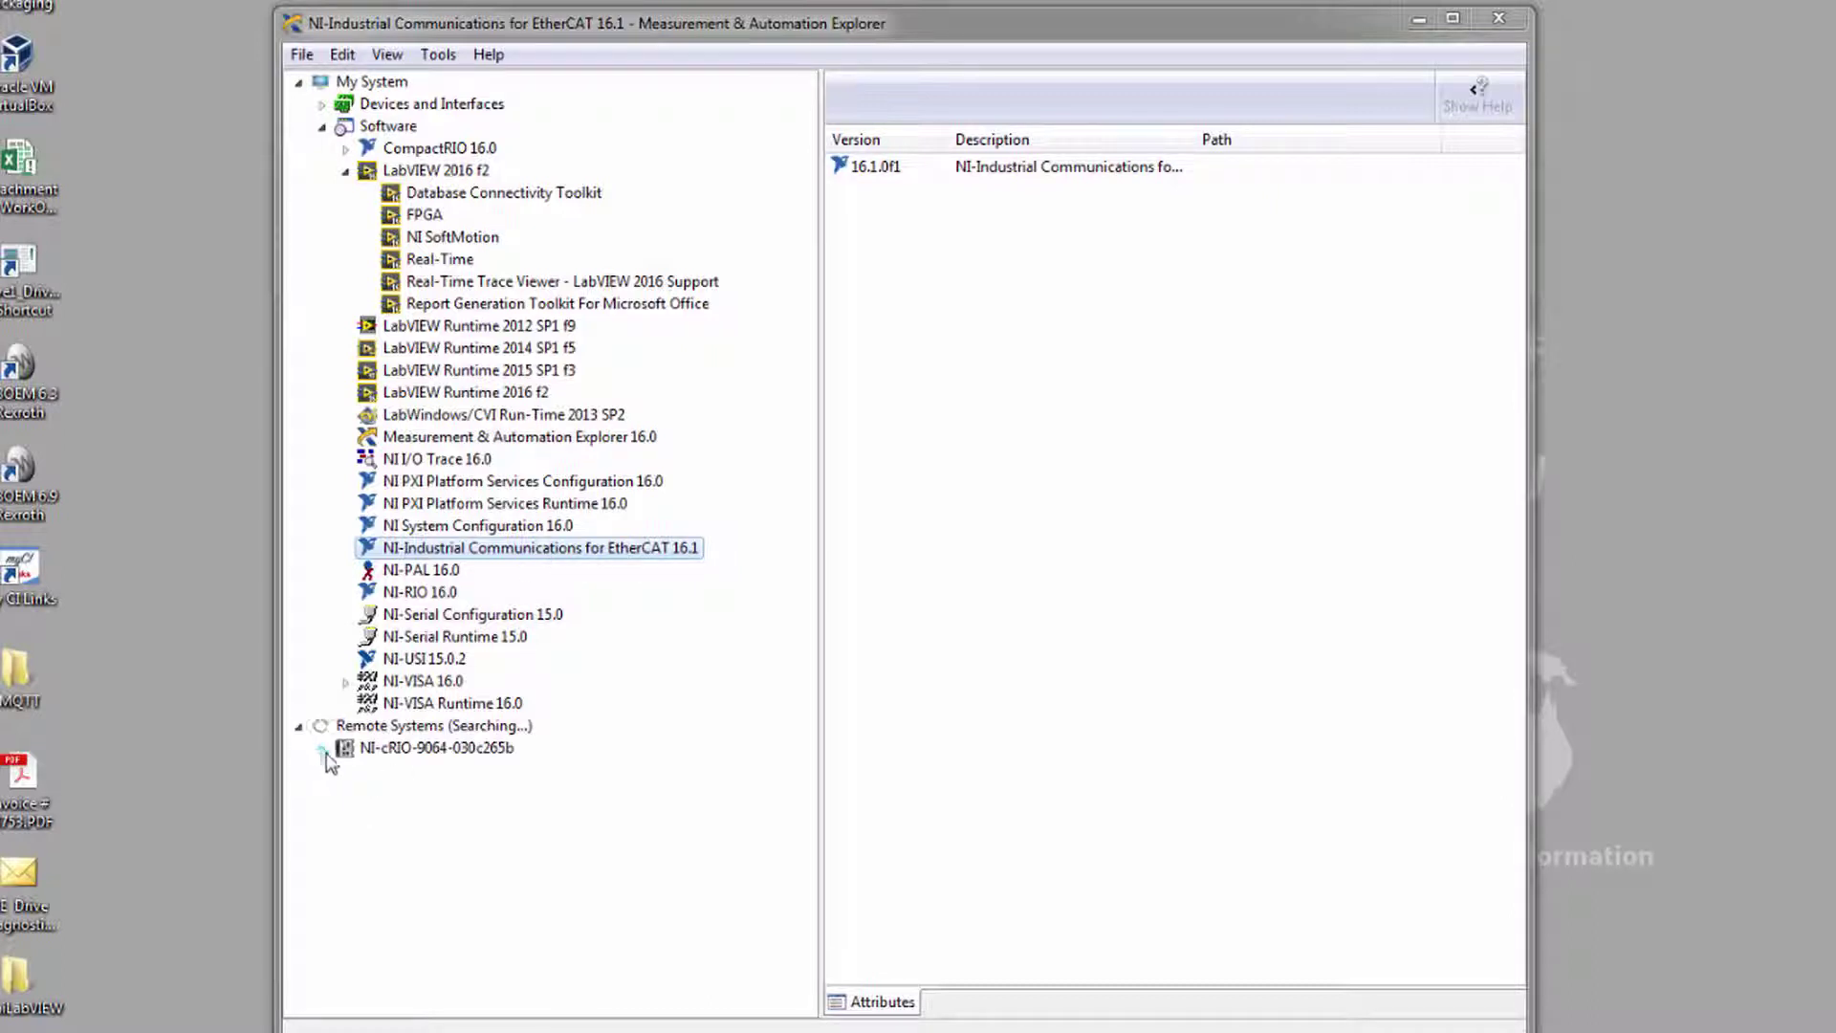
{"action": "left_click", "coordinate": [324, 752]}
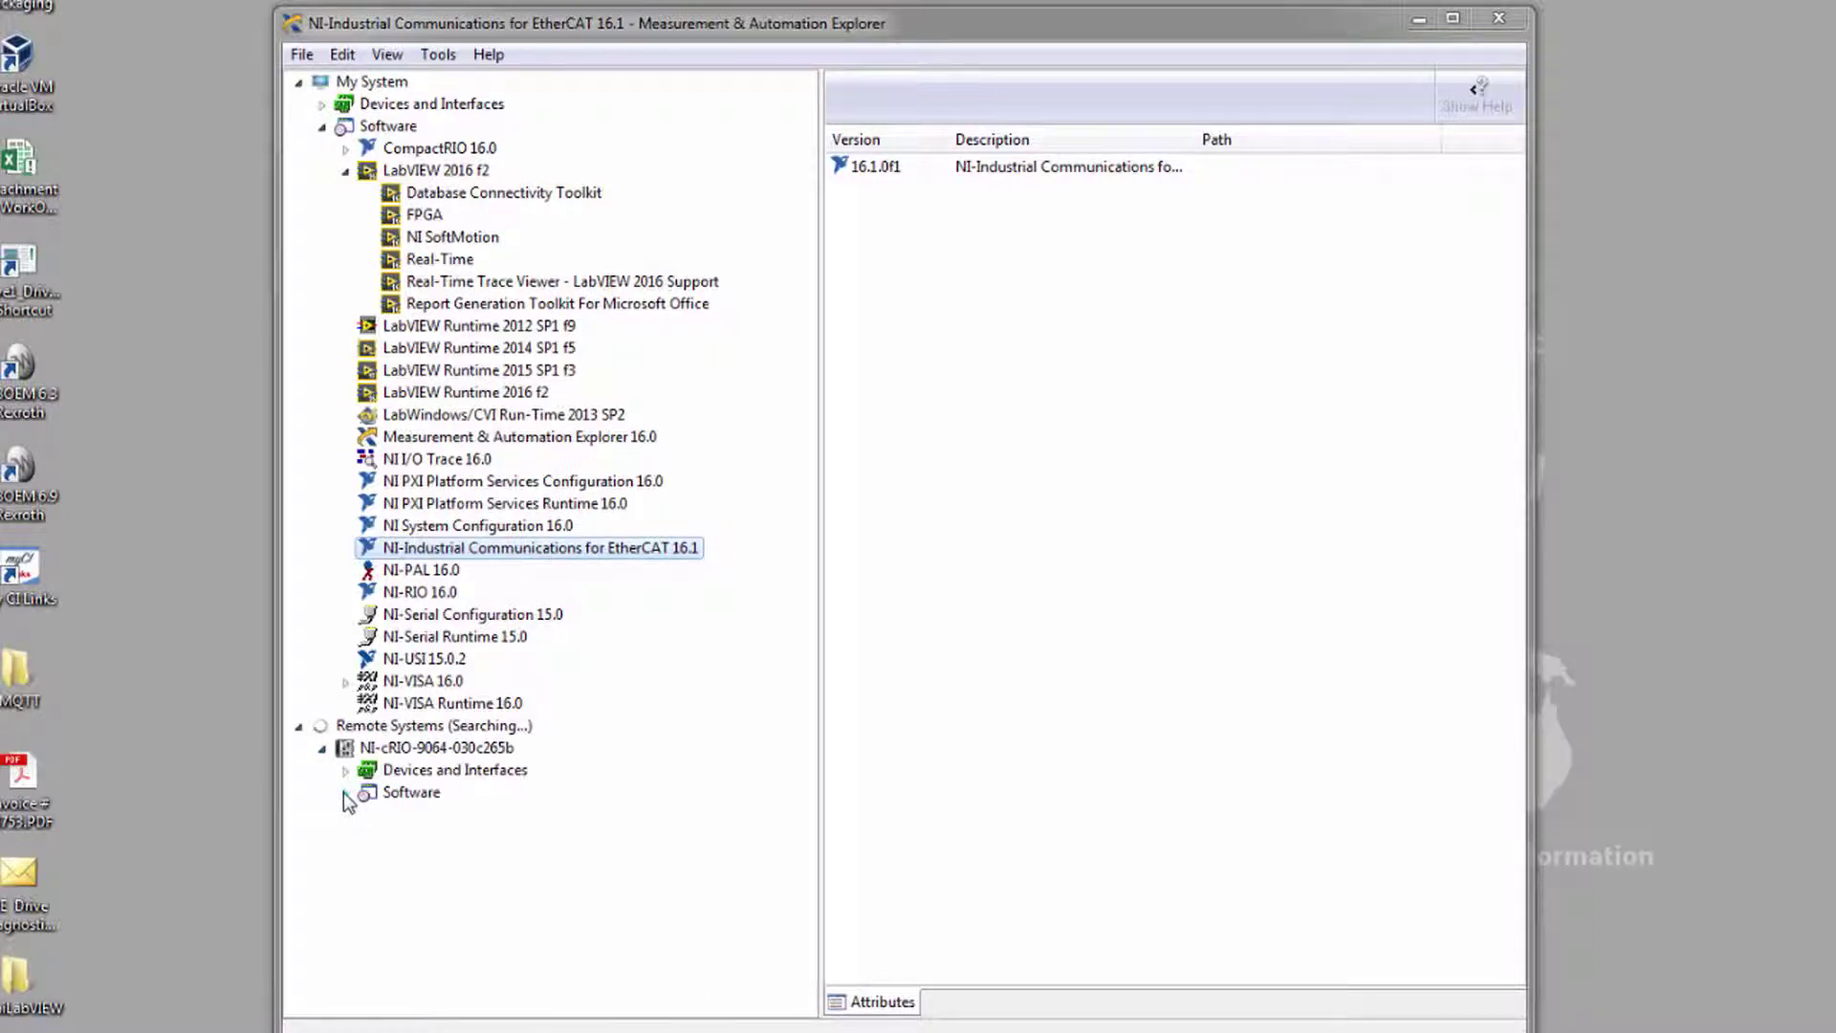
{"action": "left_click", "coordinate": [345, 793]}
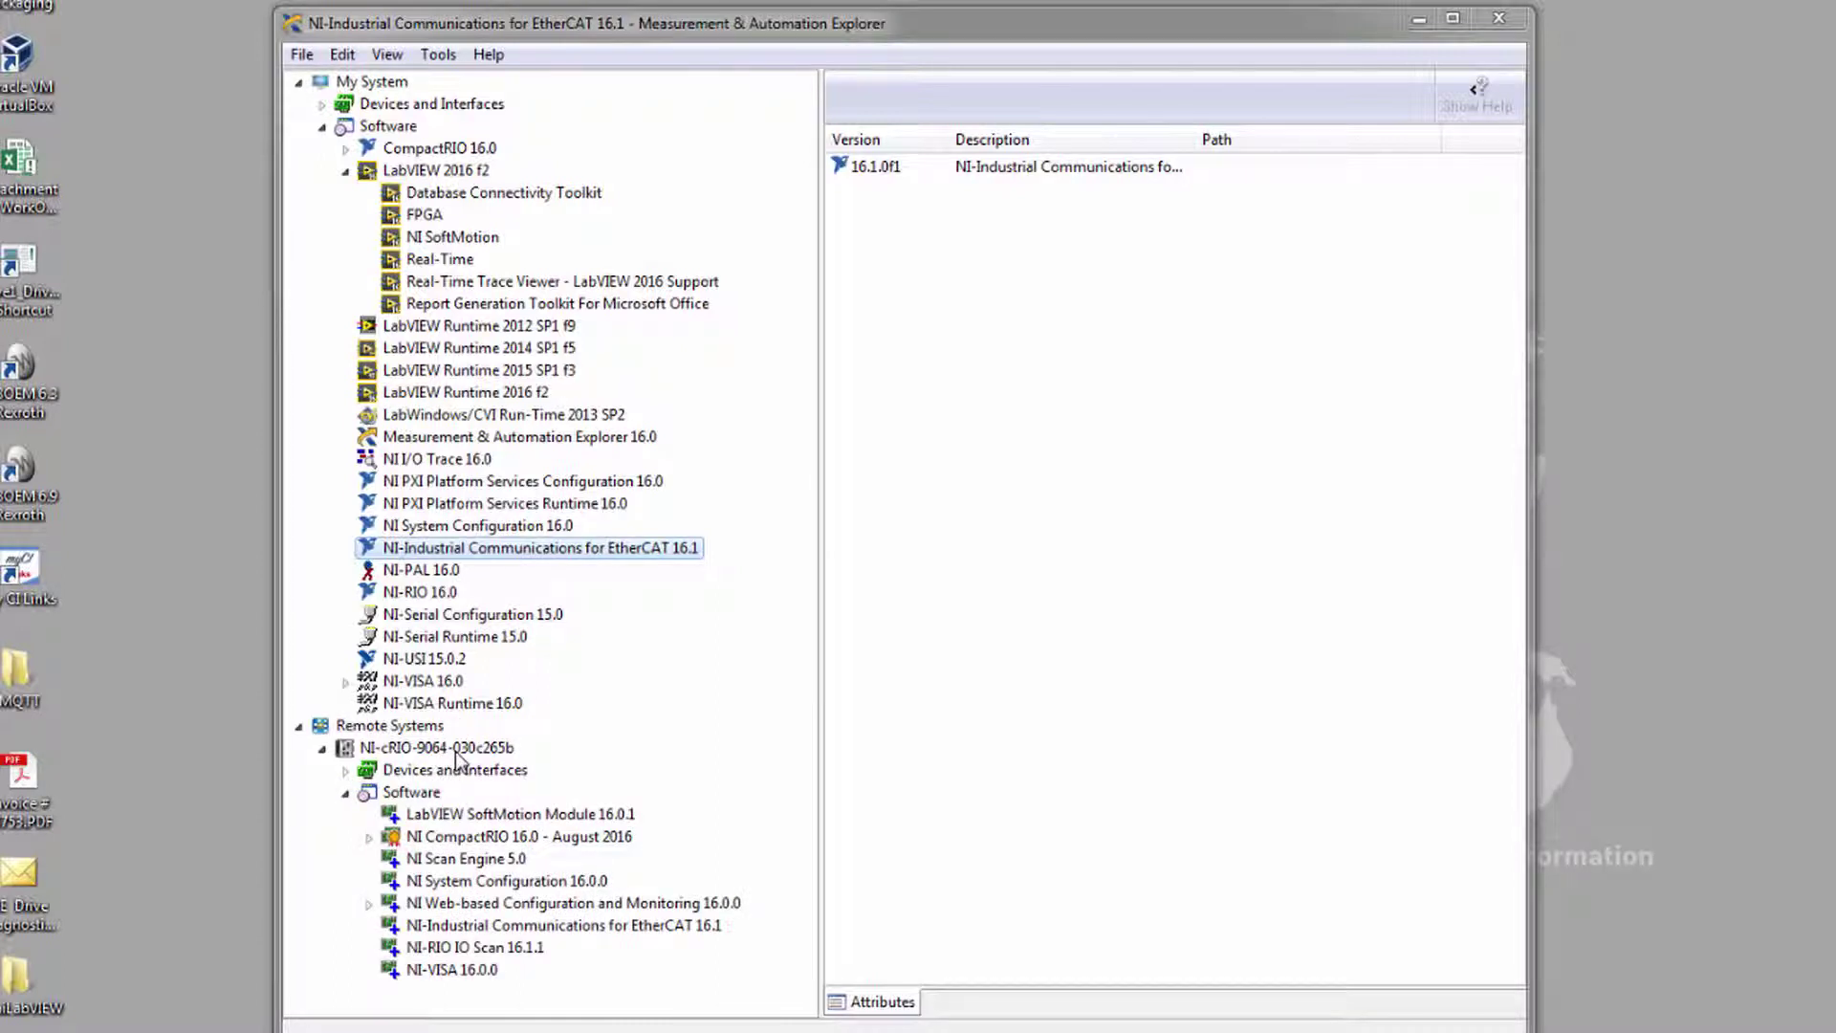
{"action": "left_click", "coordinate": [521, 816]}
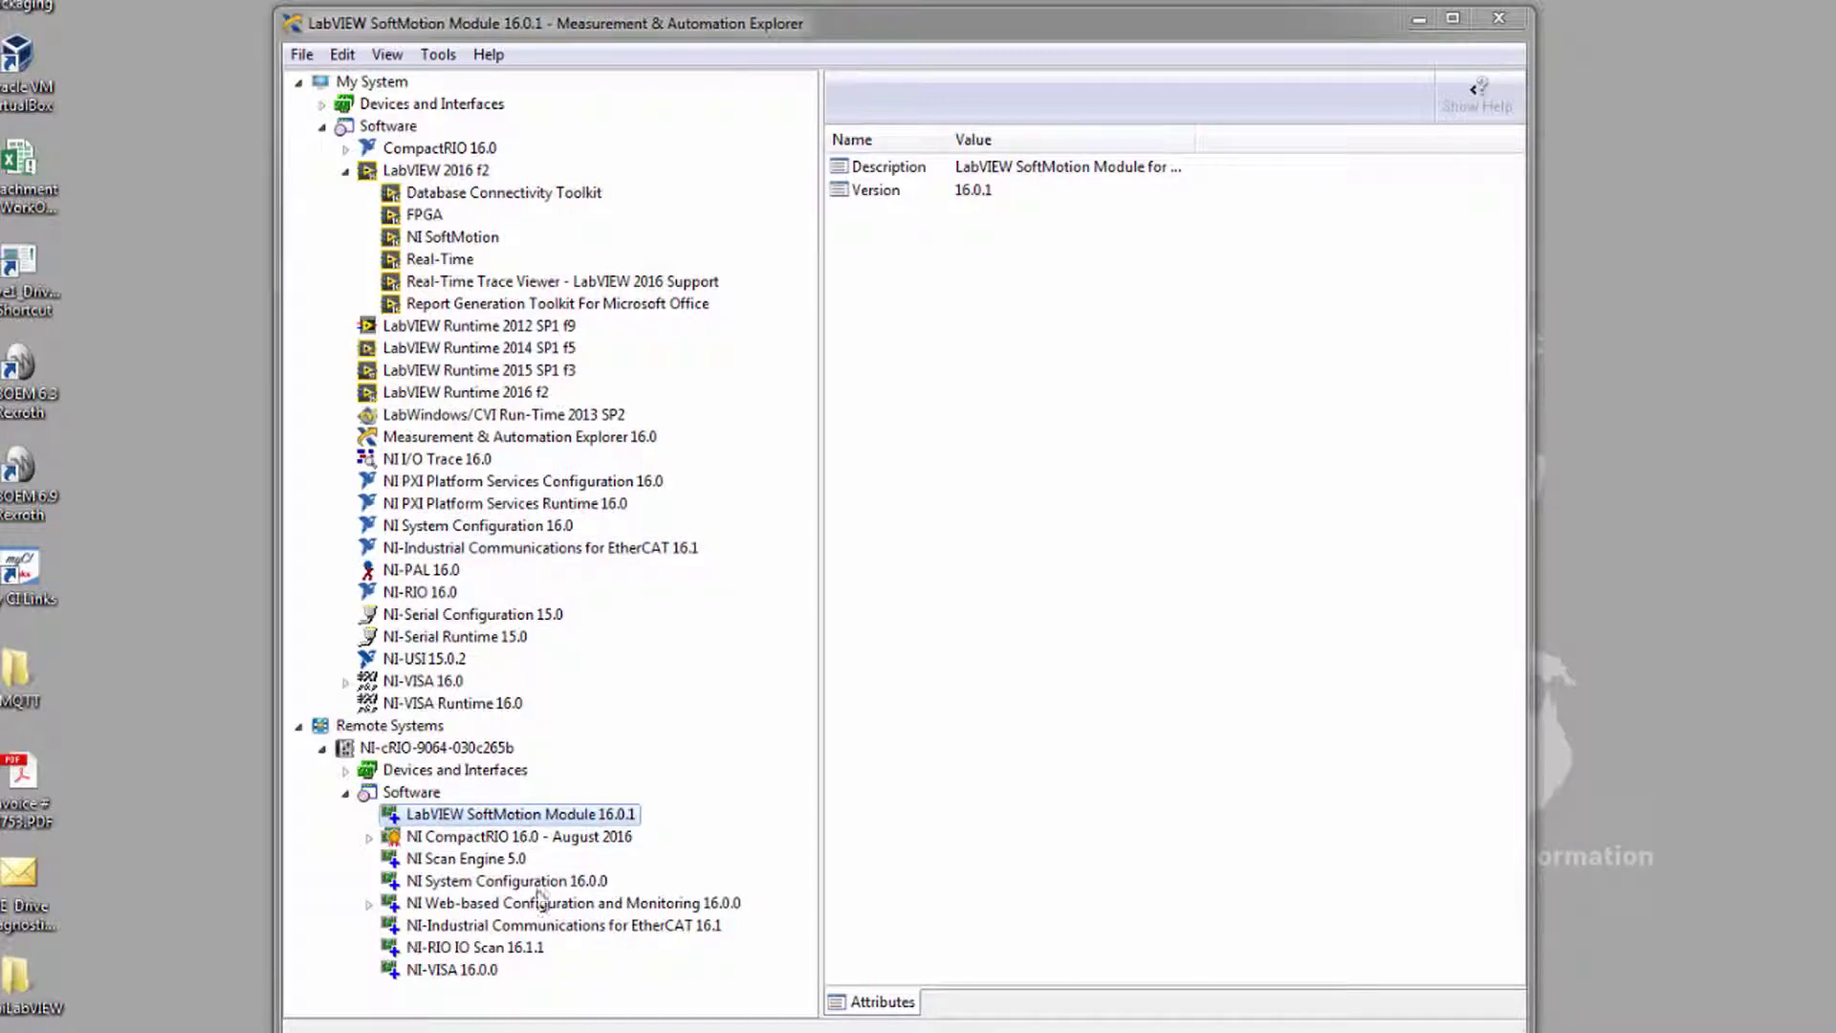
{"action": "left_click", "coordinate": [541, 926]}
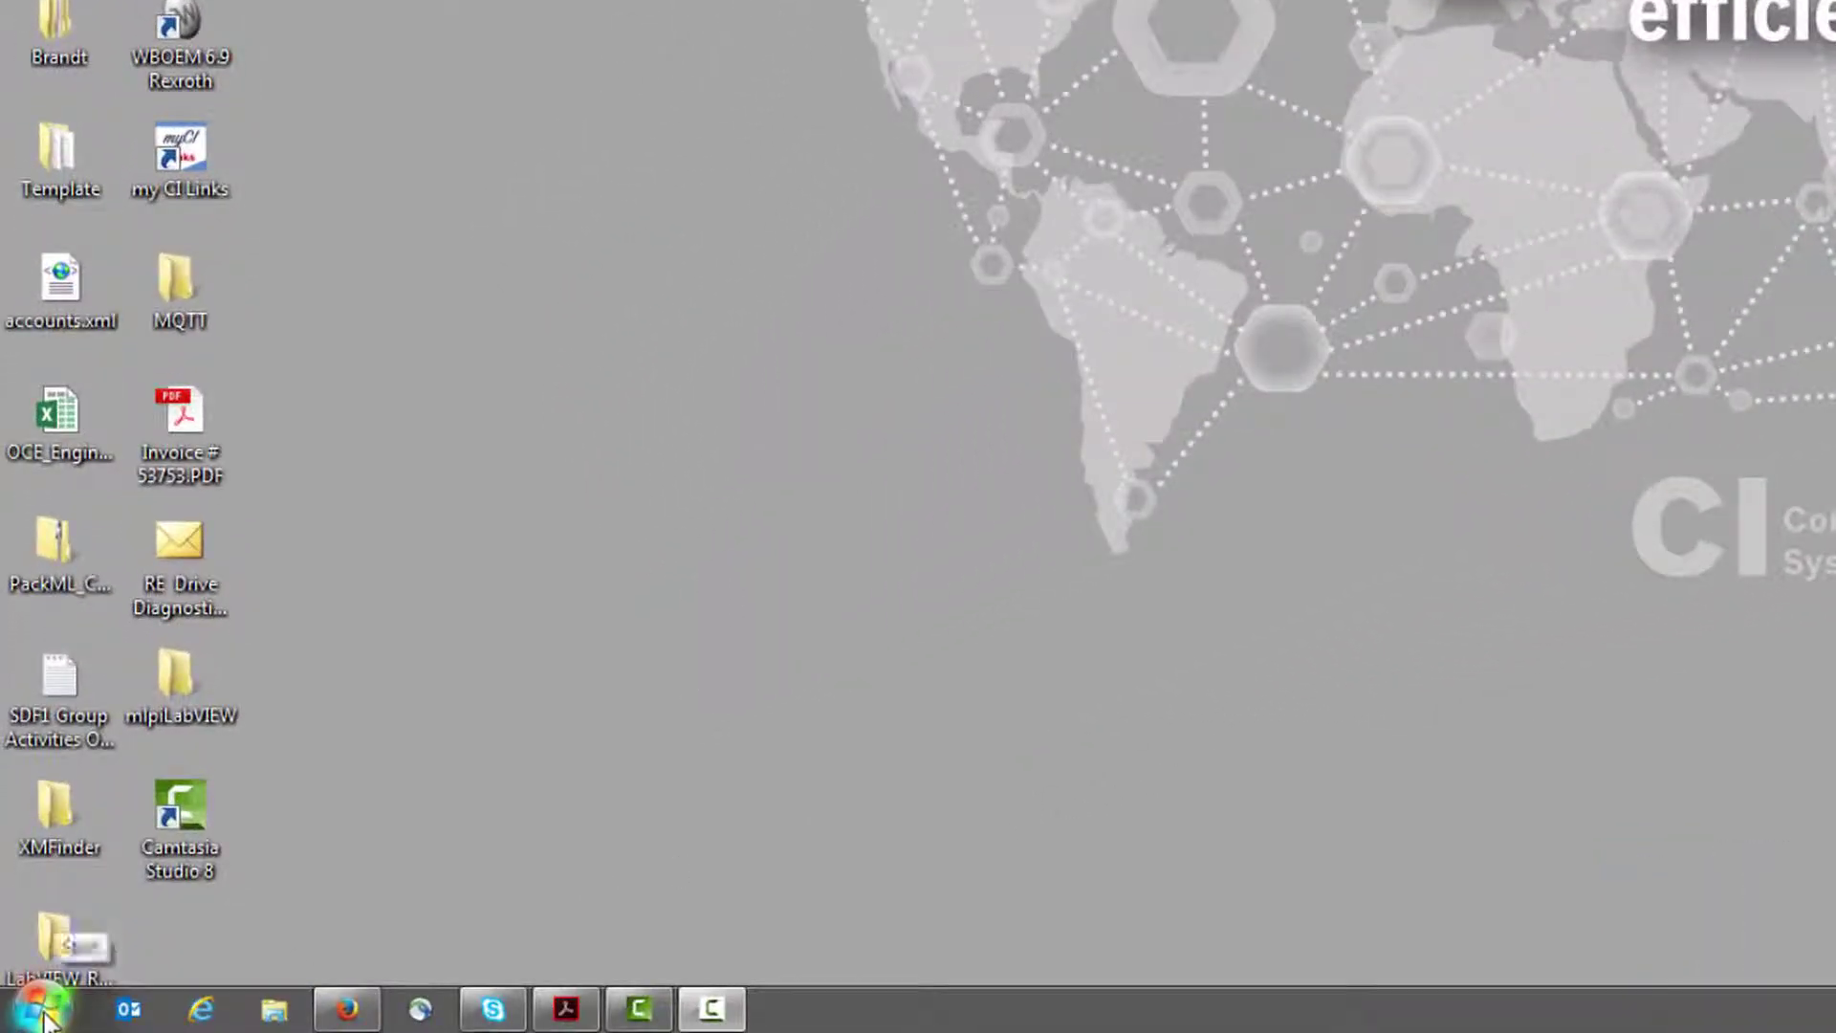
Launch JKI VI Package Manager by searching Start for vipm
{"action": "left_click", "coordinate": [43, 1016]}
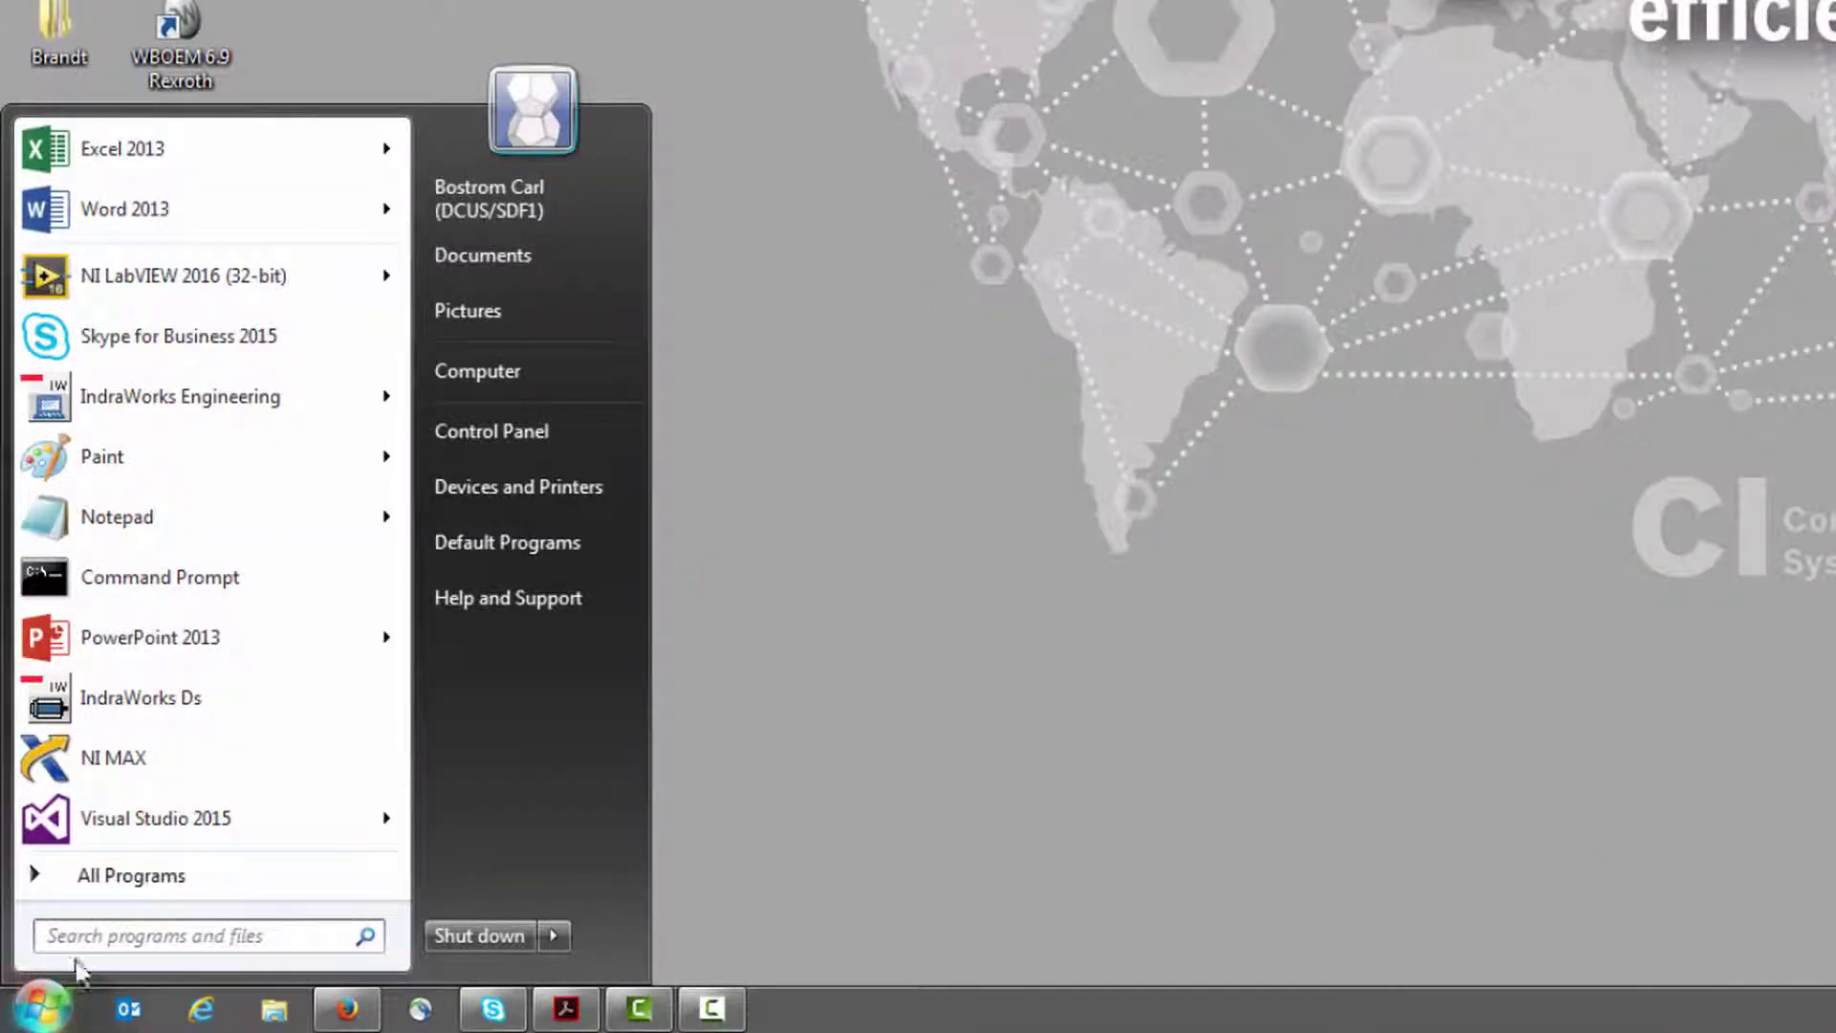
{"action": "left_click", "coordinate": [96, 935]}
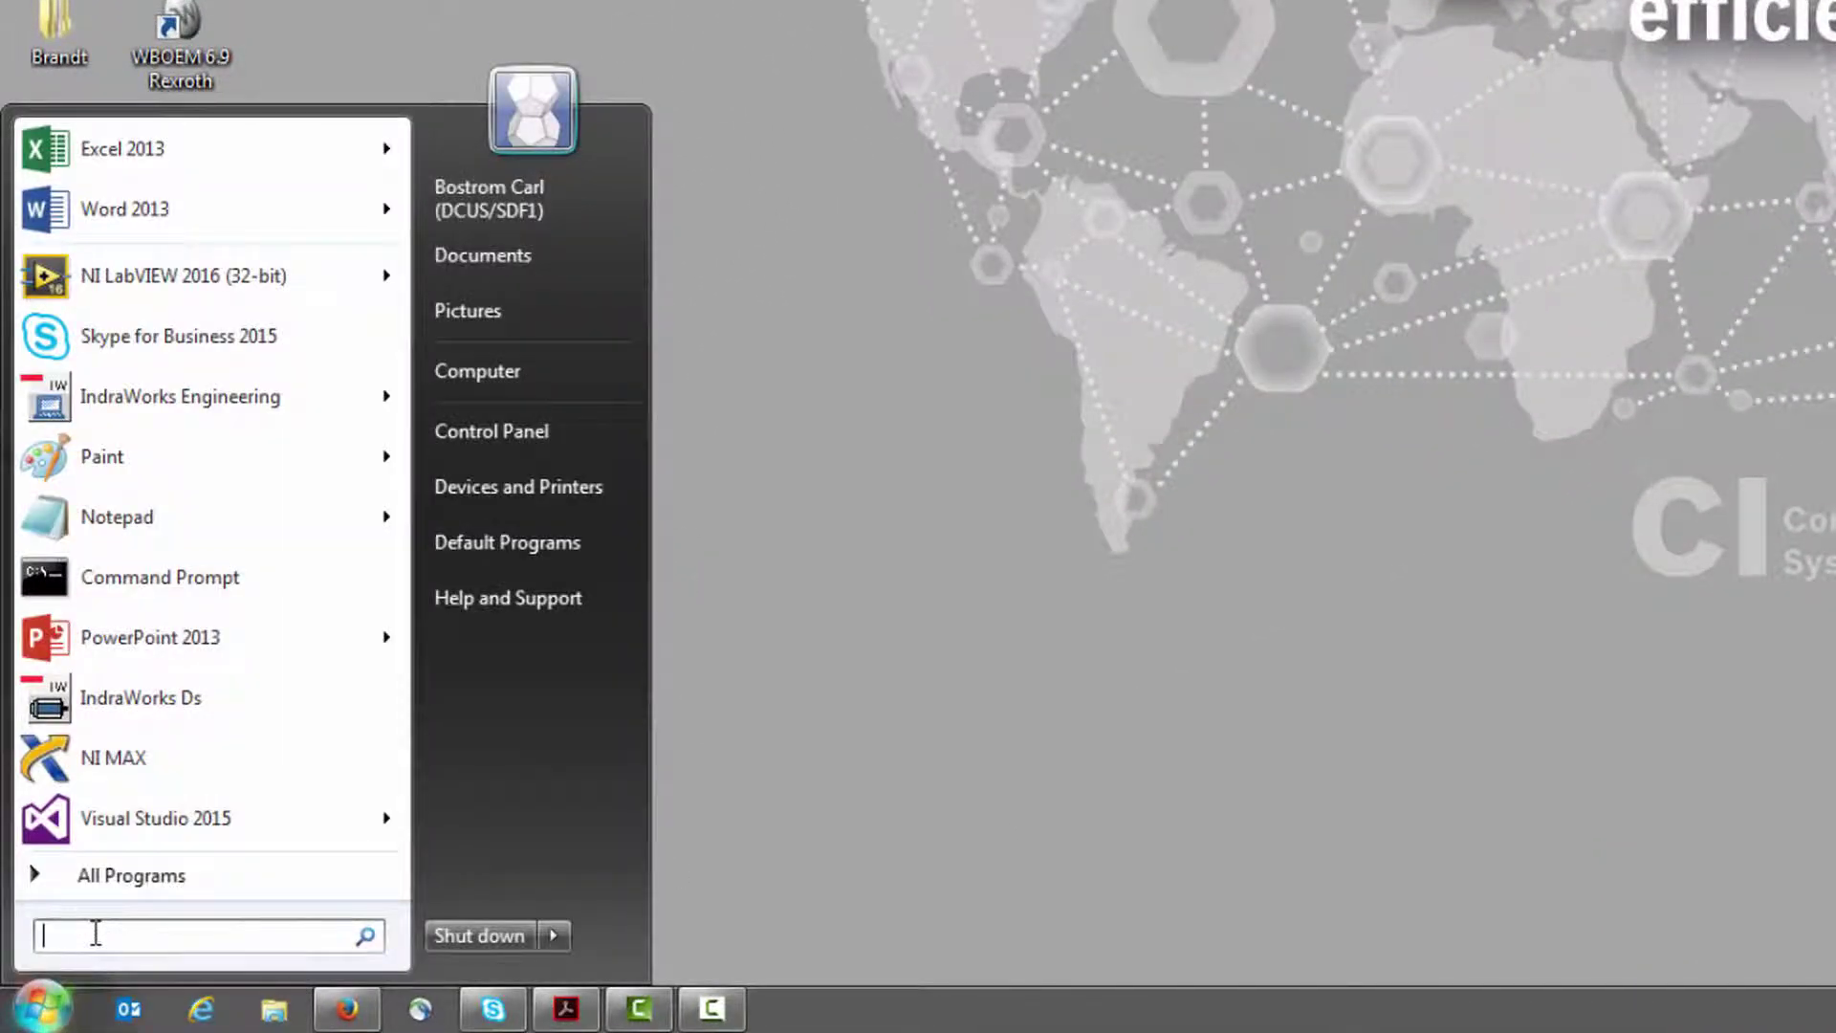
{"action": "type", "text": "vipm"}
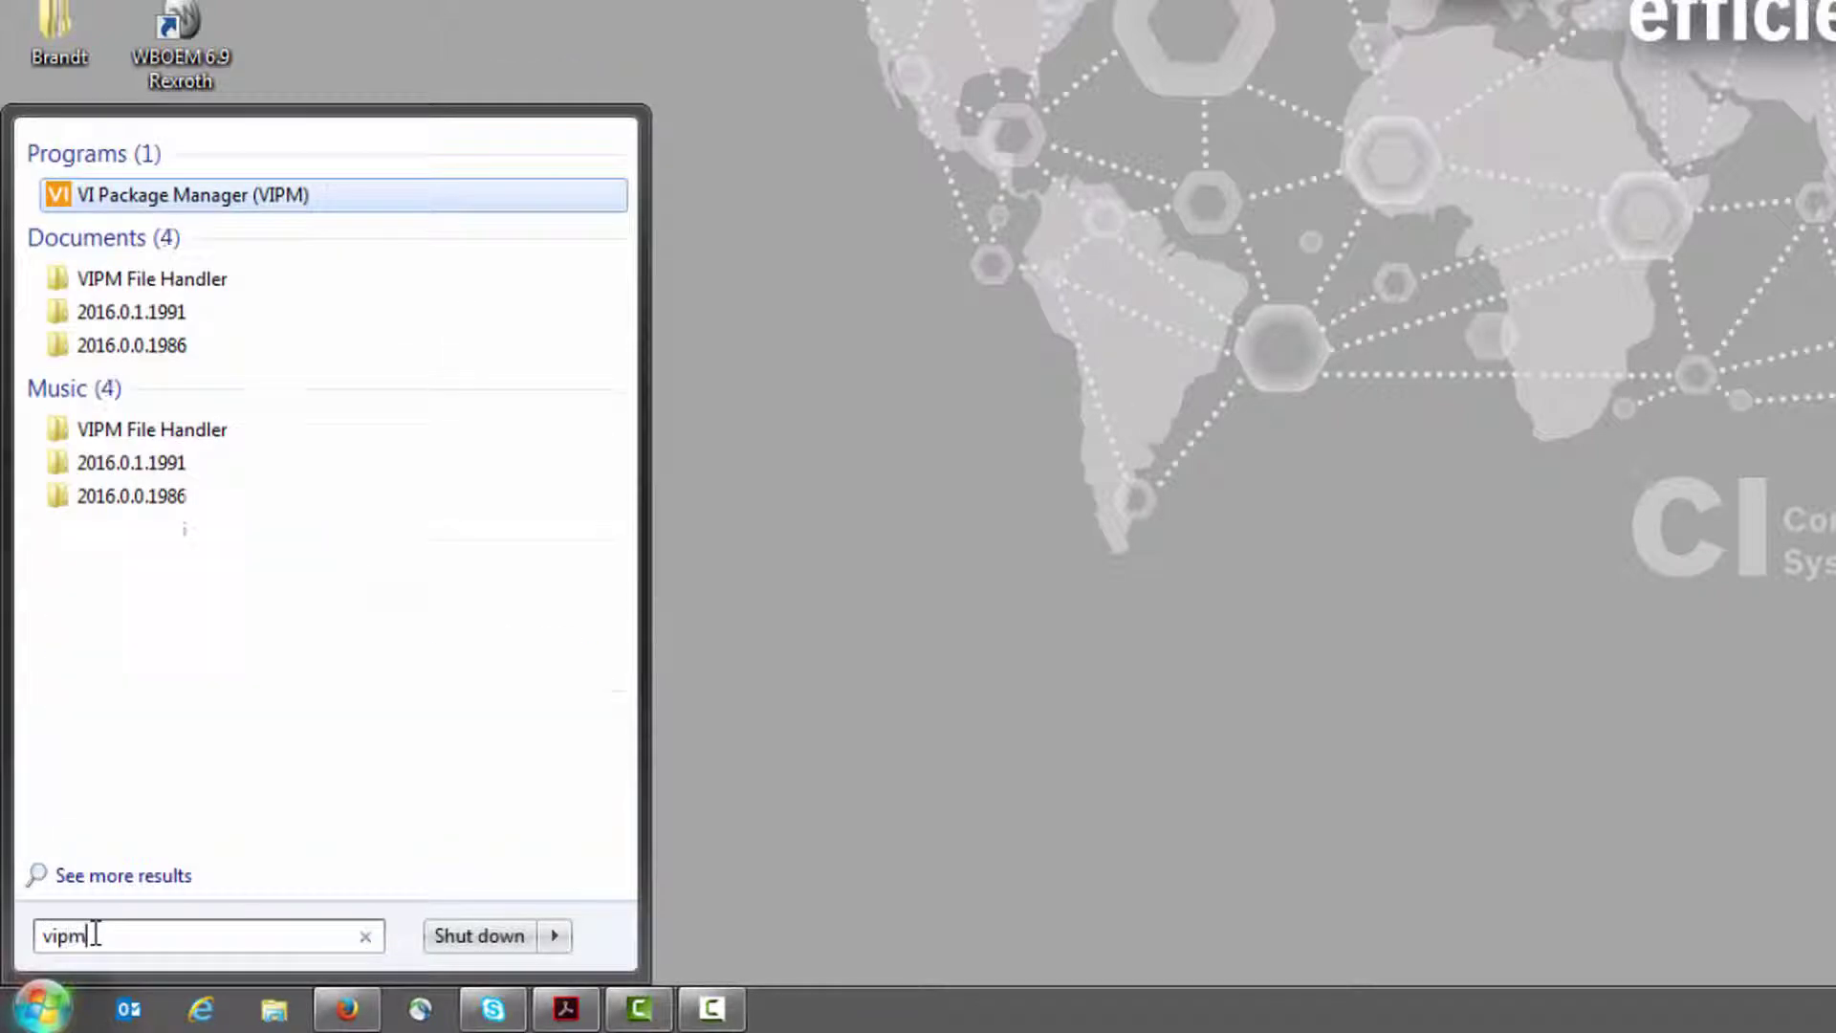
{"action": "left_click", "coordinate": [197, 194]}
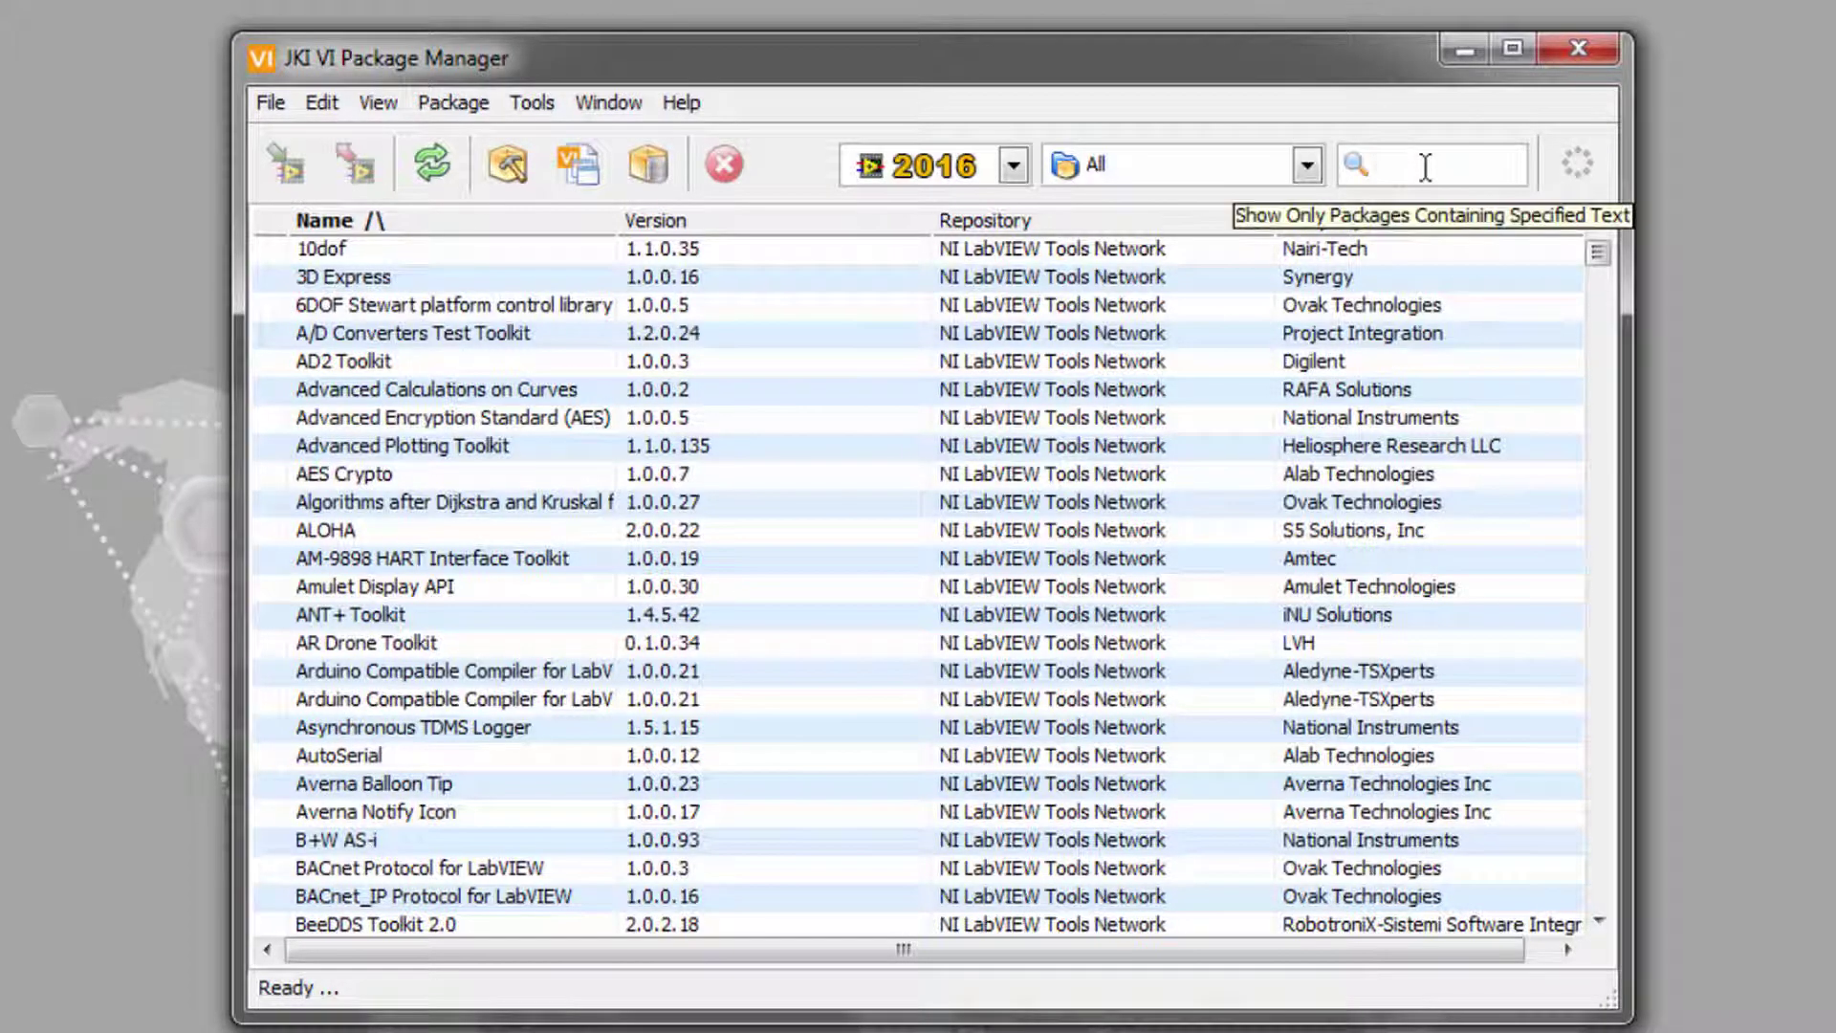
Filter on bosch and install SDI Plug-in - Bosch Rexroth IndraDrive 1.0.2.4, accepting the licenses
{"action": "type", "text": "bosch"}
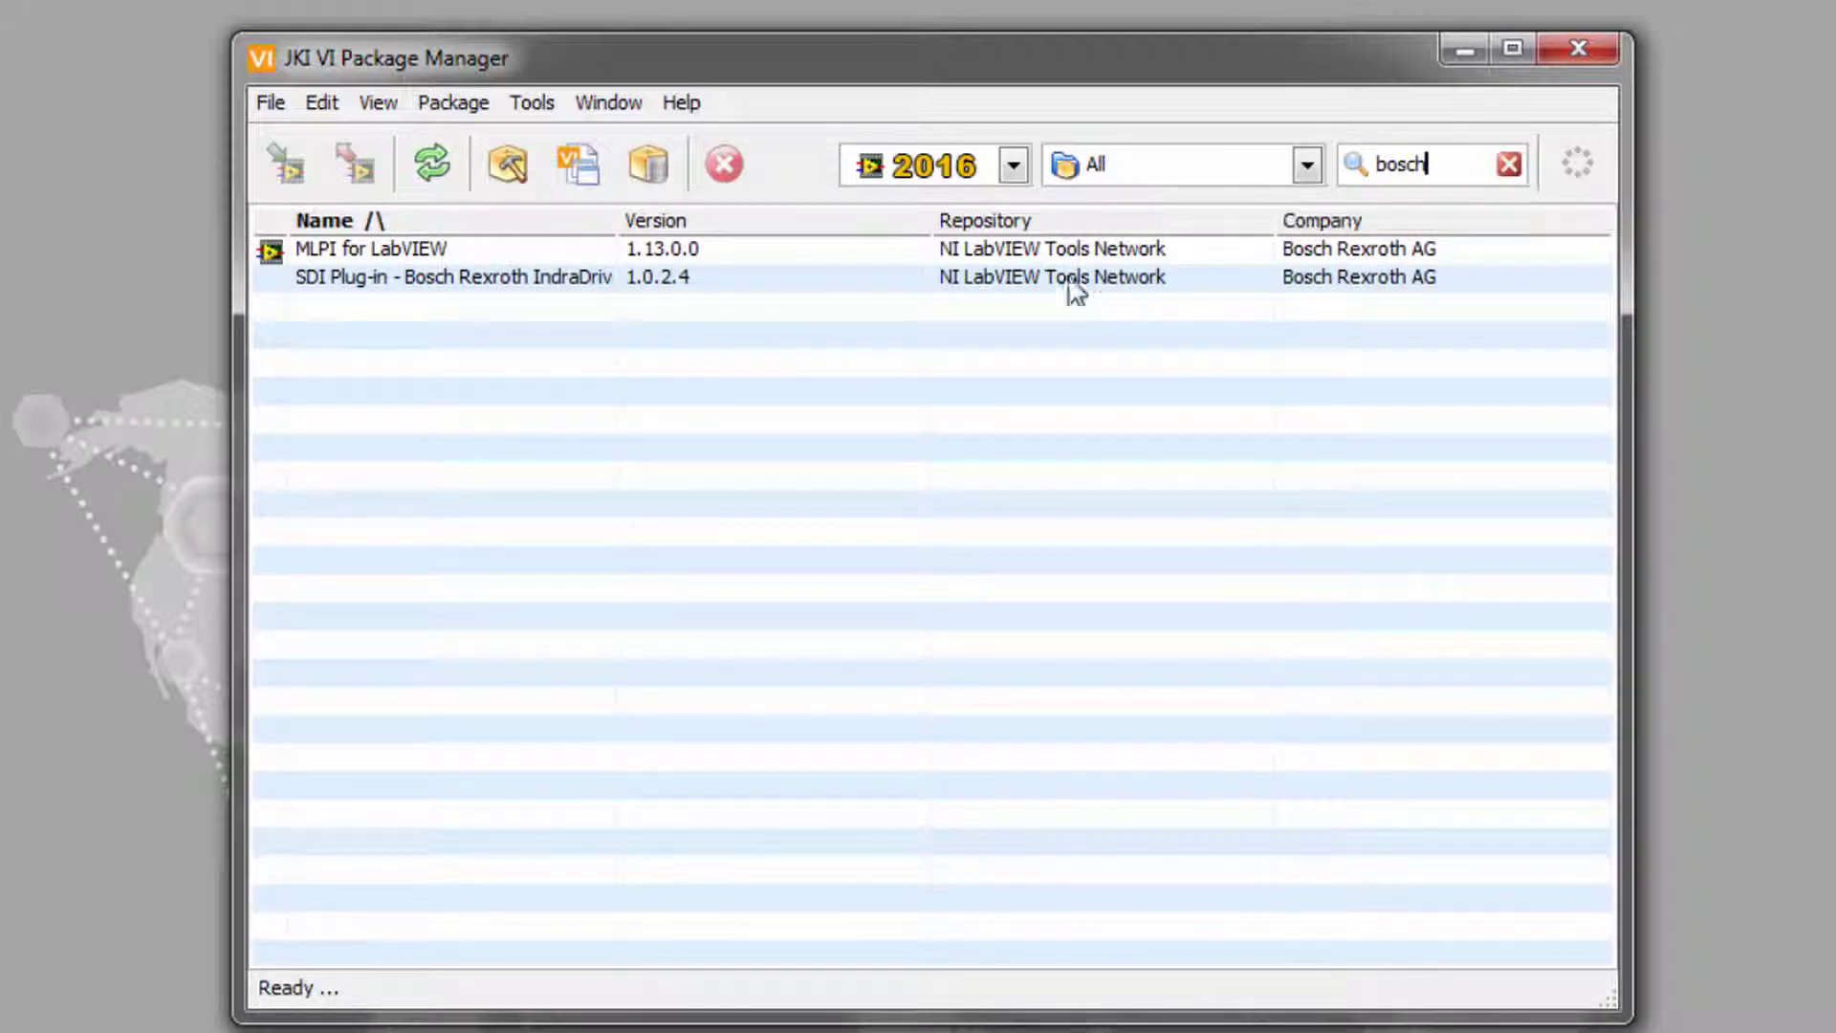
{"action": "left_click", "coordinate": [501, 283]}
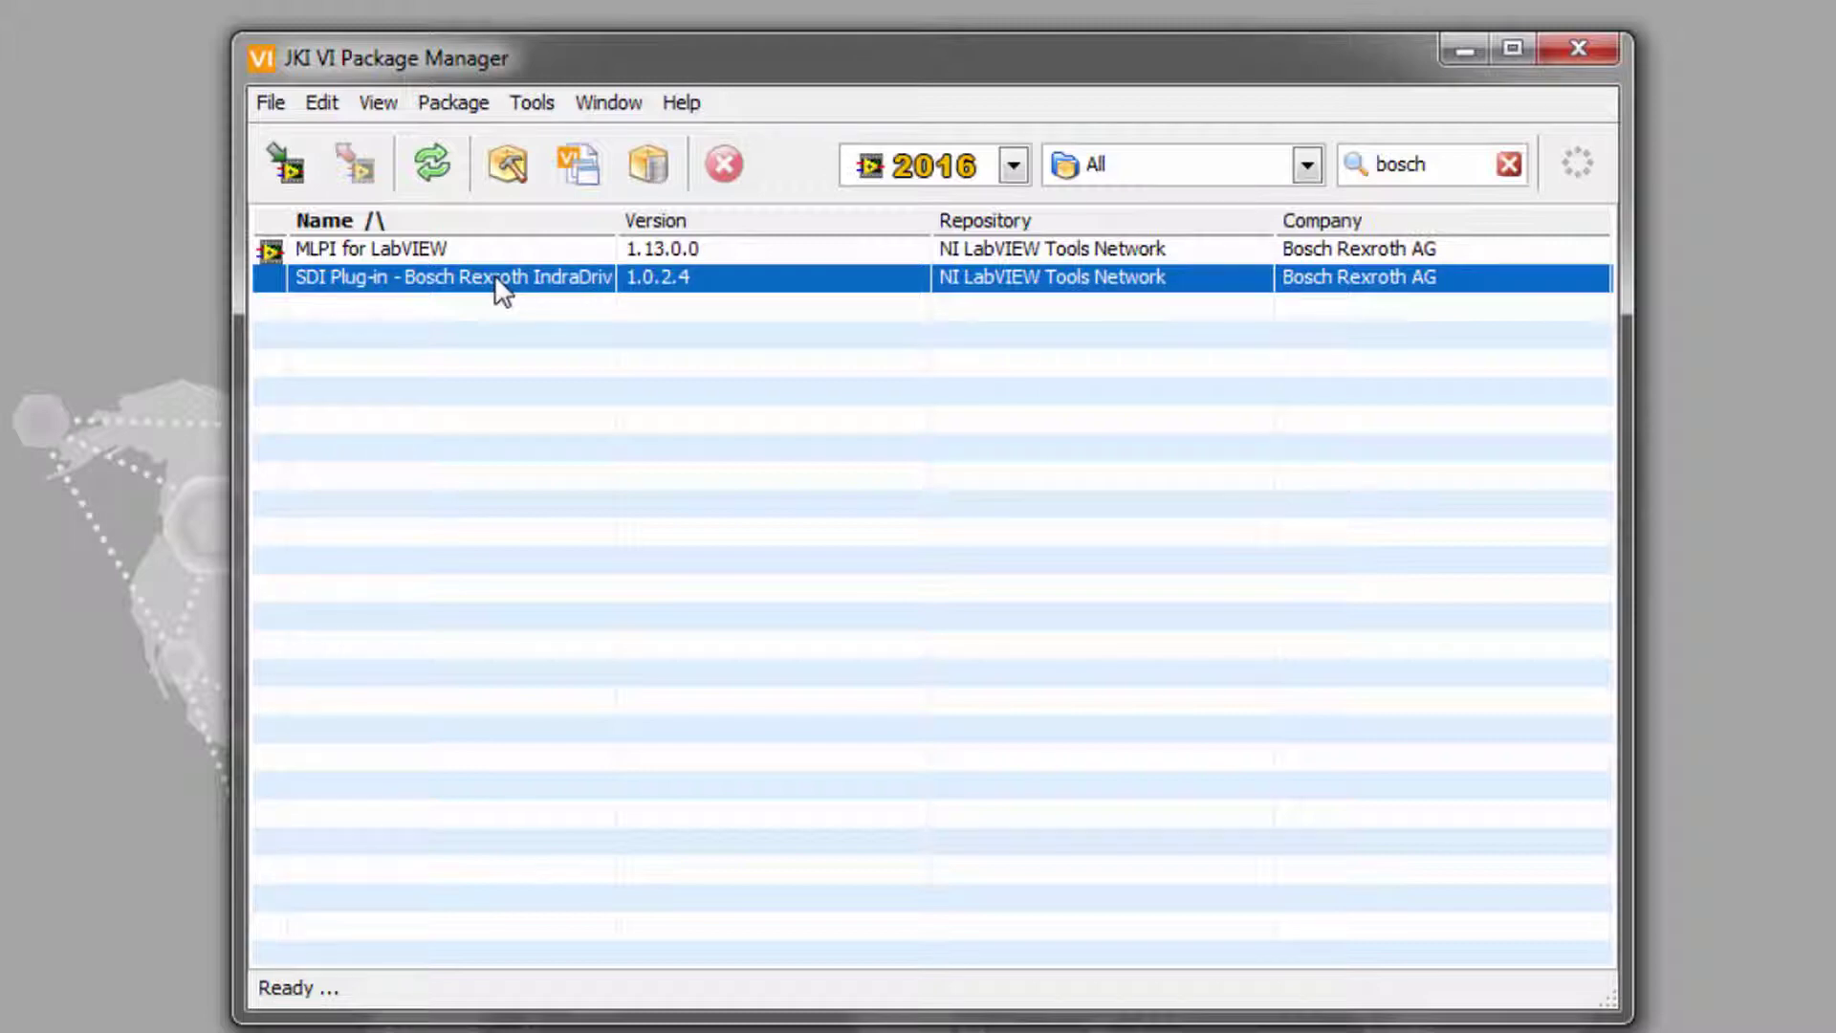
{"action": "right_click", "coordinate": [495, 276]}
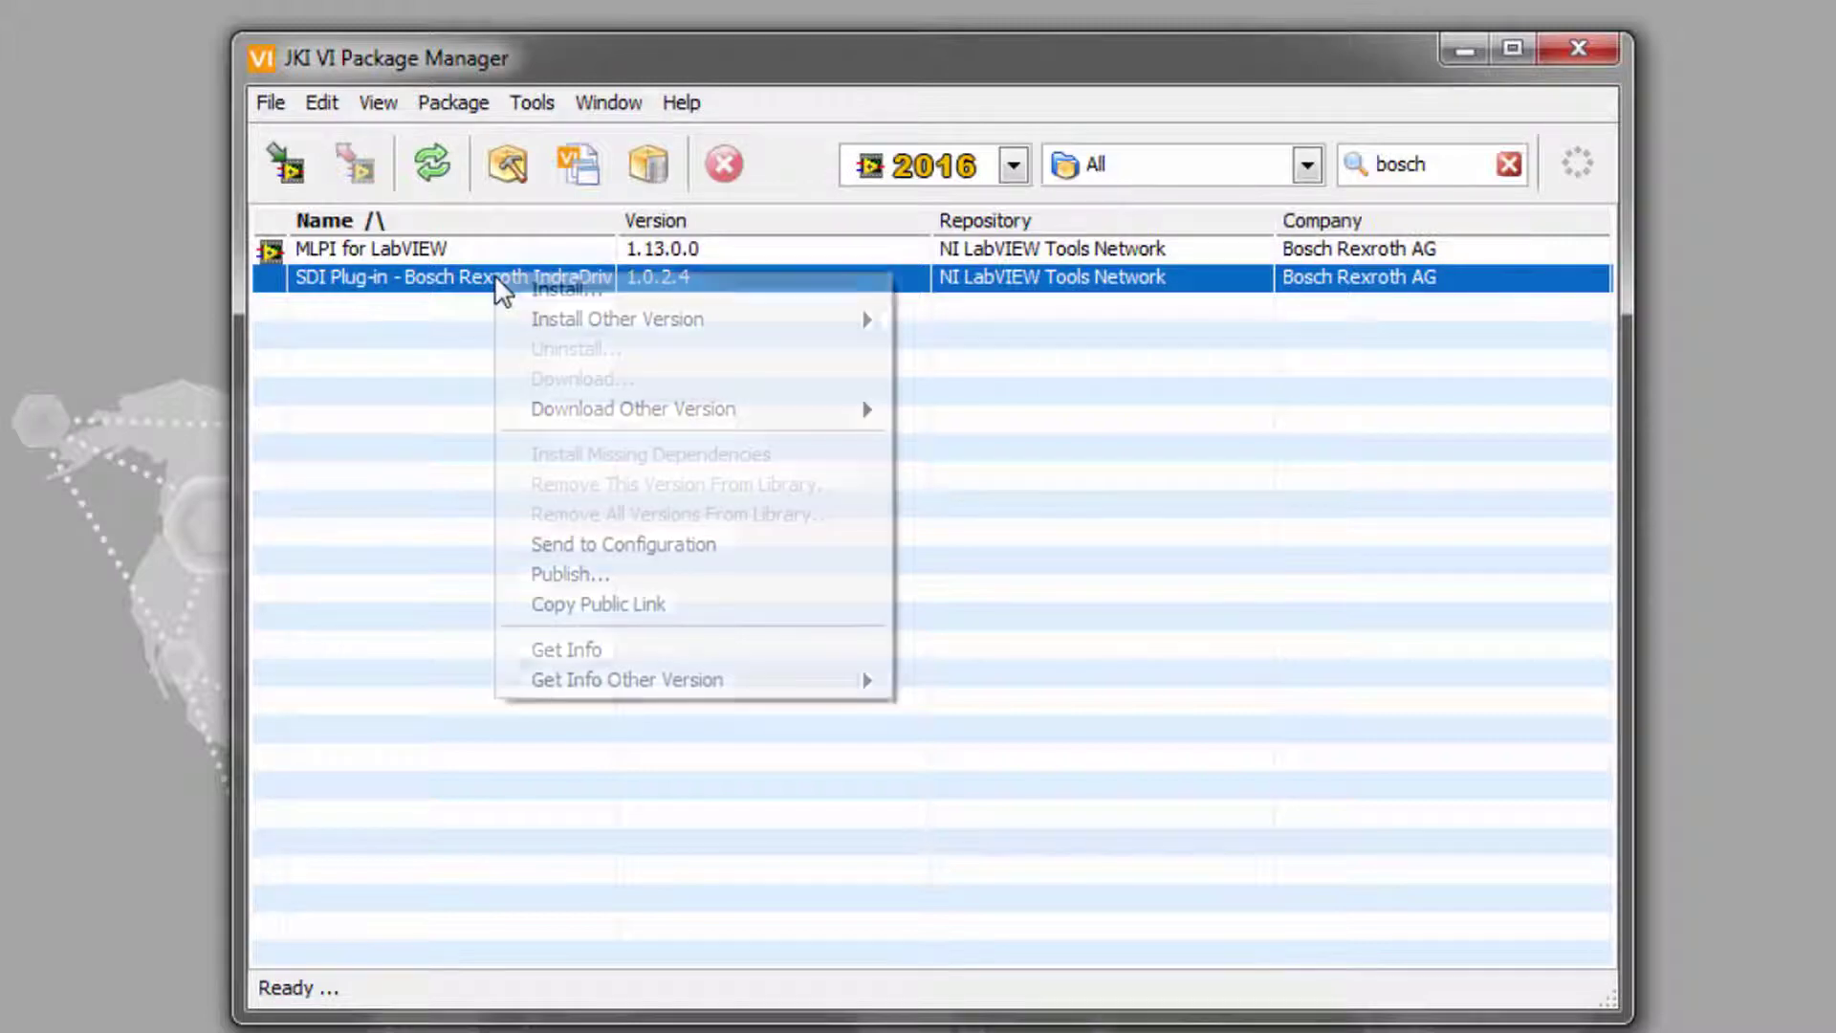
{"action": "left_click", "coordinate": [574, 291]}
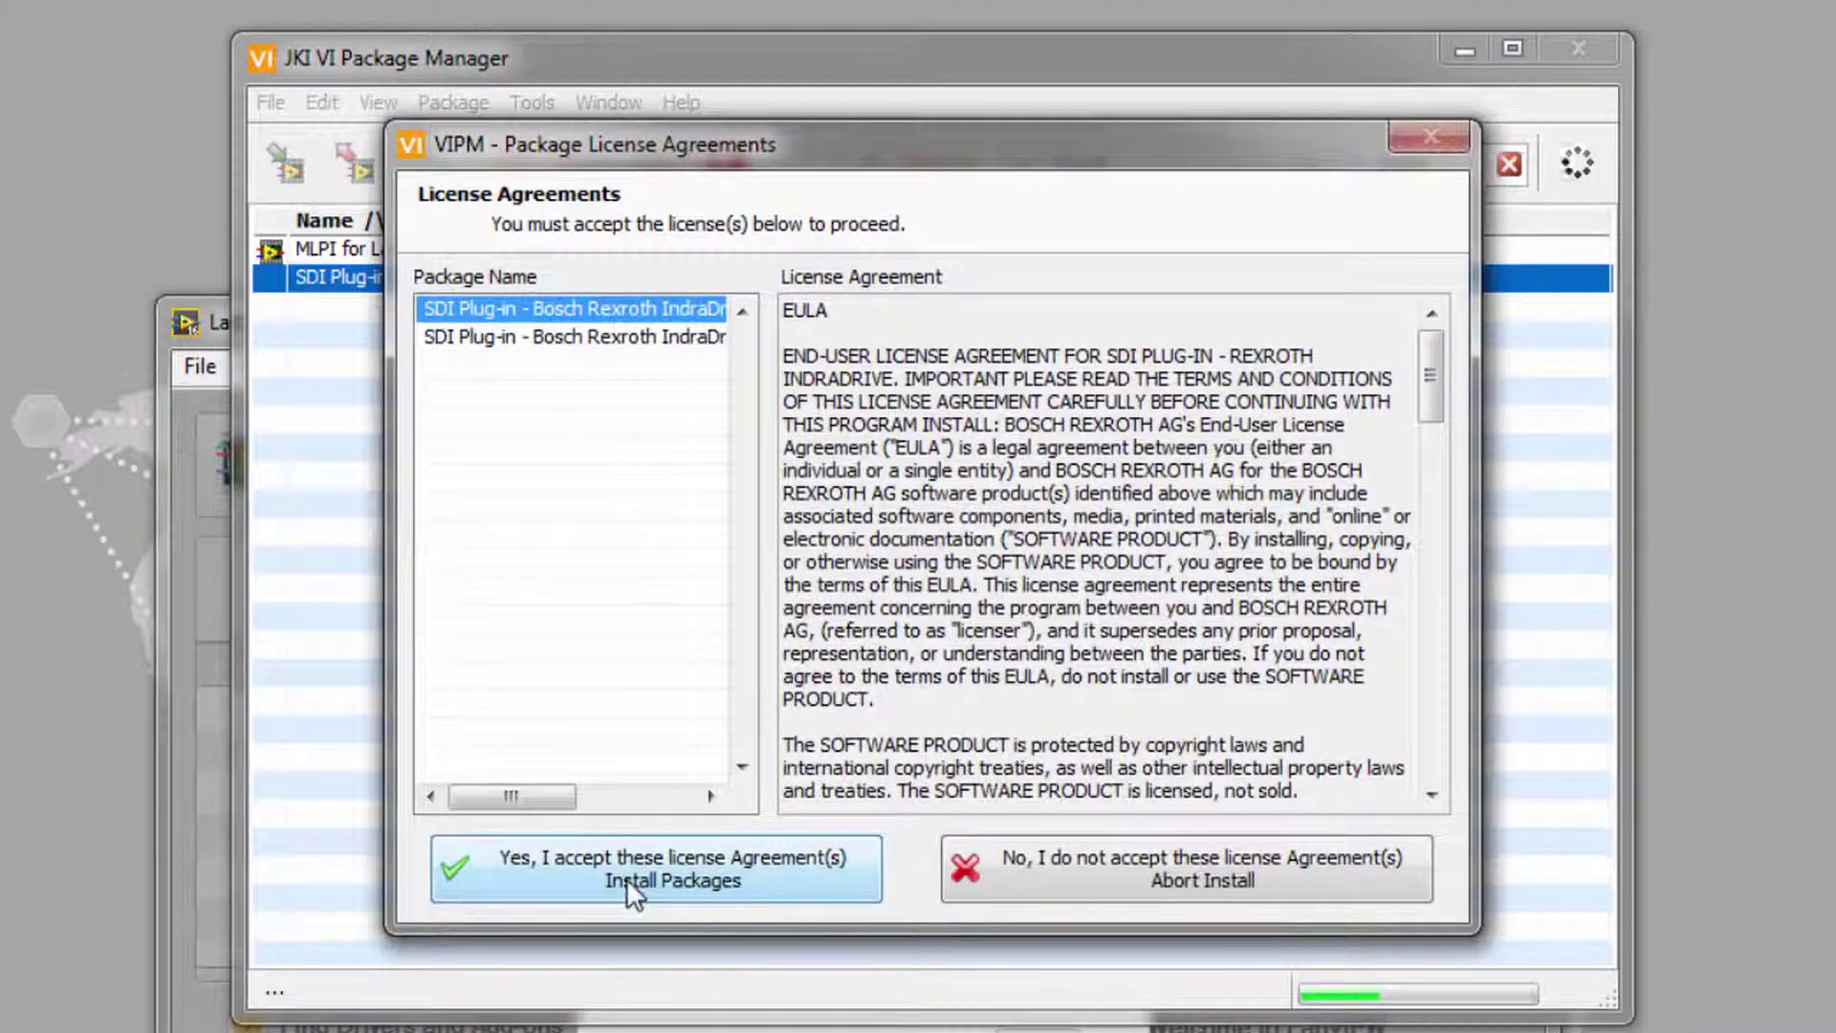
{"action": "left_click", "coordinate": [628, 884]}
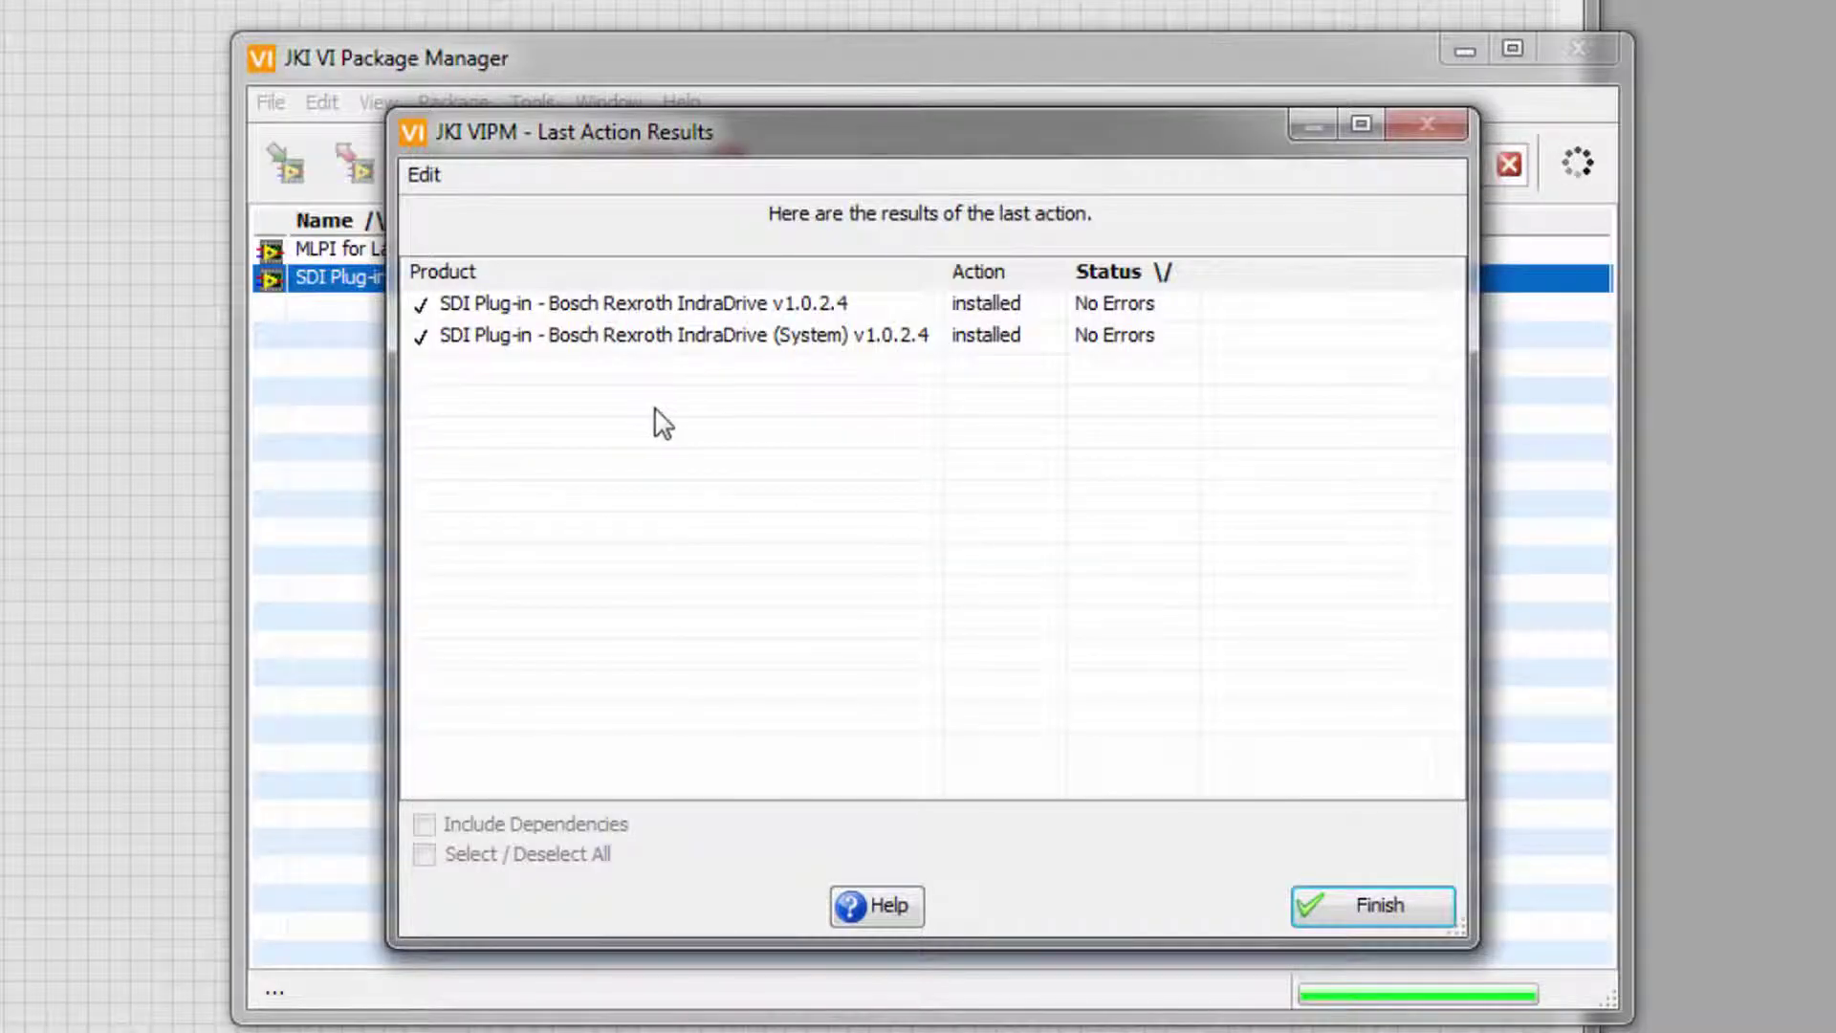
Finish the VIPM install and find the Functions > Addons > SDI - Bosch Rexroth palette on the block diagram
{"action": "left_click", "coordinate": [1349, 920]}
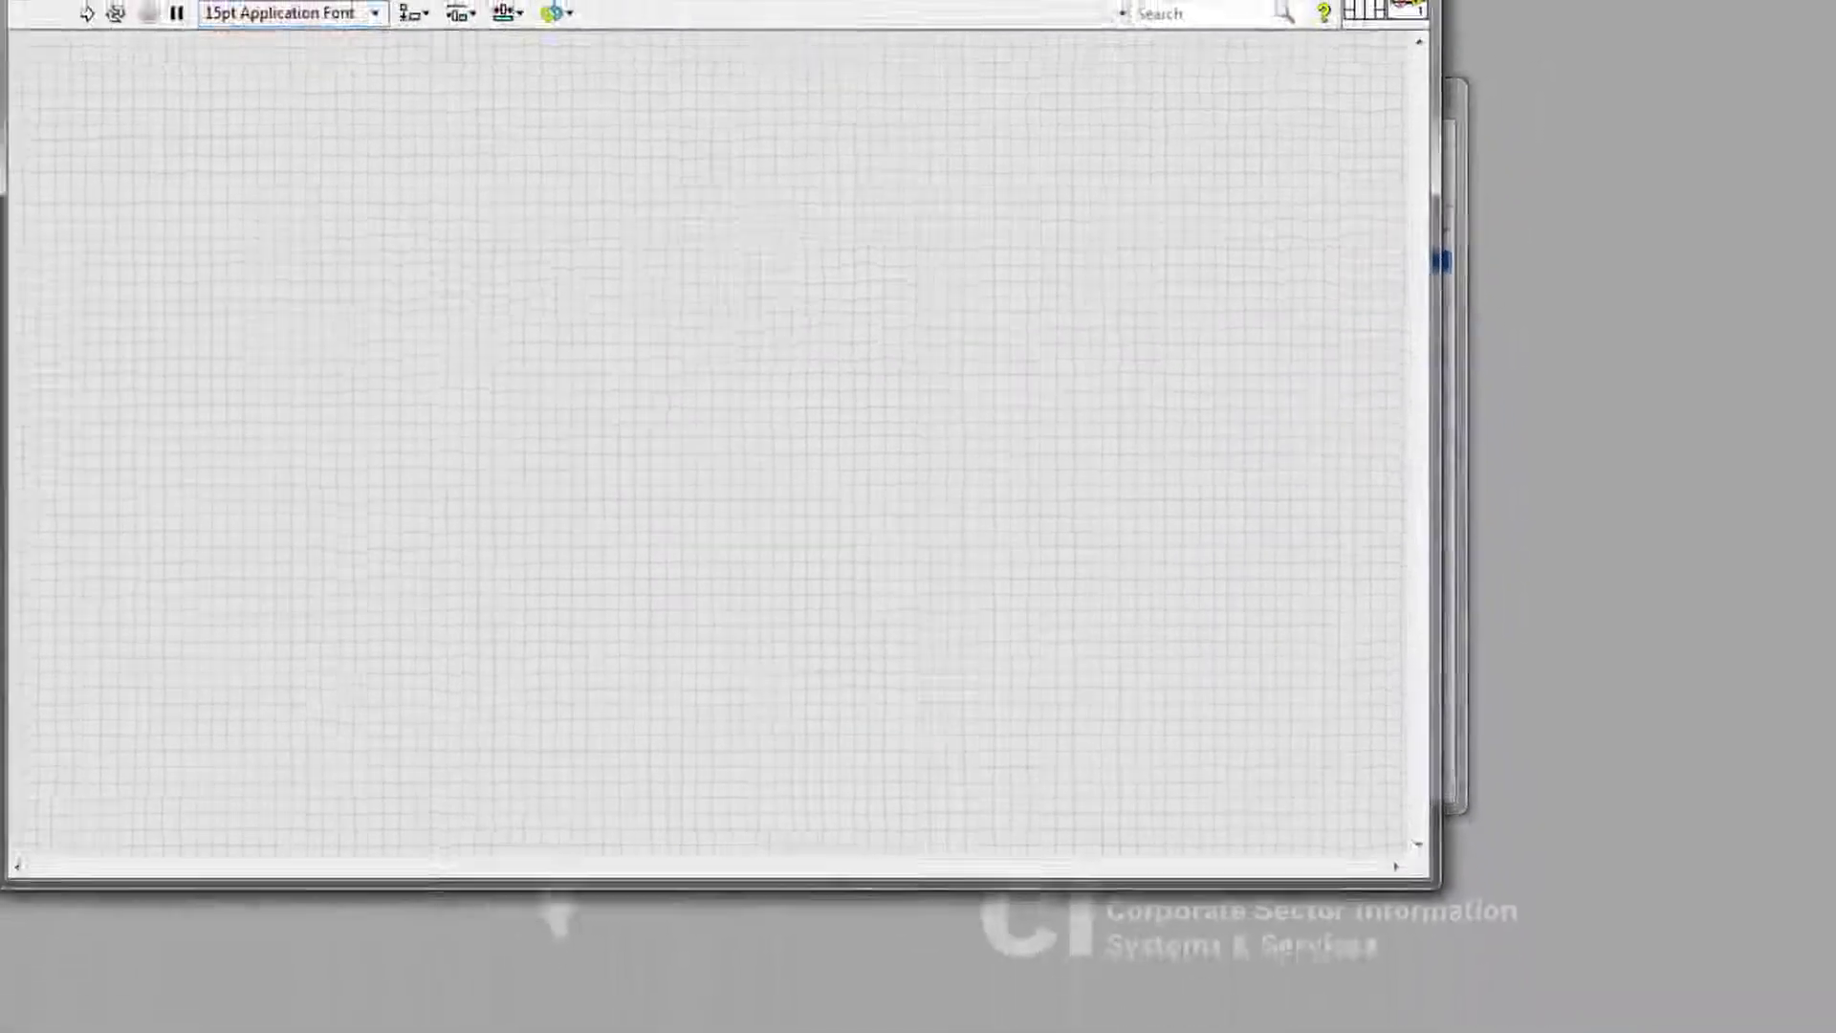
{"action": "left_click", "coordinate": [541, 43]}
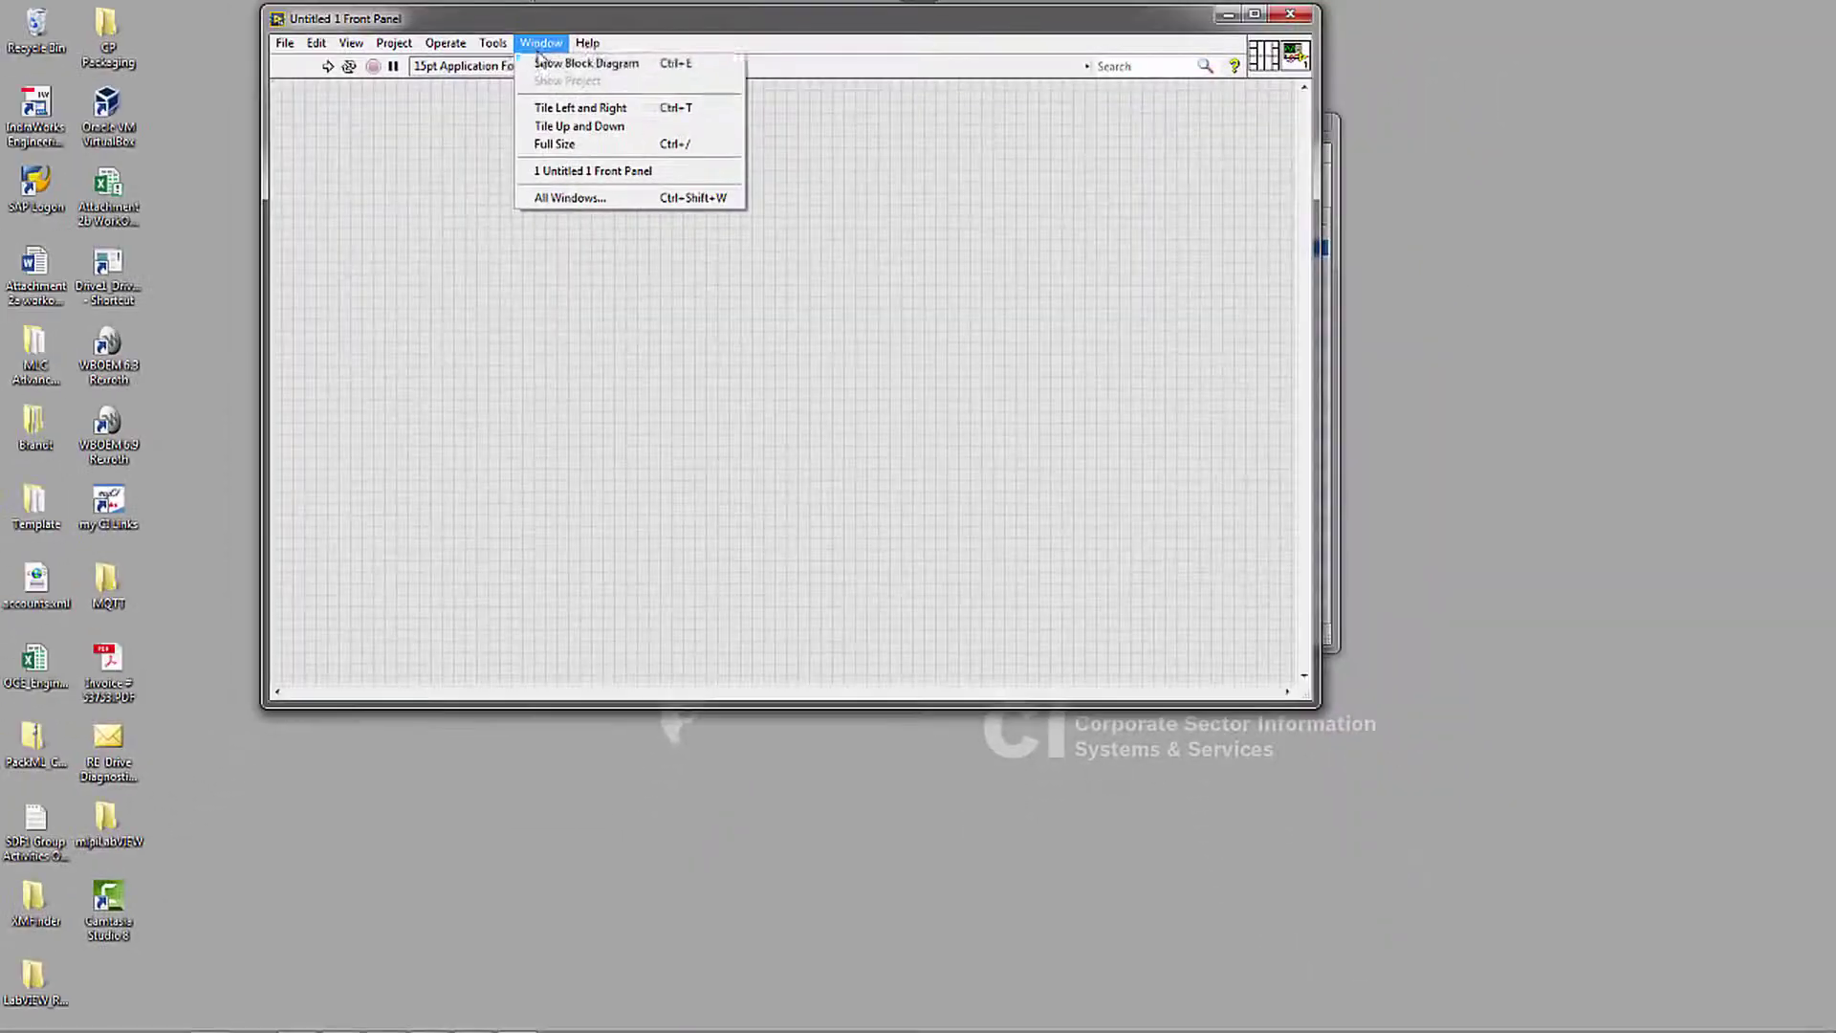
{"action": "left_click", "coordinate": [541, 64]}
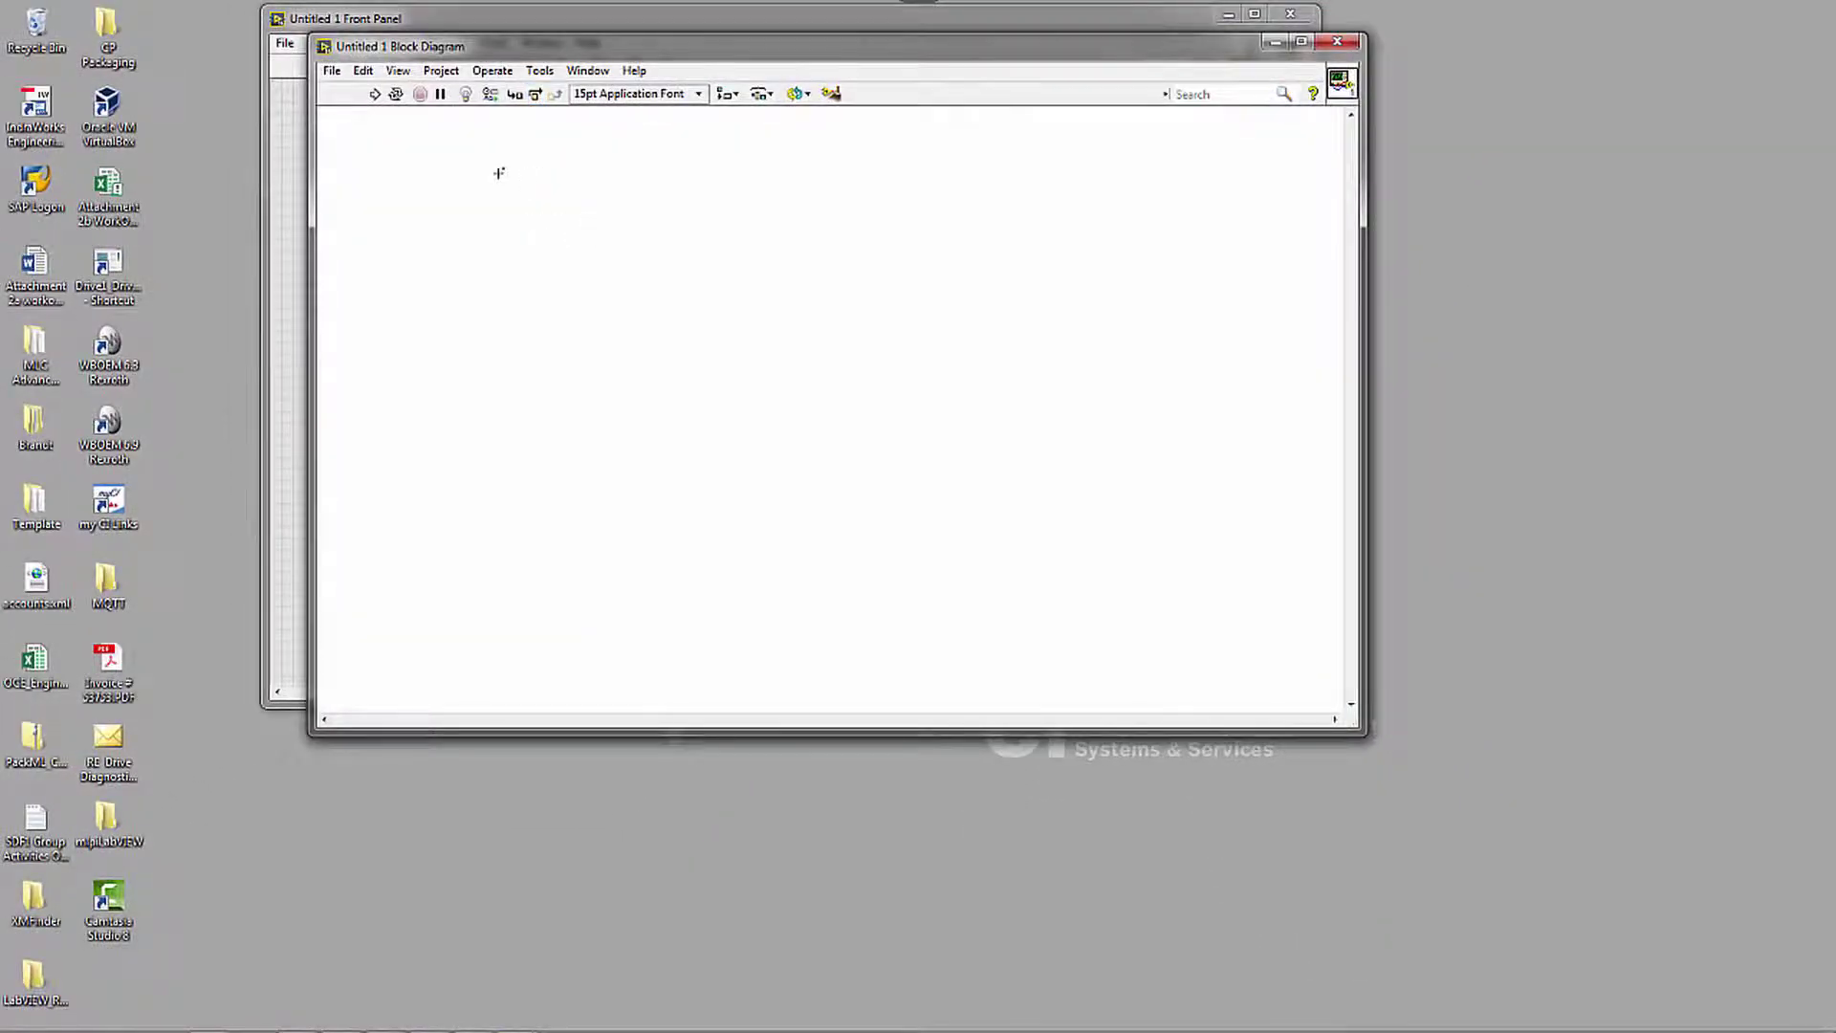
{"action": "right_click", "coordinate": [498, 173]}
{"action": "mouse_move", "coordinate": [547, 745]}
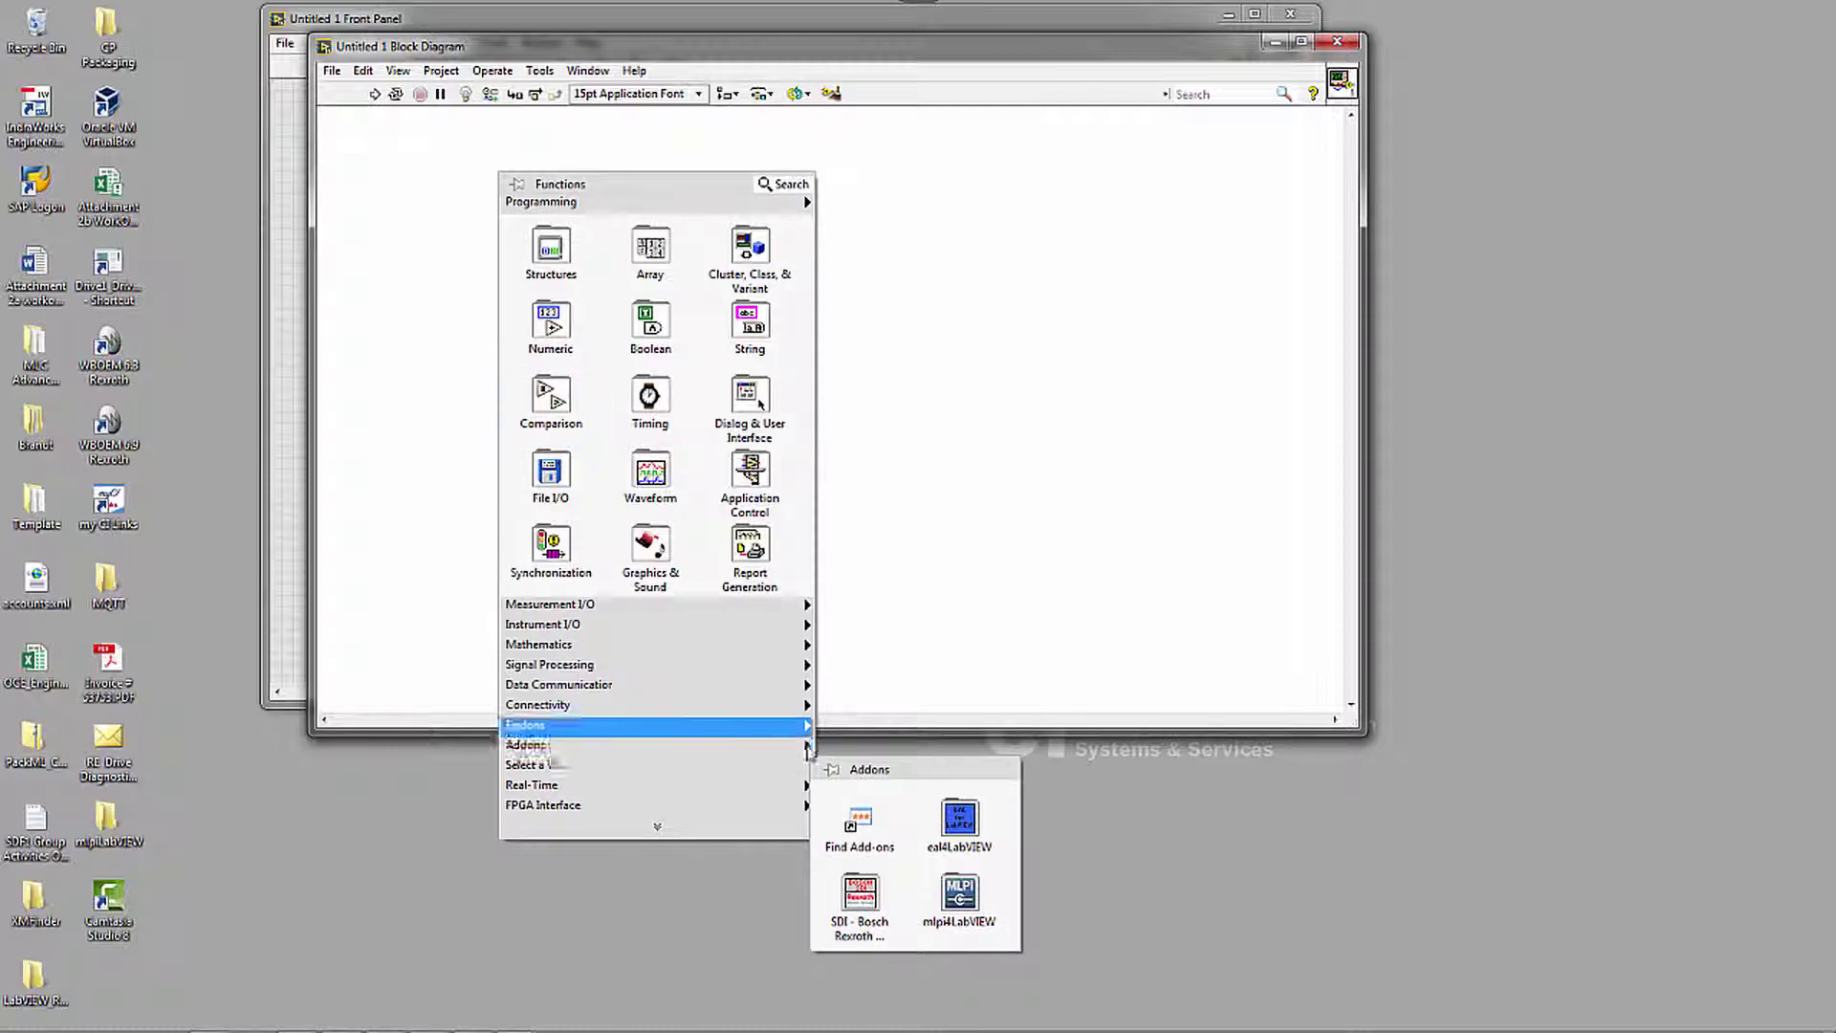
{"action": "mouse_move", "coordinate": [860, 904]}
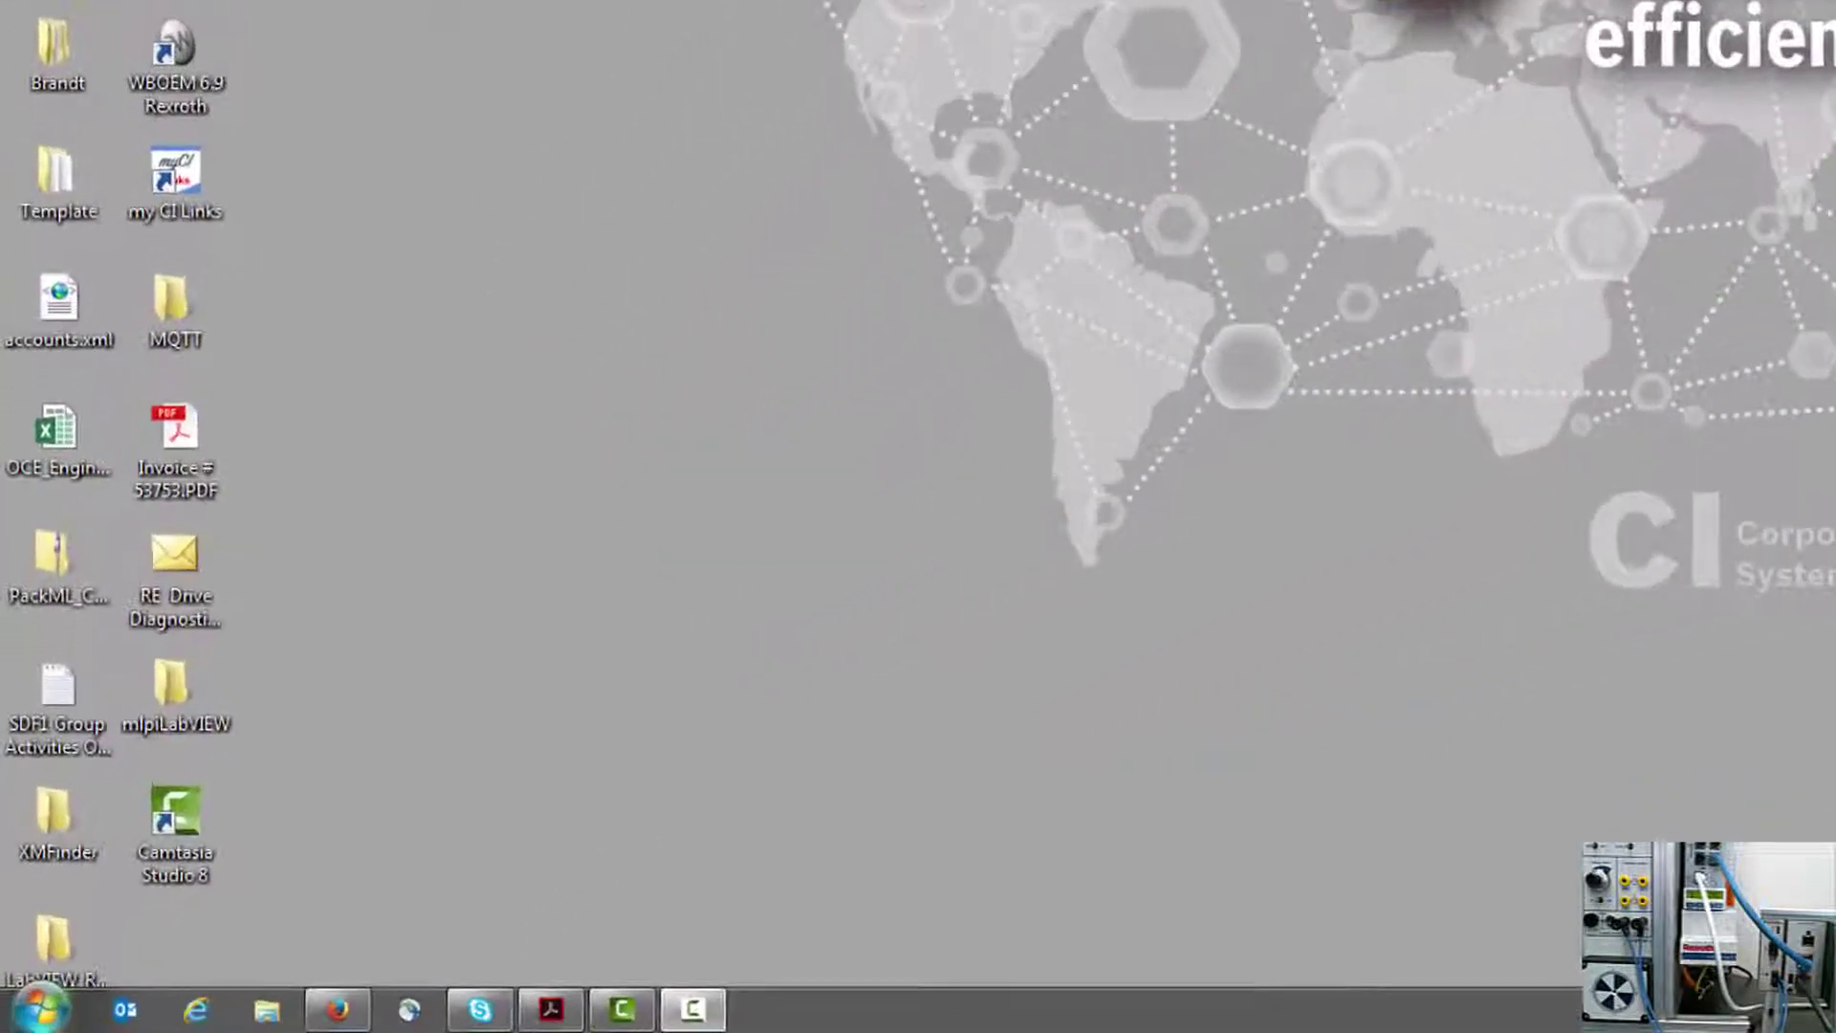
Launch NI MAX and view the NI-cRIO-9064's Network Settings, showing eth1 in EtherCAT mode
{"action": "left_click", "coordinate": [40, 1009]}
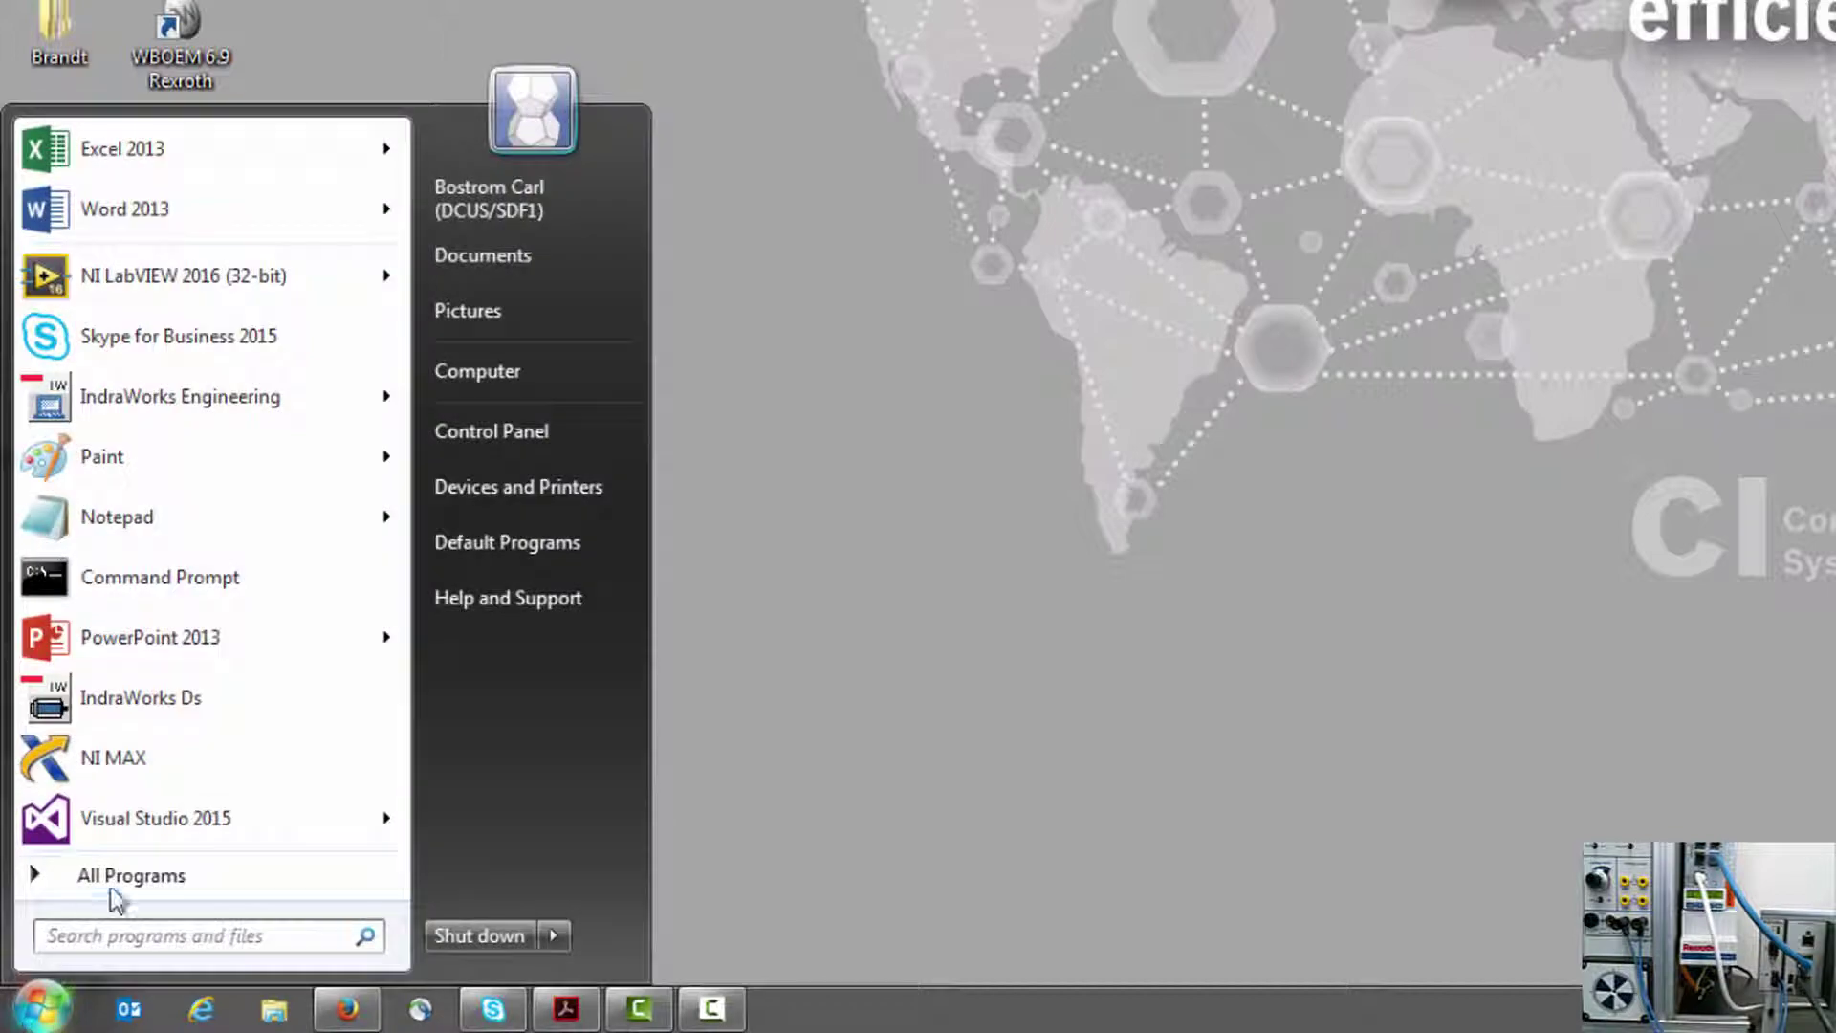
{"action": "left_click", "coordinate": [141, 756]}
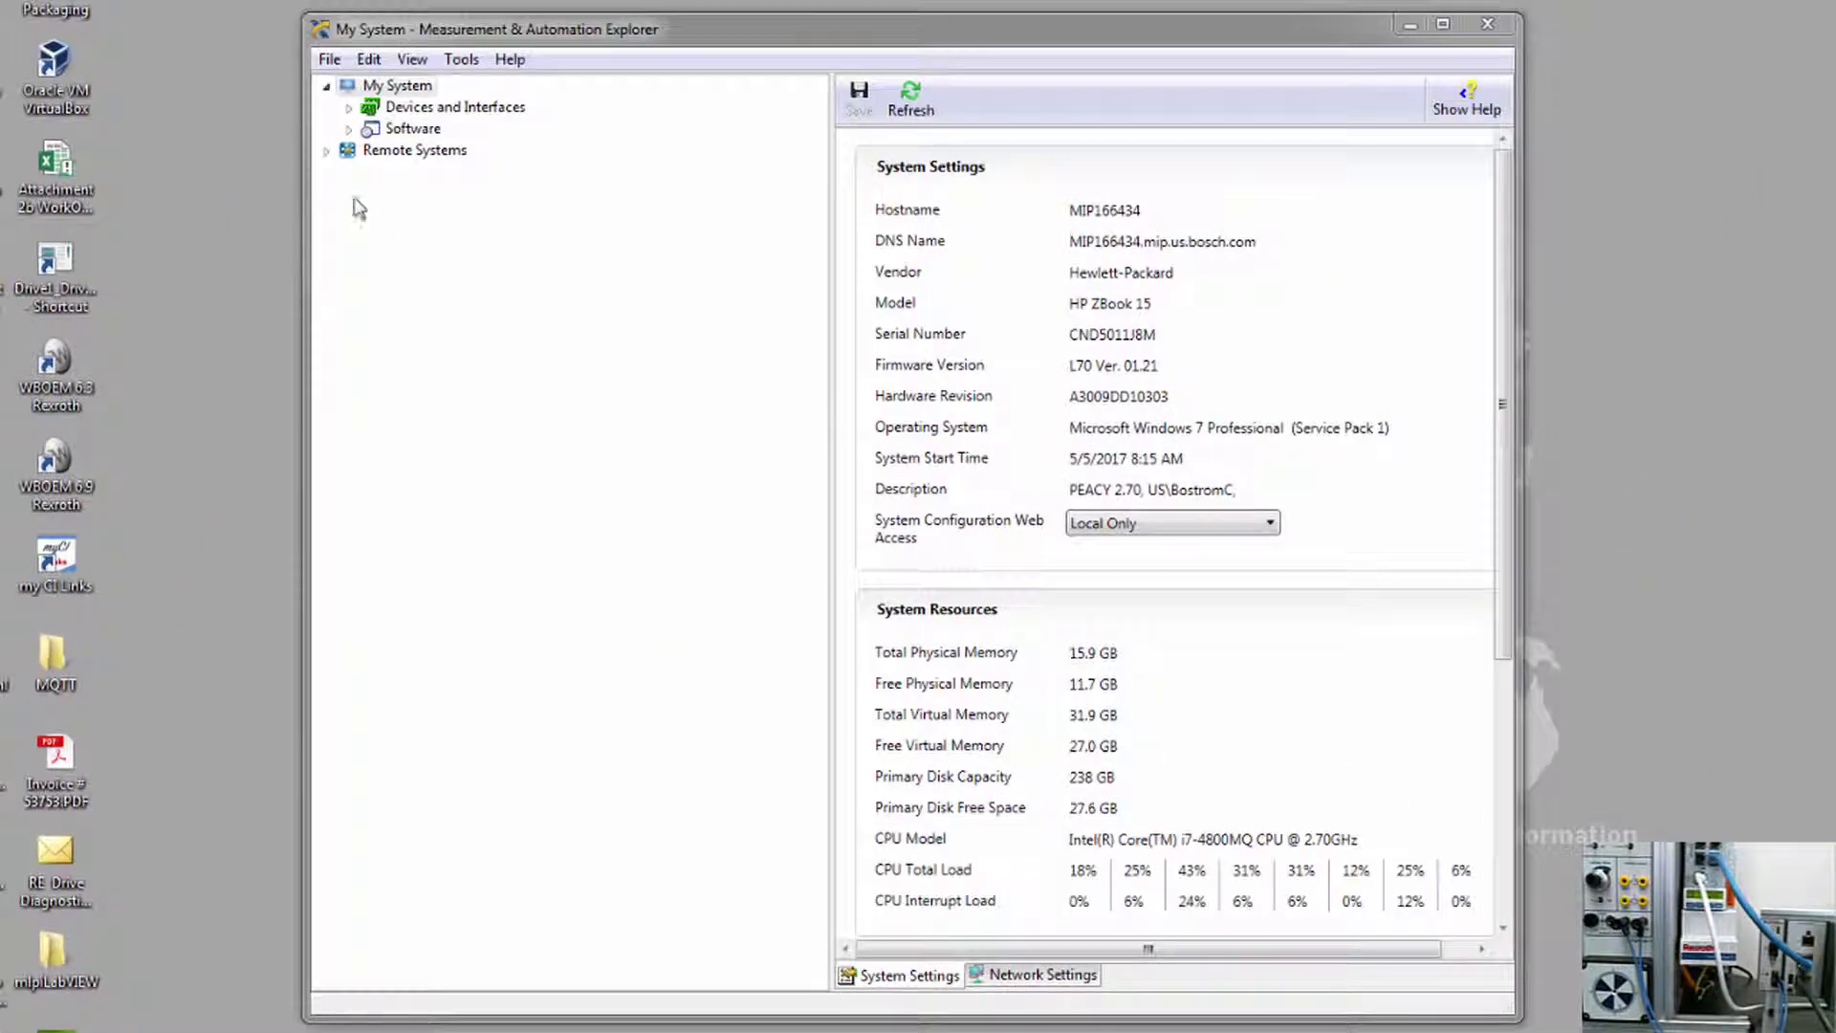
{"action": "left_click", "coordinate": [326, 151]}
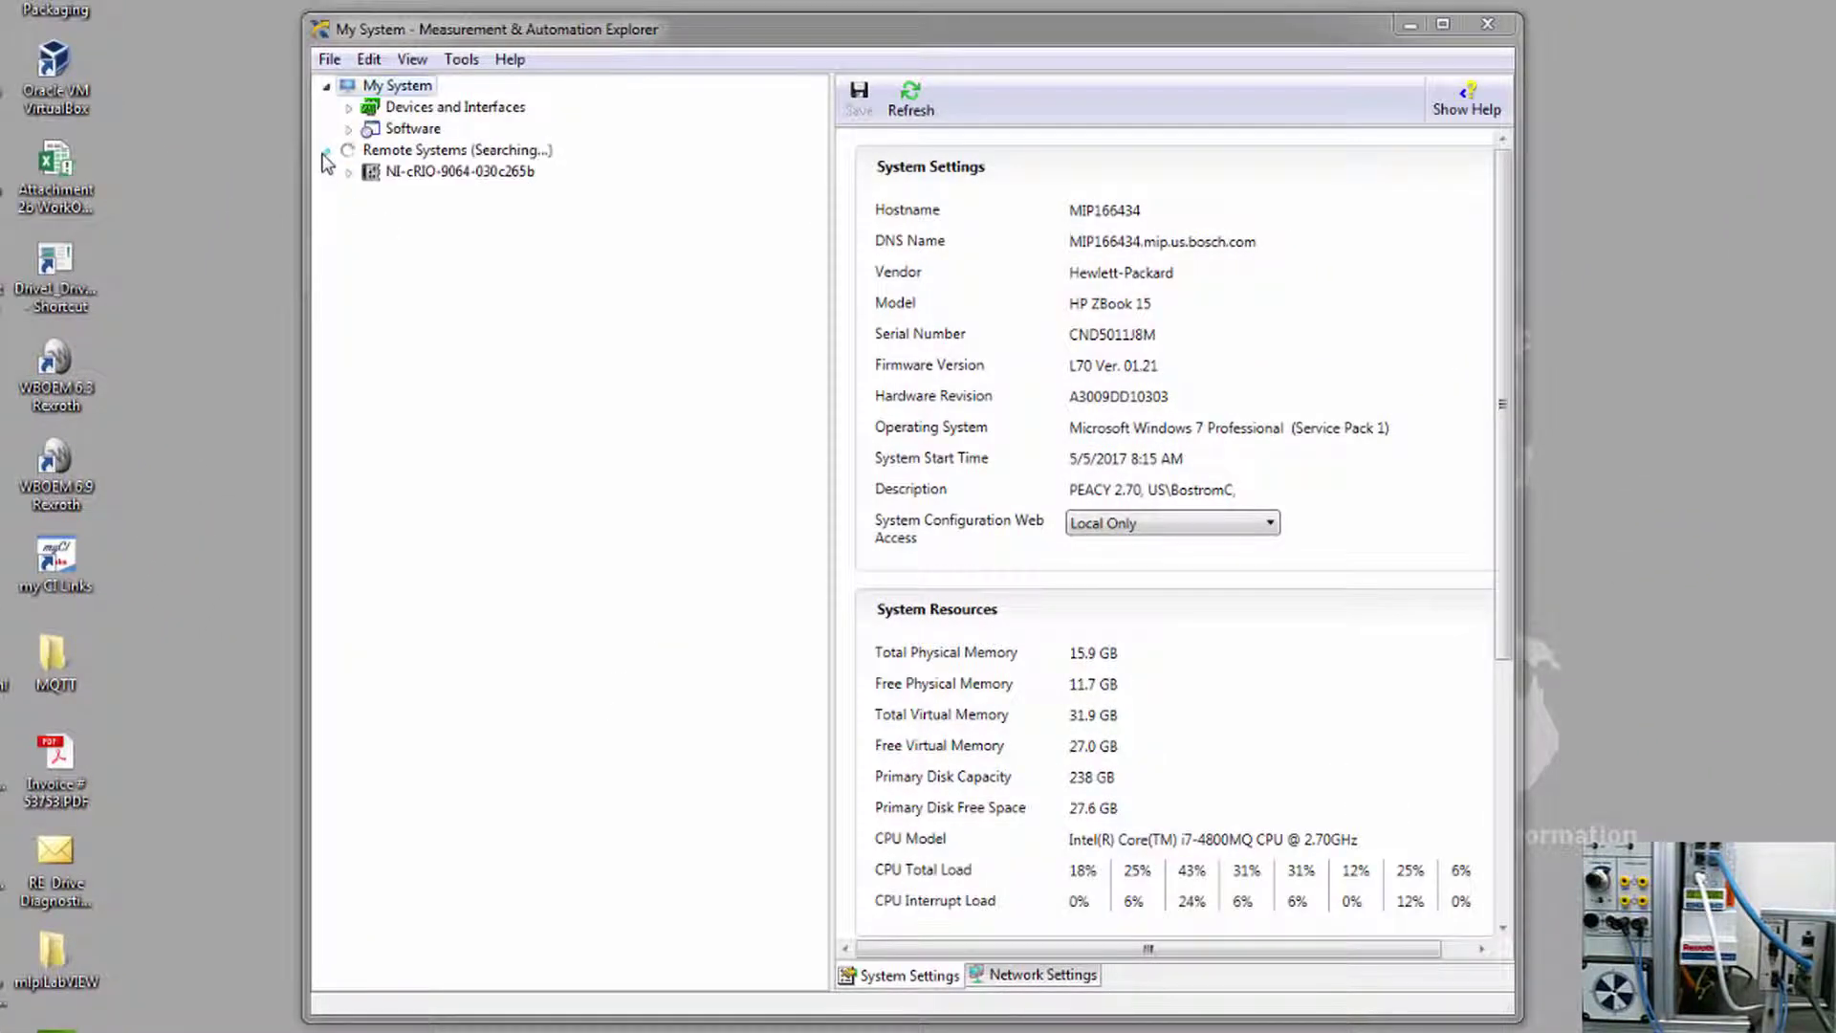
{"action": "left_click", "coordinate": [383, 172]}
{"action": "left_click", "coordinate": [1029, 985]}
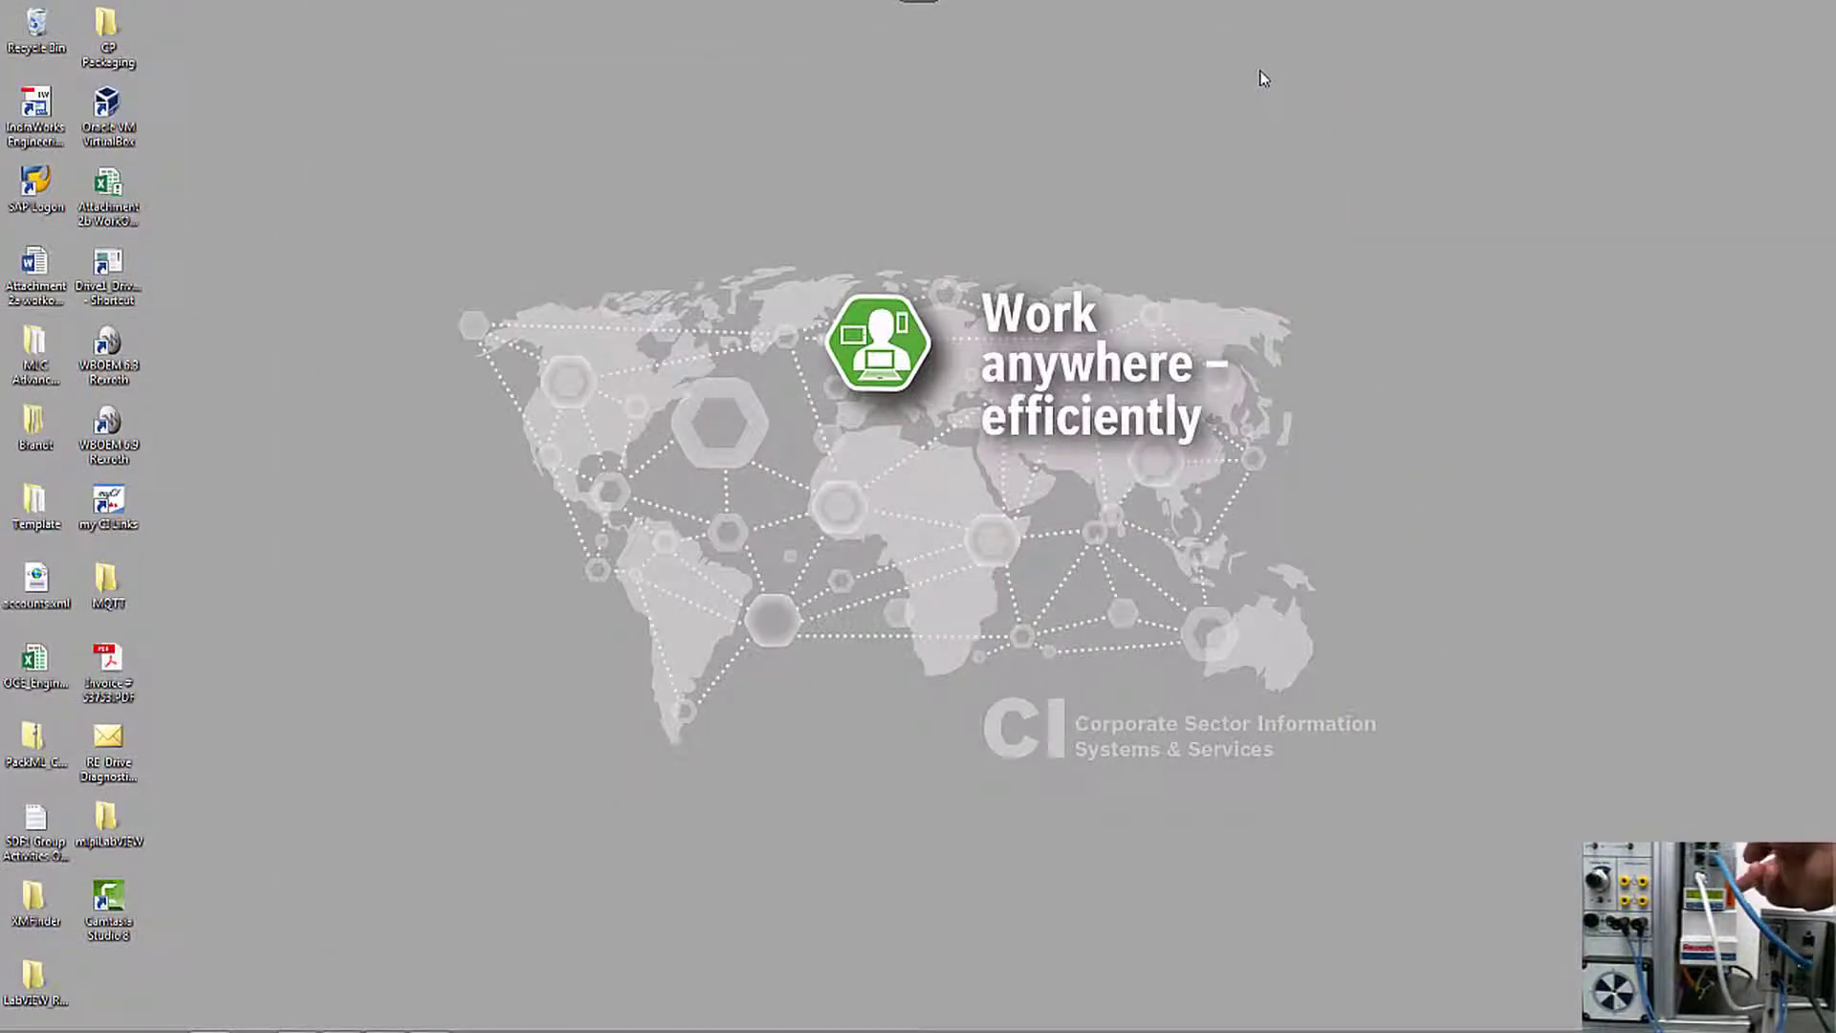
Launch IndraWorks Ds from All Programs > Rexroth > IndraWorks 14.16.772.0
{"action": "left_click", "coordinate": [24, 1018]}
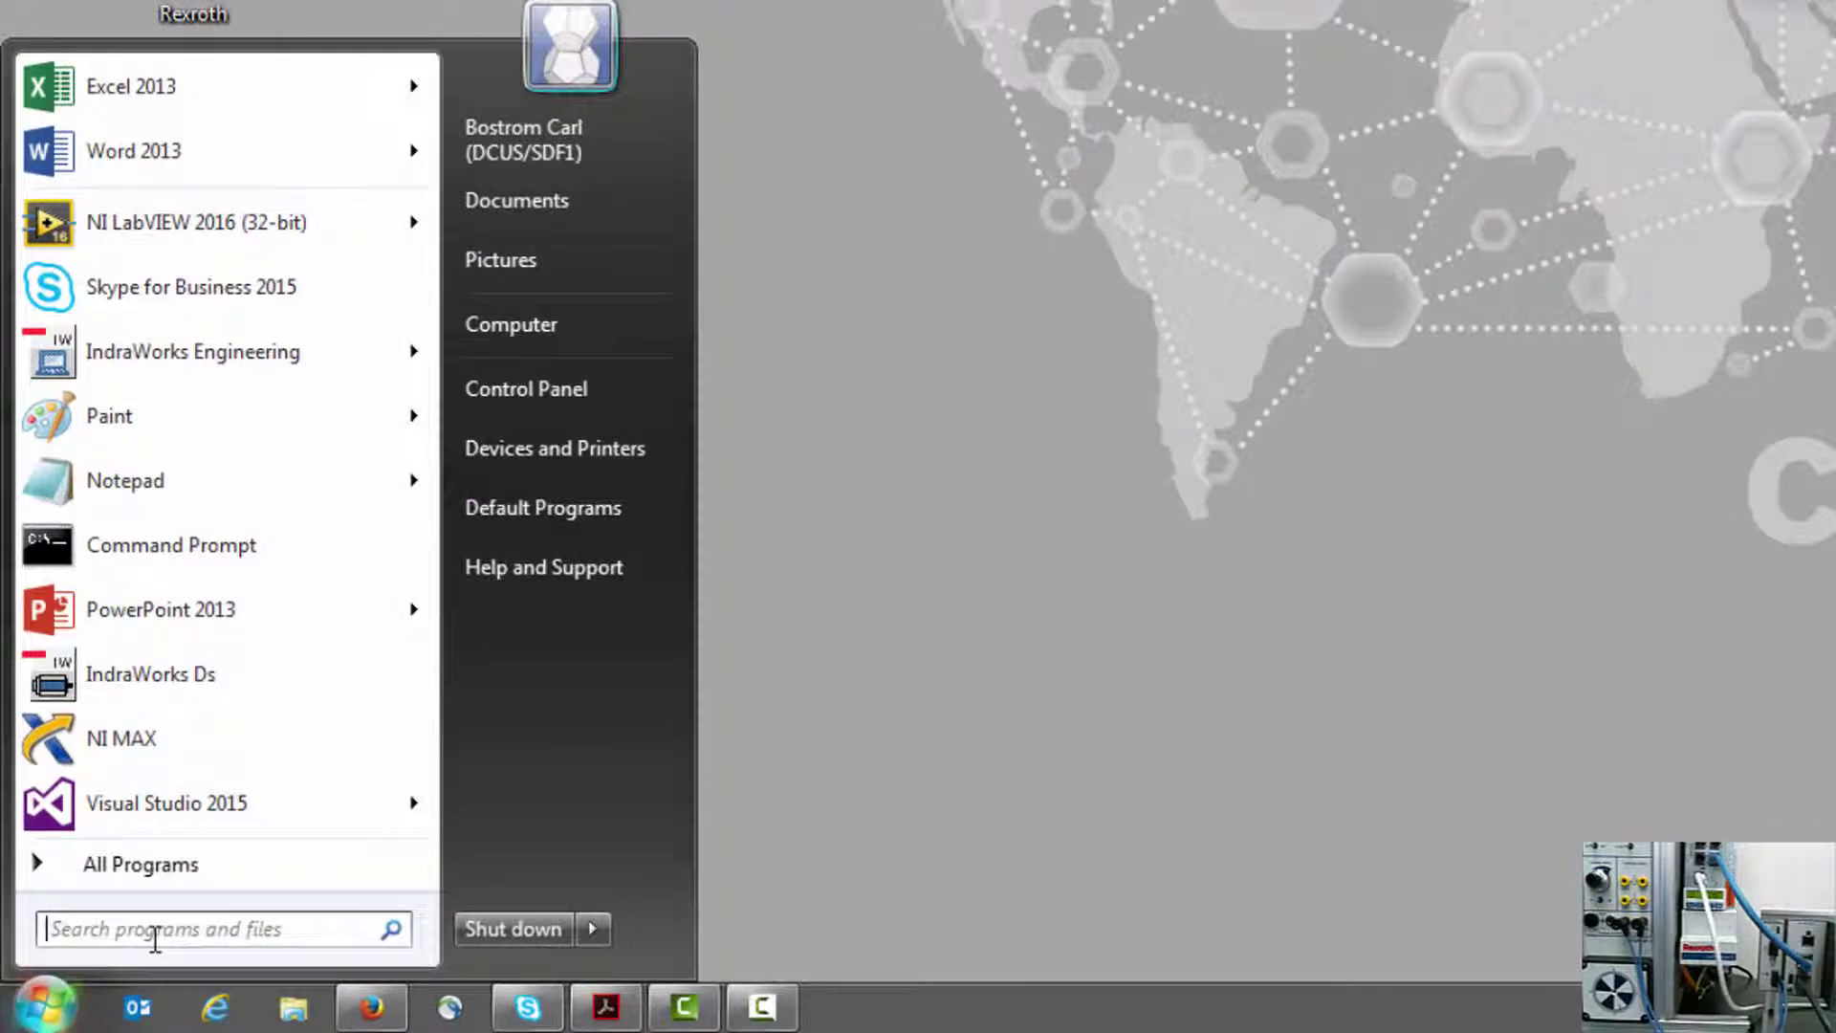
{"action": "left_click", "coordinate": [155, 939]}
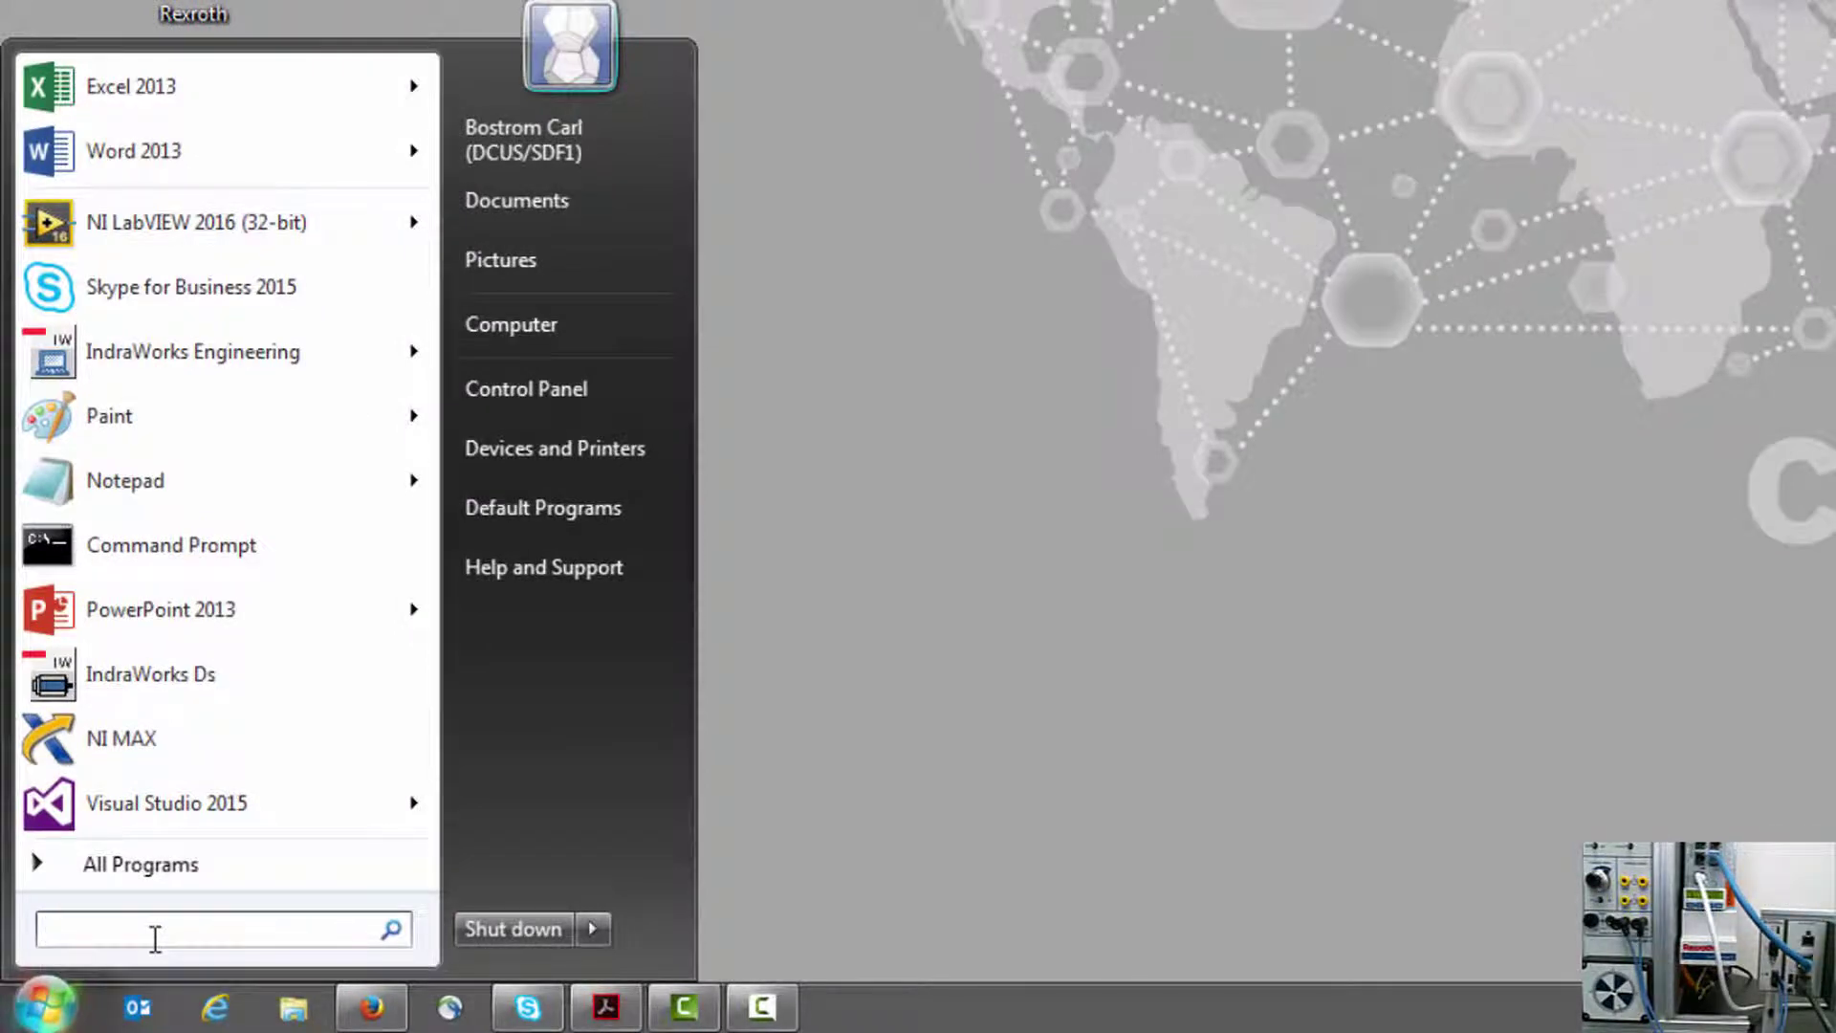
{"action": "left_click", "coordinate": [148, 865]}
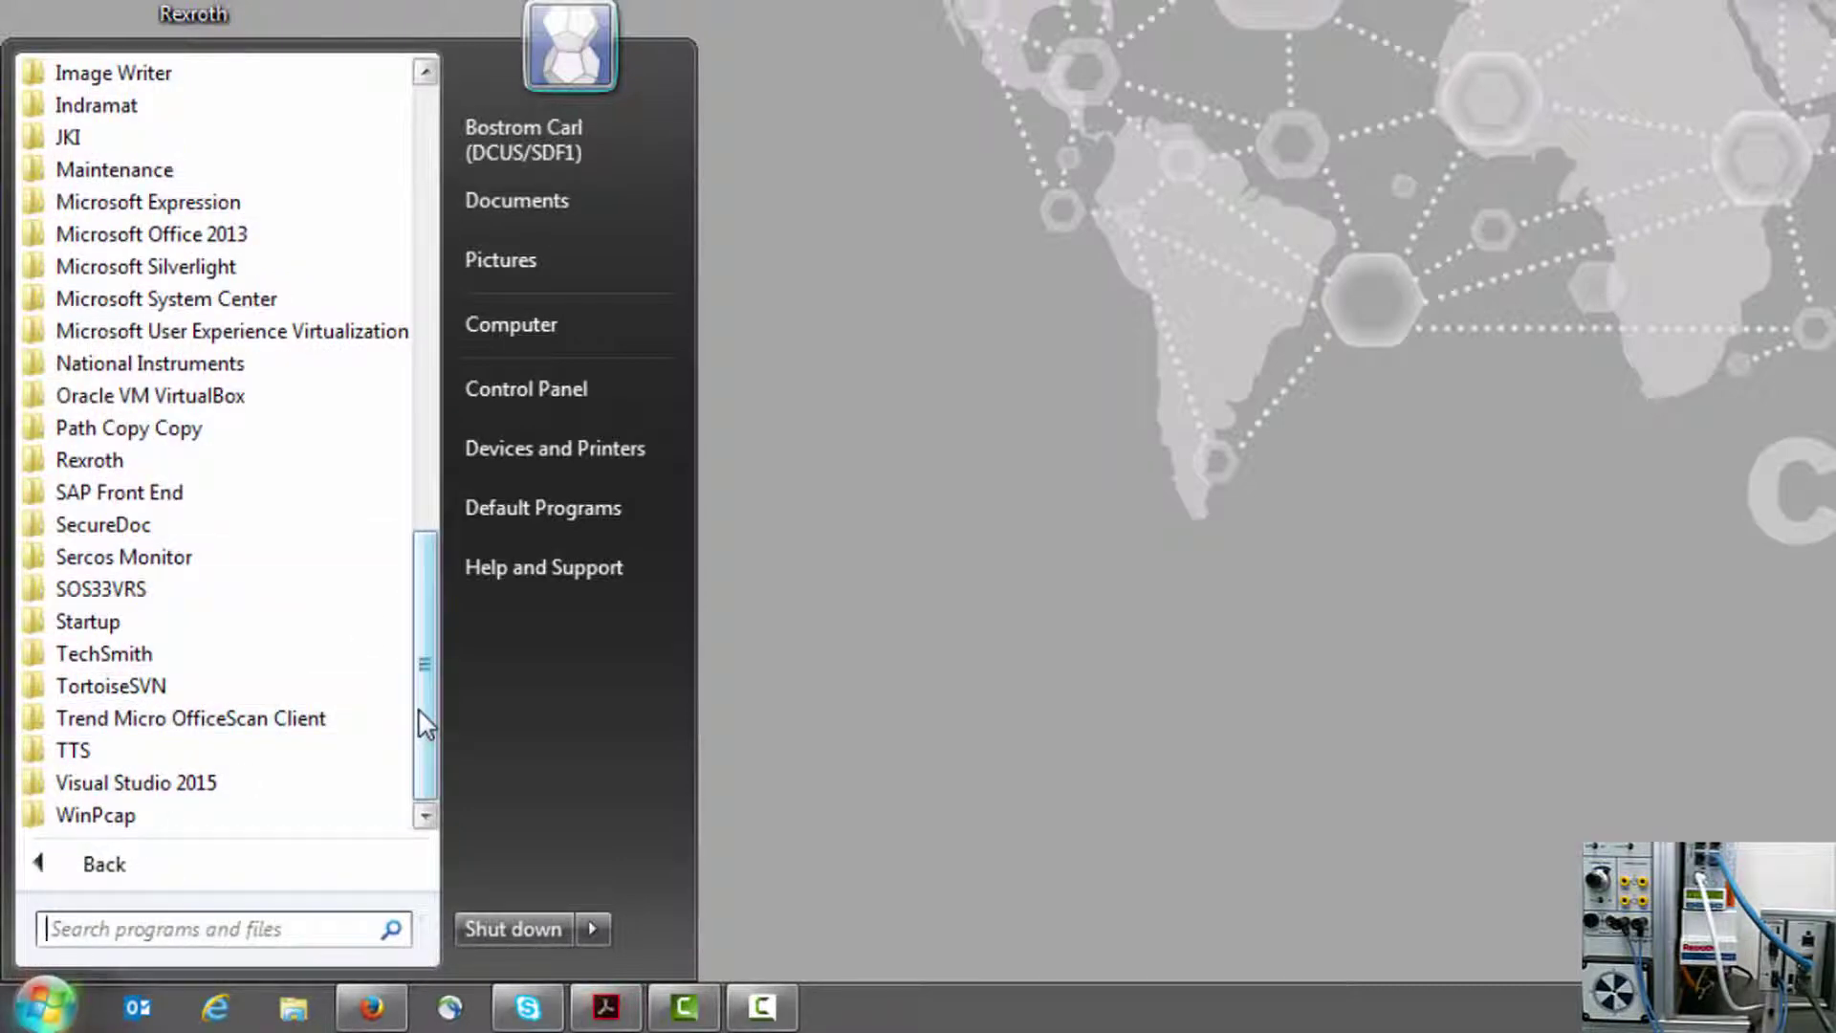
{"action": "left_click", "coordinate": [129, 463]}
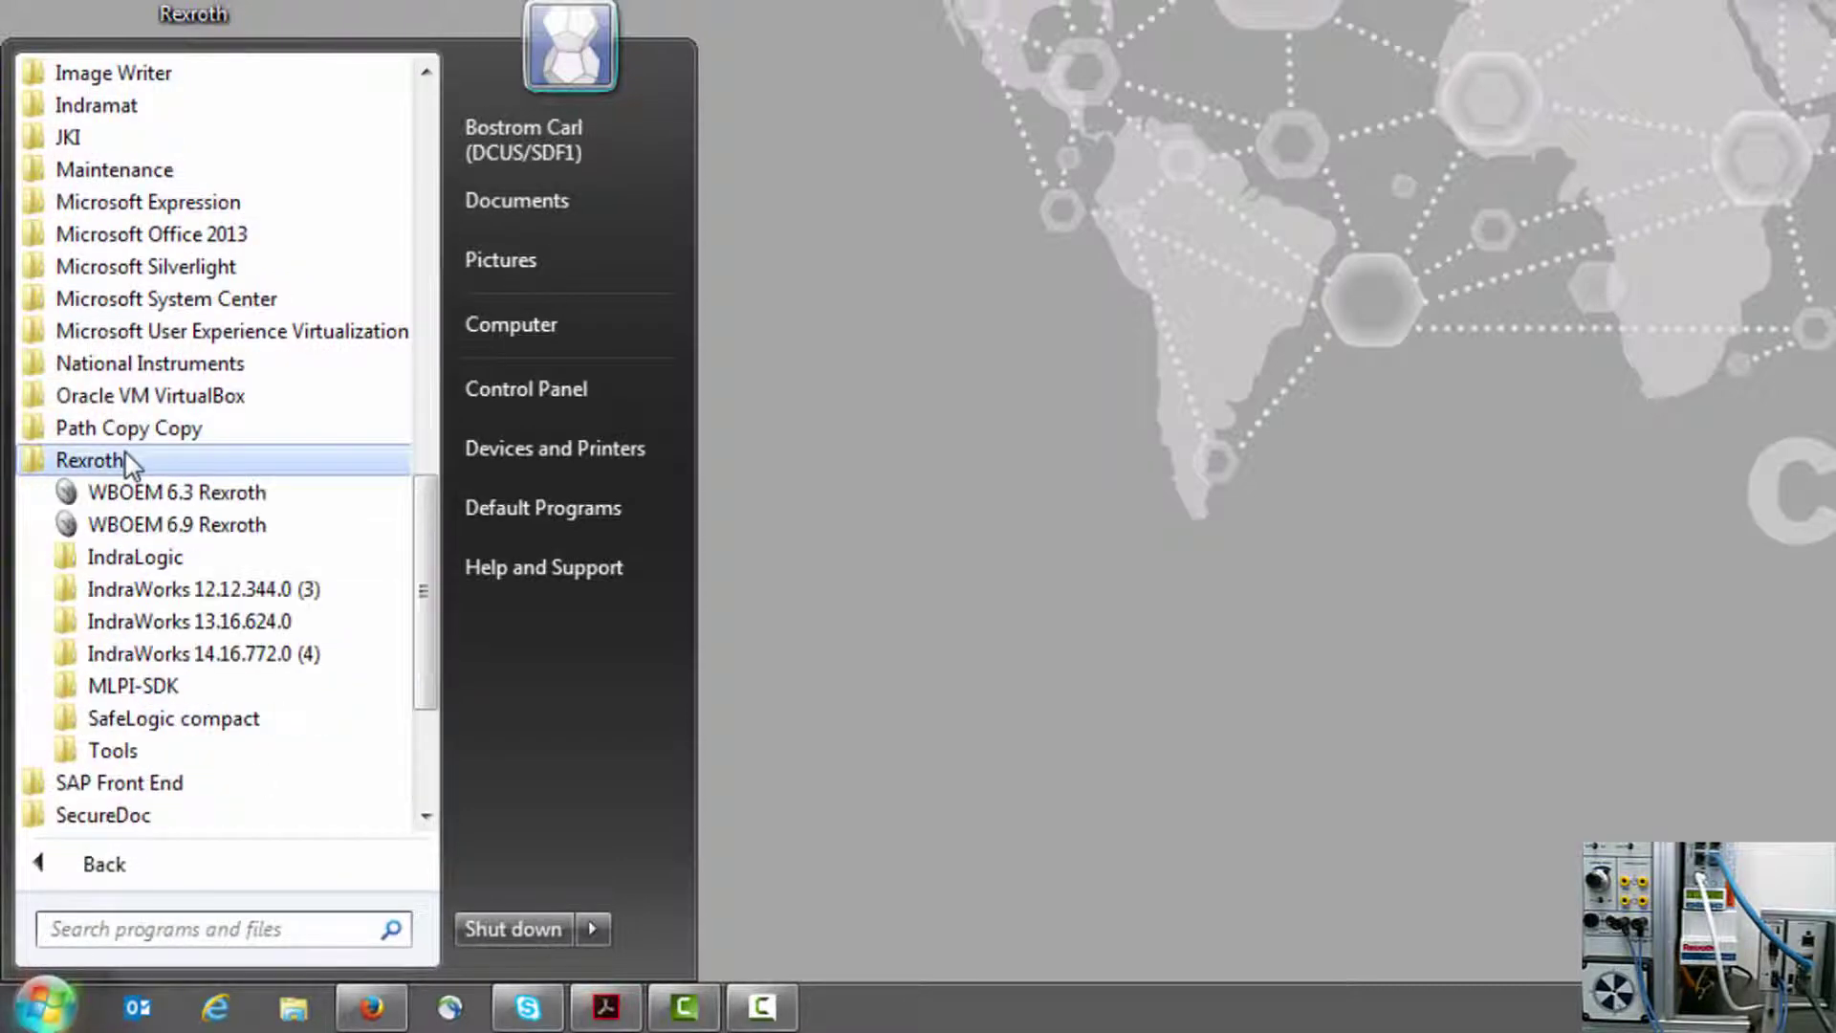
{"action": "left_click", "coordinate": [164, 654]}
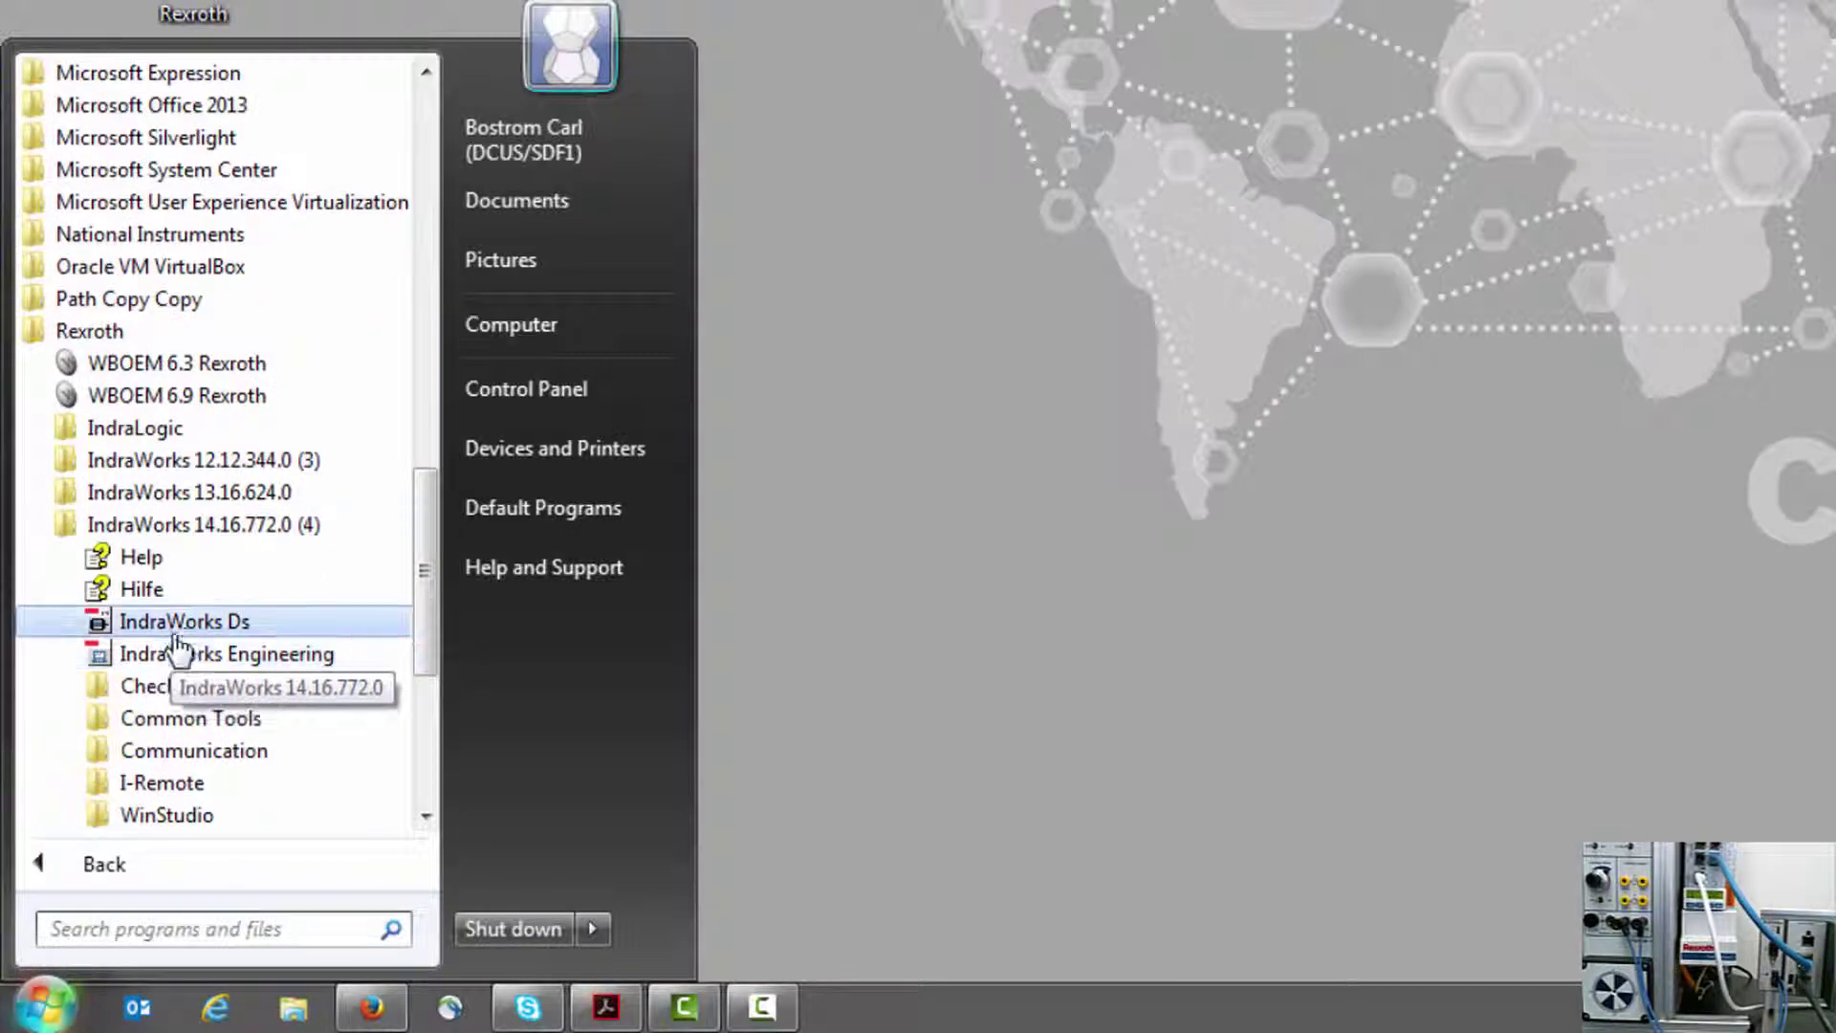
{"action": "left_click", "coordinate": [168, 623]}
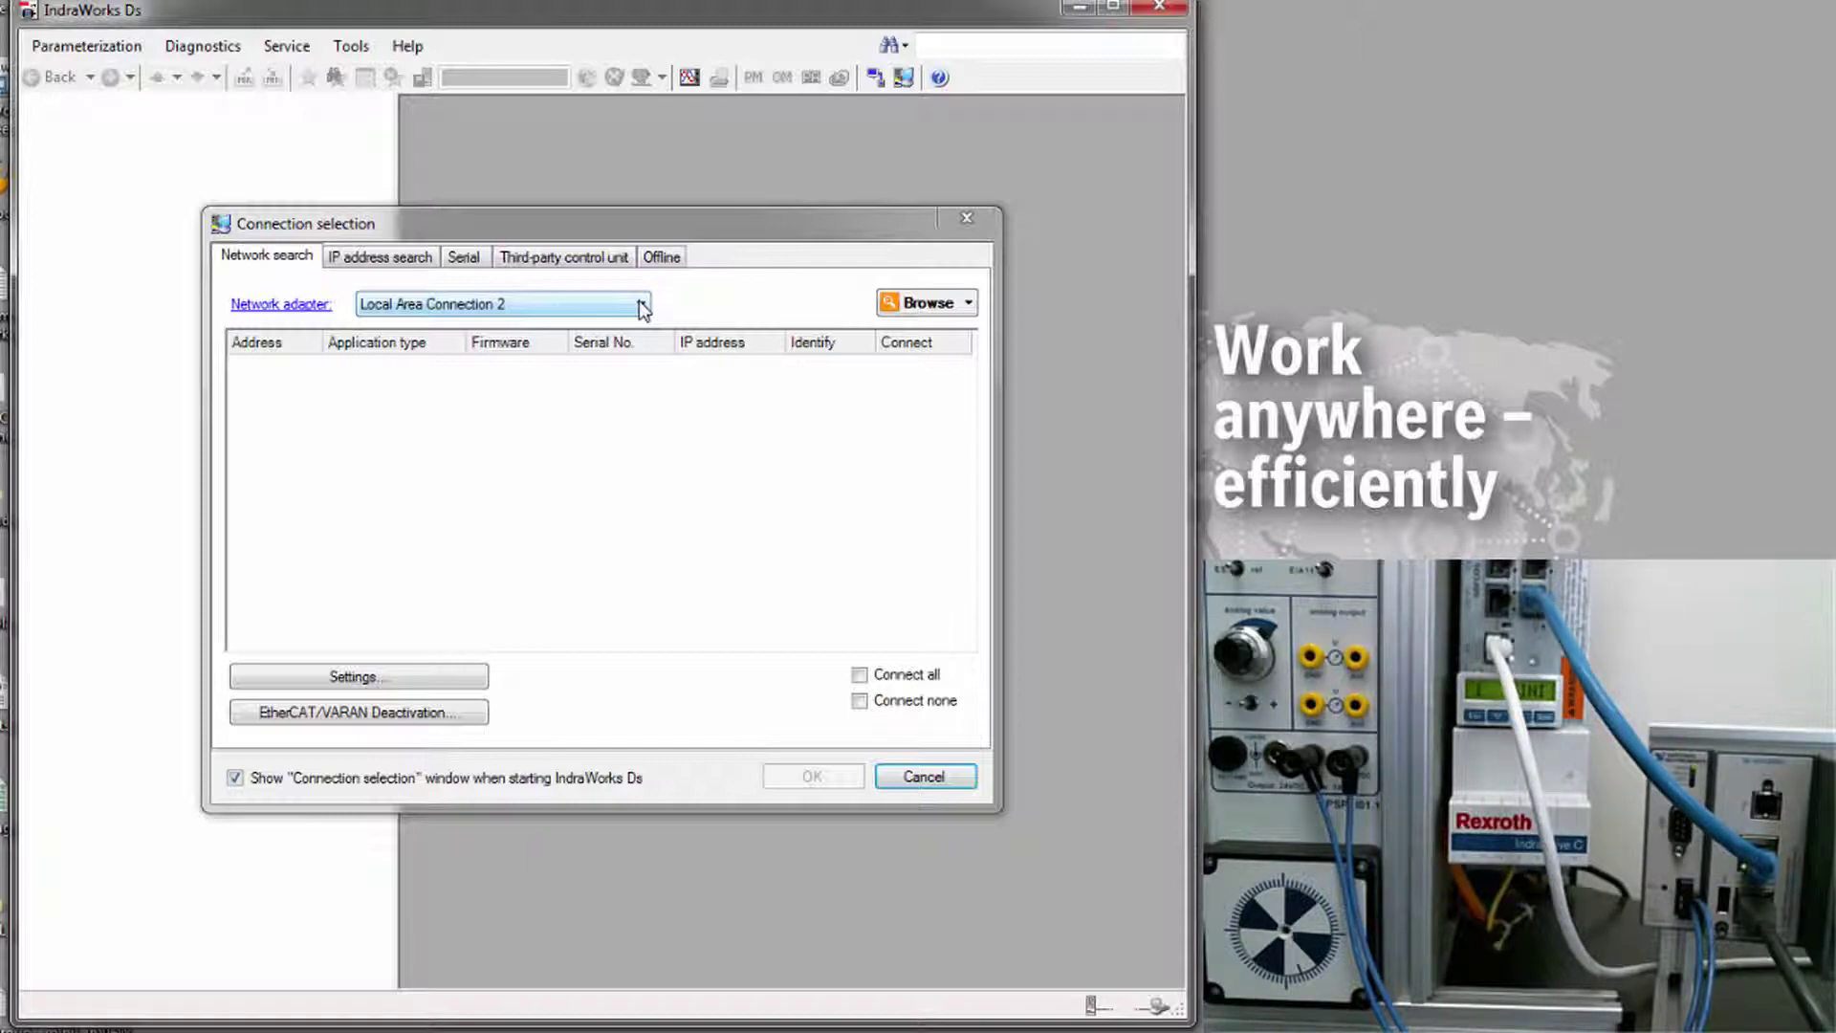
Browse Local Area Connection 2 and select the MPC-20V10 drive found at 192.168.0.5
{"action": "left_click", "coordinate": [913, 304]}
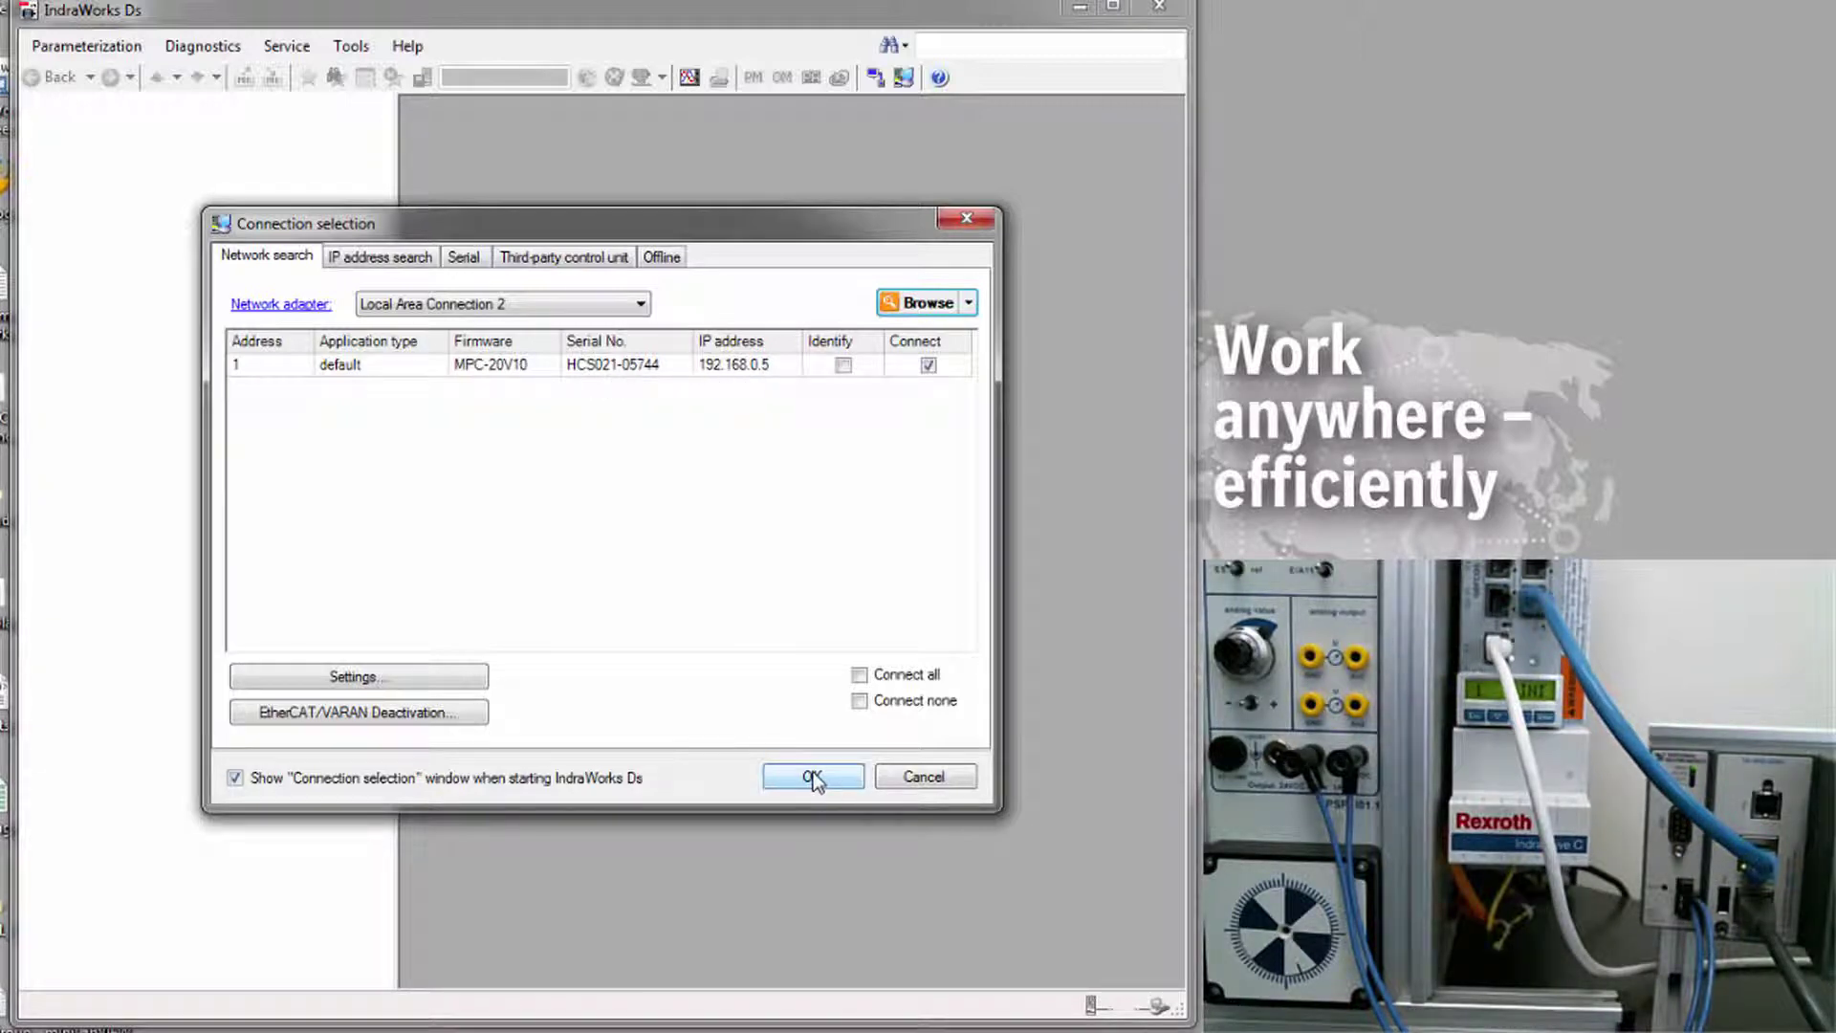
{"action": "left_click", "coordinate": [955, 361]}
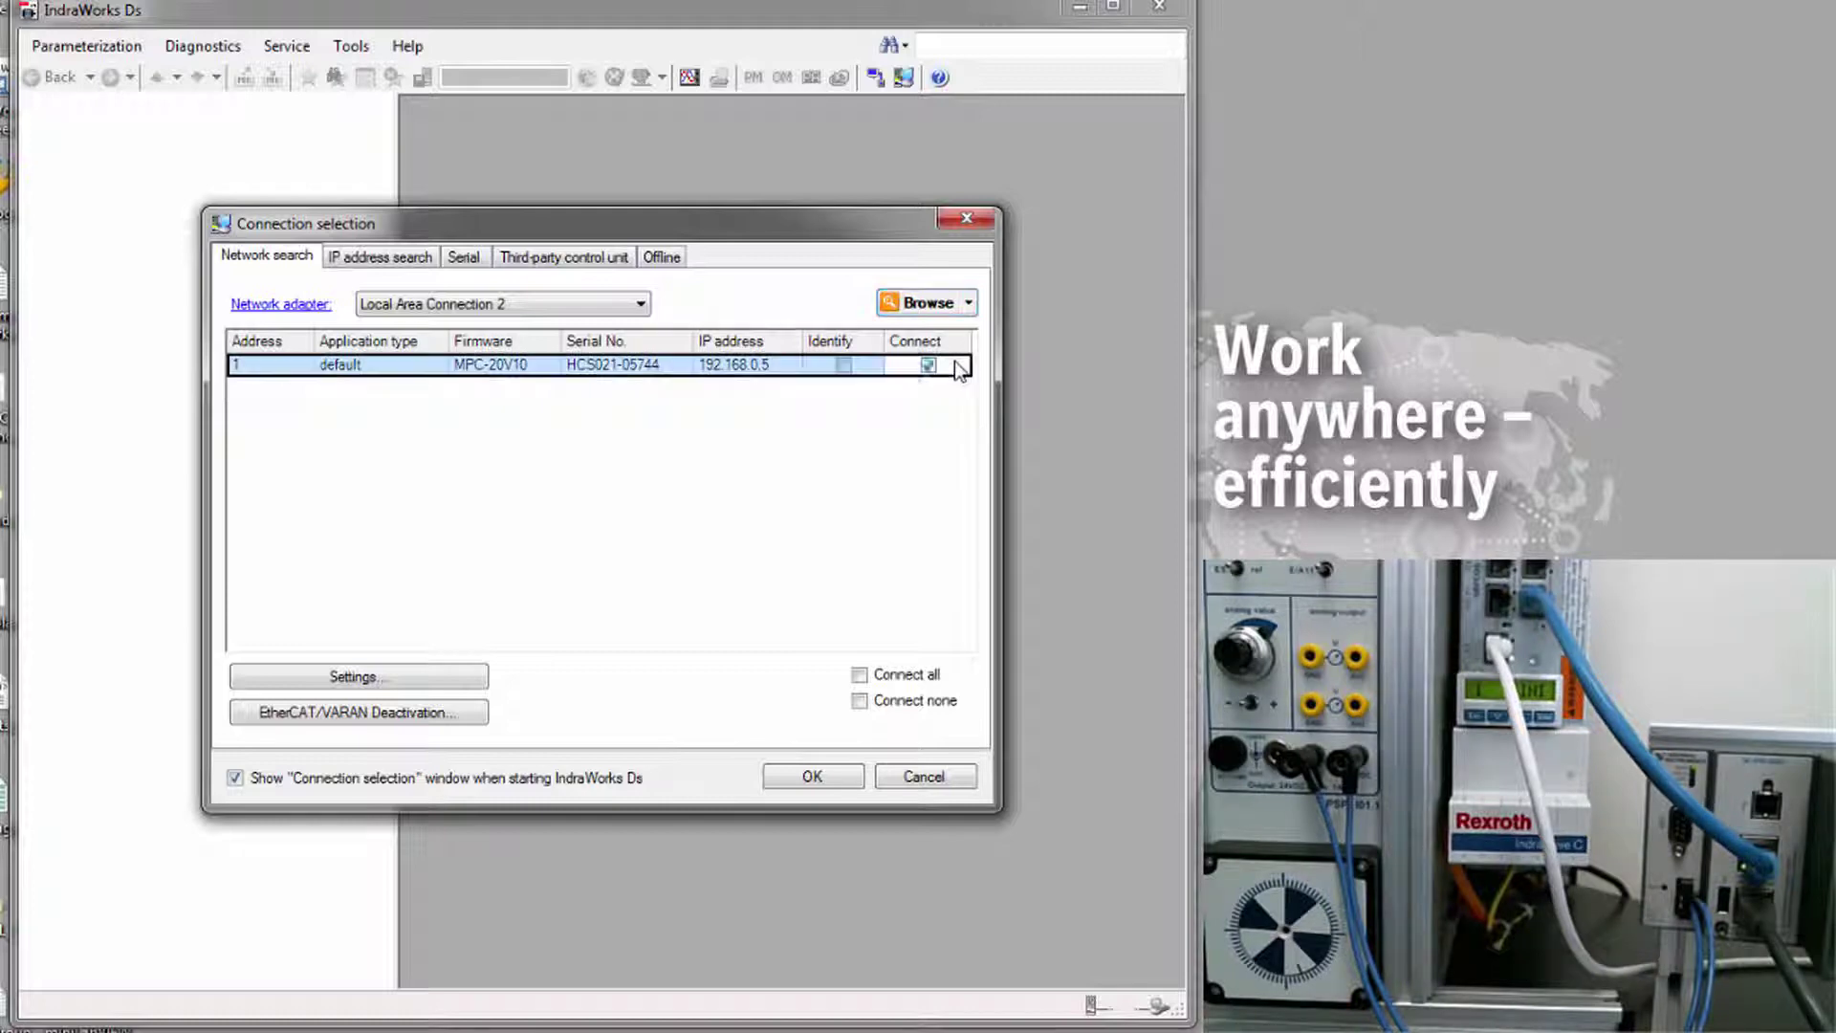
Connect to the drive and keep CAN Application Protocol over EtherCAT (CoE) as the active protocol
{"action": "left_click", "coordinate": [804, 775]}
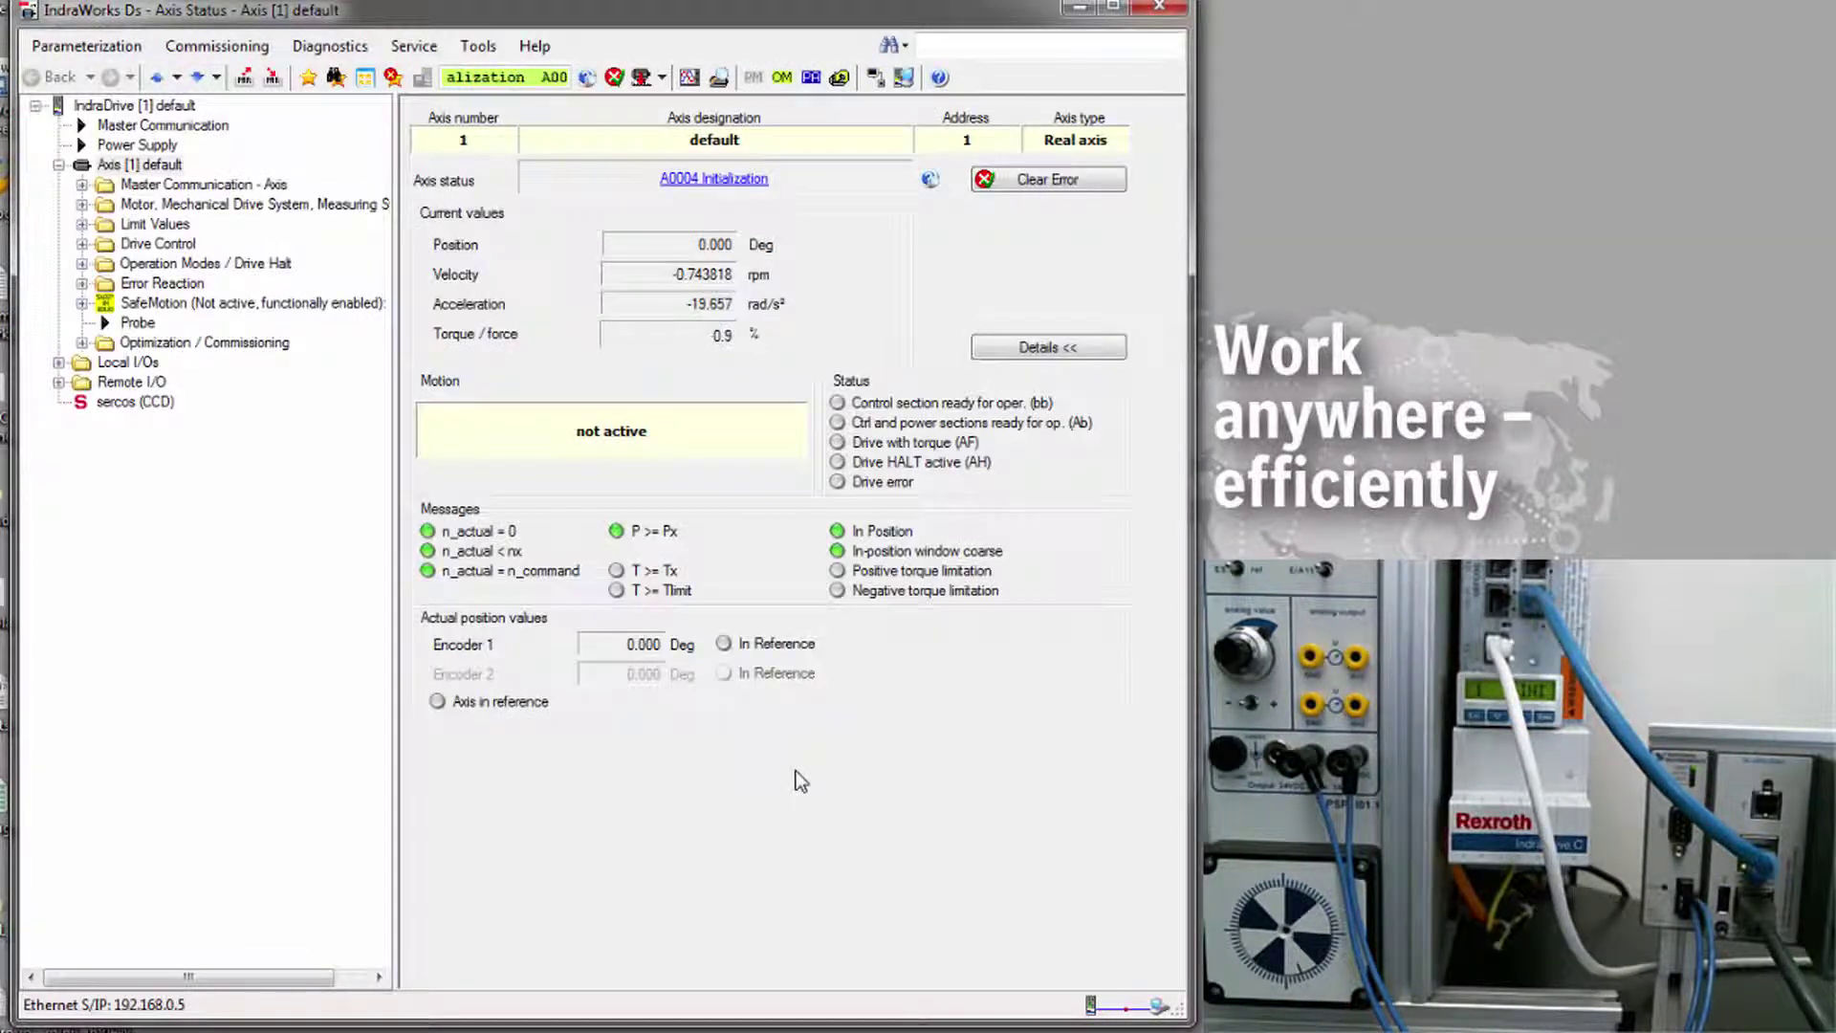
{"action": "left_click", "coordinate": [146, 127]}
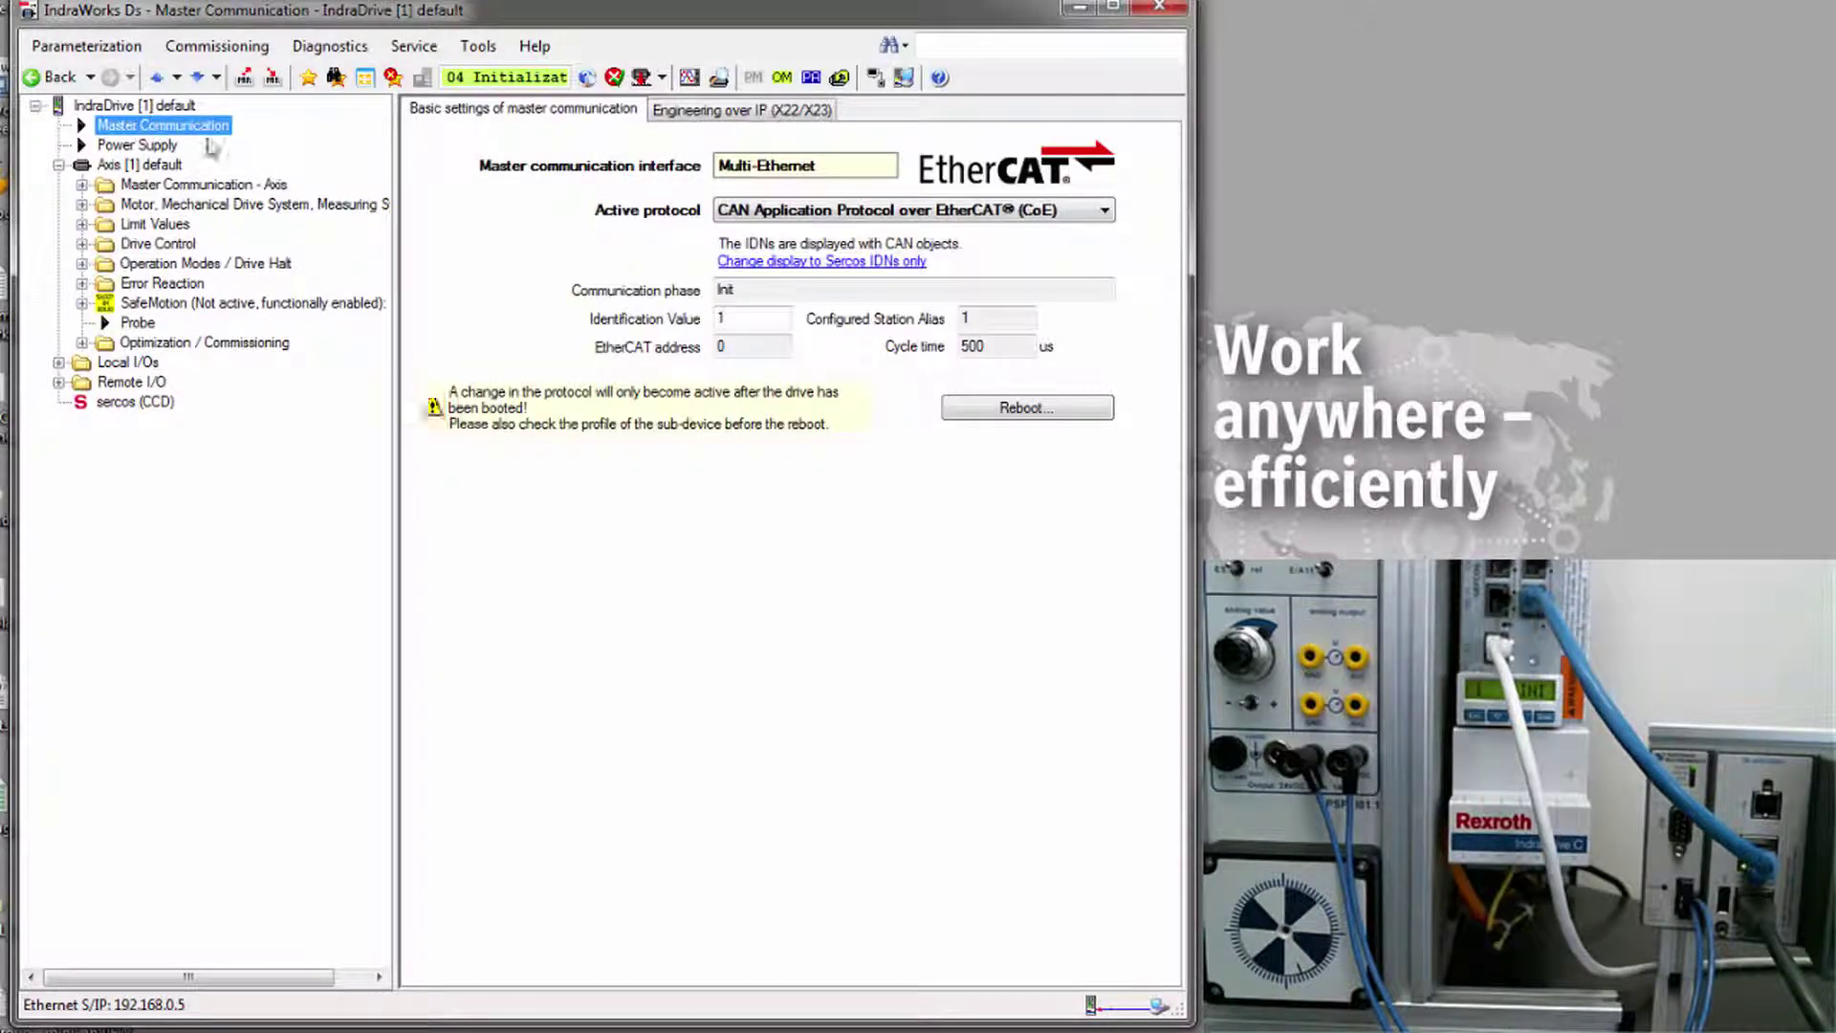
{"action": "left_click", "coordinate": [1011, 214]}
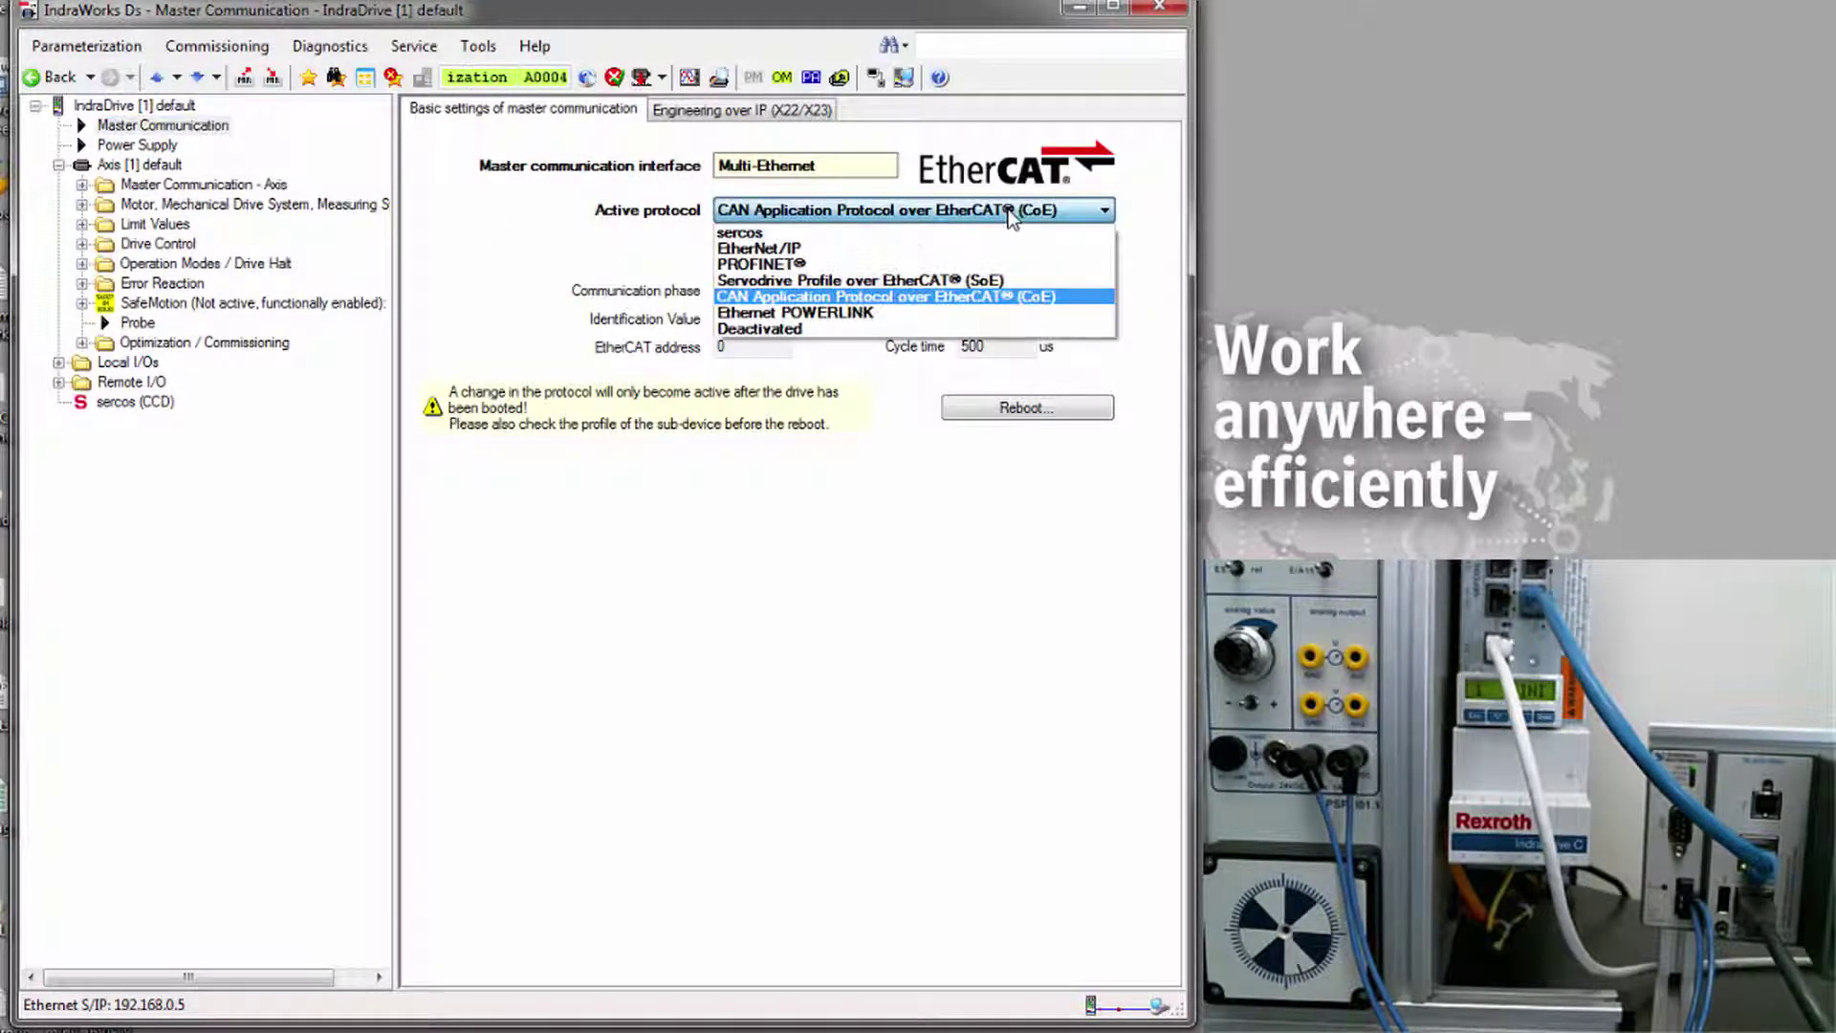
{"action": "left_click", "coordinate": [1007, 299]}
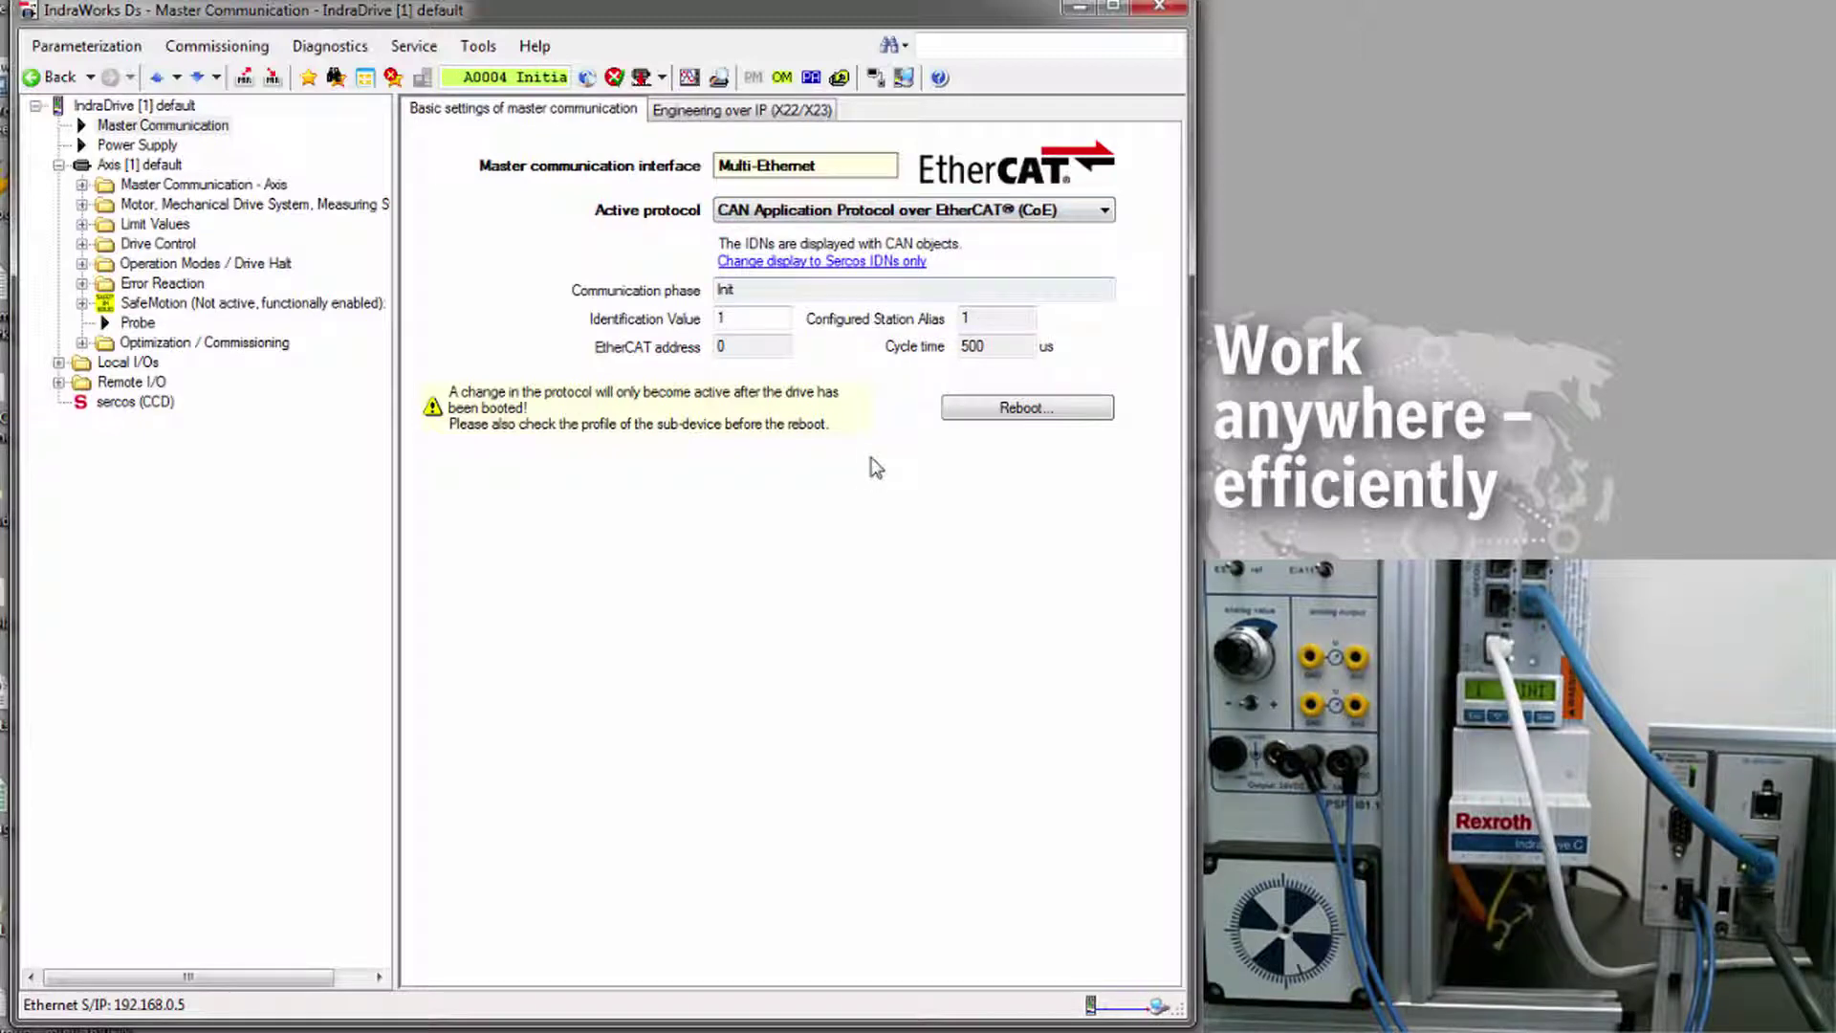
Show the Master Communication - Axis settings and reboot the drive
{"action": "left_click", "coordinate": [82, 184]}
{"action": "left_click", "coordinate": [167, 204]}
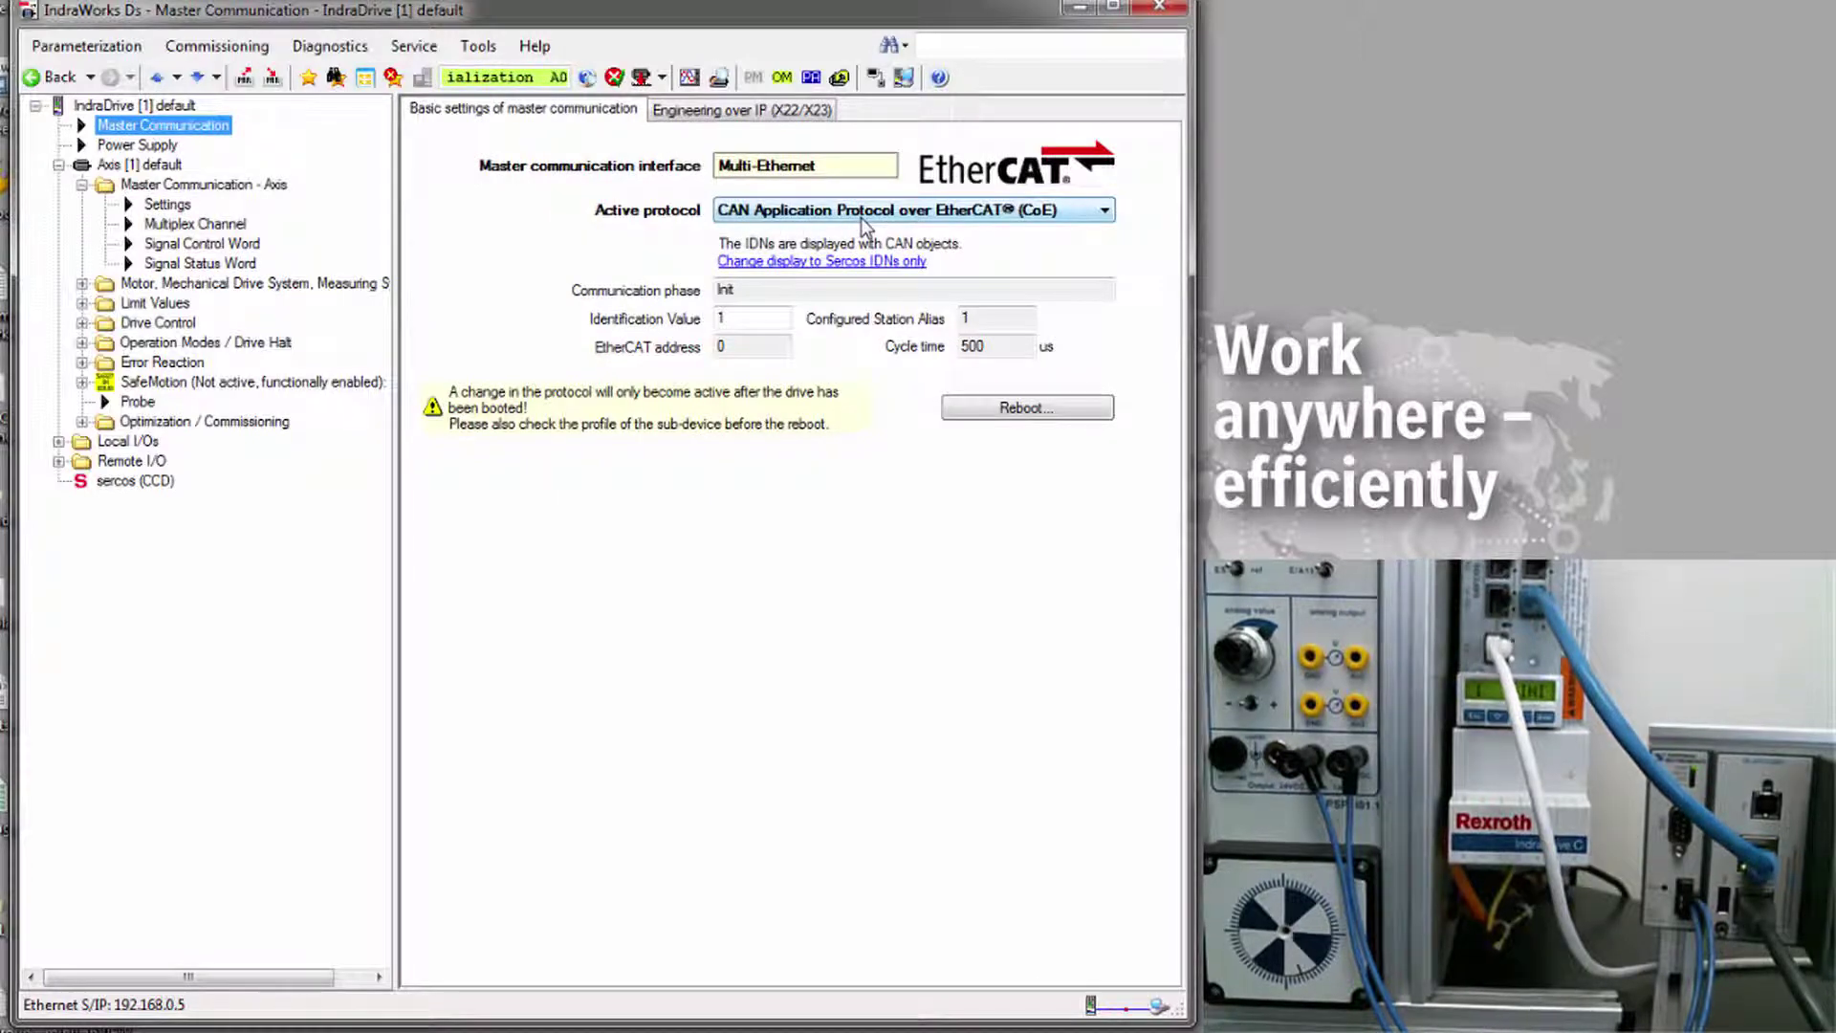
{"action": "left_click", "coordinate": [985, 411]}
{"action": "left_click", "coordinate": [1229, 754]}
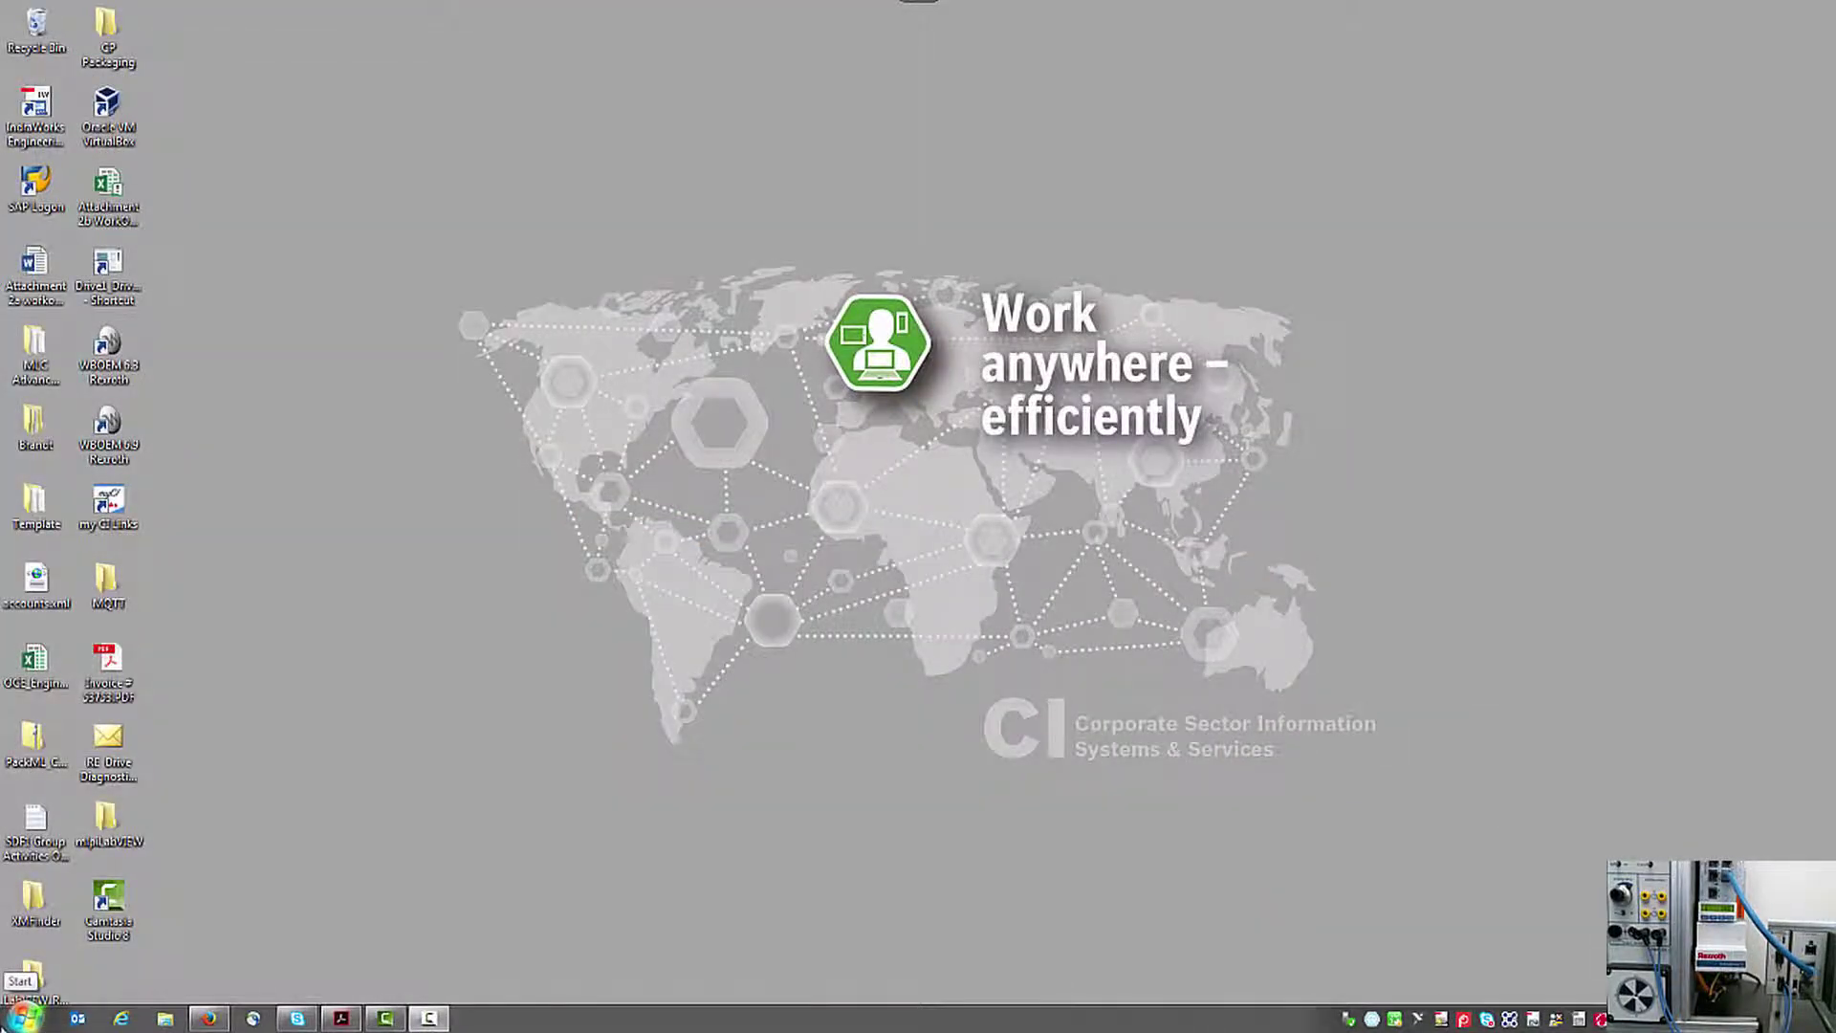
Launch LabVIEW 2016, create a Blank Project, and bring up the project's New menu
{"action": "left_click", "coordinate": [25, 1018]}
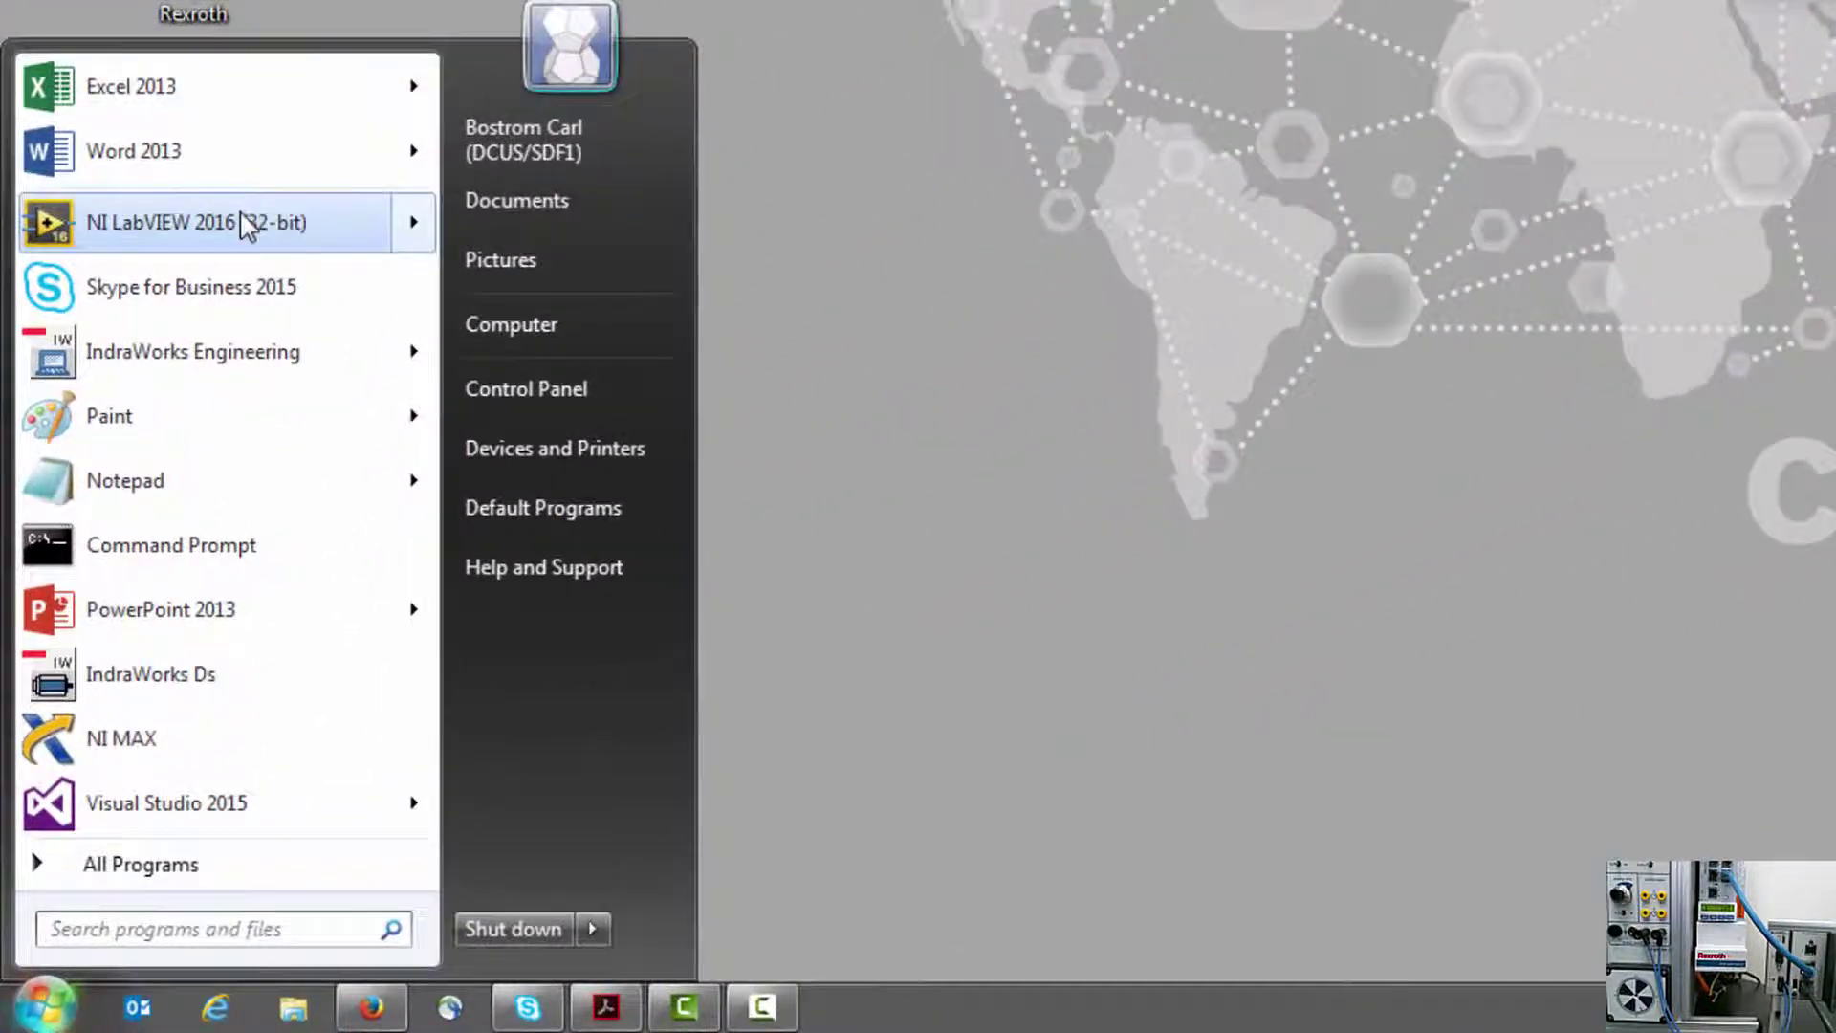
{"action": "left_click", "coordinate": [247, 223]}
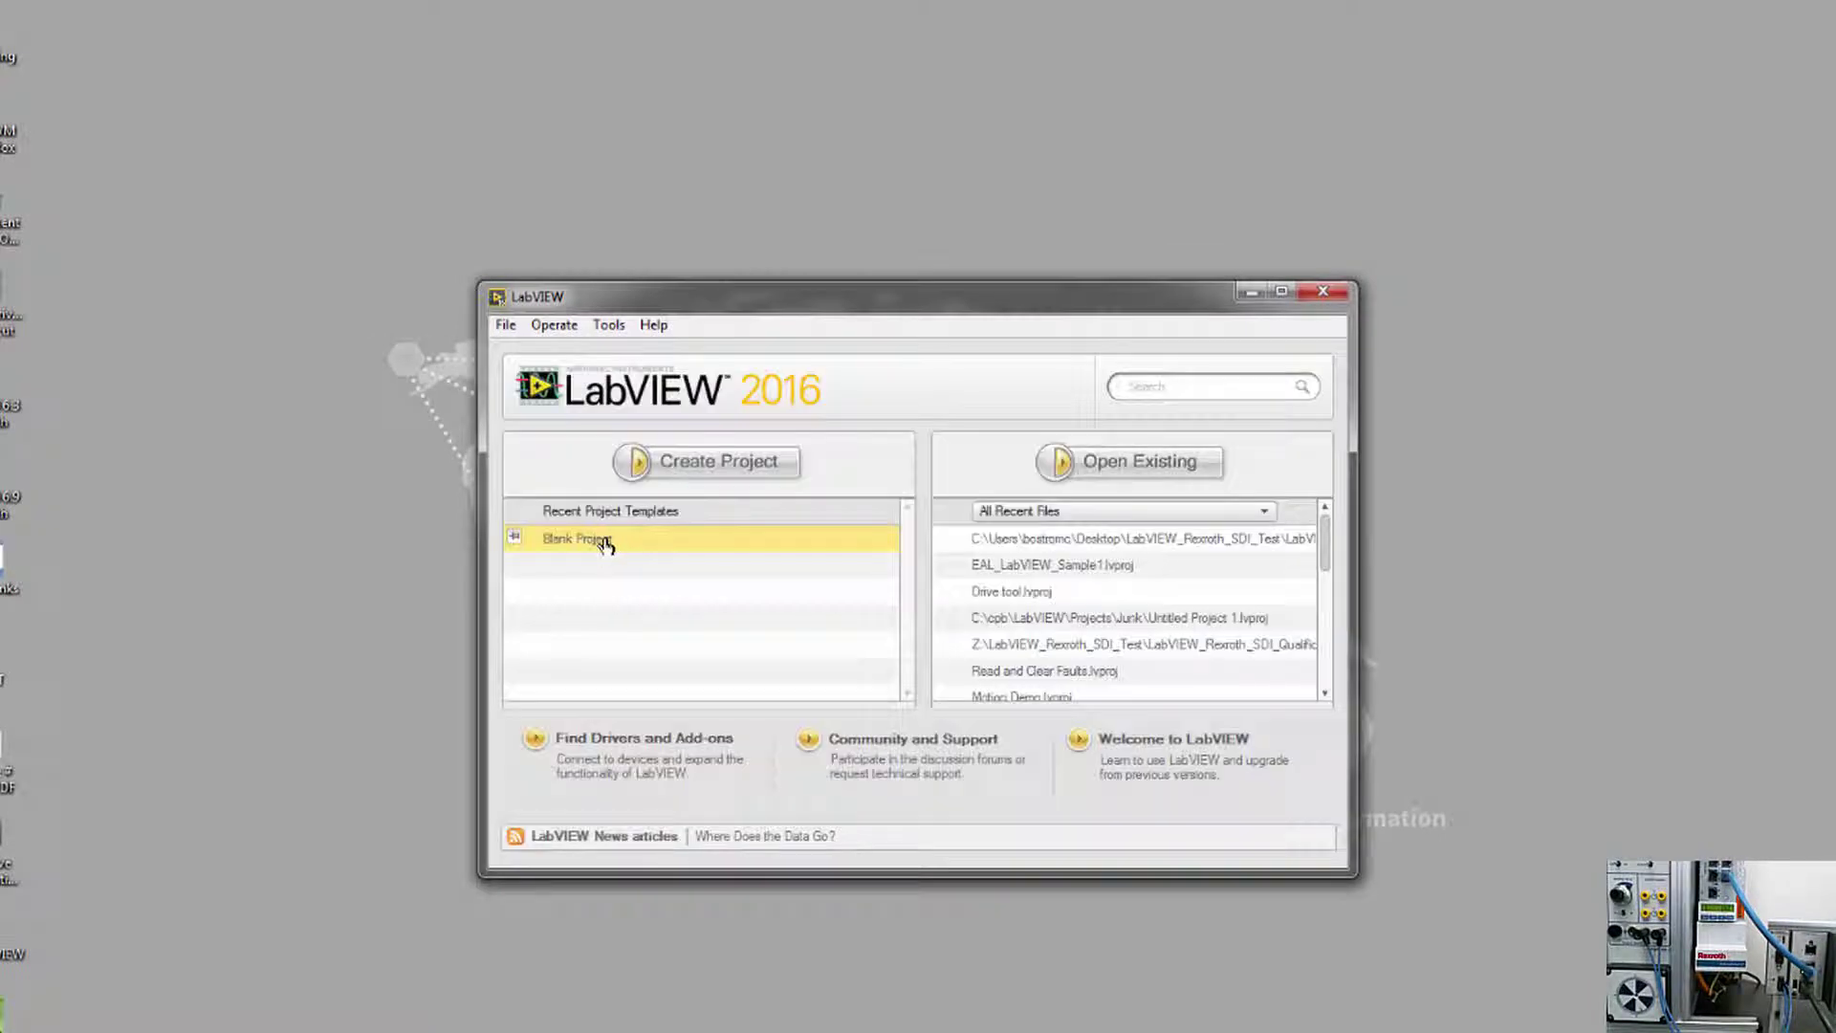
{"action": "left_click", "coordinate": [605, 543]}
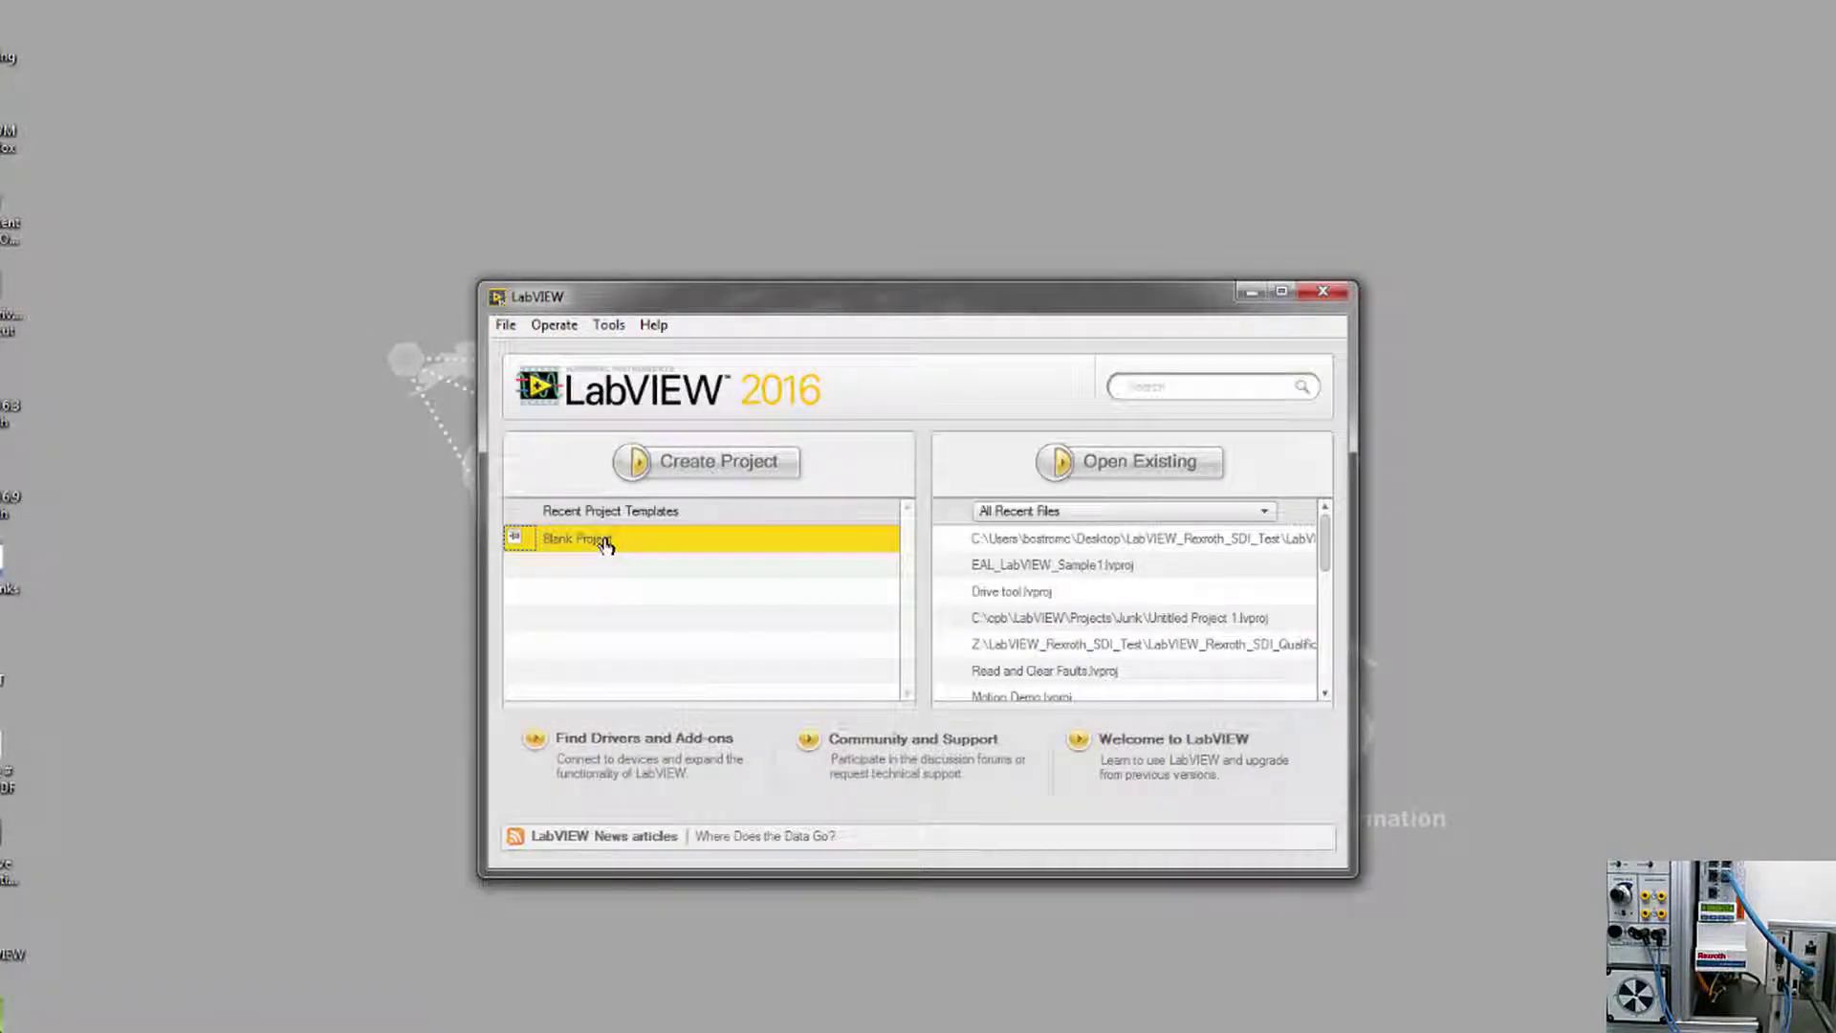
{"action": "double_click", "coordinate": [606, 544]}
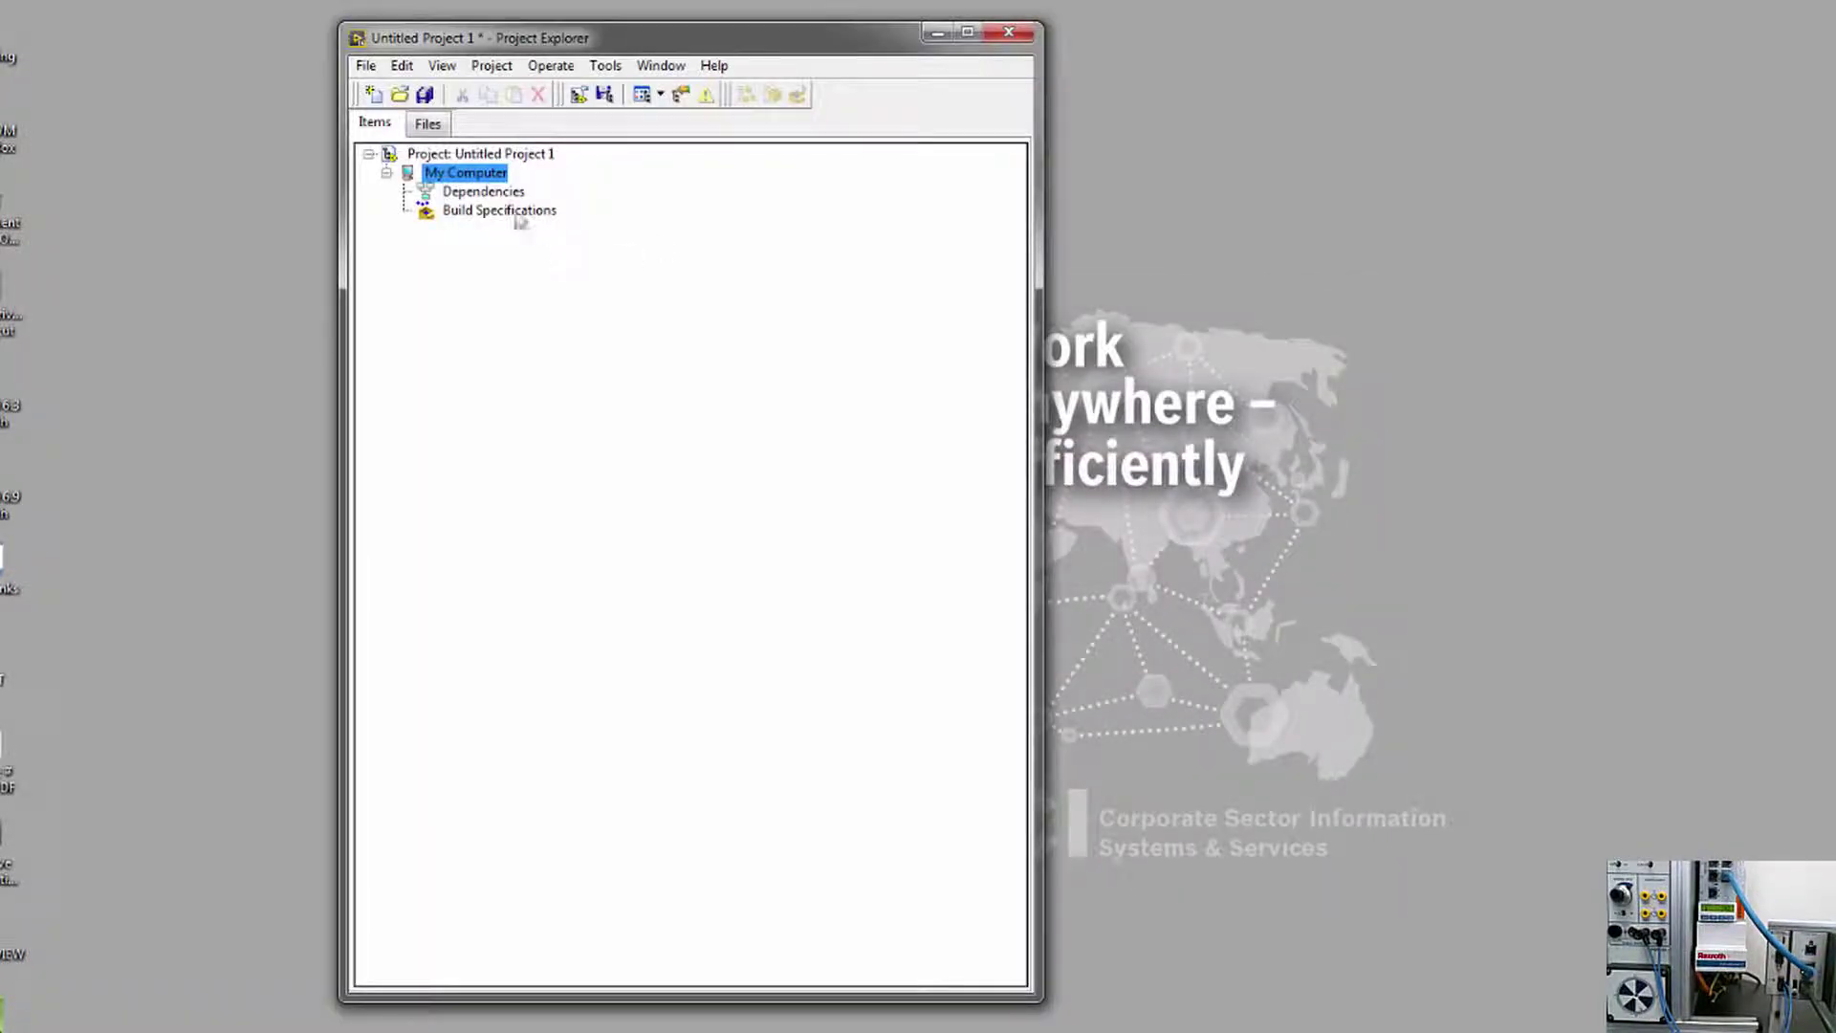
{"action": "right_click", "coordinate": [481, 158]}
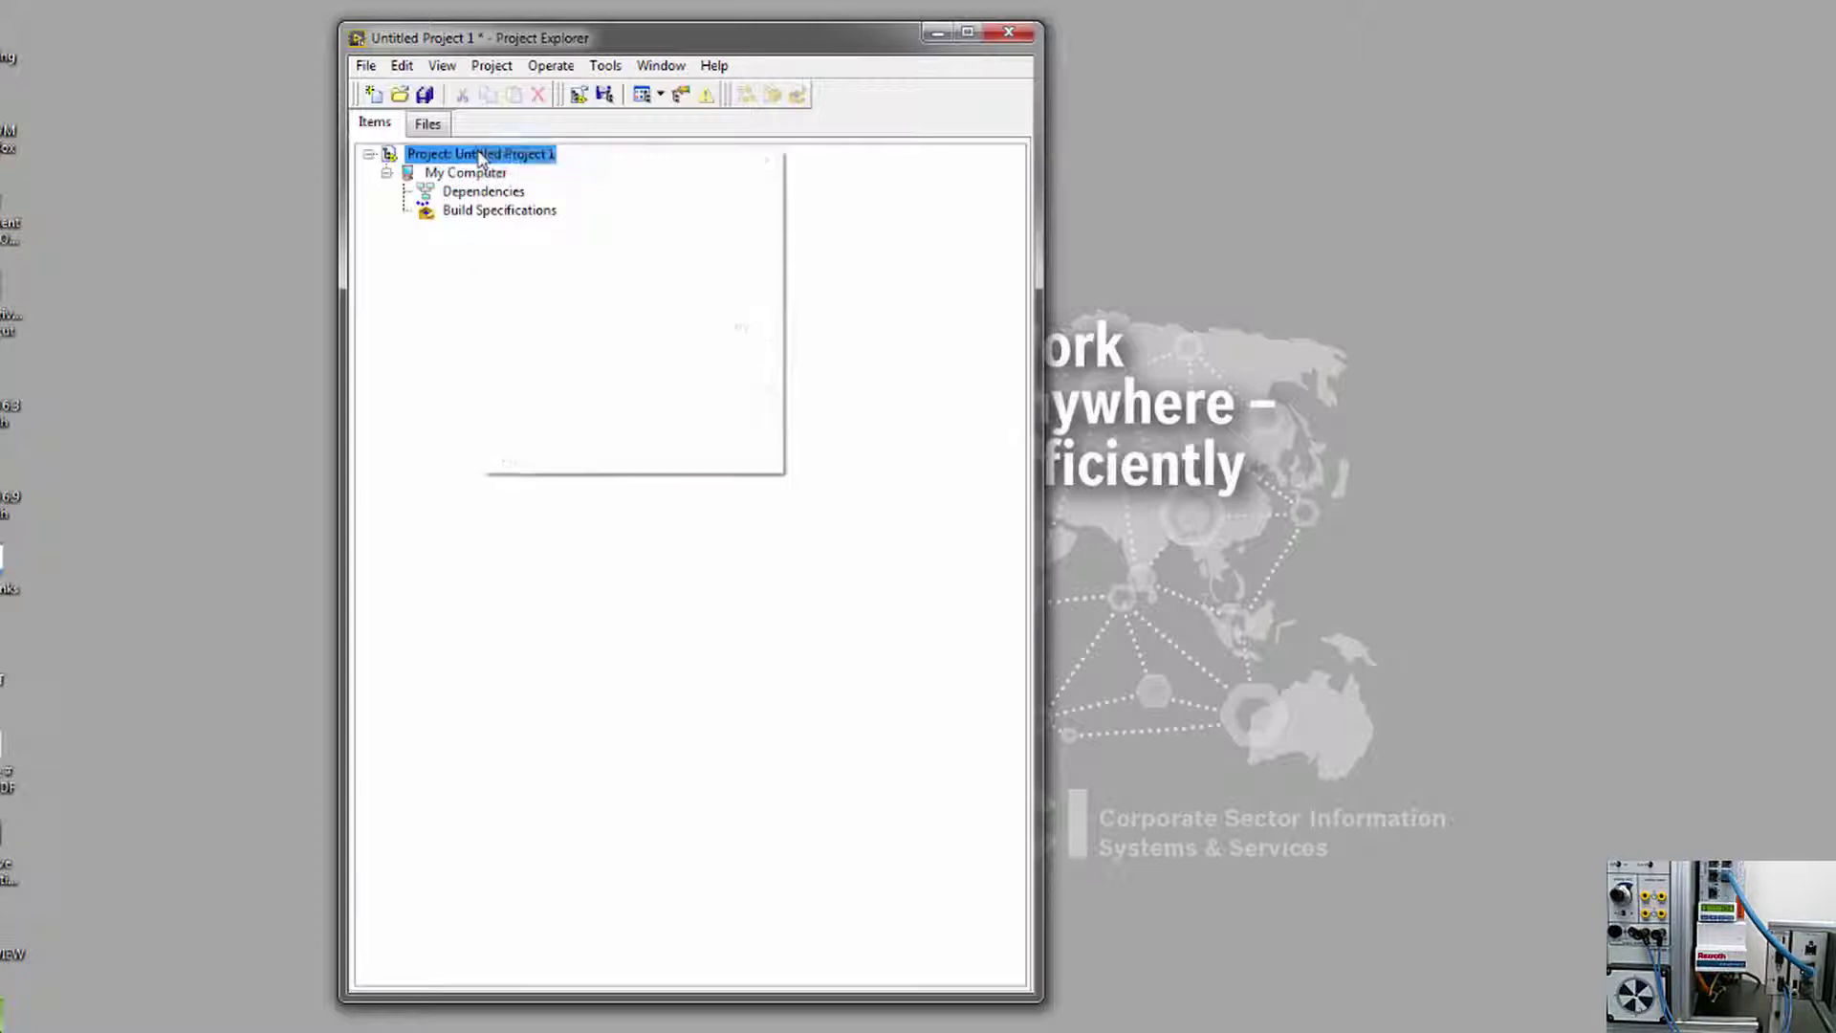
{"action": "mouse_move", "coordinate": [547, 163]}
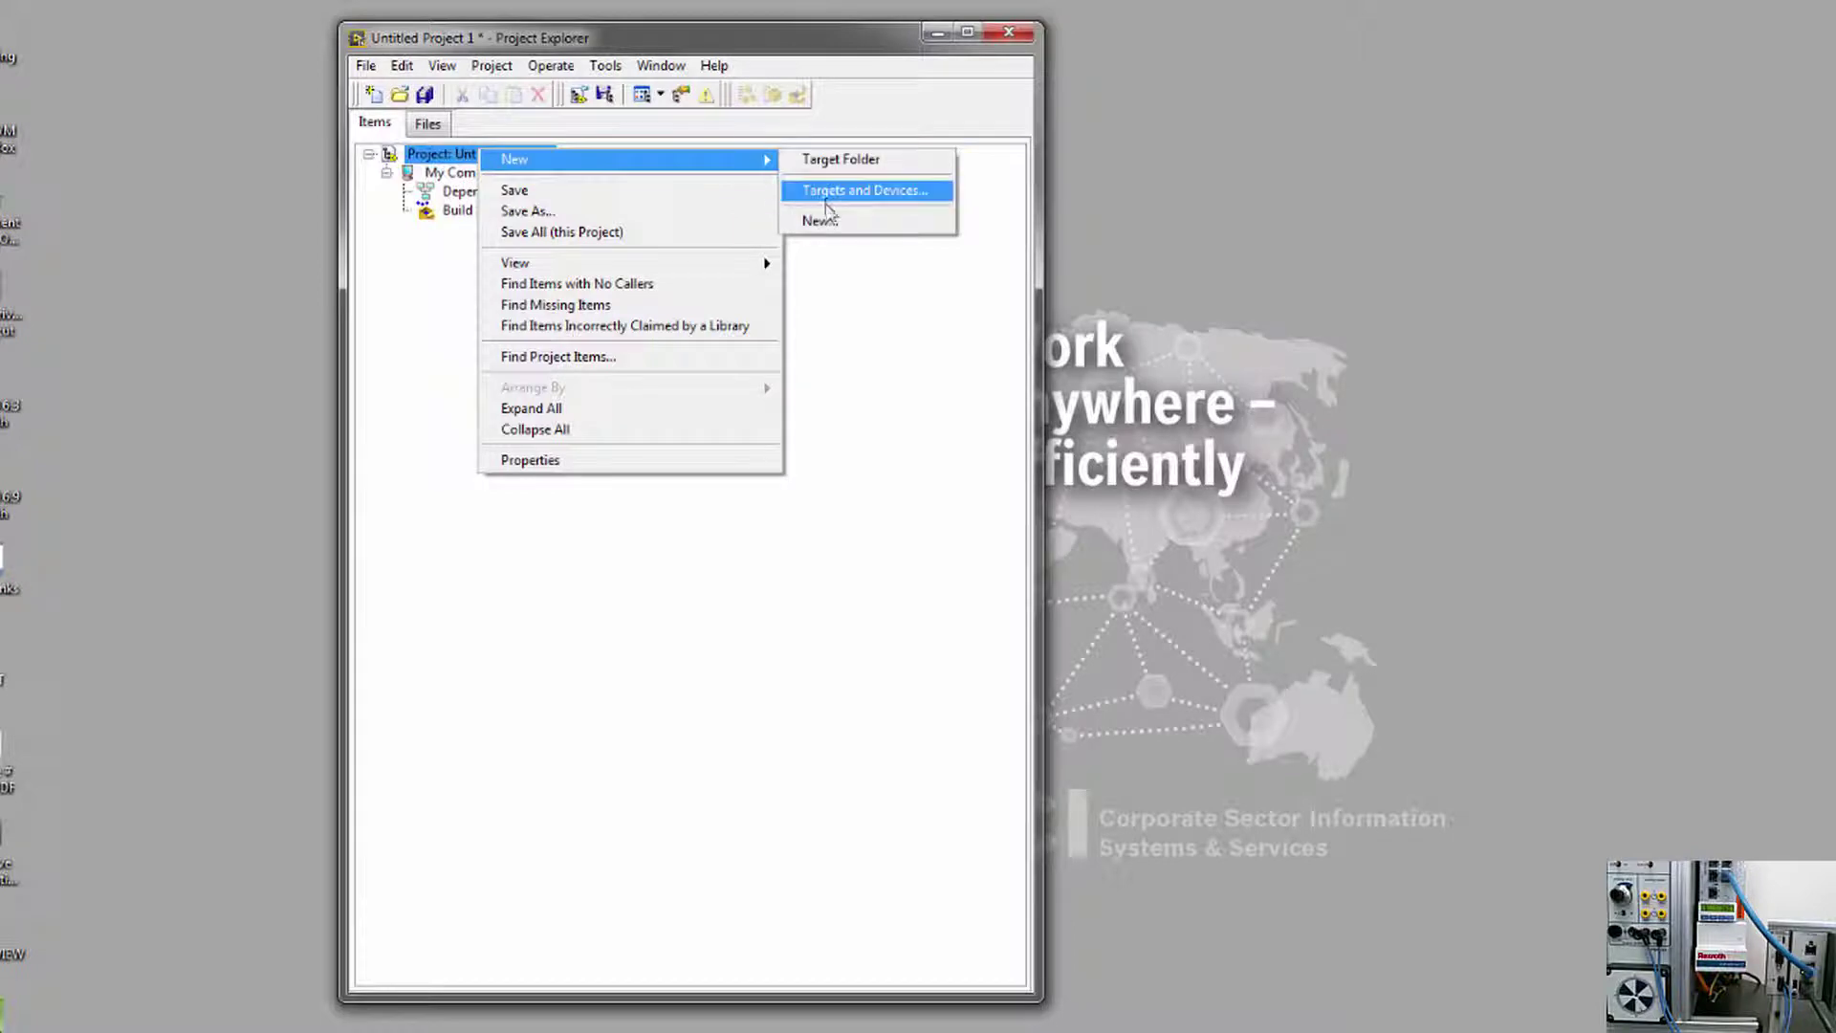
Add the discovered NI-cRIO-9064 controller to the project in Scan Interface mode
{"action": "left_click", "coordinate": [833, 193]}
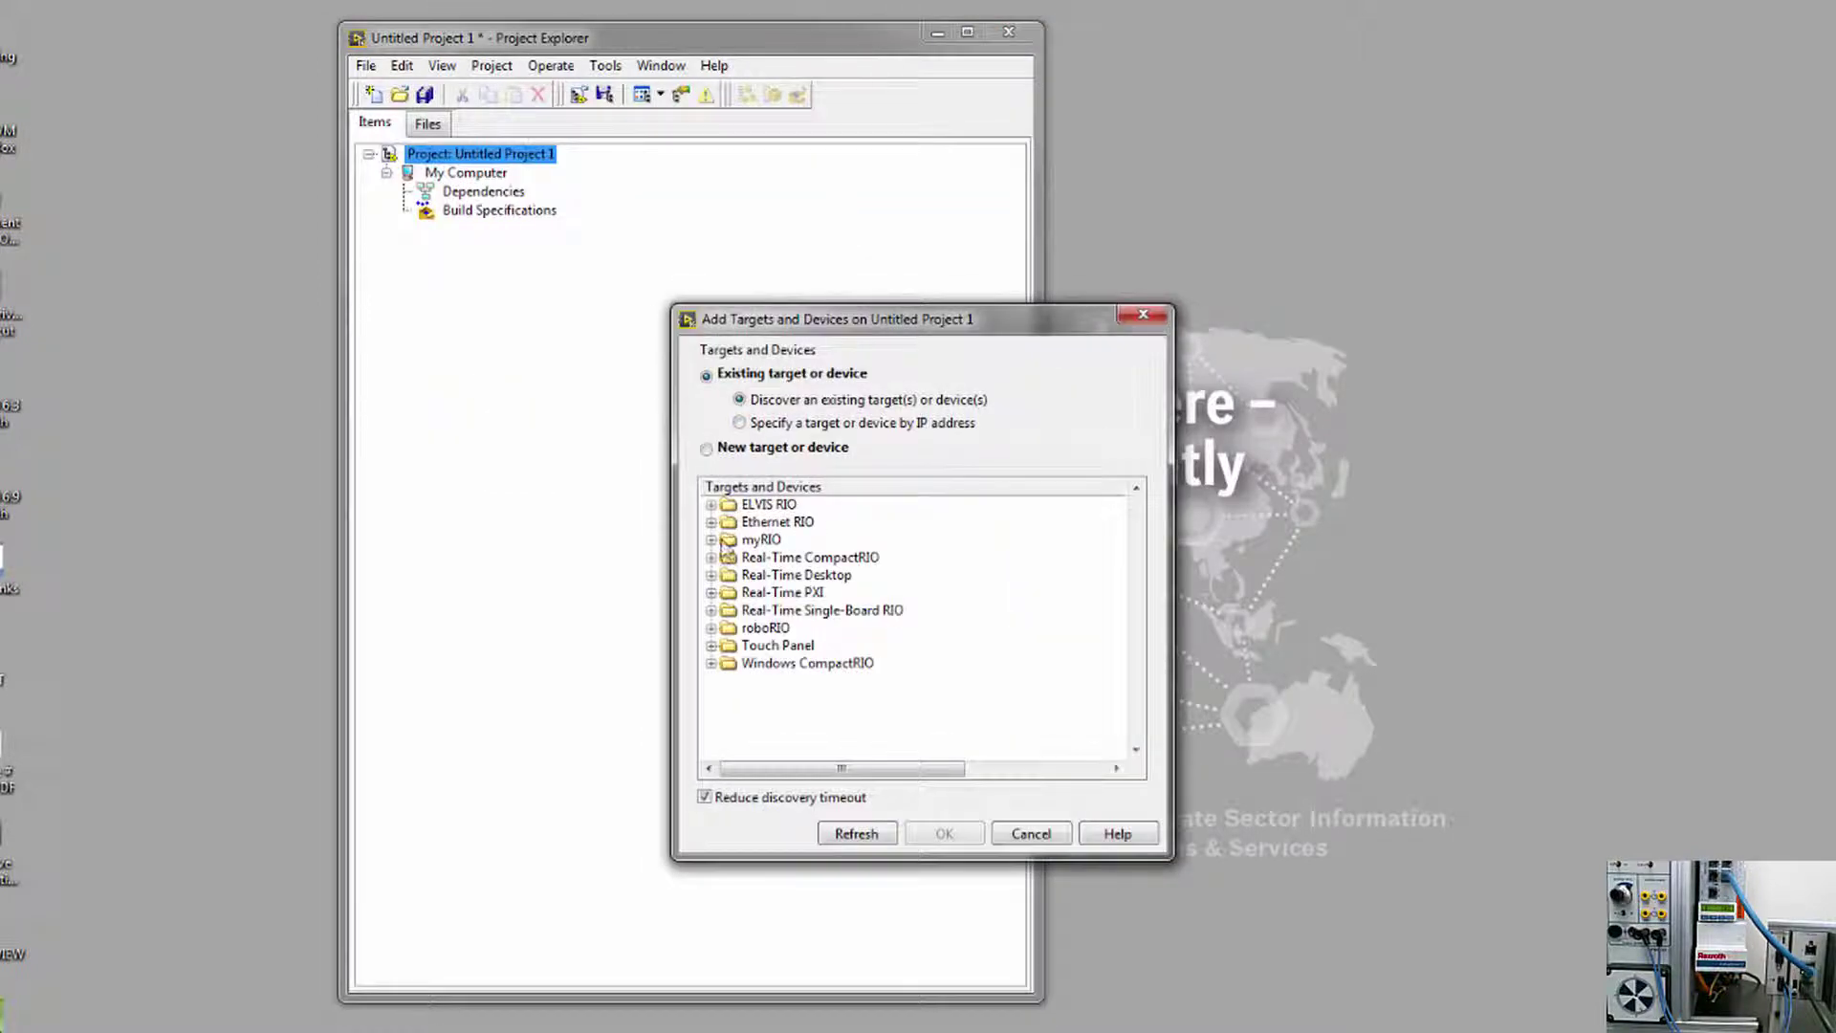
{"action": "left_click", "coordinate": [710, 558]}
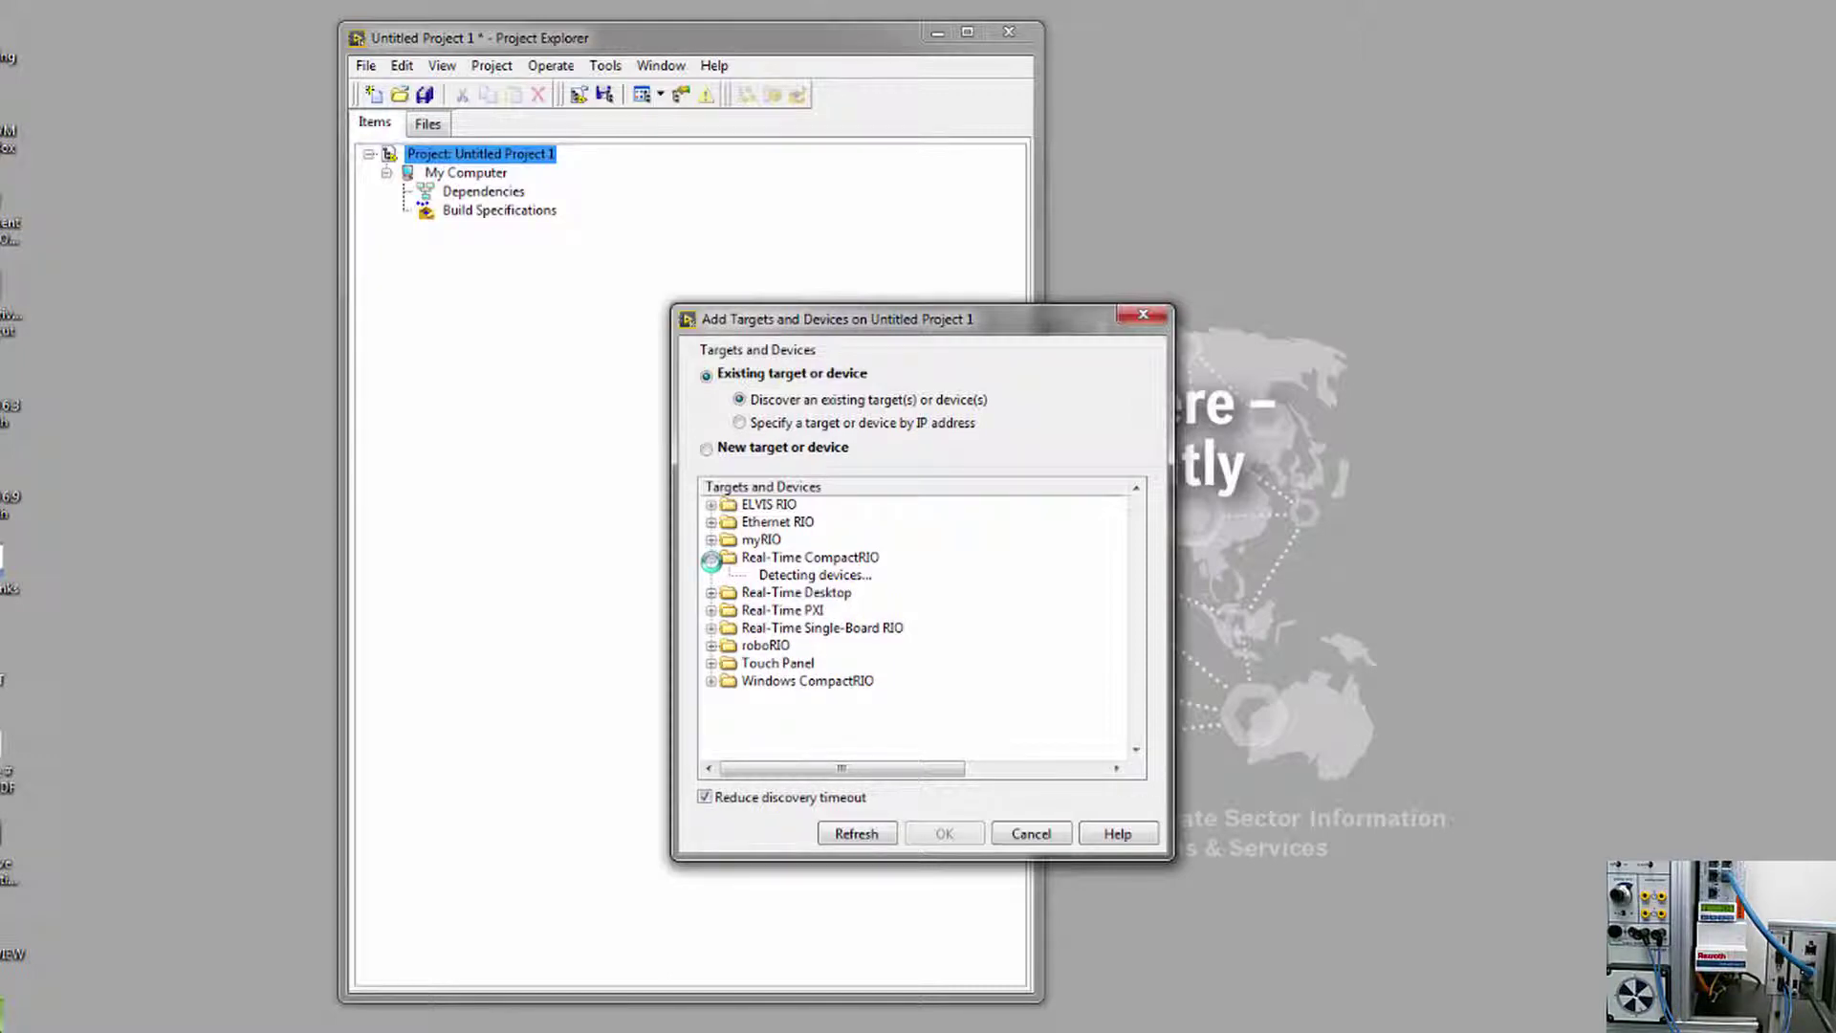
{"action": "left_click", "coordinate": [799, 575]}
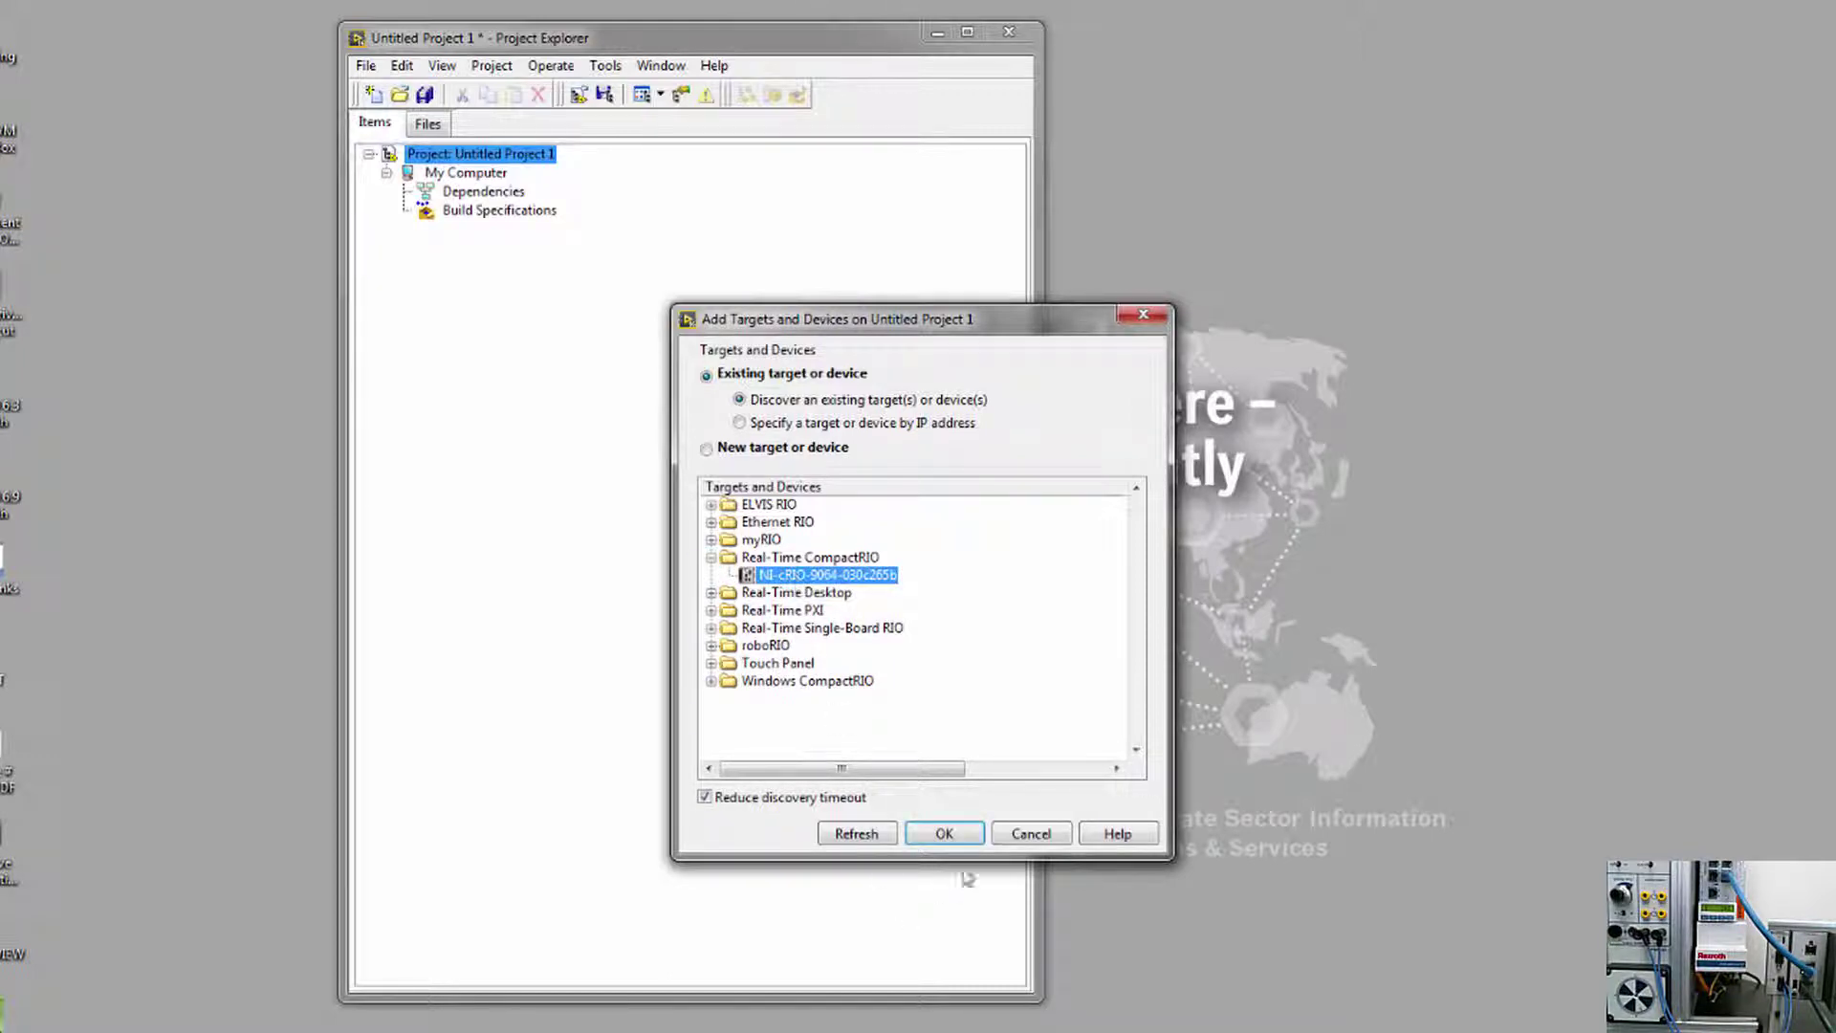
{"action": "left_click", "coordinate": [945, 834]}
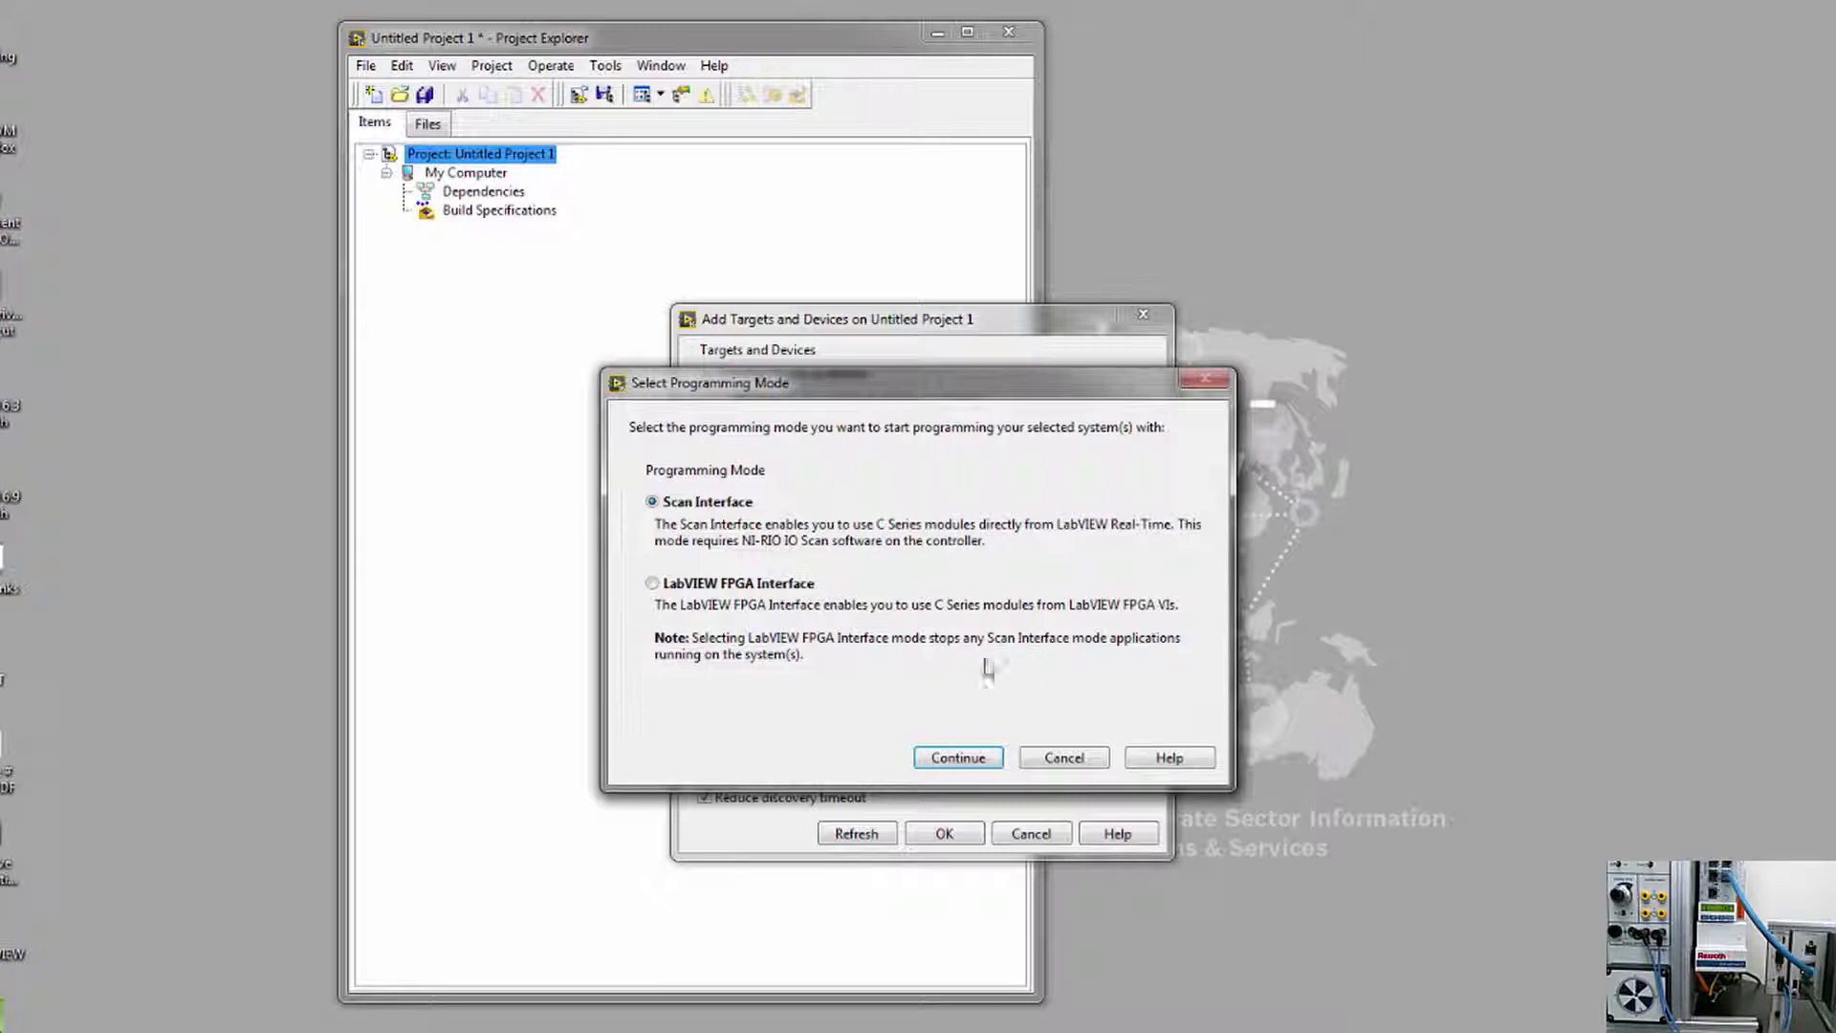
{"action": "left_click", "coordinate": [949, 758]}
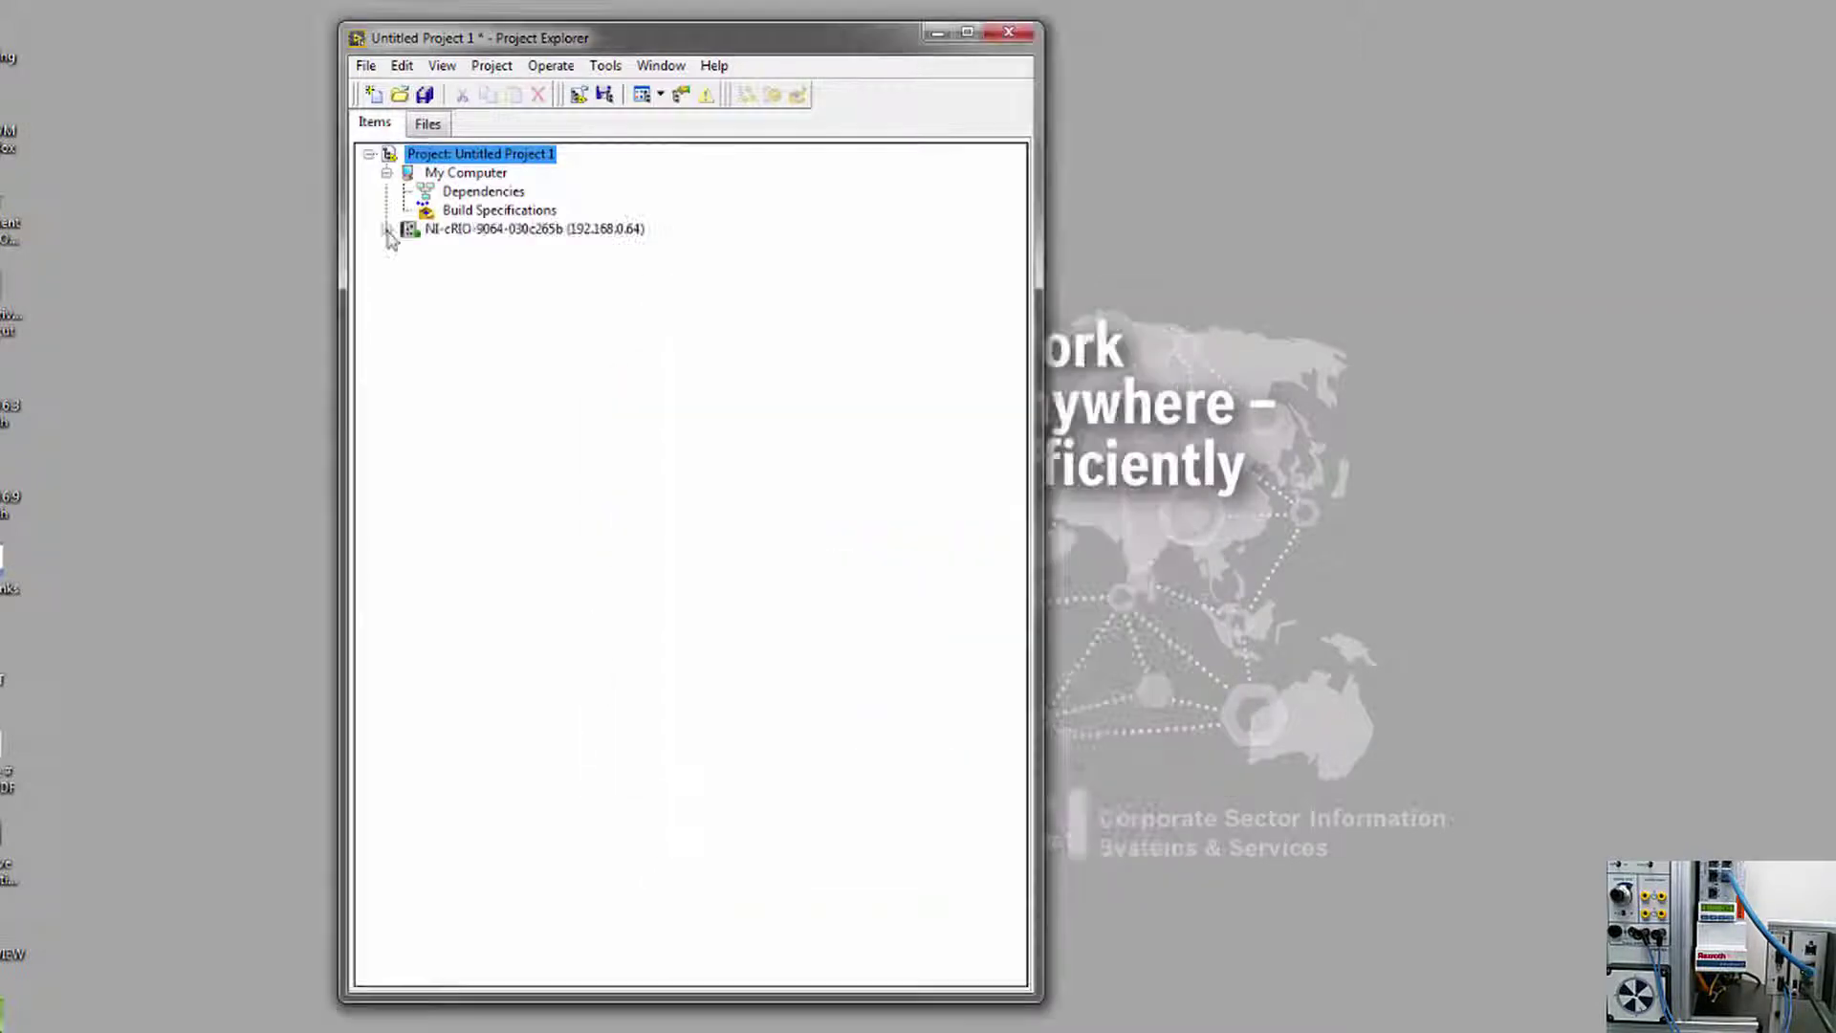
Connect to the cRIO target, cancelling the scan engine settings deployment
{"action": "right_click", "coordinate": [521, 236]}
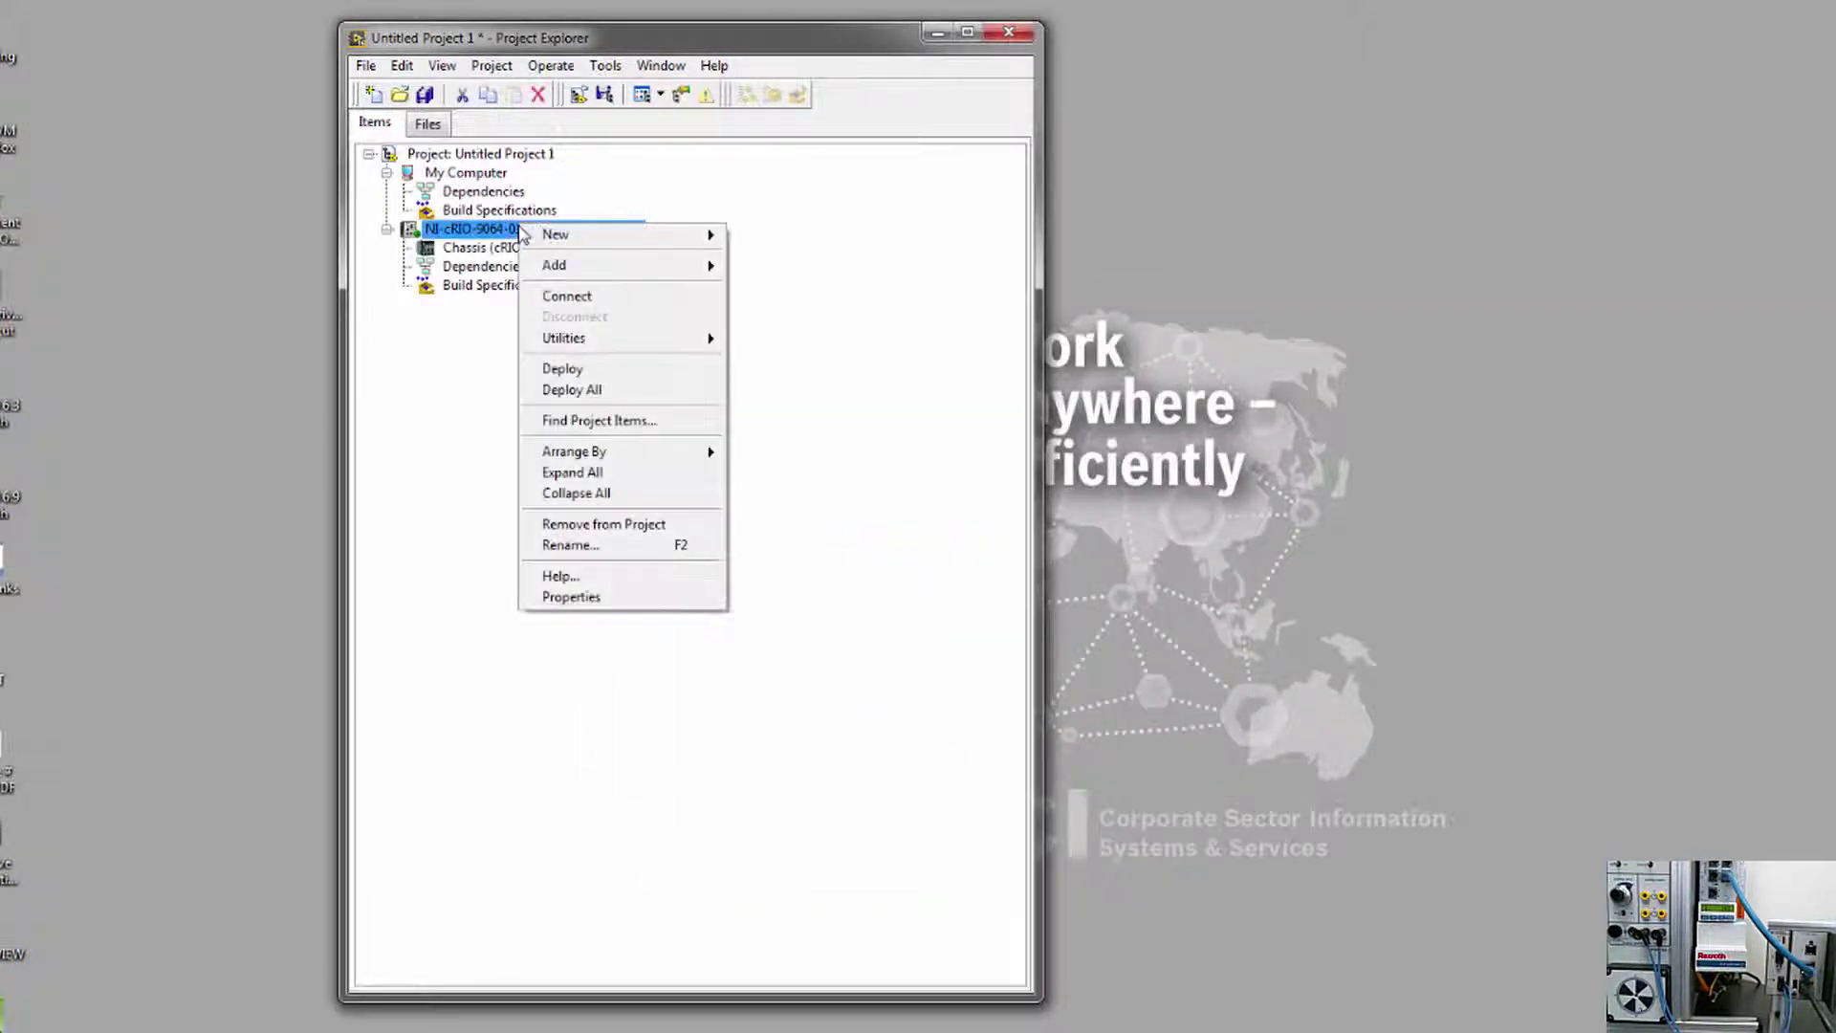
{"action": "left_click", "coordinate": [603, 304]}
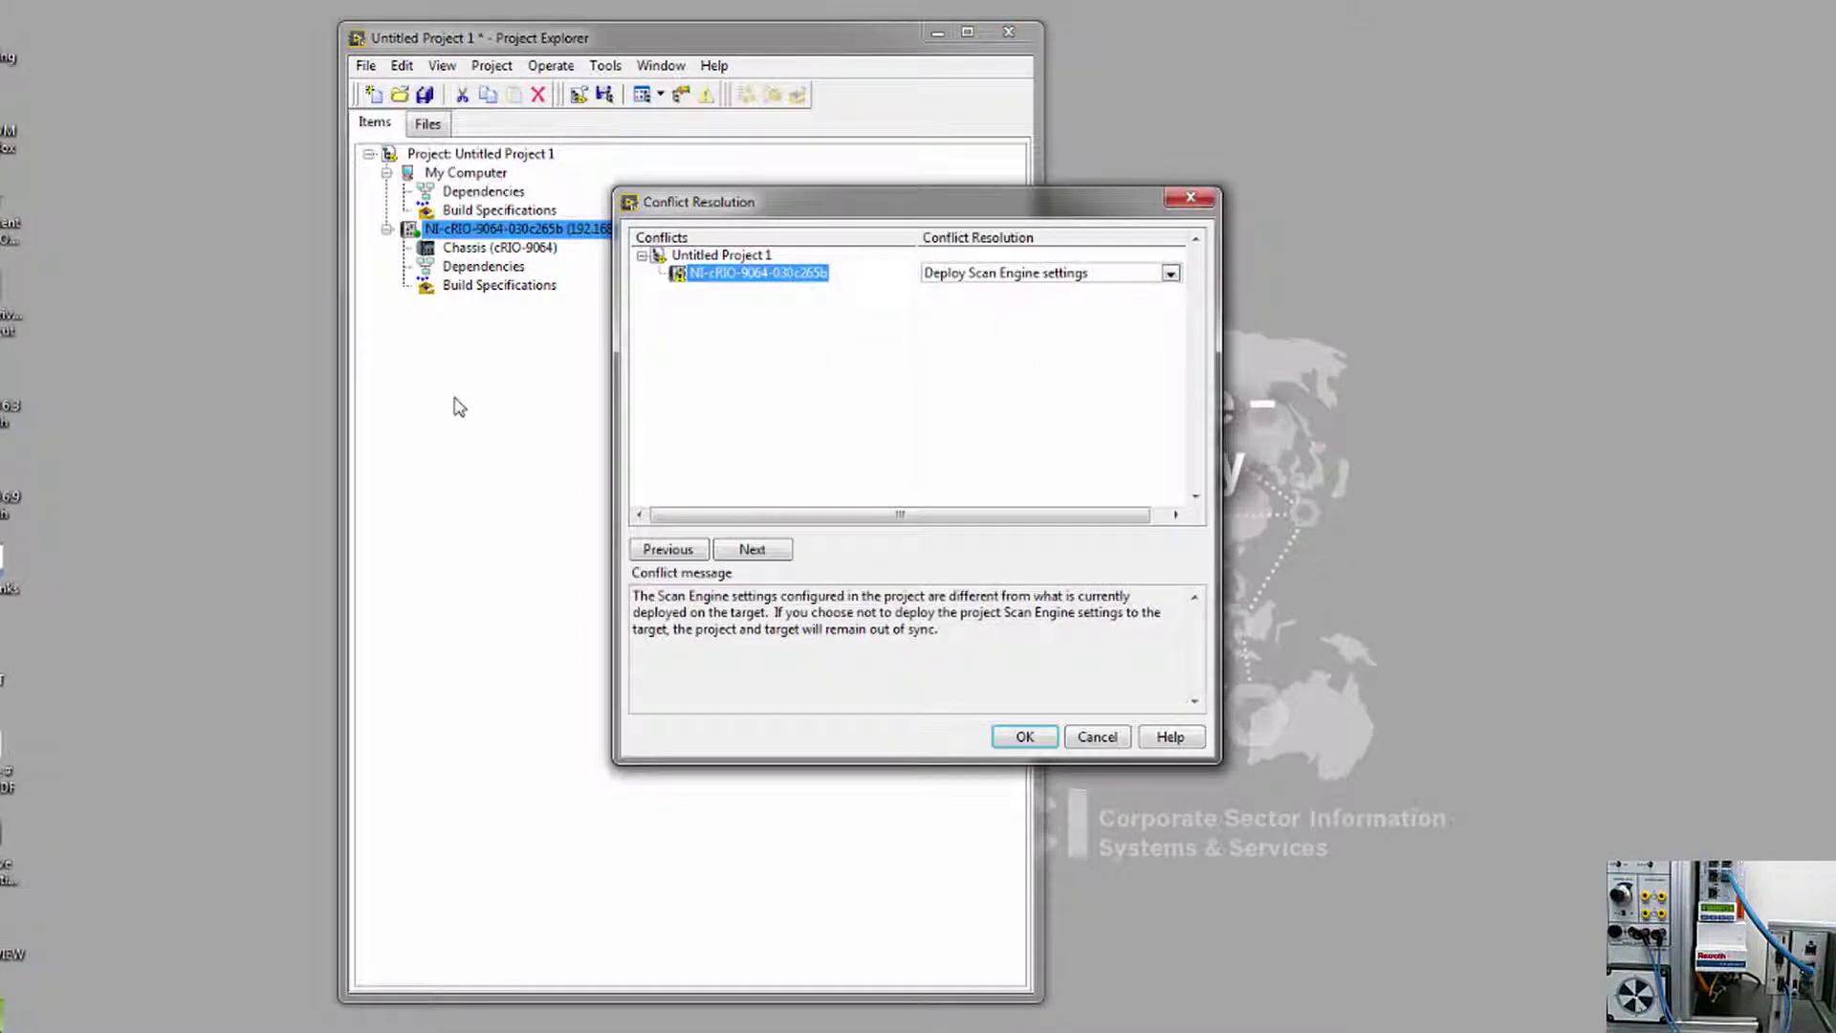
{"action": "left_click", "coordinate": [1099, 738]}
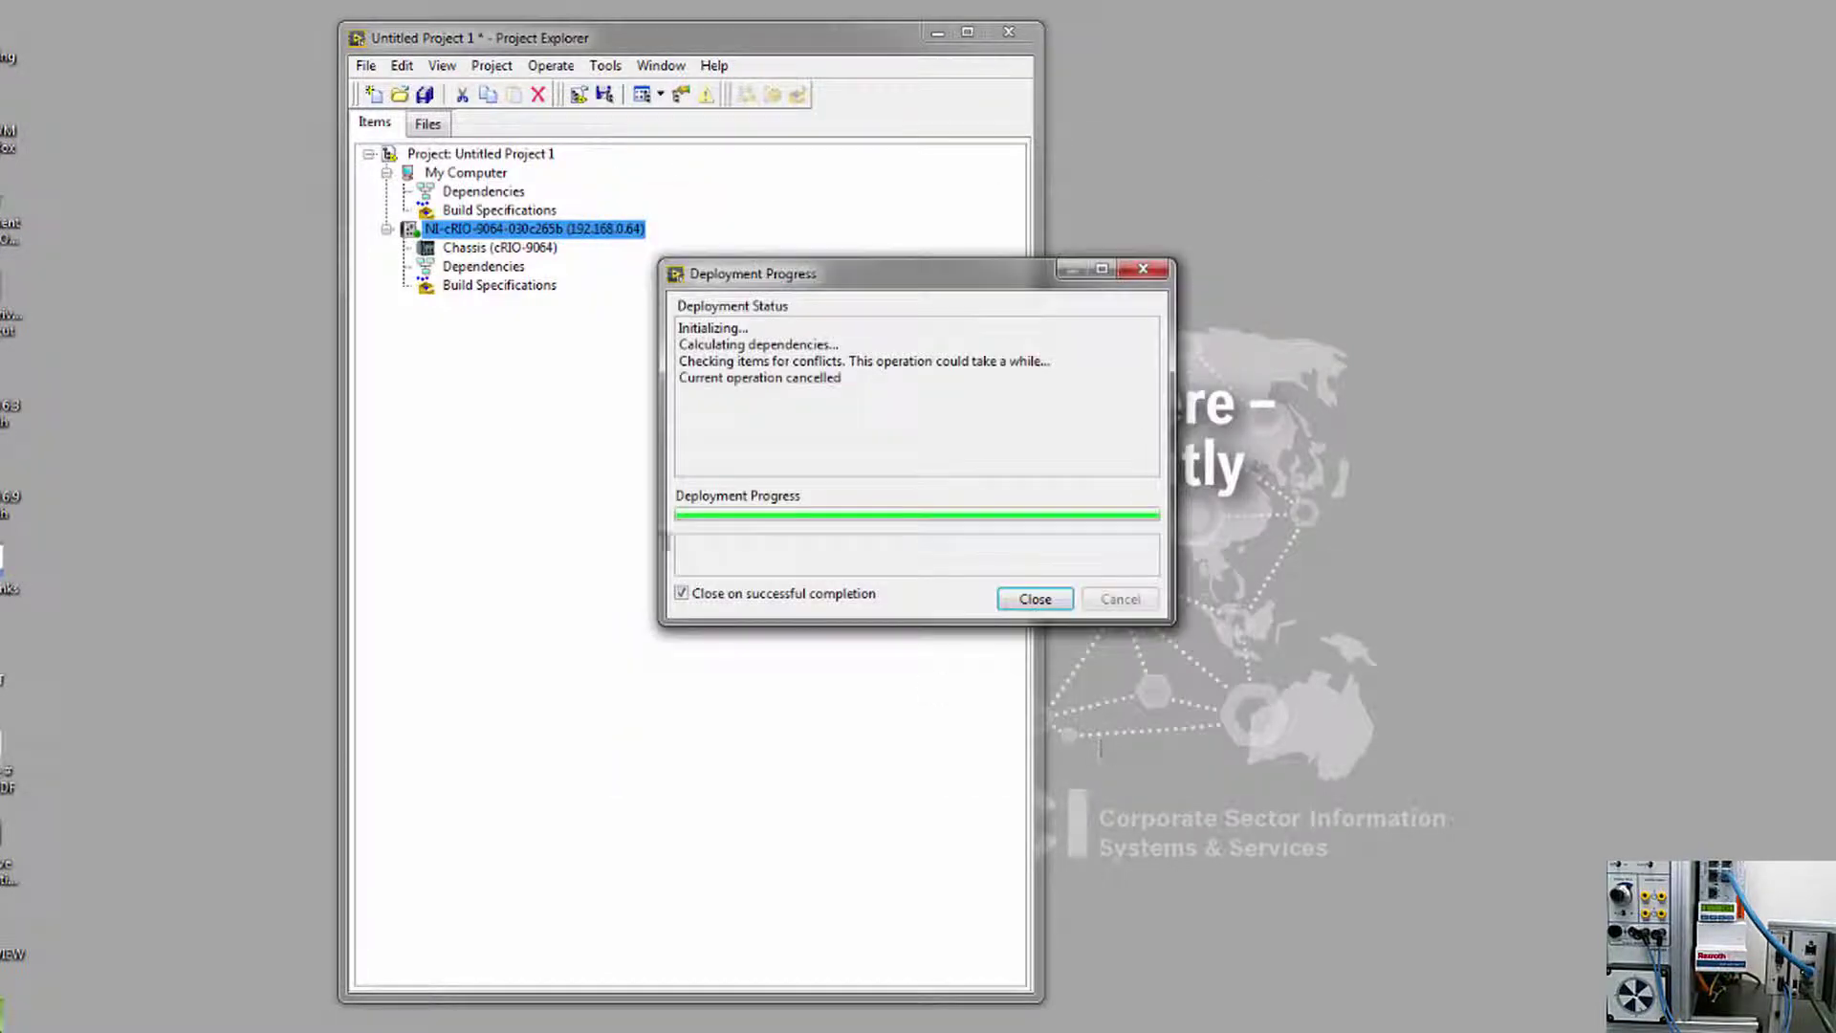
{"action": "left_click", "coordinate": [1034, 599]}
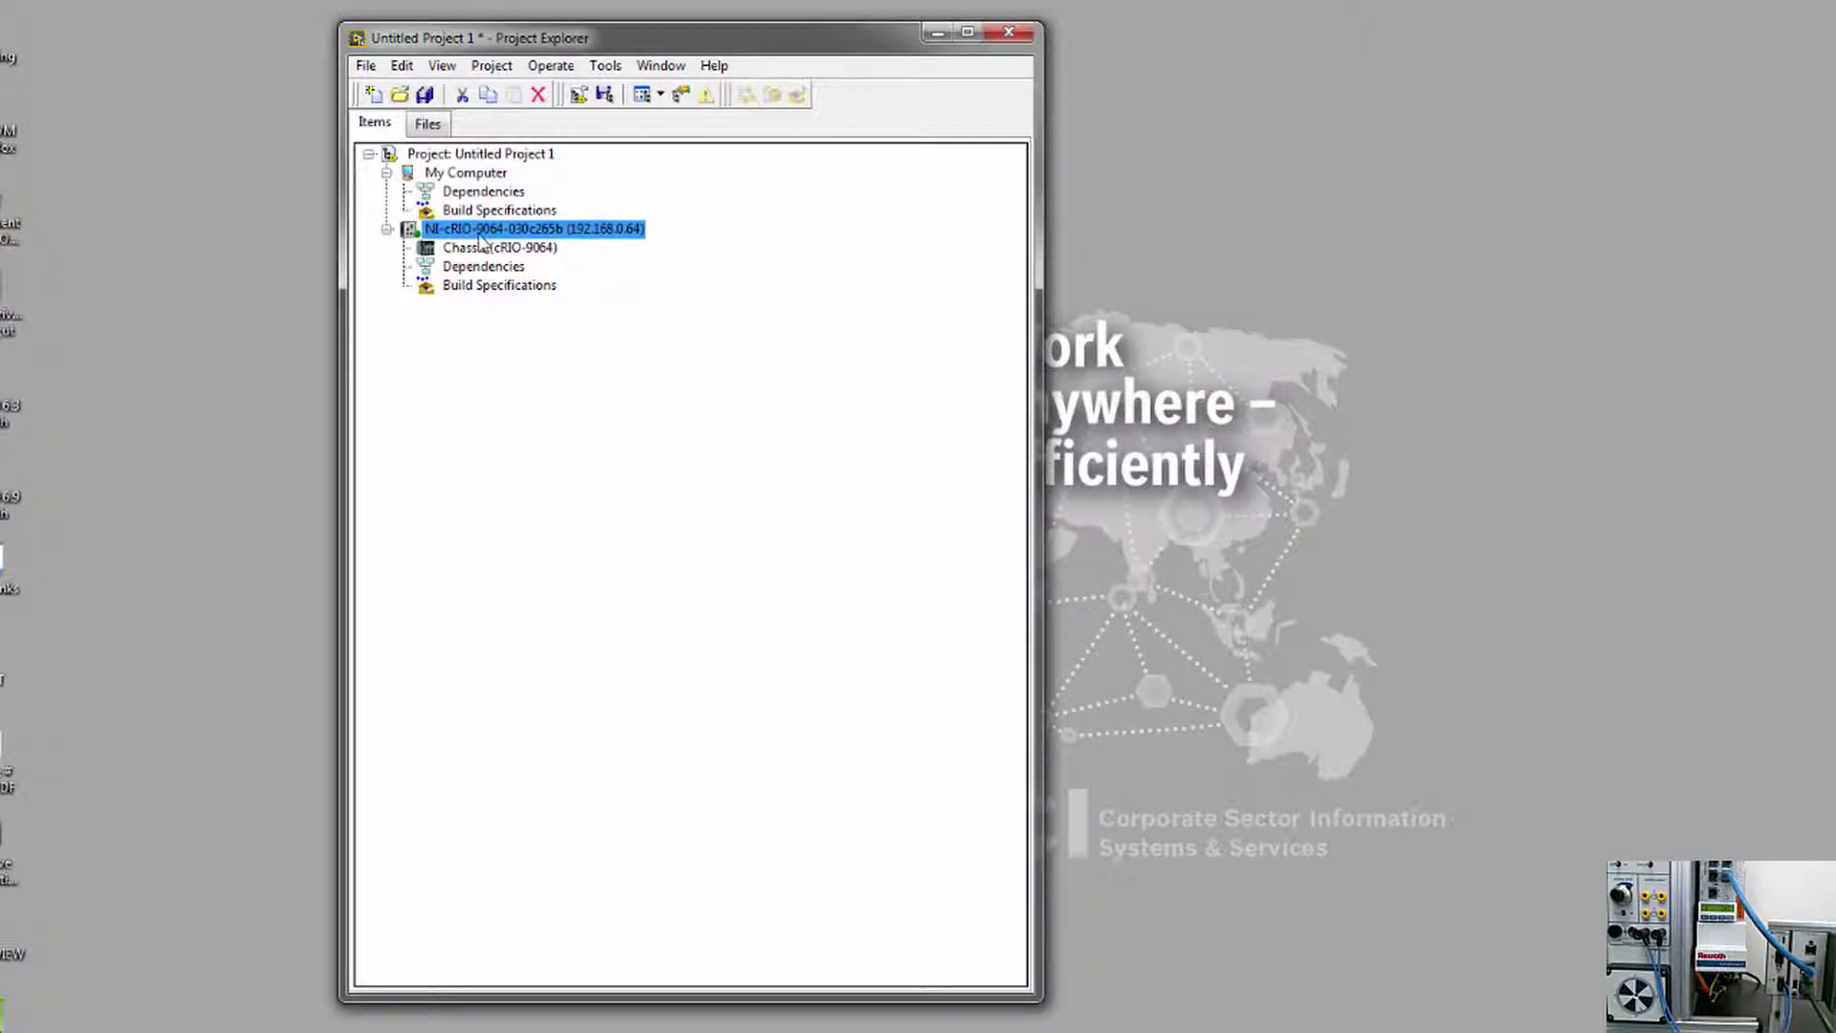
Add the Xilinx adaptor Ethernet (ID:0) EtherCAT master under the cRIO target
{"action": "right_click", "coordinate": [481, 242]}
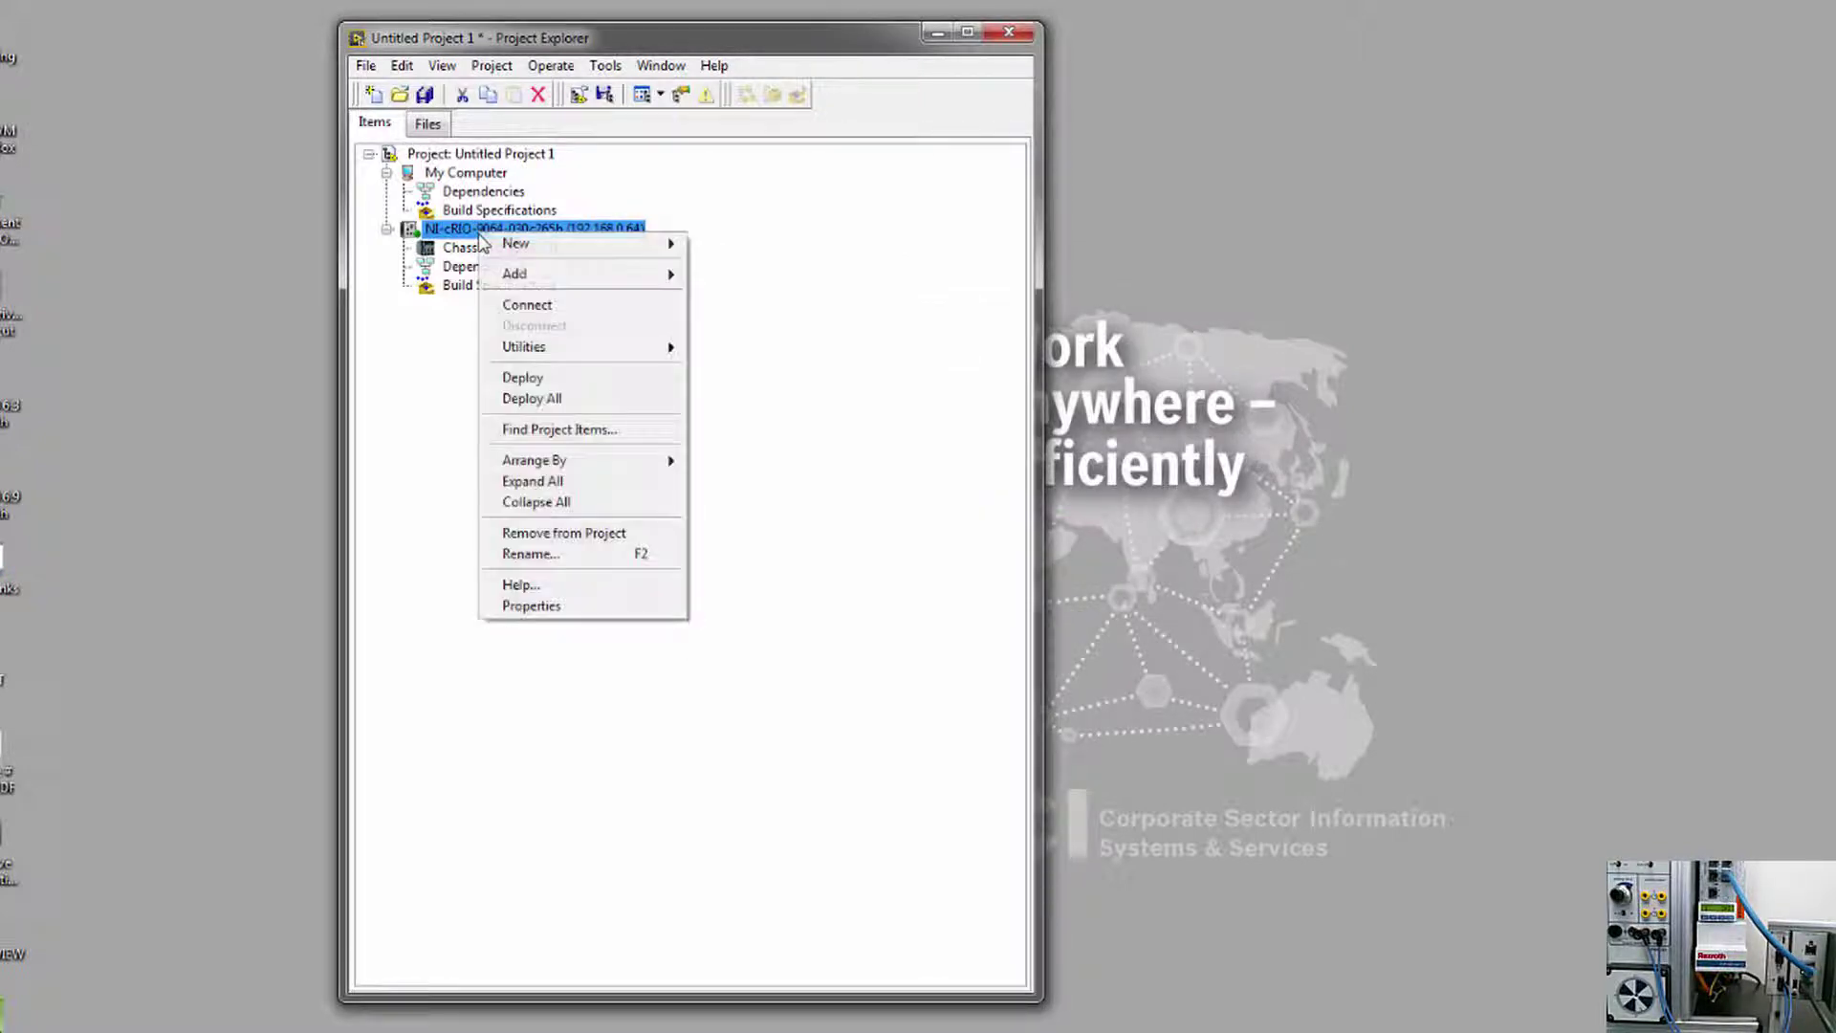
{"action": "mouse_move", "coordinate": [565, 257]}
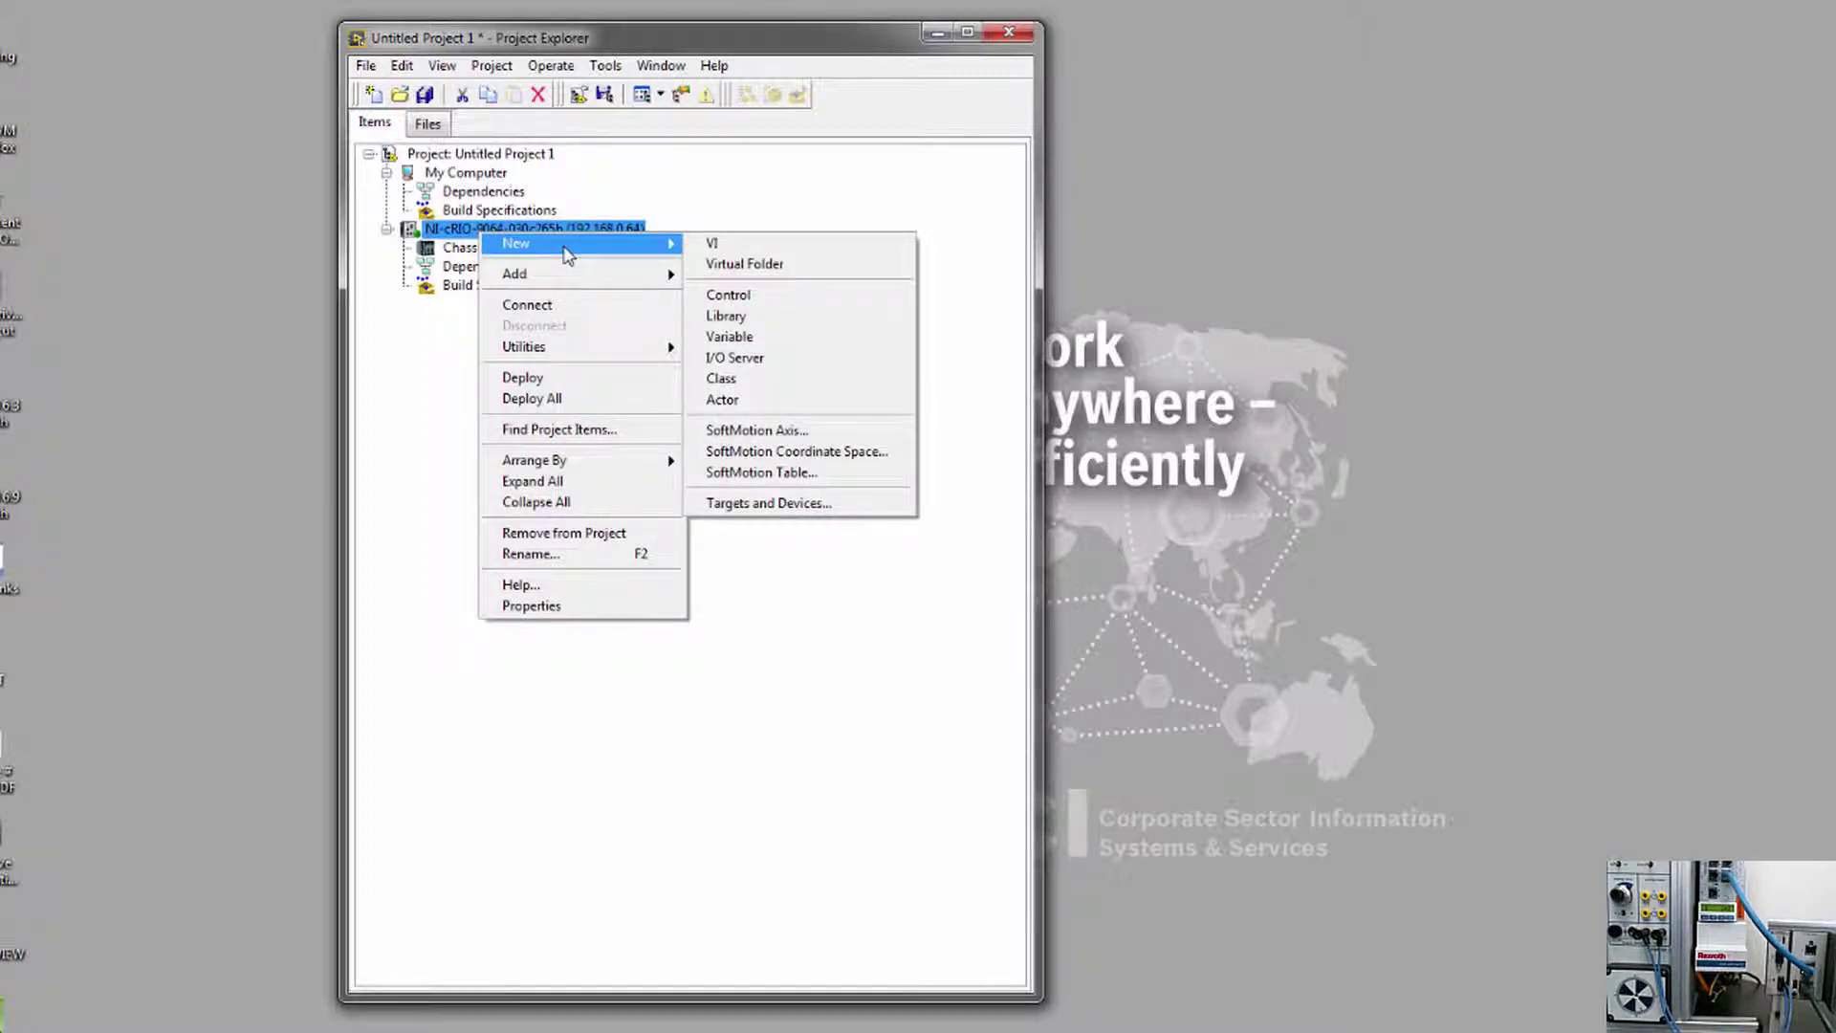
{"action": "left_click", "coordinate": [734, 505]}
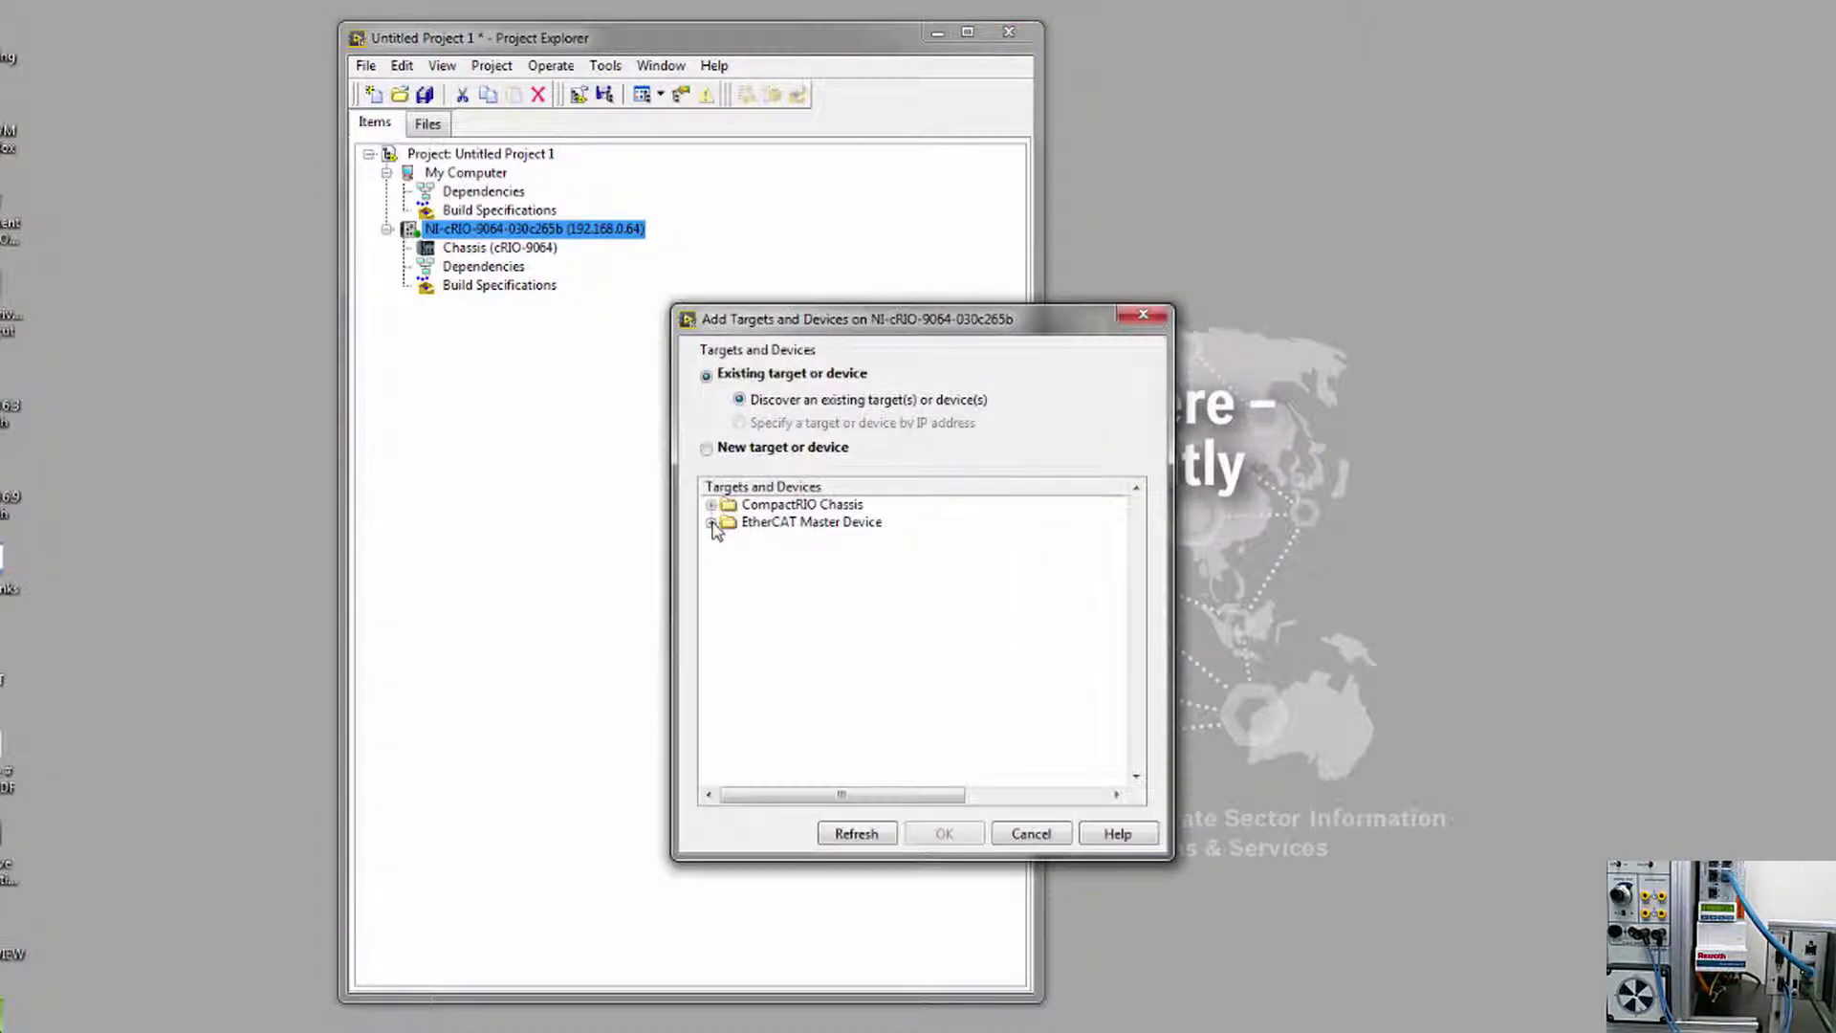
{"action": "left_click", "coordinate": [712, 523]}
{"action": "left_click", "coordinate": [789, 545]}
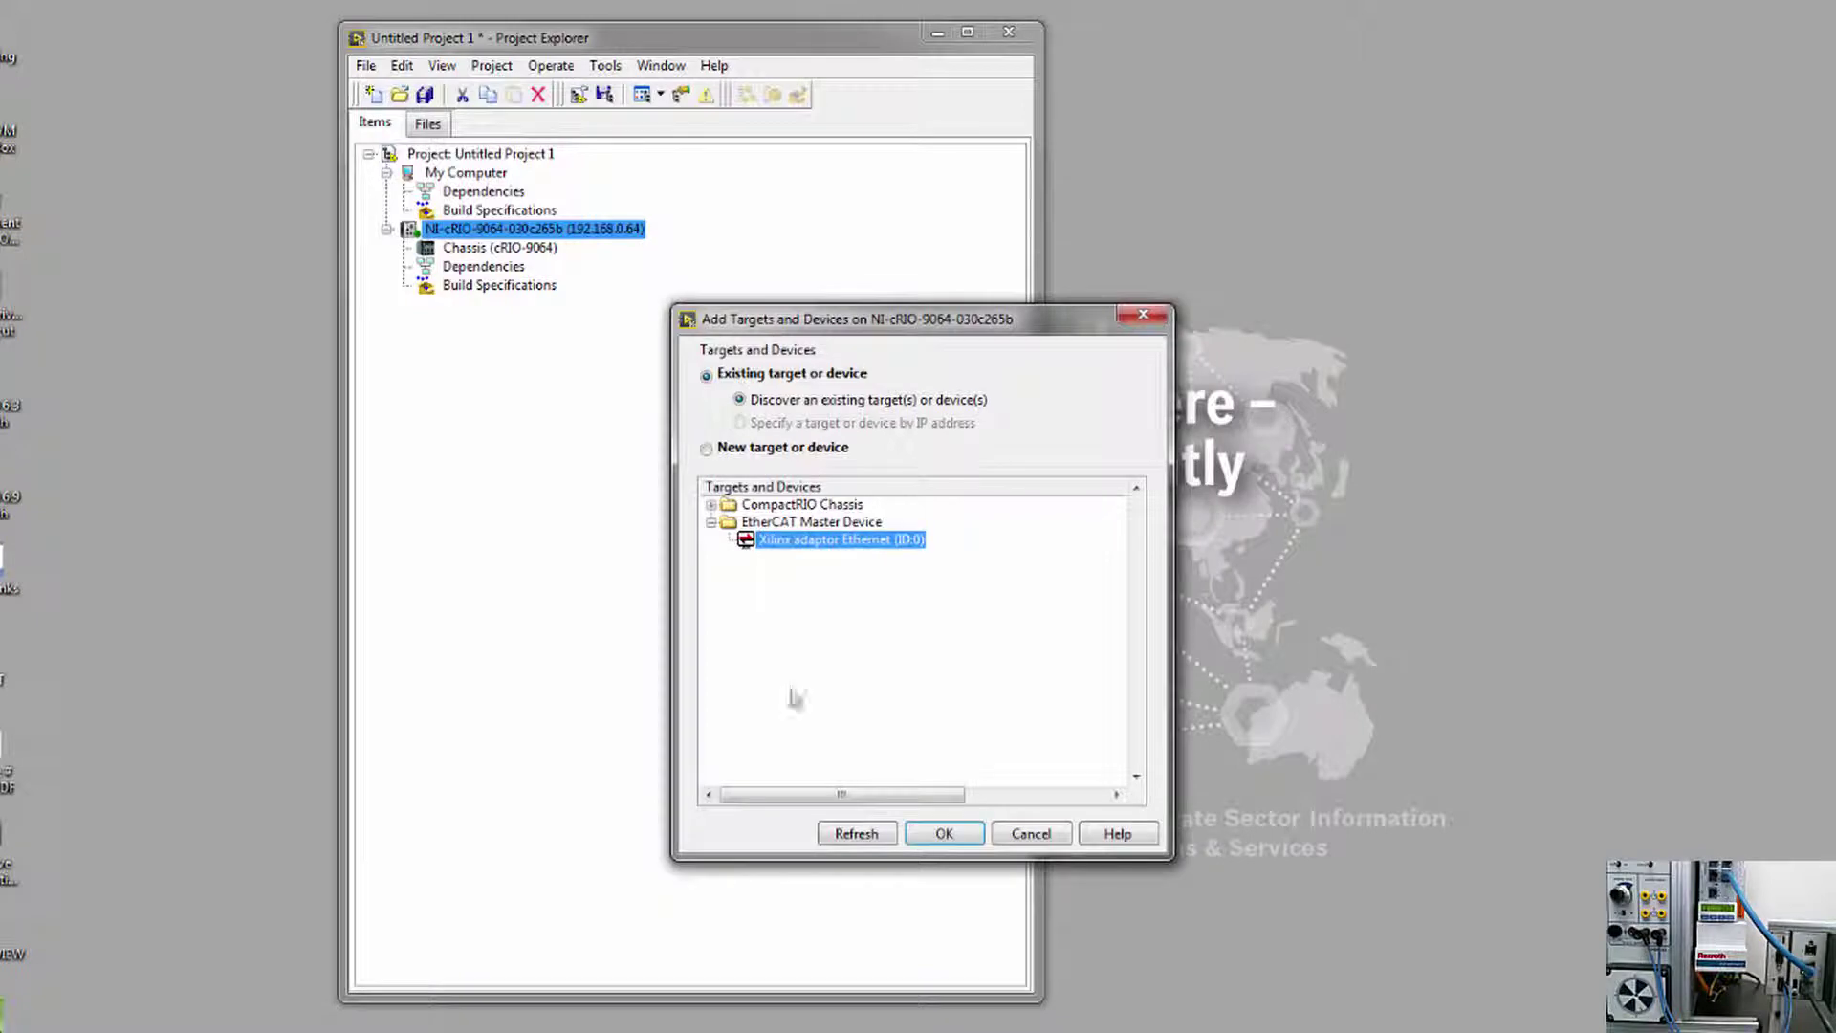
{"action": "left_click", "coordinate": [944, 834]}
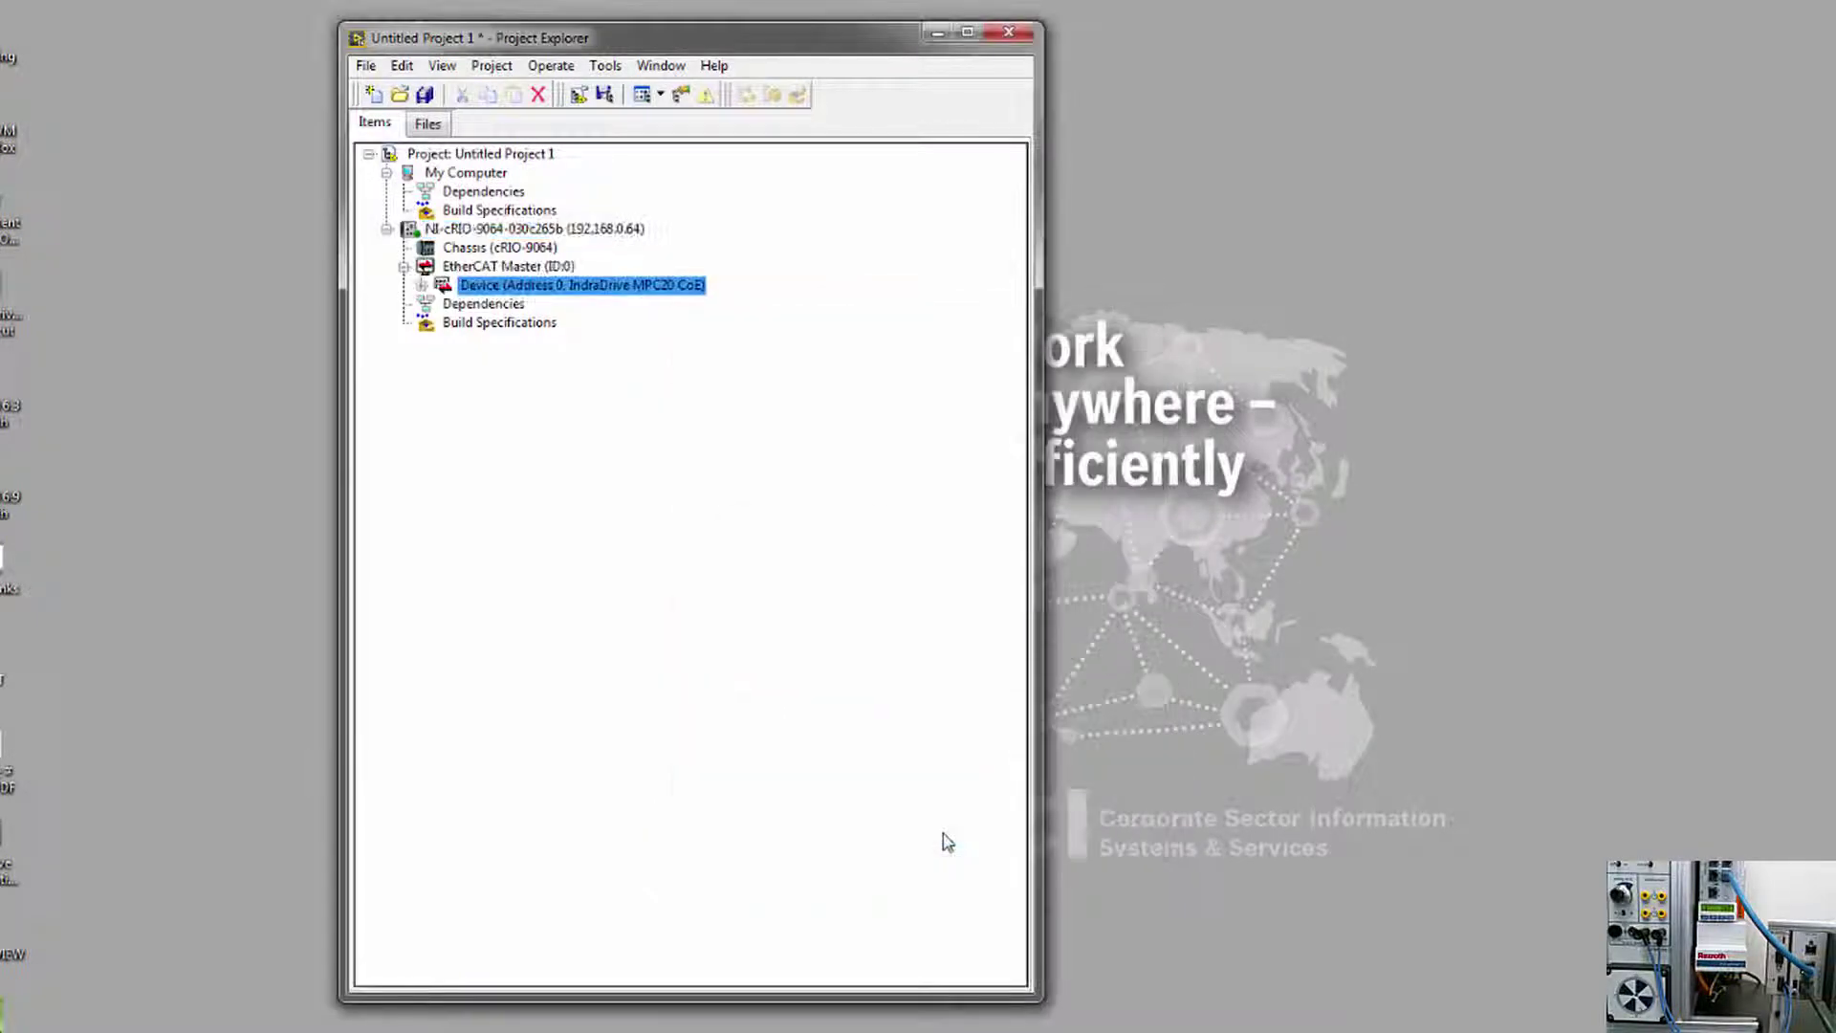
Inspect the discovered IndraDrive MPC20 CoE device's mappings, then collapse its node
{"action": "left_click", "coordinate": [422, 285]}
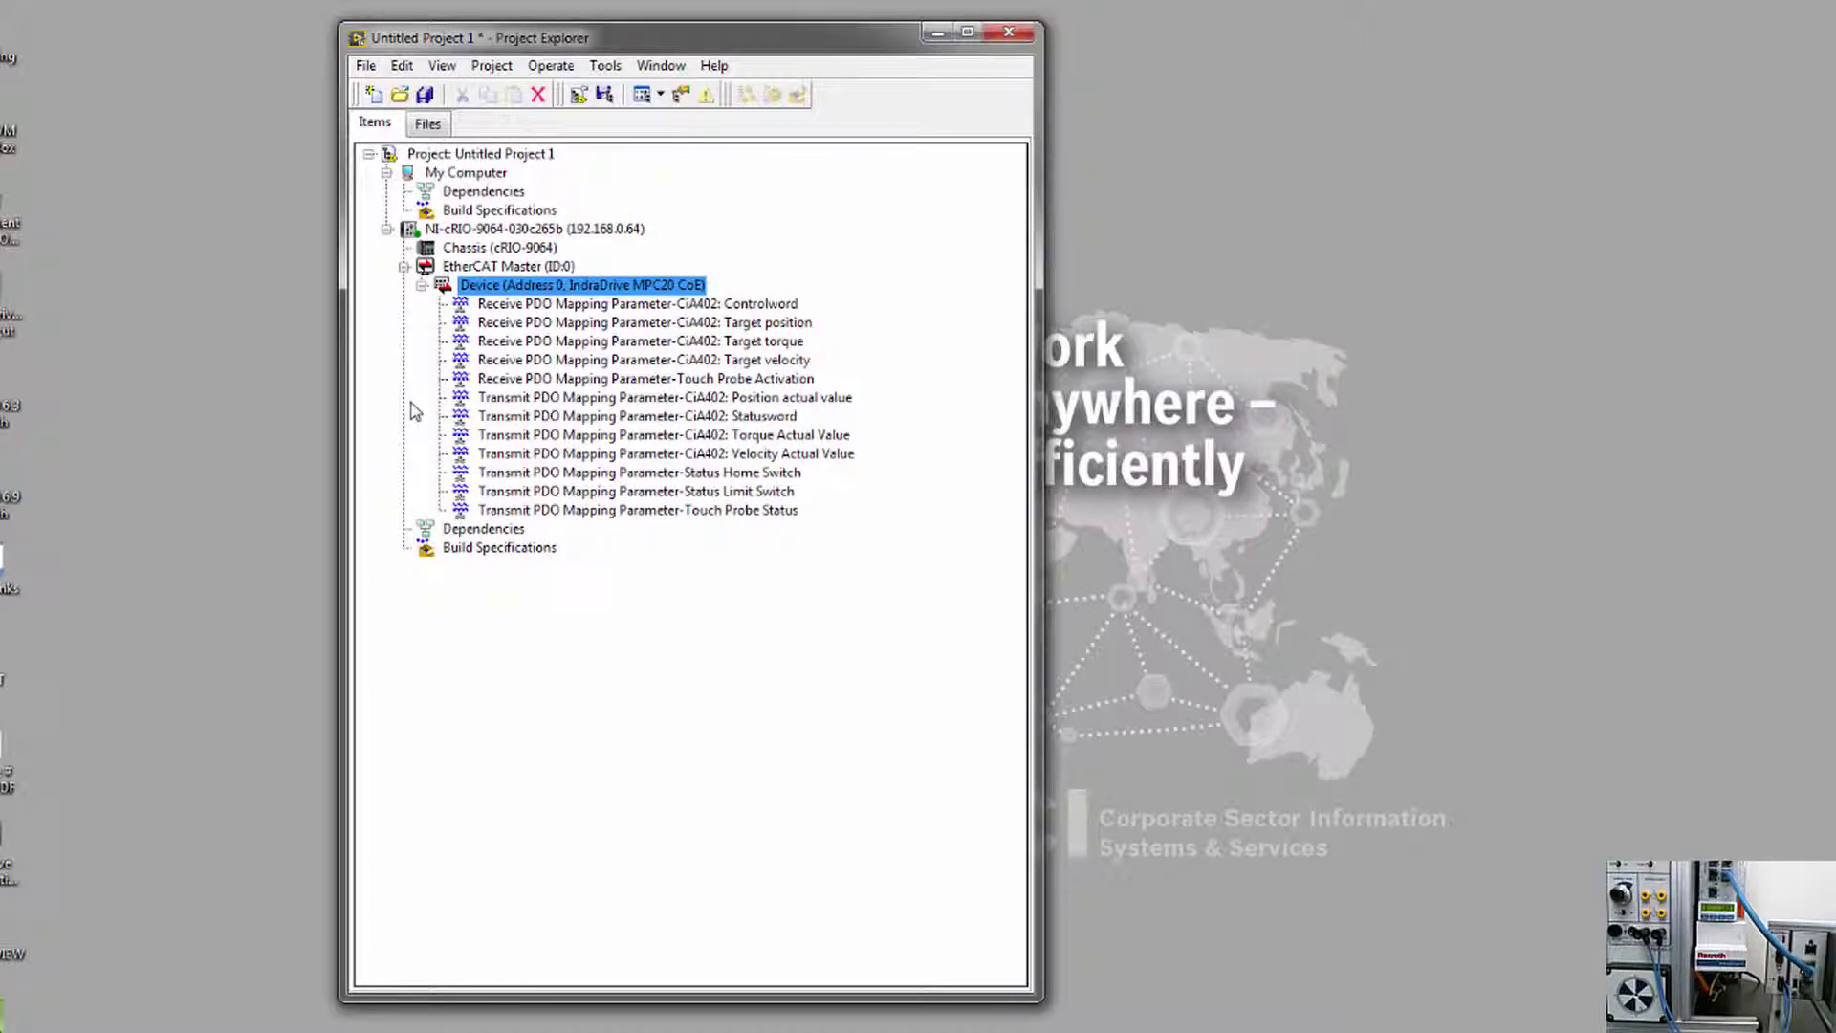
{"action": "left_click", "coordinate": [501, 268]}
{"action": "left_click", "coordinate": [510, 287]}
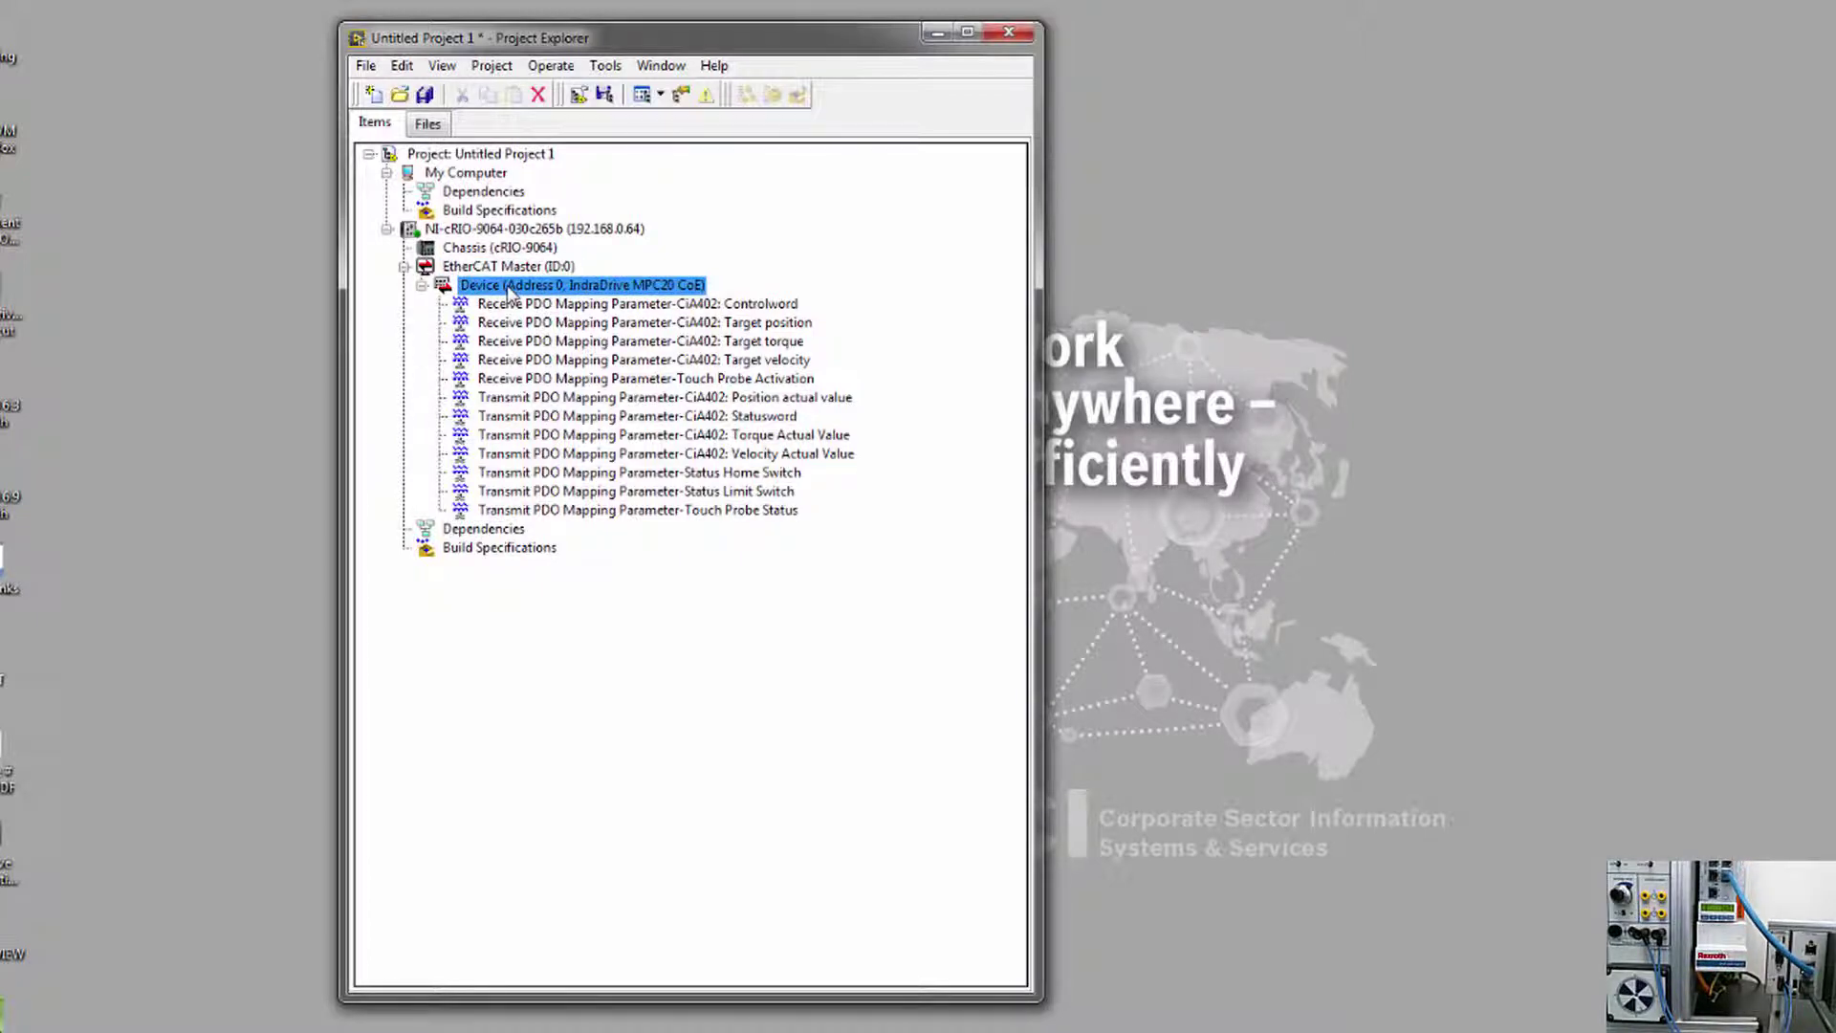
{"action": "left_click", "coordinate": [422, 287]}
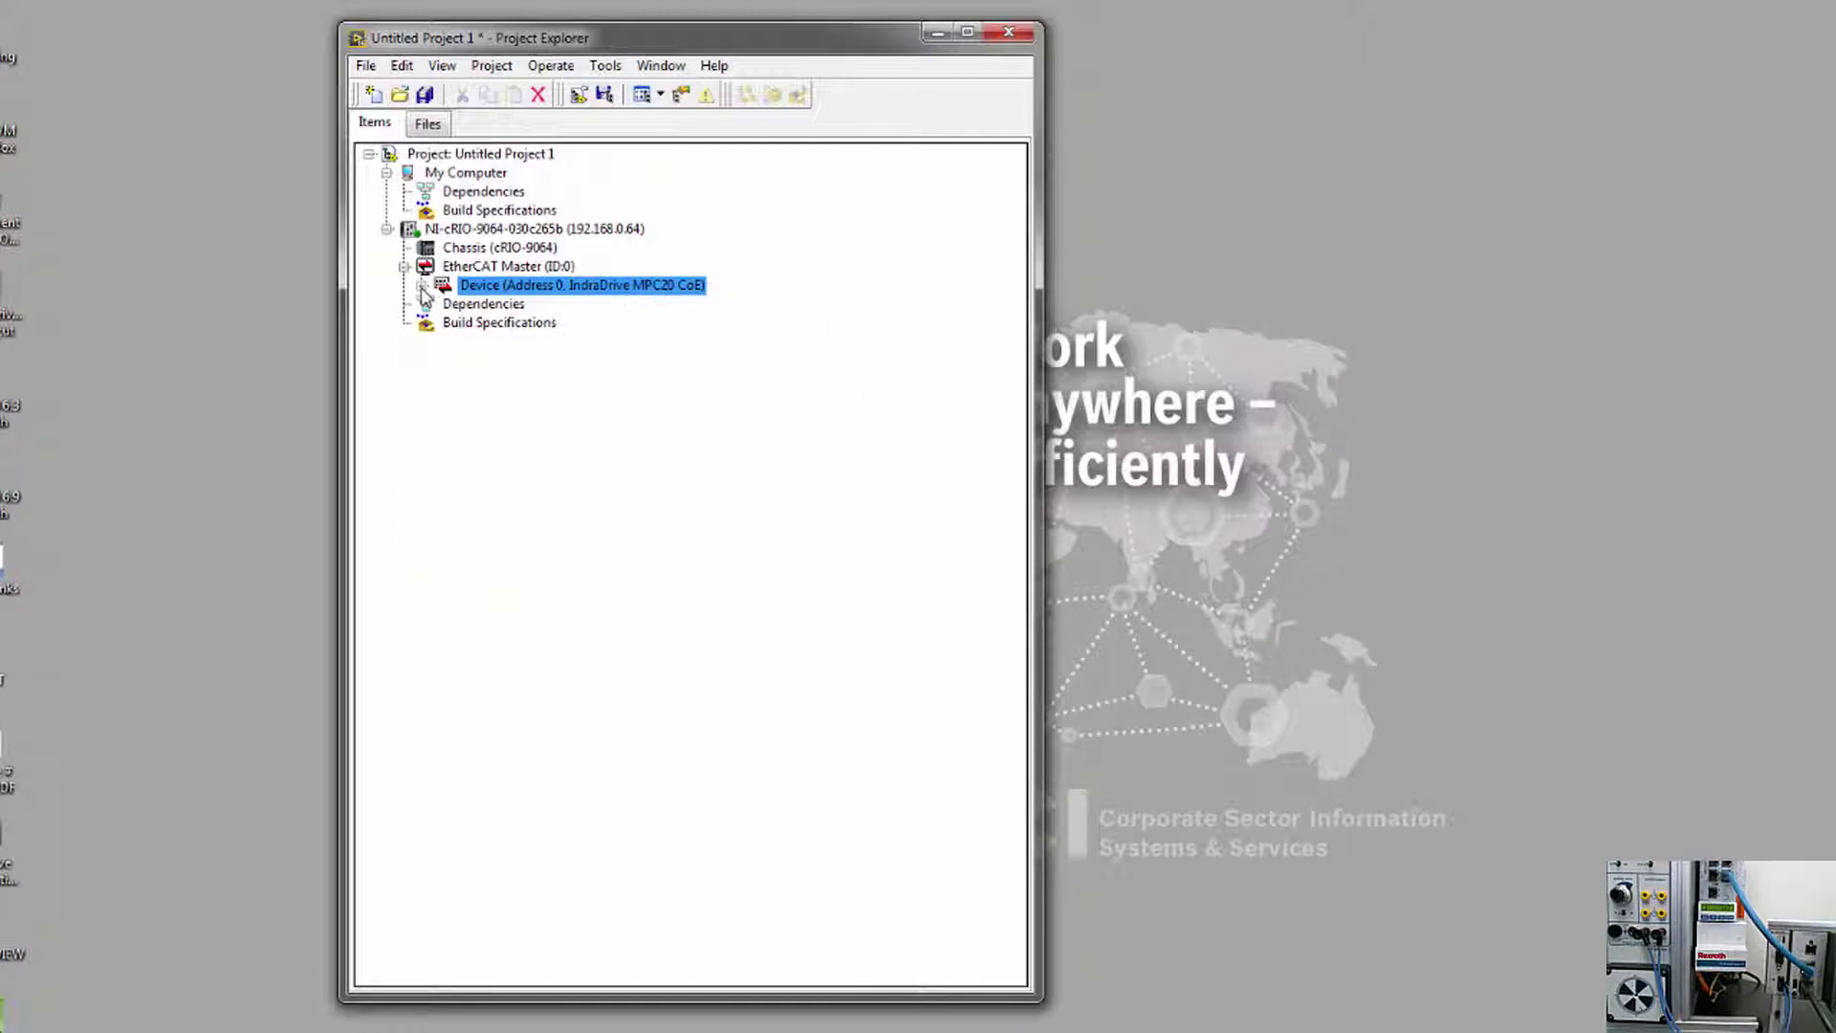
Add a new SoftMotion axis, Axis 1, on the cRIO, bound to the IndraDrive device
{"action": "right_click", "coordinate": [488, 232]}
{"action": "mouse_move", "coordinate": [612, 239]}
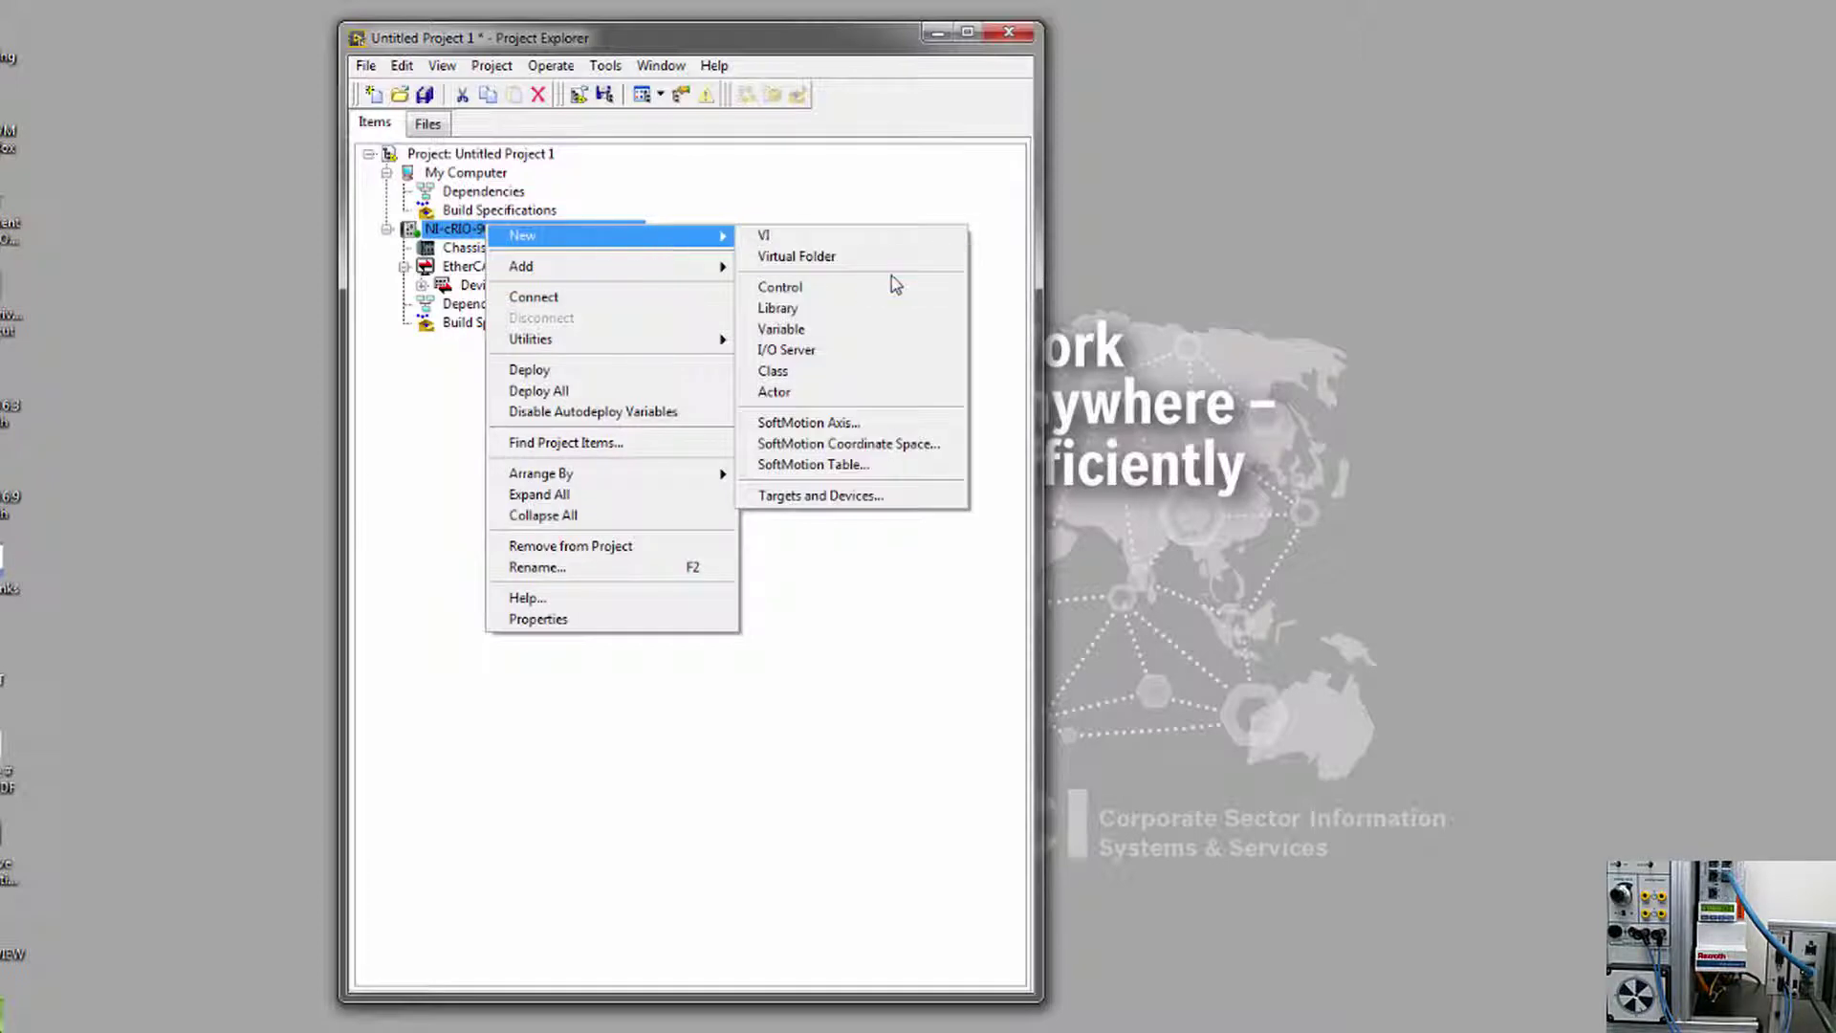
{"action": "left_click", "coordinate": [817, 433]}
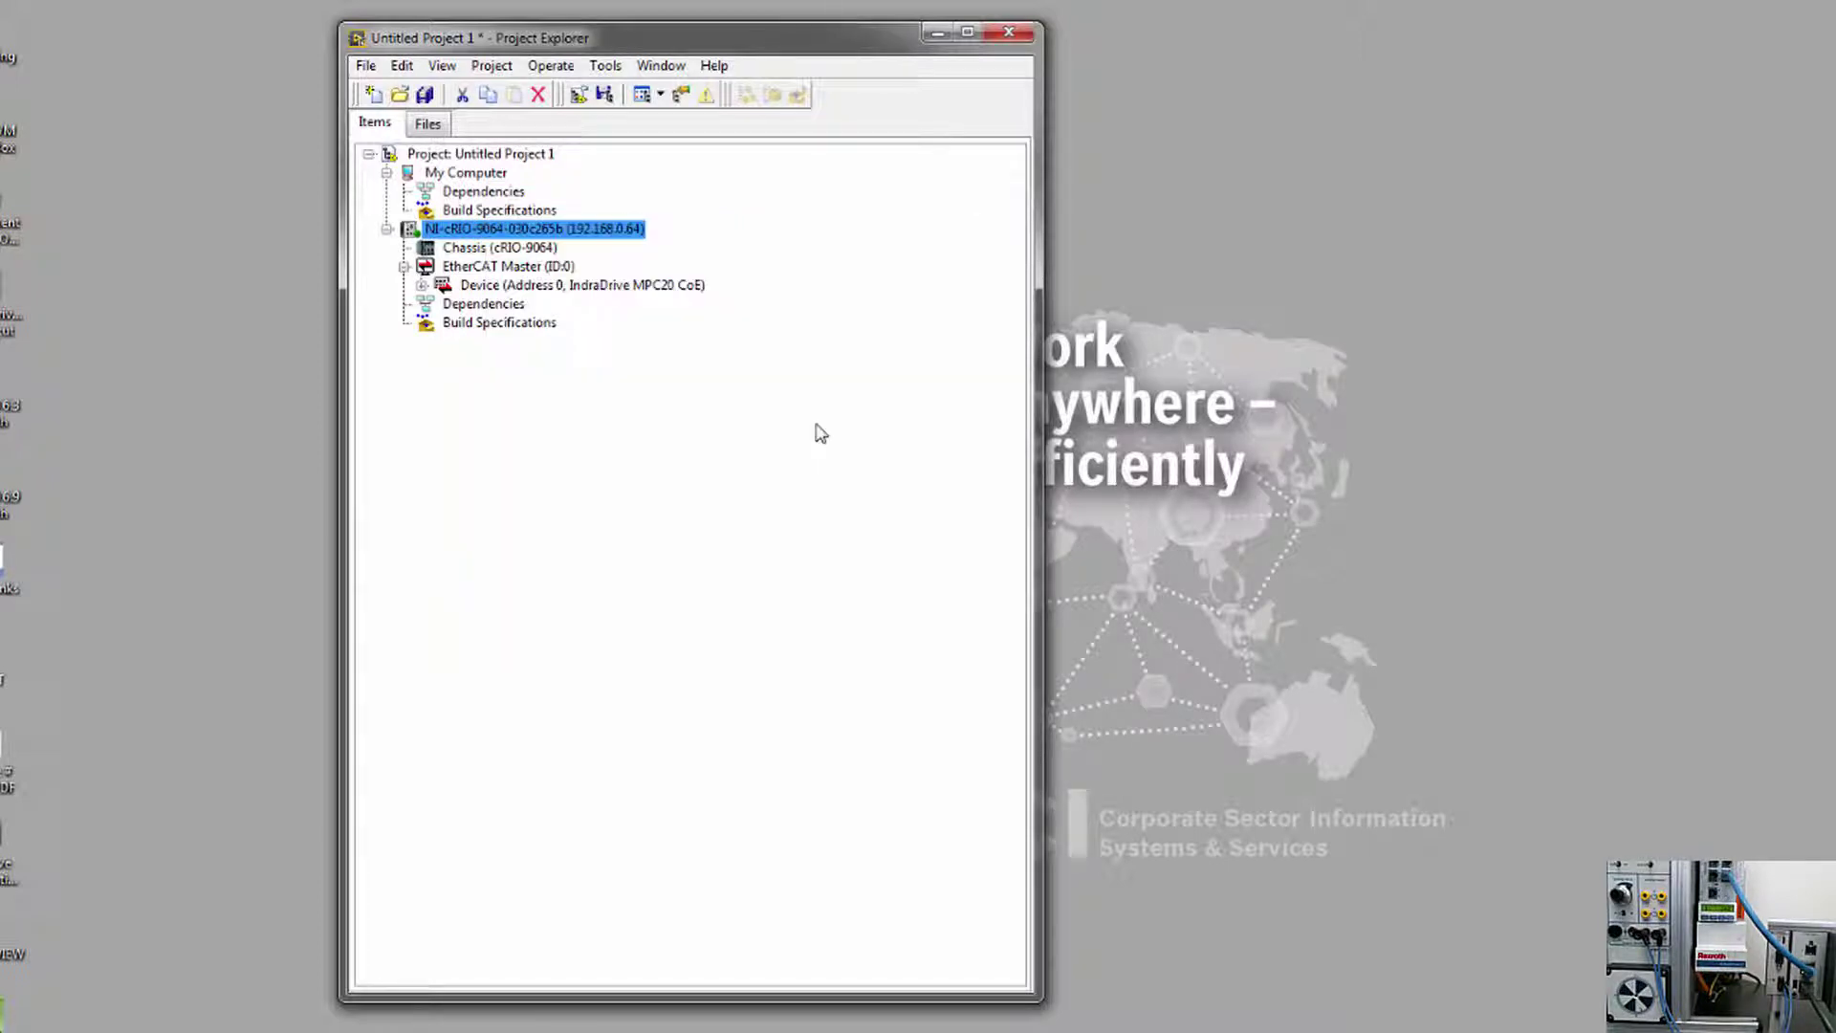
{"action": "left_click", "coordinate": [775, 667]}
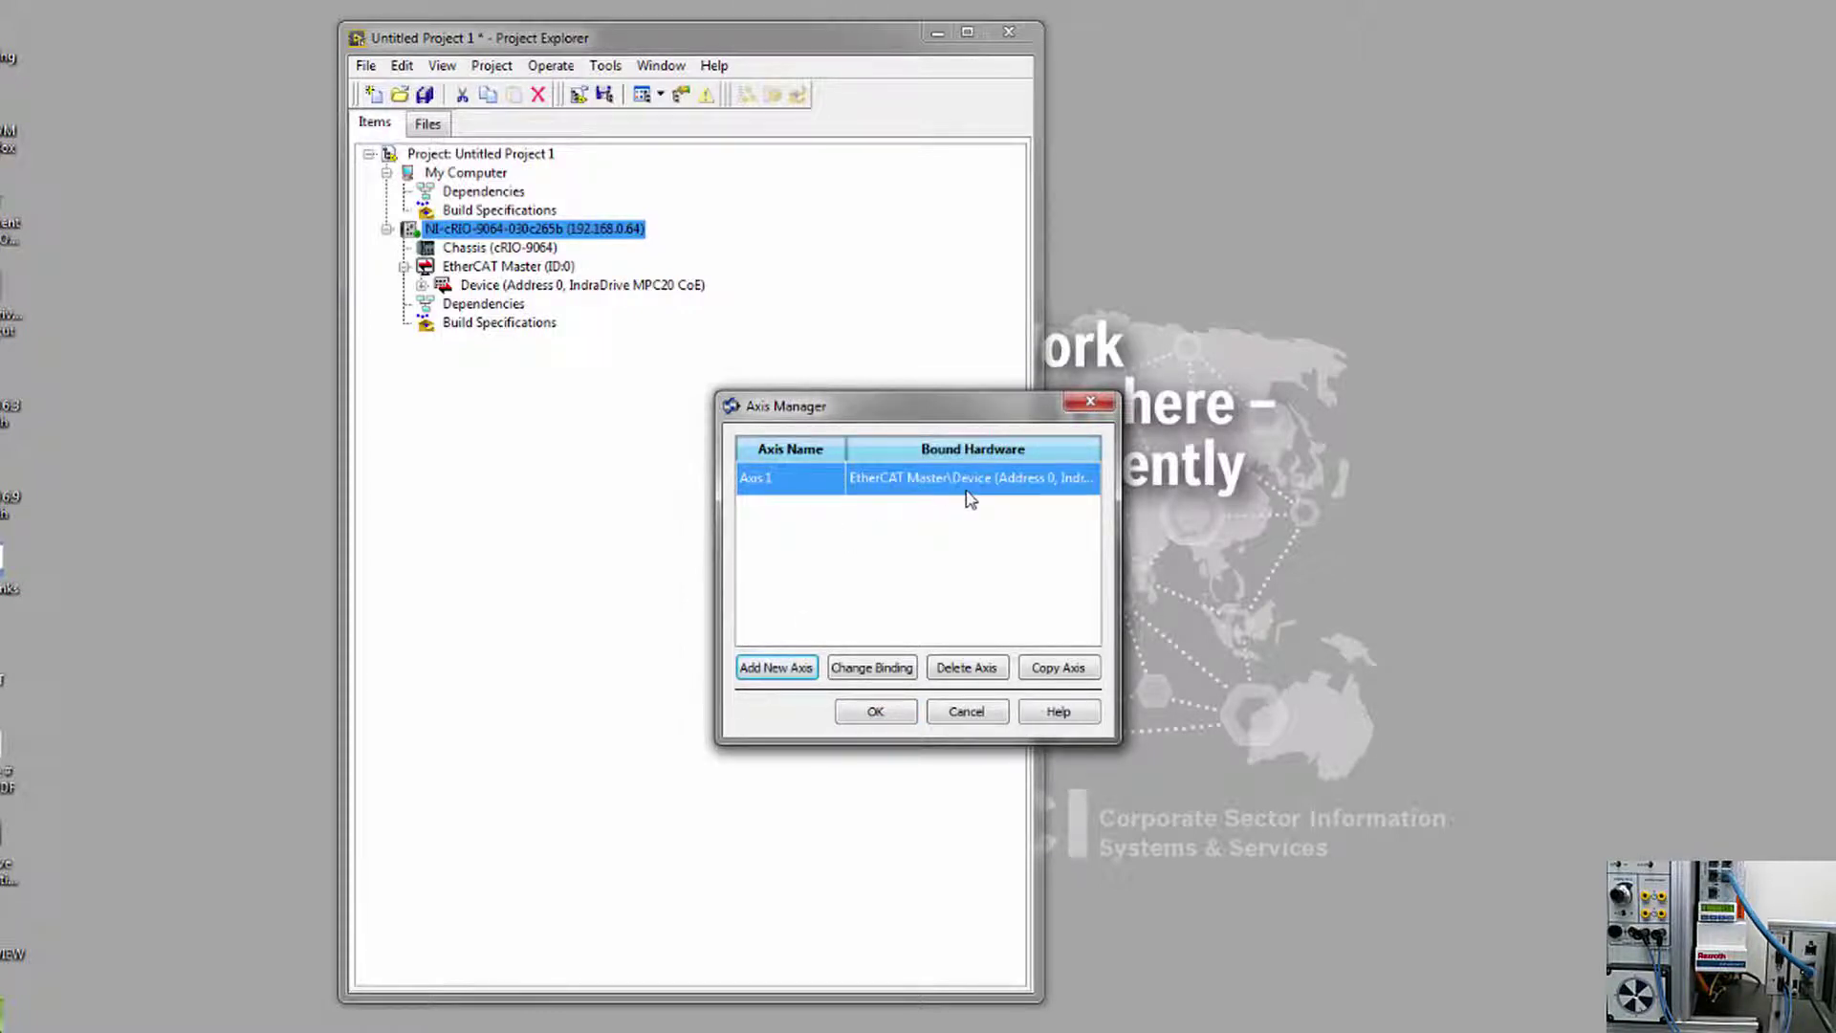
{"action": "left_click", "coordinate": [875, 711]}
Select Axis 1 in the project tree and bring up its options
{"action": "left_click", "coordinate": [552, 251]}
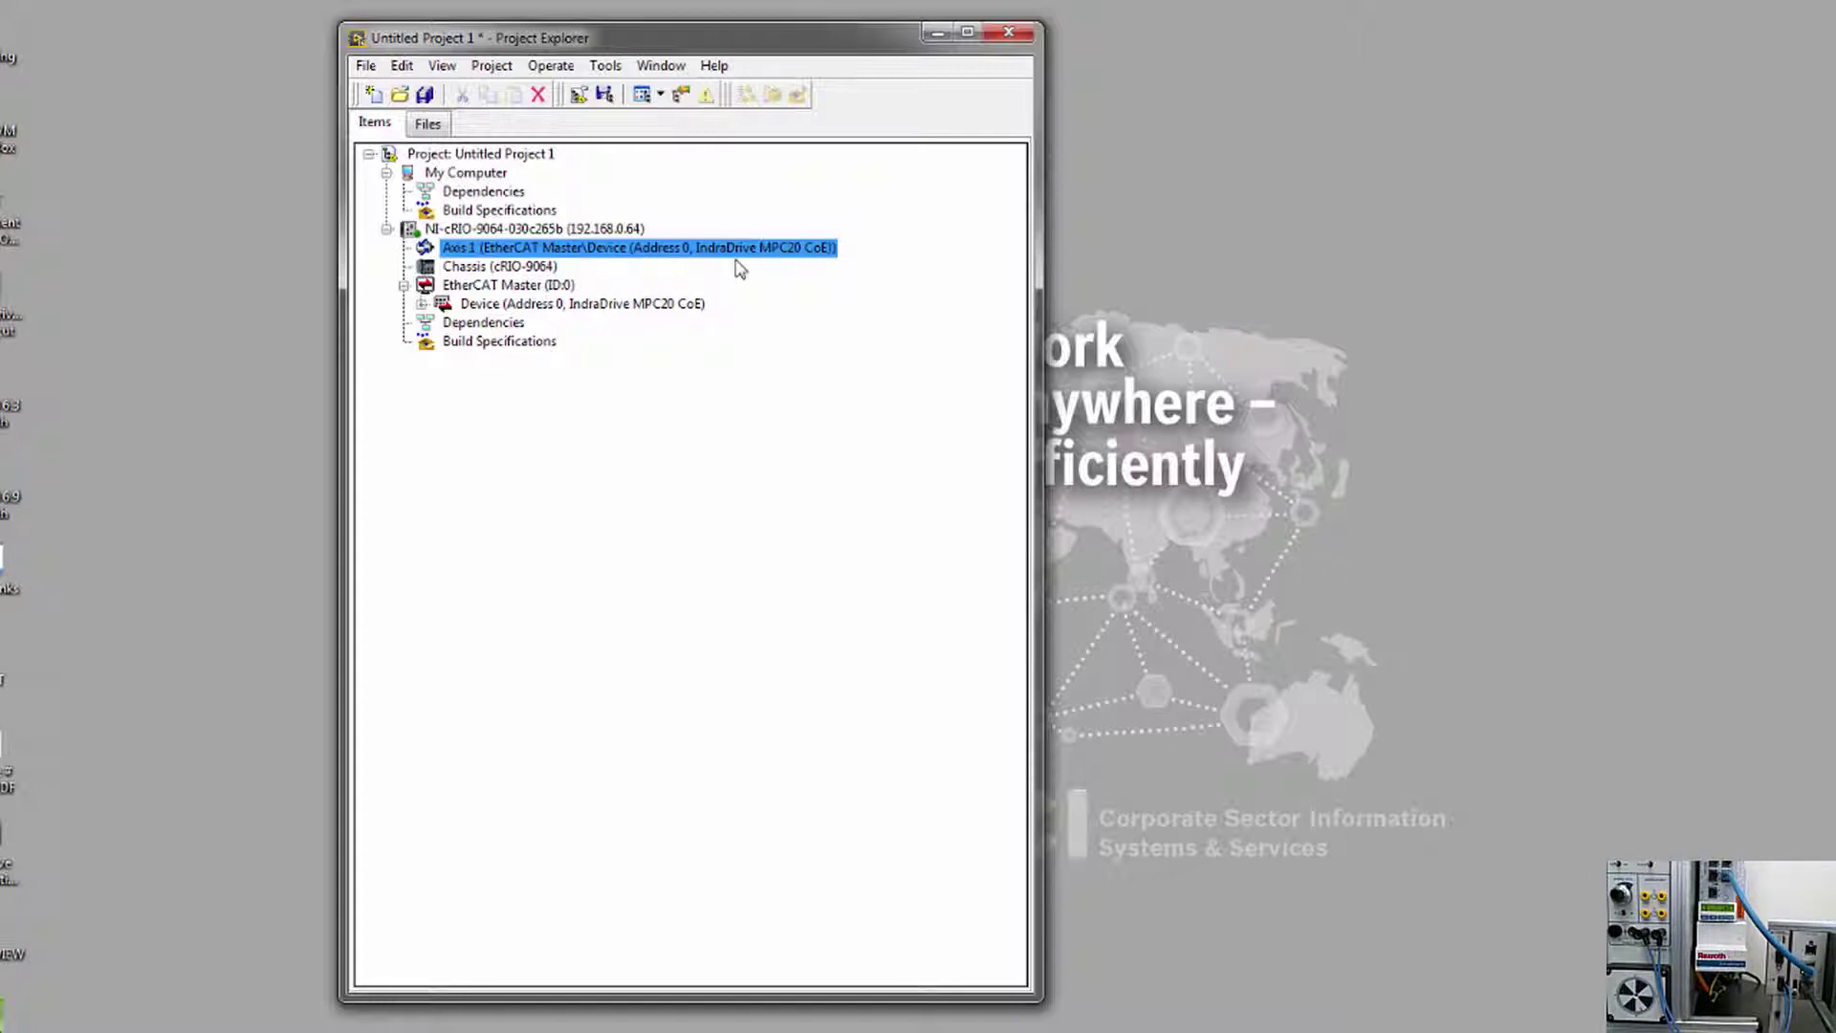
{"action": "left_click", "coordinate": [504, 258]}
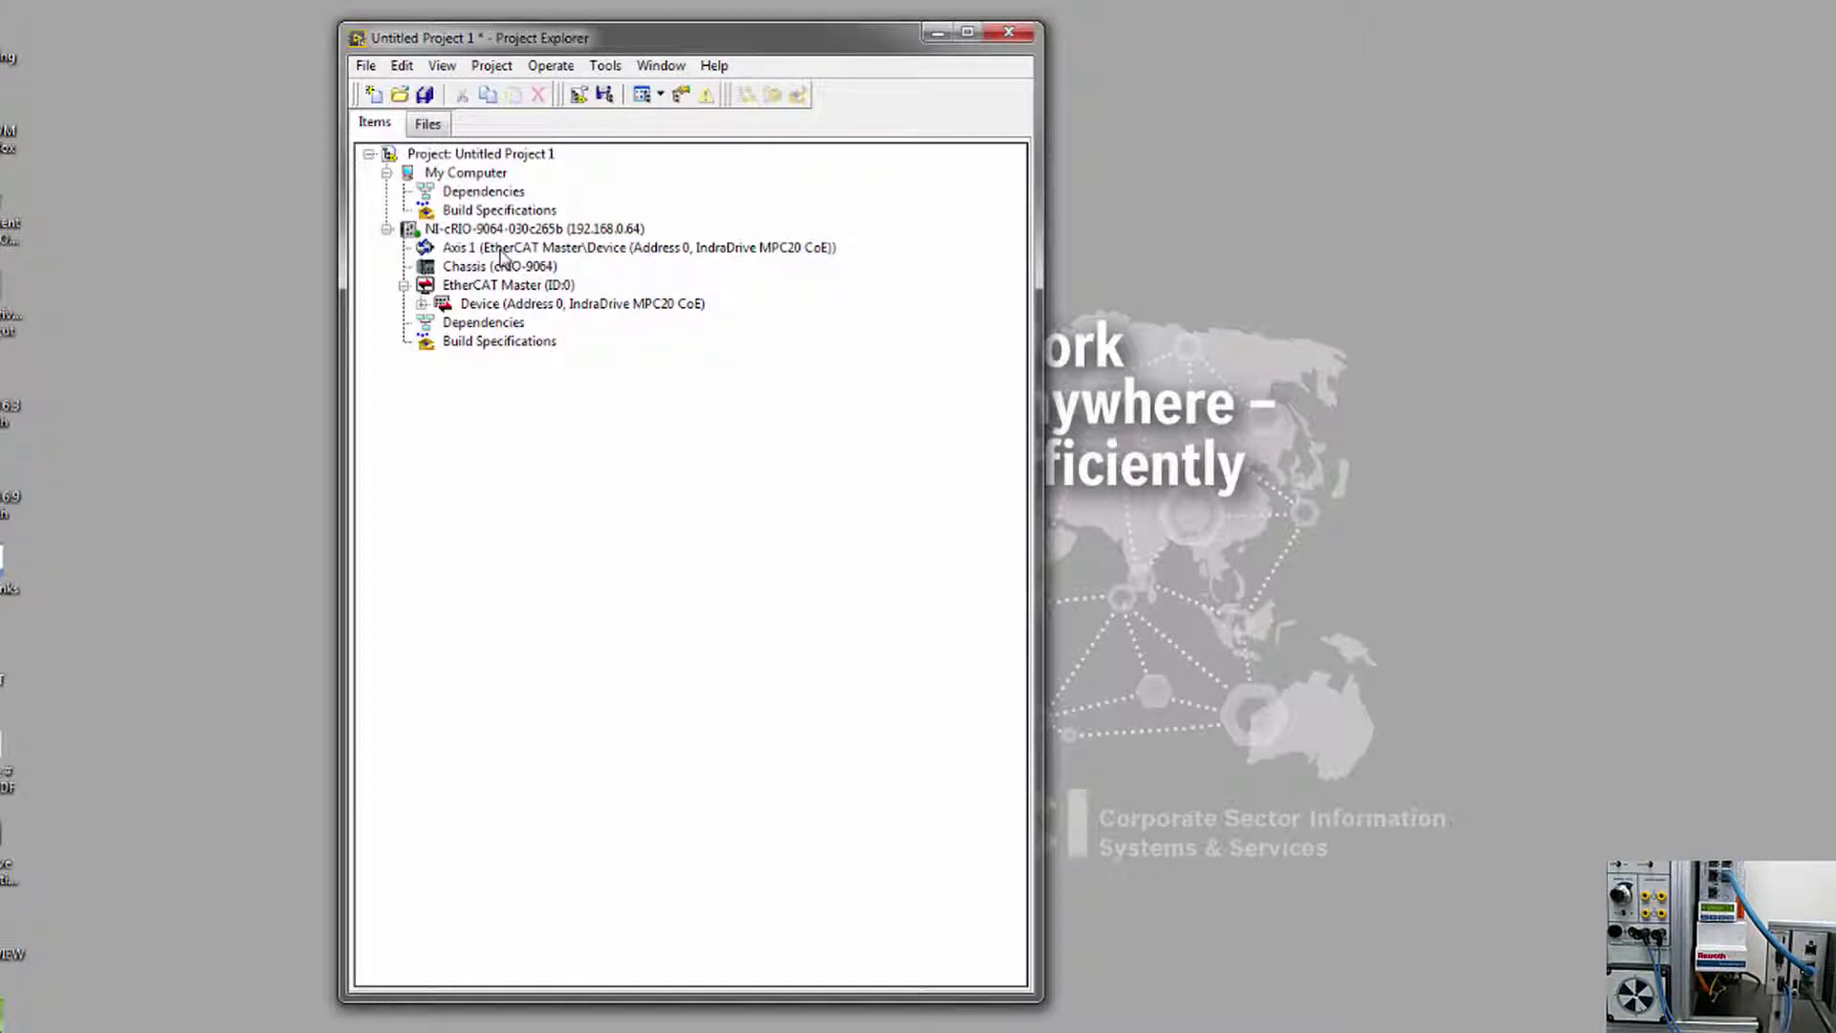
{"action": "right_click", "coordinate": [504, 257]}
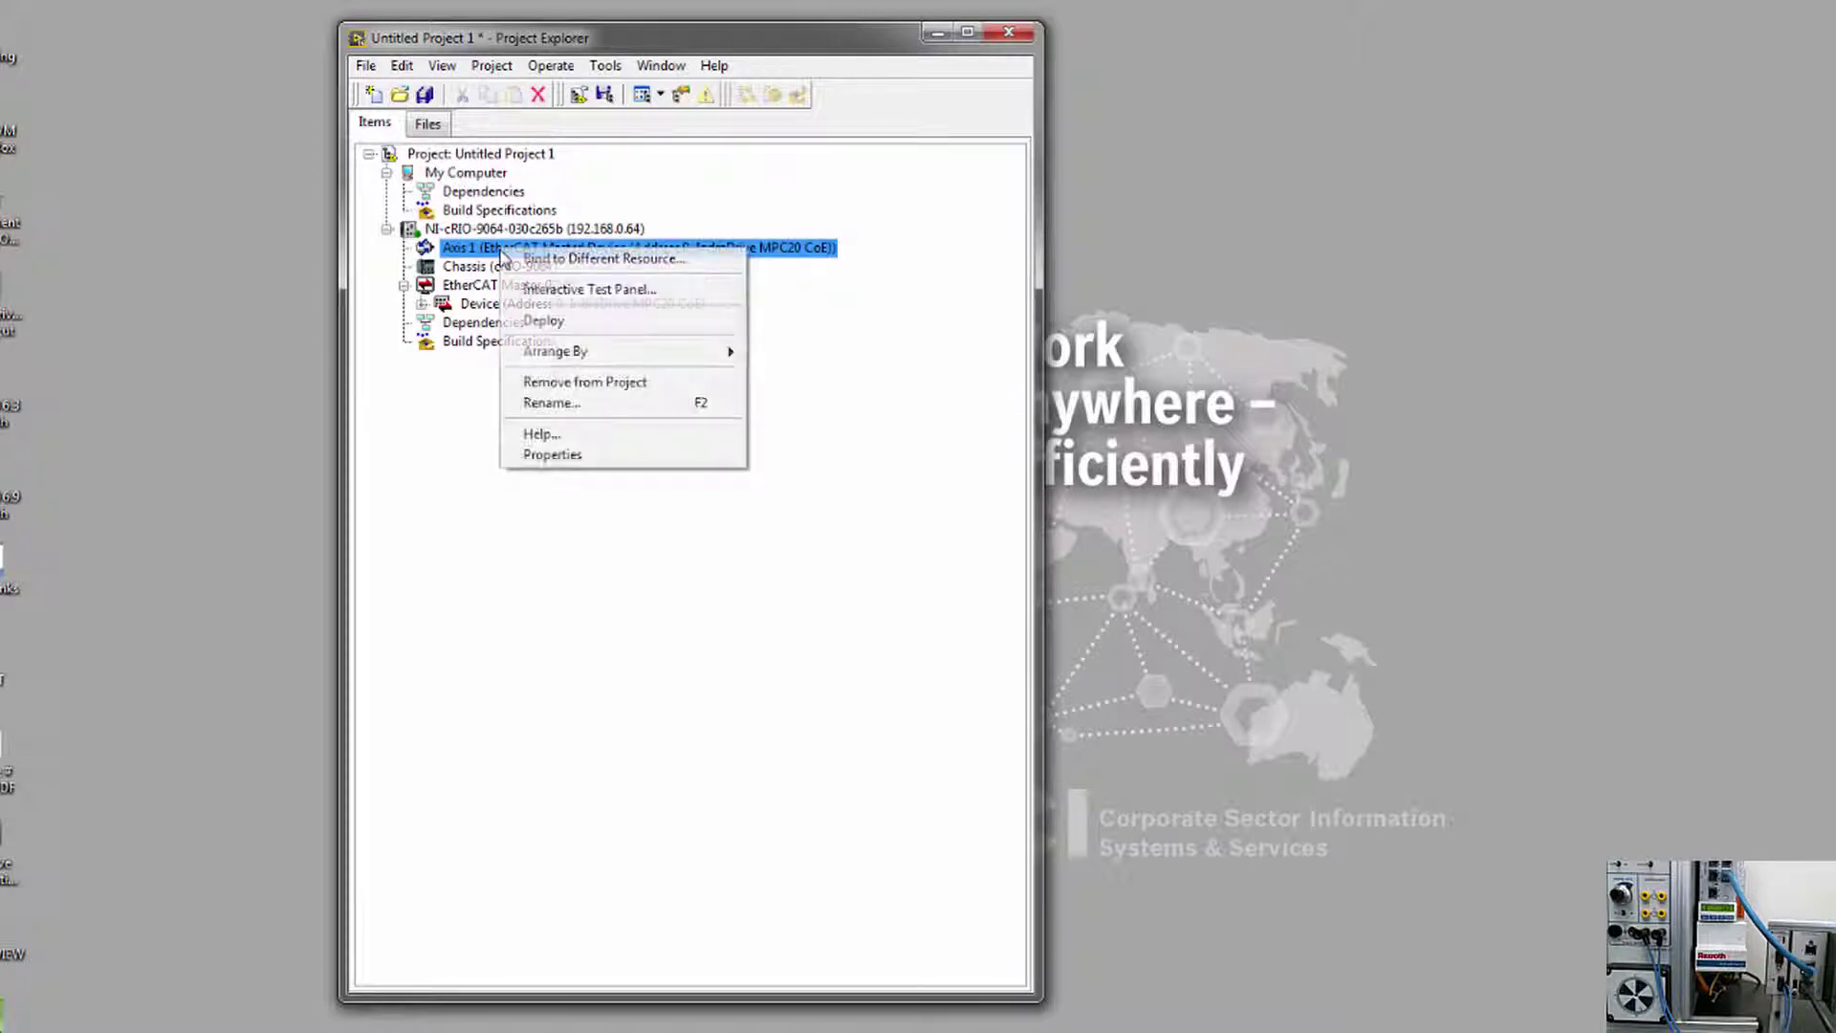
Set Axis 1's encoder to 1000 counts per unit with Deg units and apply
{"action": "left_click", "coordinate": [528, 456]}
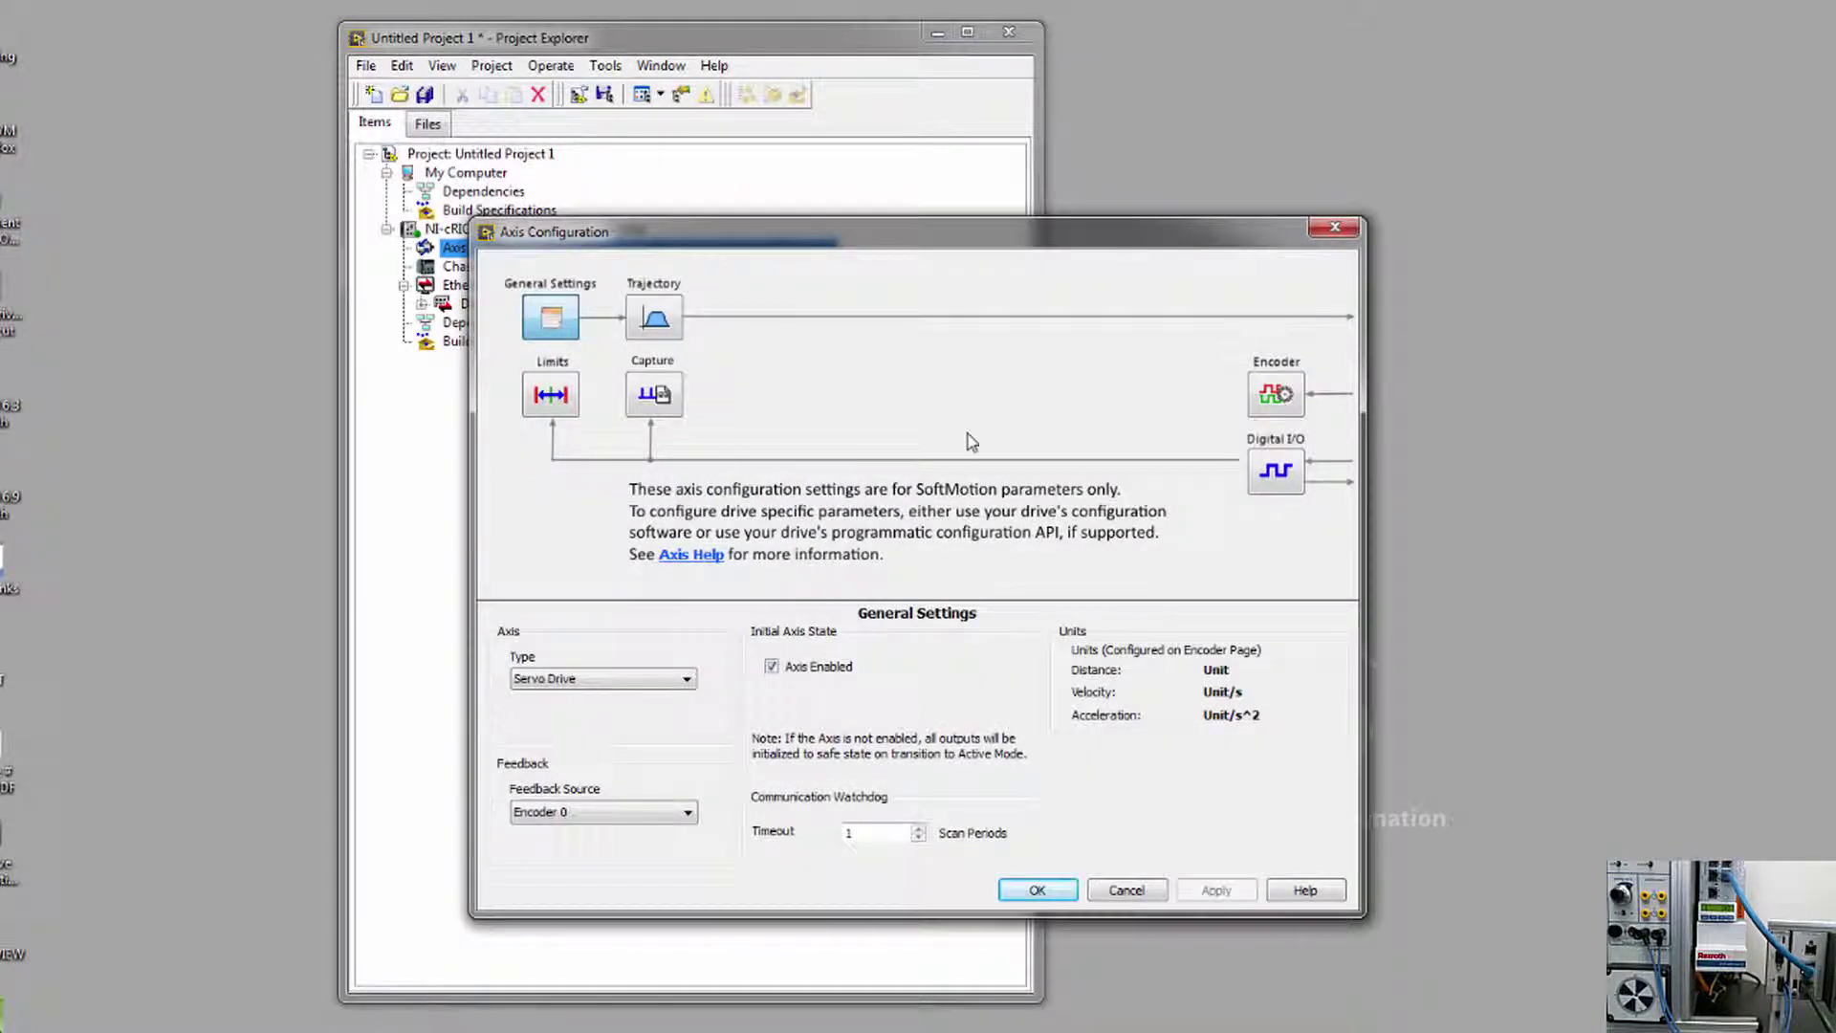
{"action": "left_click", "coordinate": [1276, 394]}
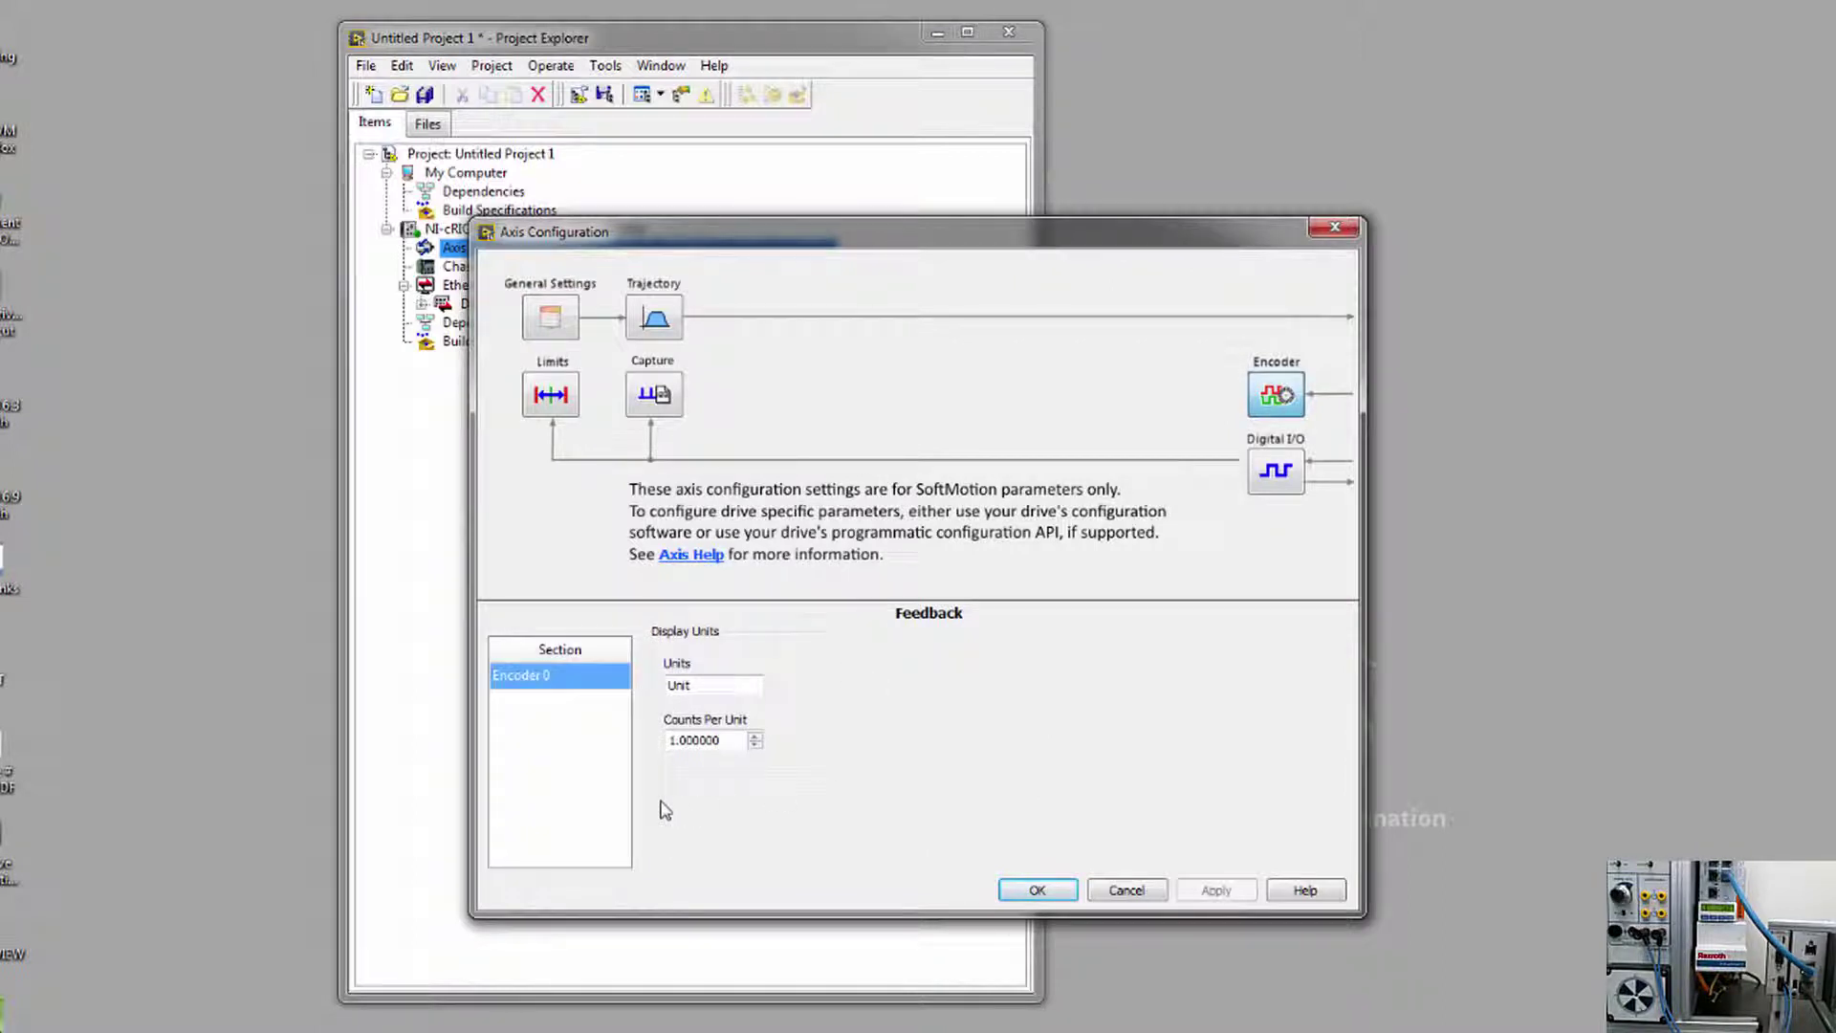
{"action": "left_click_drag", "start_coordinate": [731, 740], "coordinate": [627, 810]}
{"action": "type", "text": "1000"}
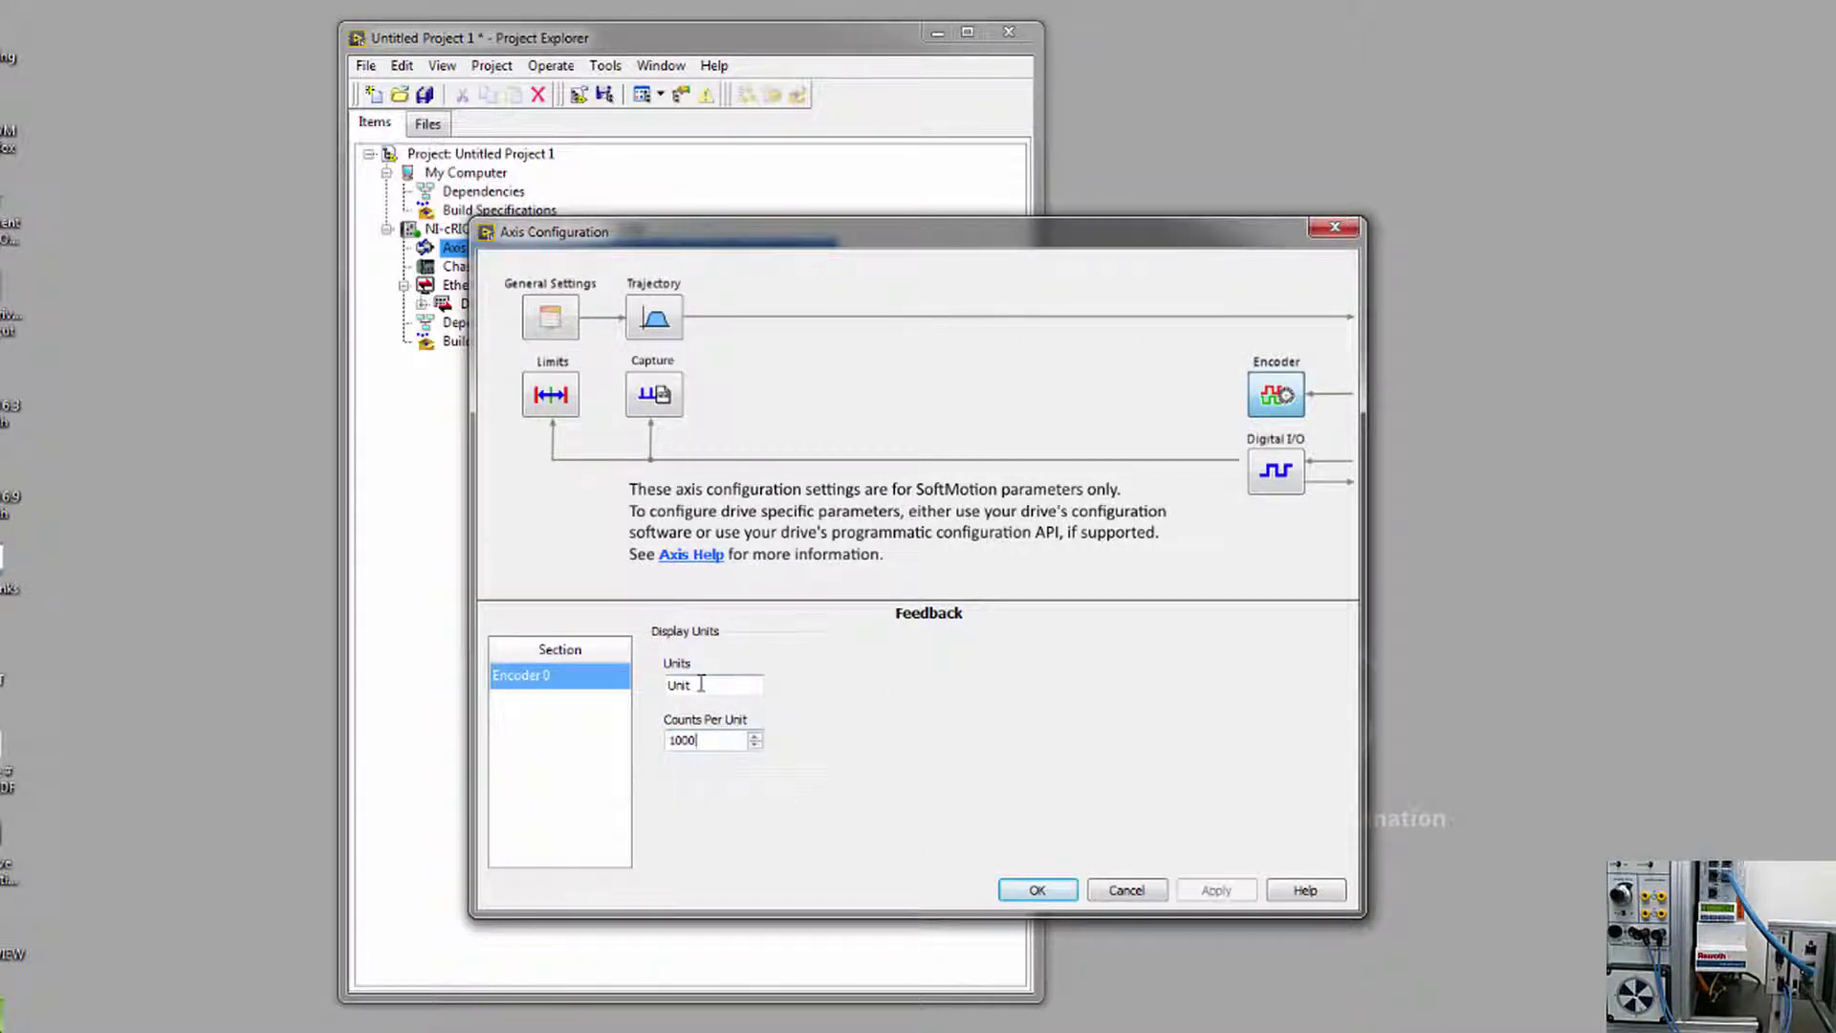
{"action": "left_click_drag", "start_coordinate": [701, 684], "coordinate": [627, 681]}
{"action": "type", "text": "Deg"}
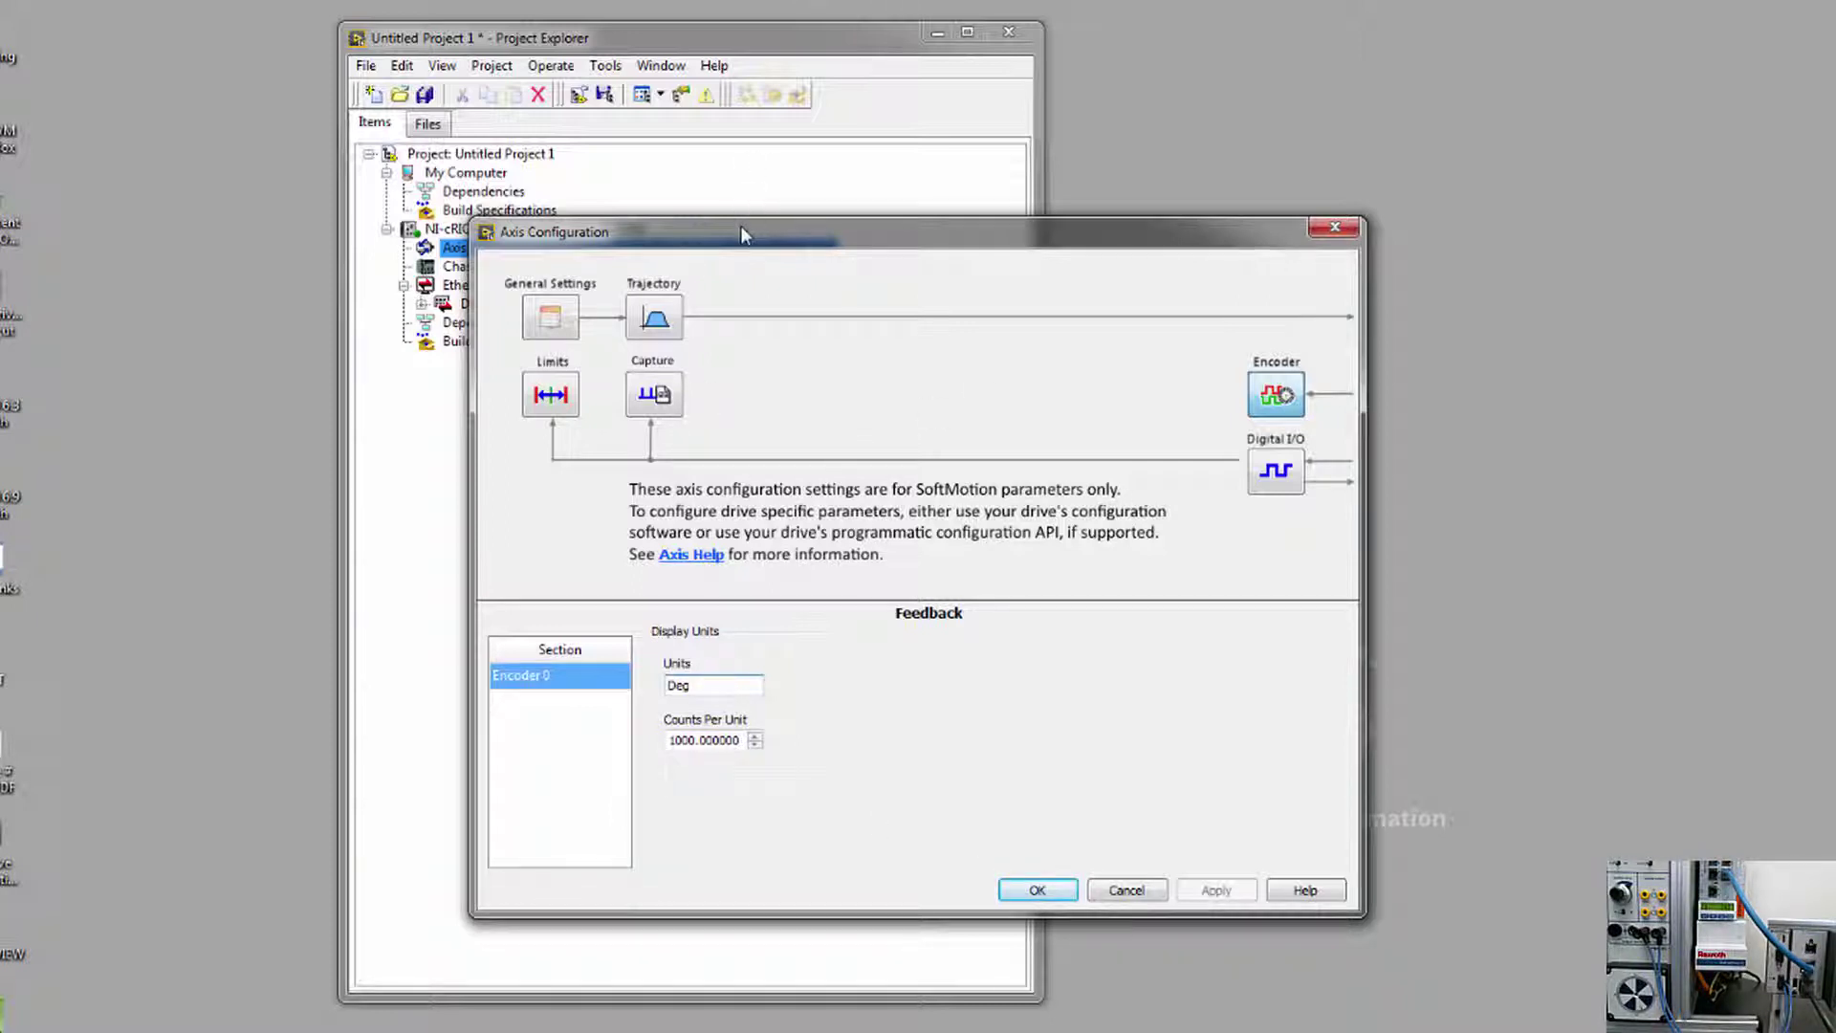
{"action": "left_click", "coordinate": [1041, 887]}
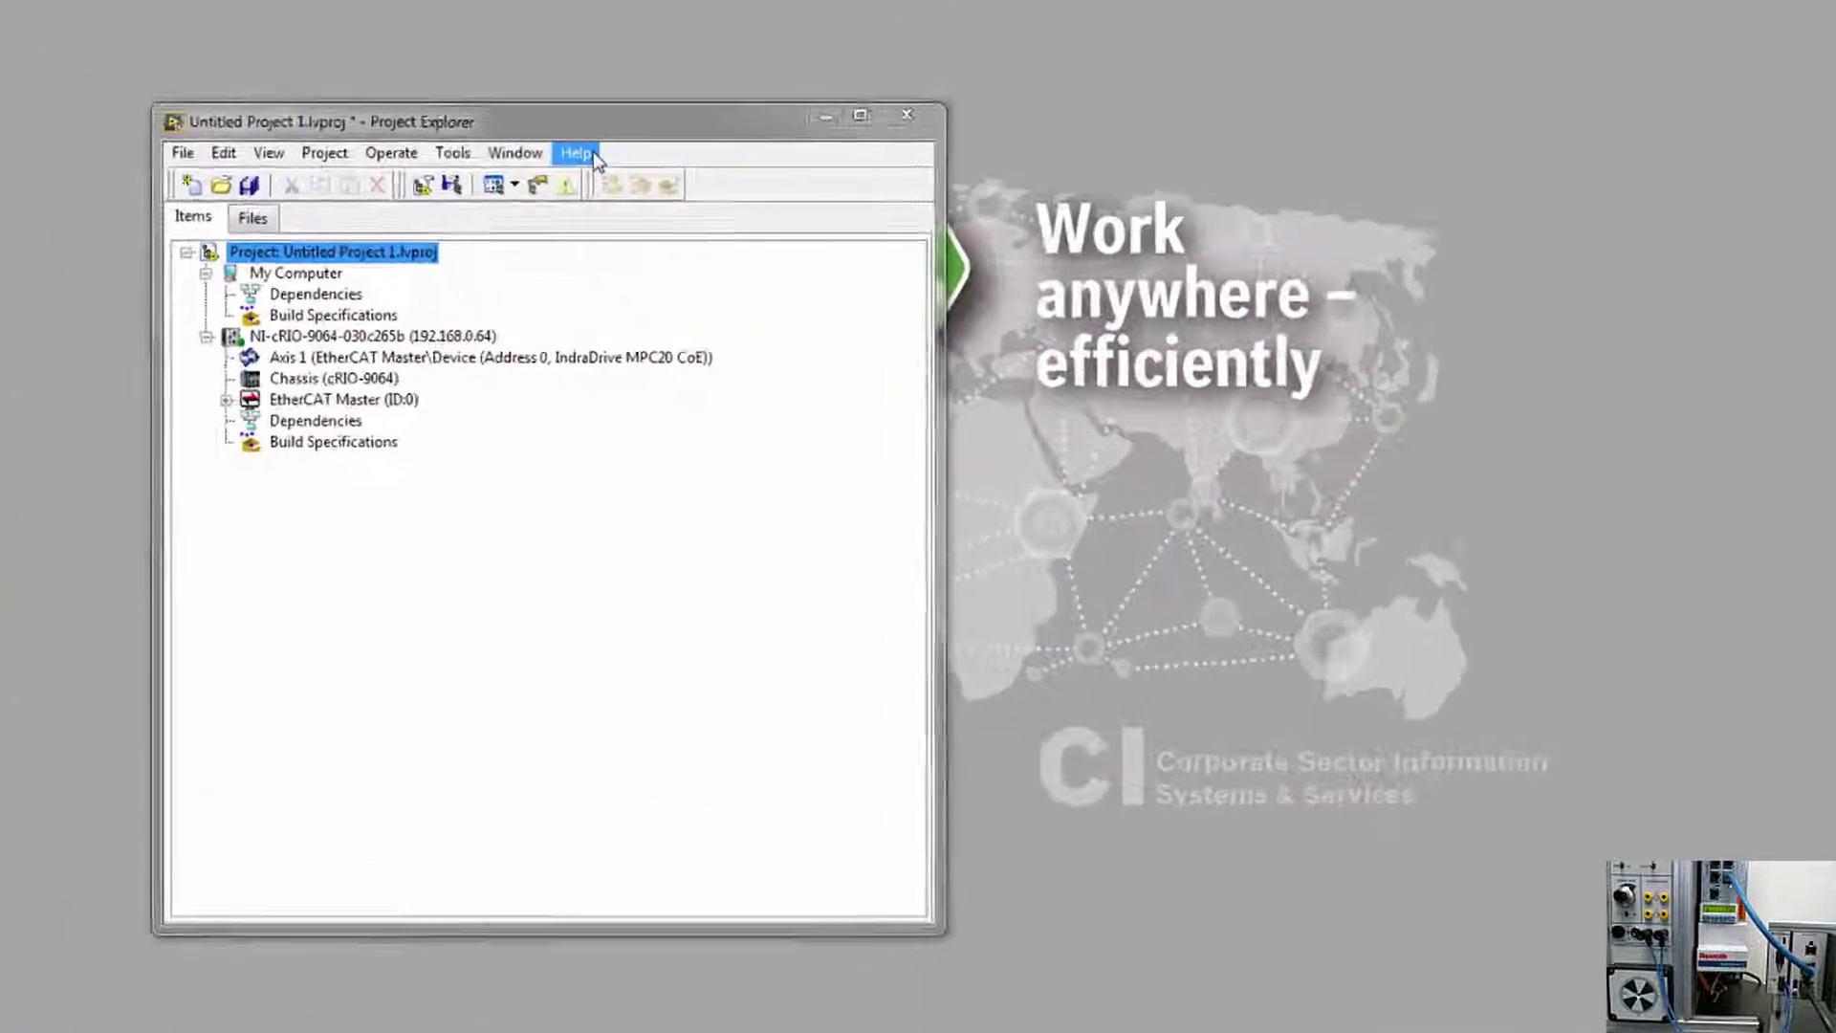
Open Axis Straight Line.lvproj from Find Examples under SoftMotion > Express VIs > Single Axis
{"action": "left_click", "coordinate": [577, 153]}
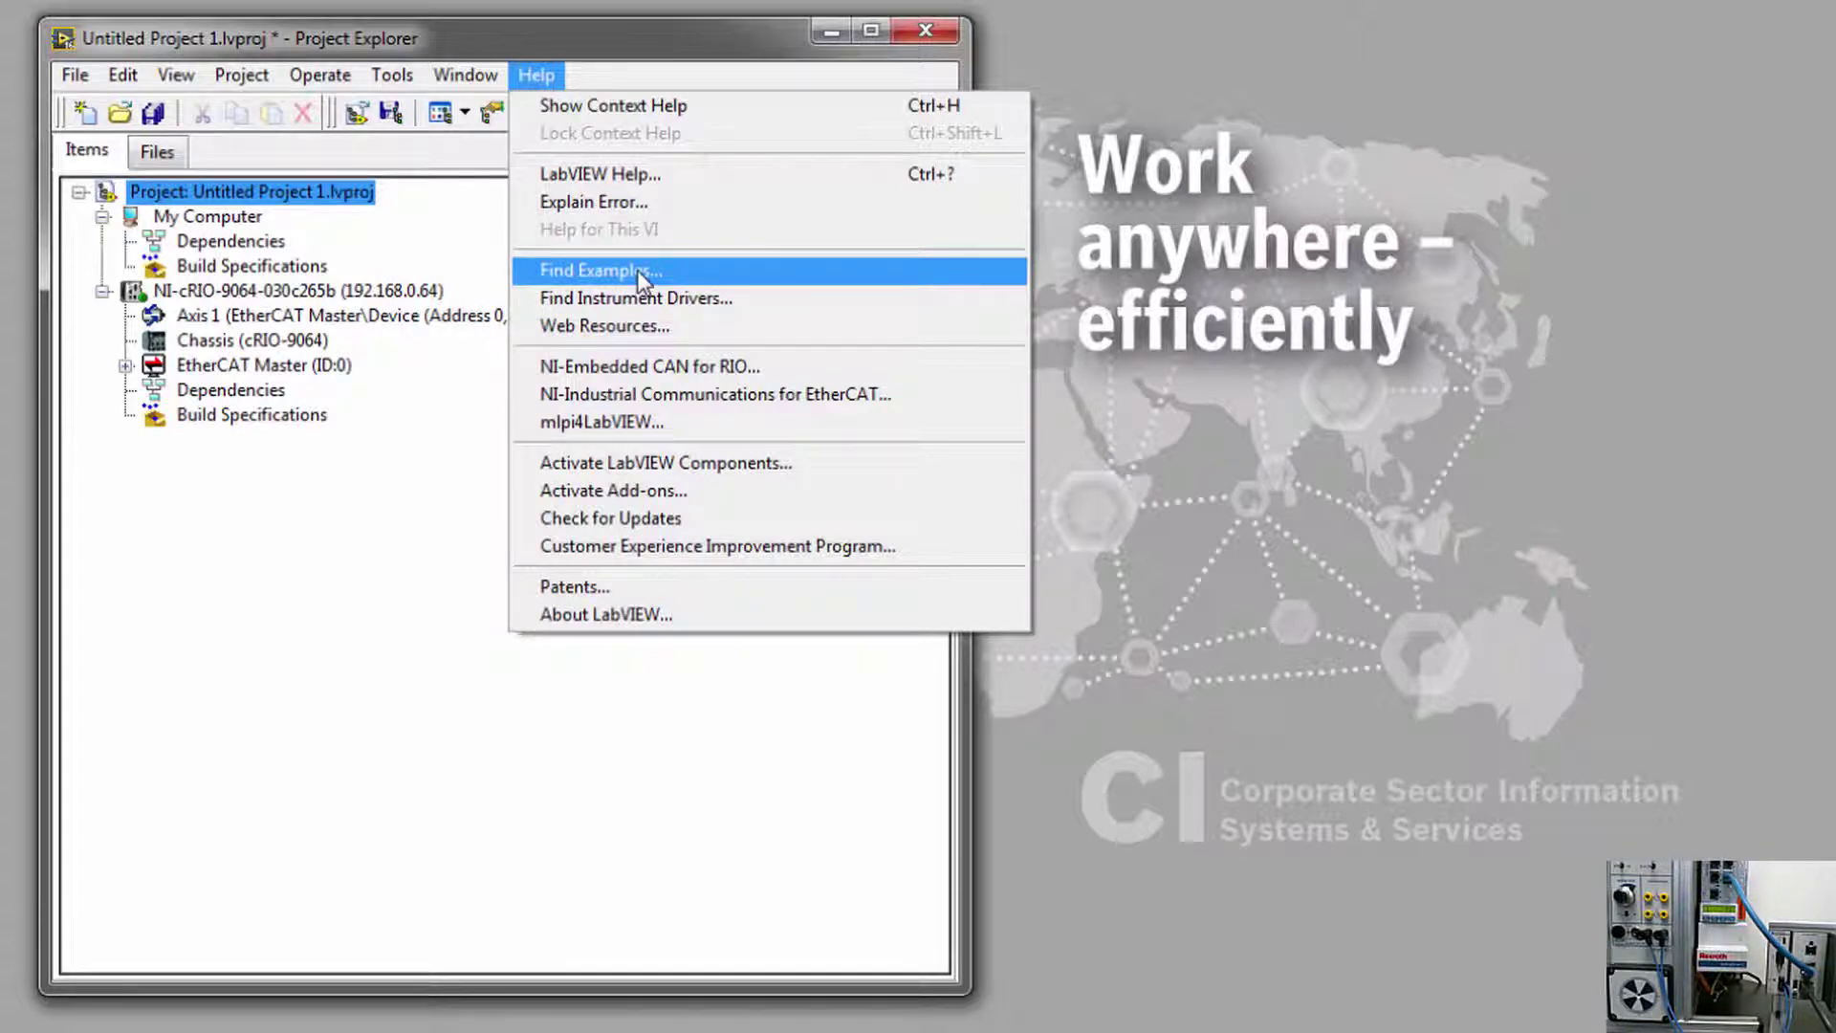
{"action": "left_click", "coordinate": [637, 270]}
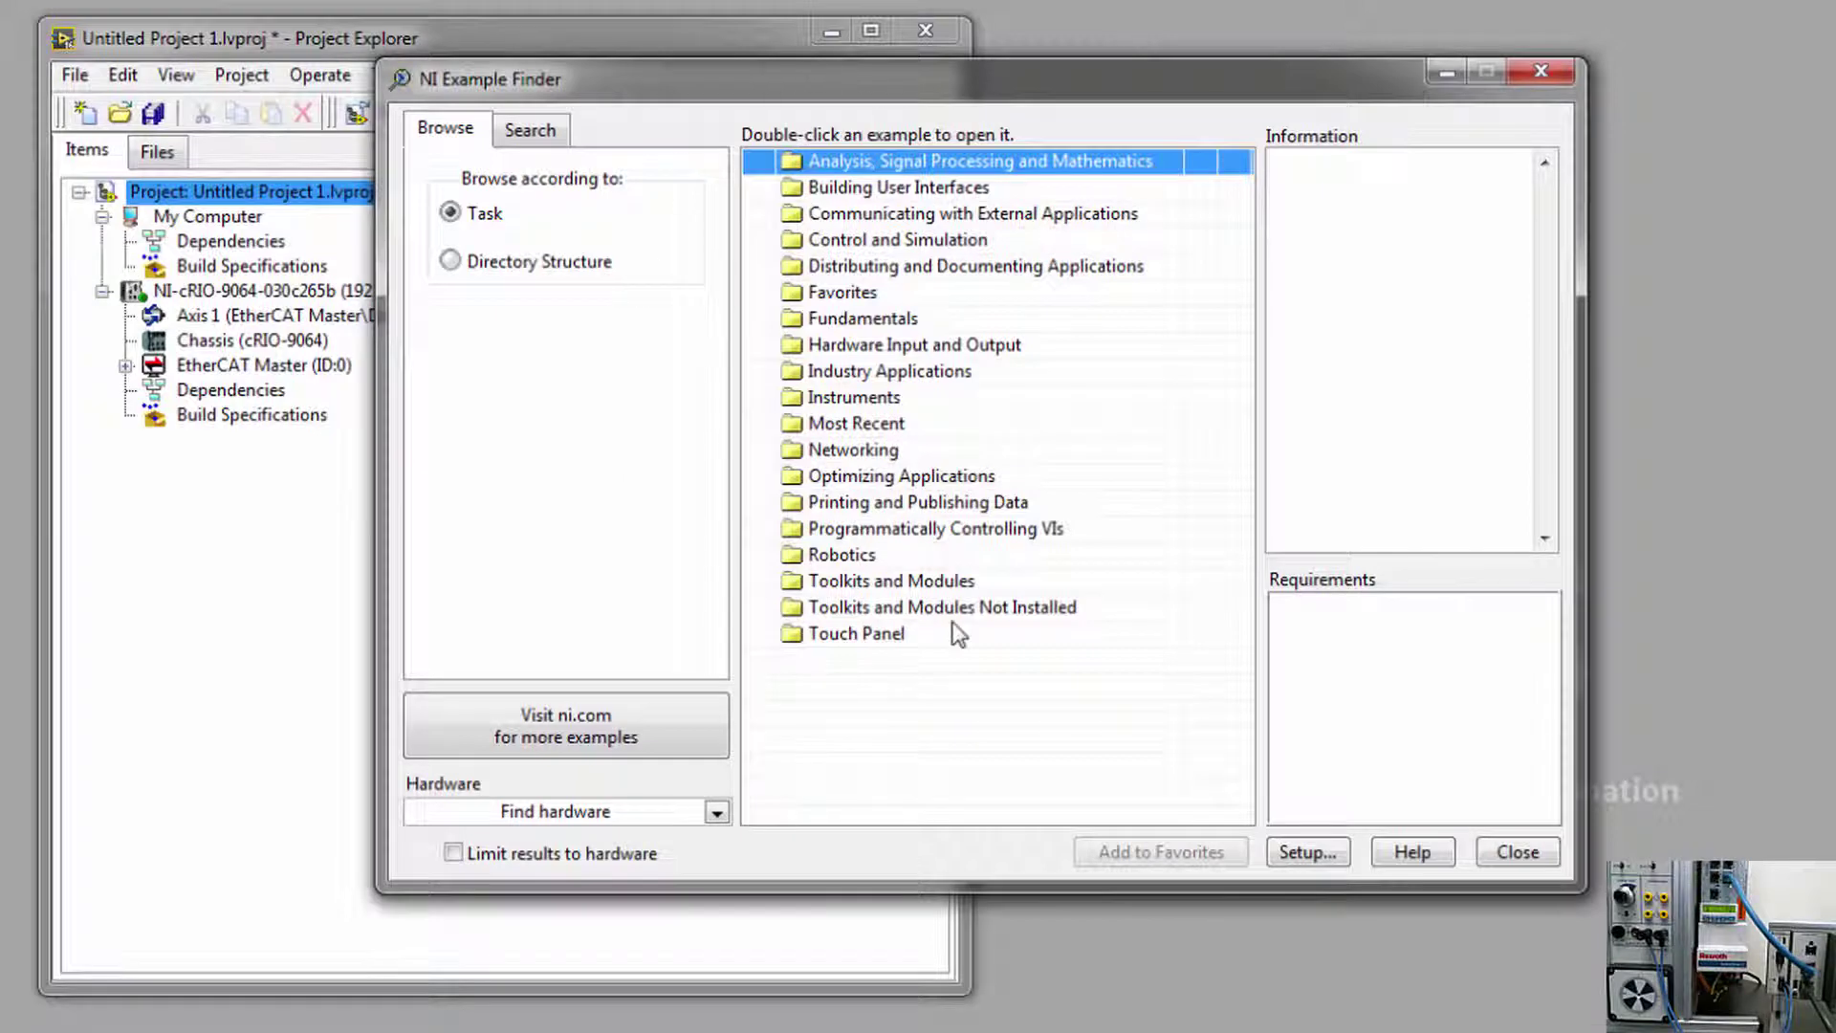
{"action": "double_click", "coordinate": [897, 581]}
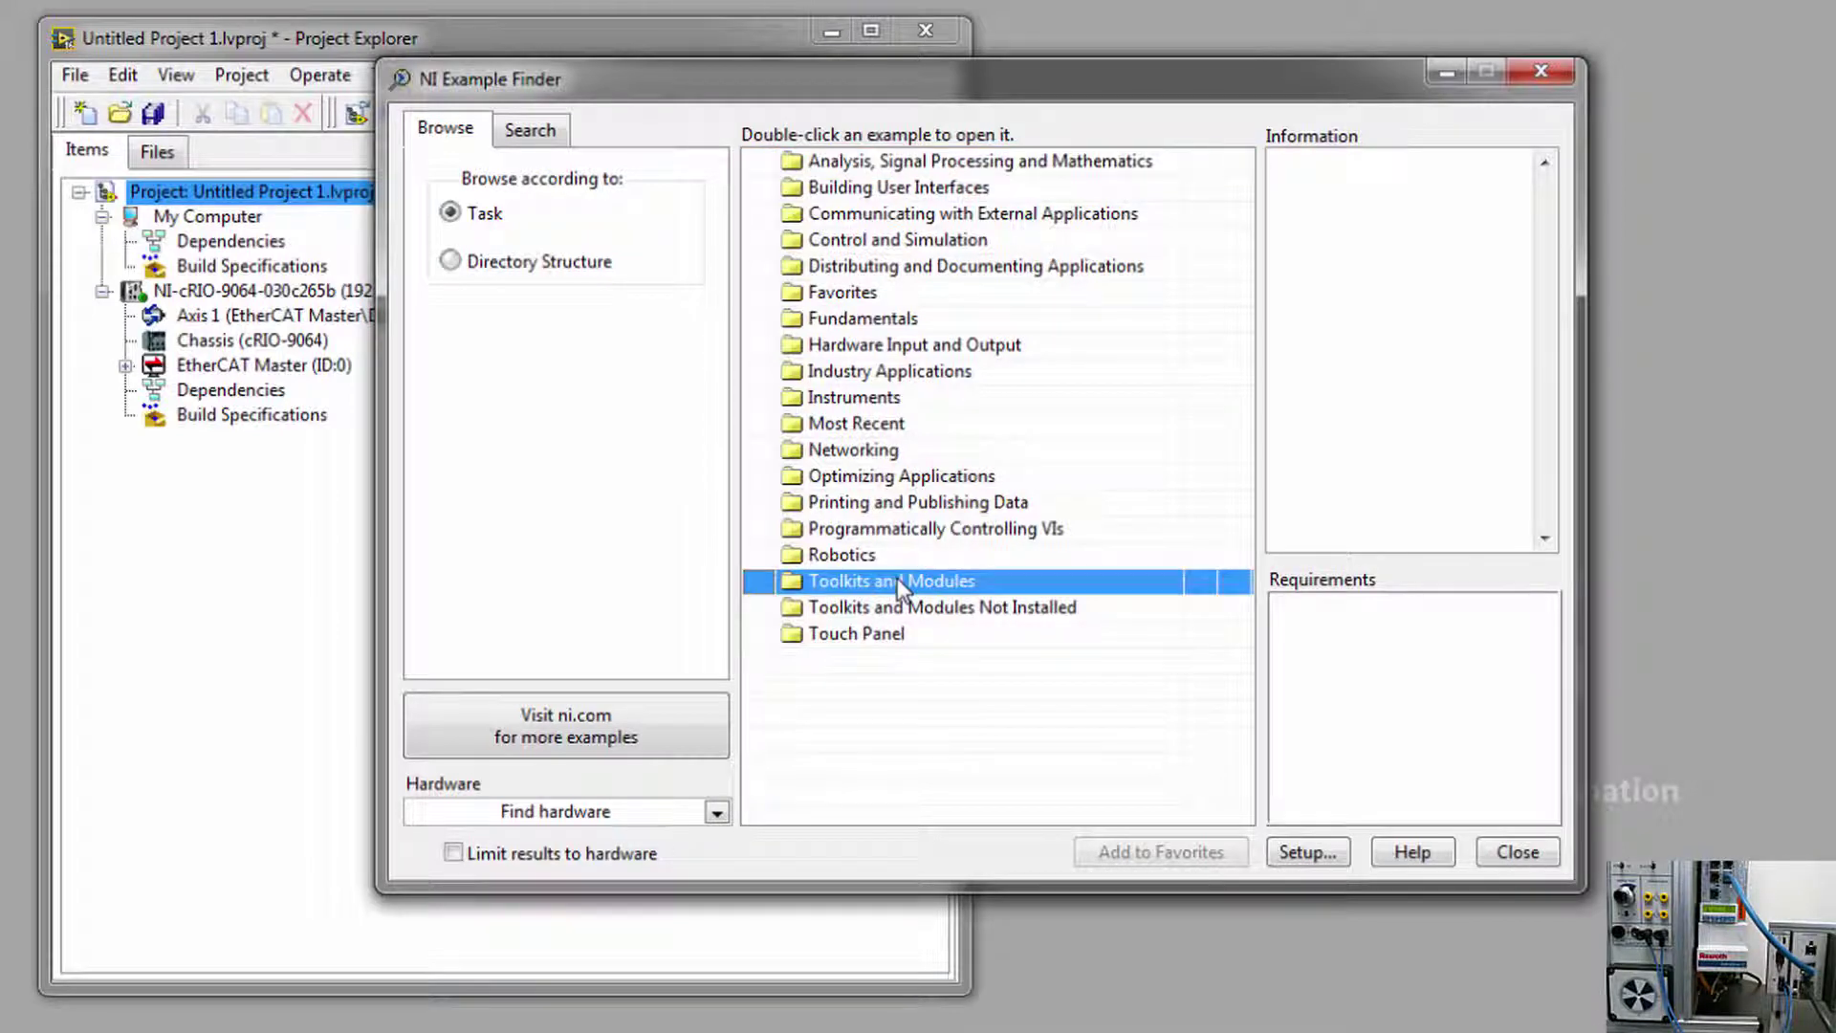
{"action": "left_click", "coordinate": [887, 792]}
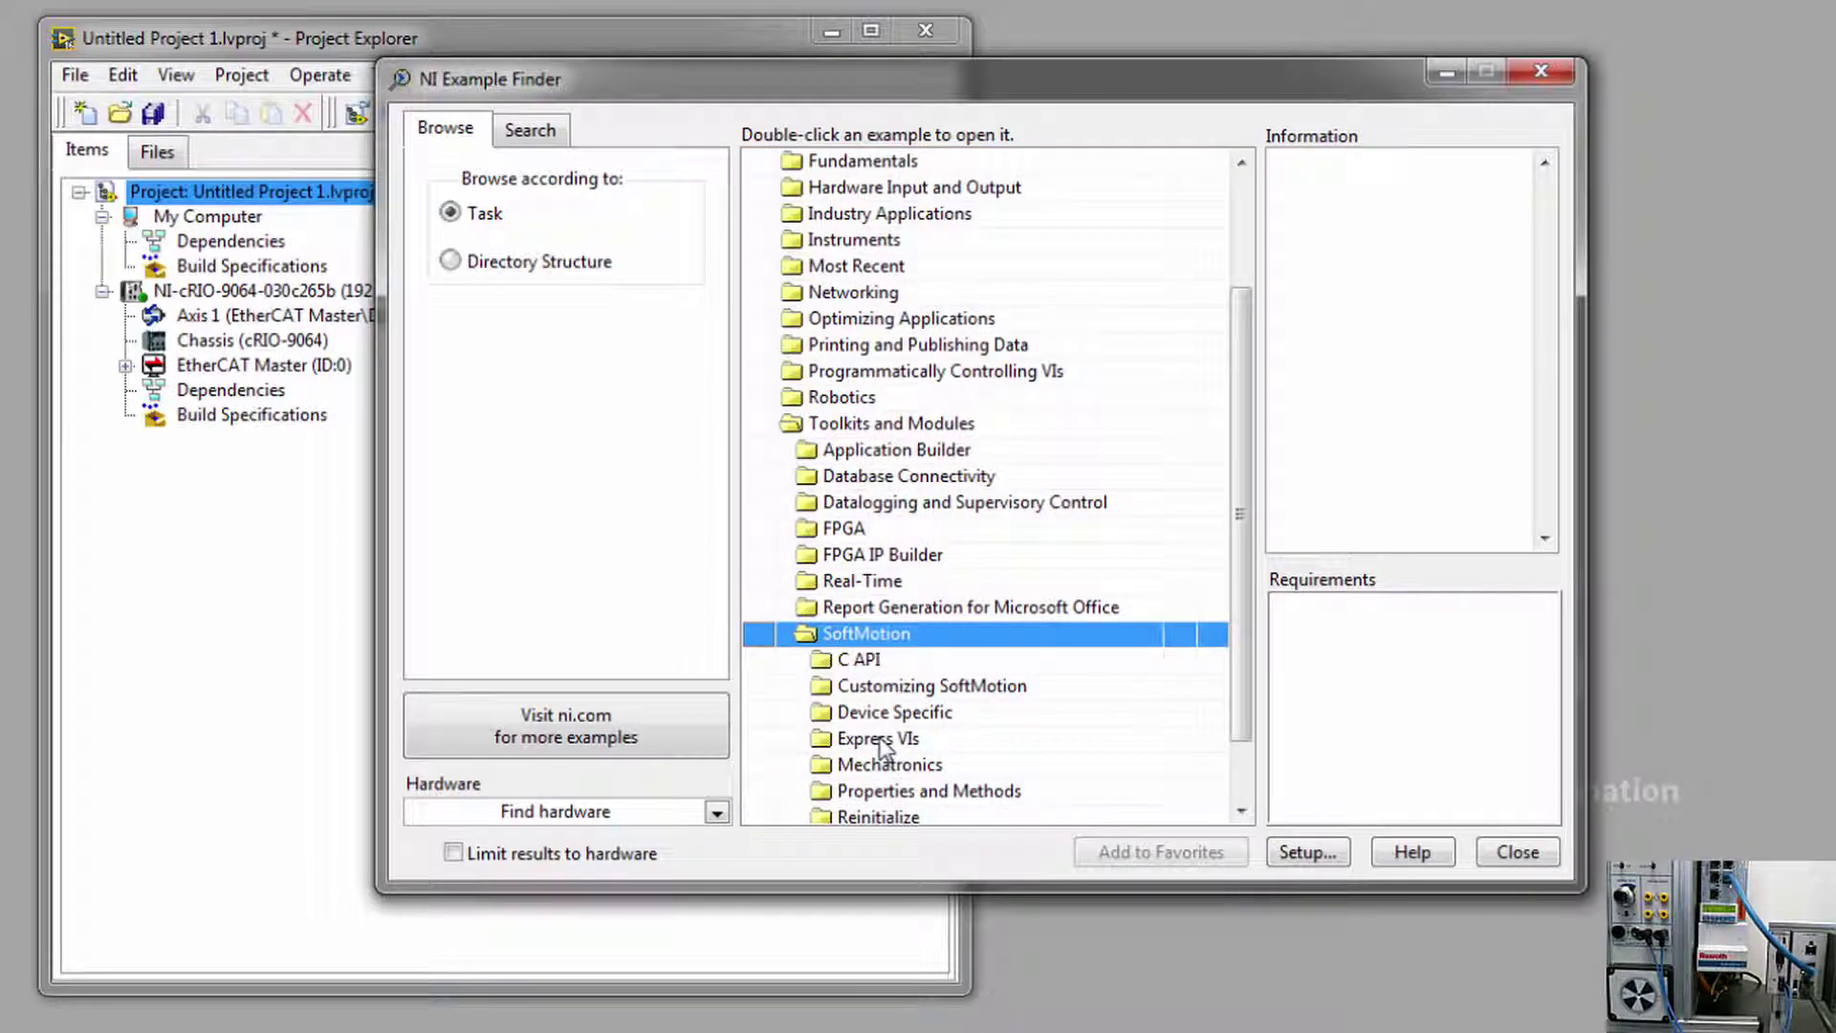
{"action": "double_click", "coordinate": [880, 737]}
{"action": "double_click", "coordinate": [892, 815]}
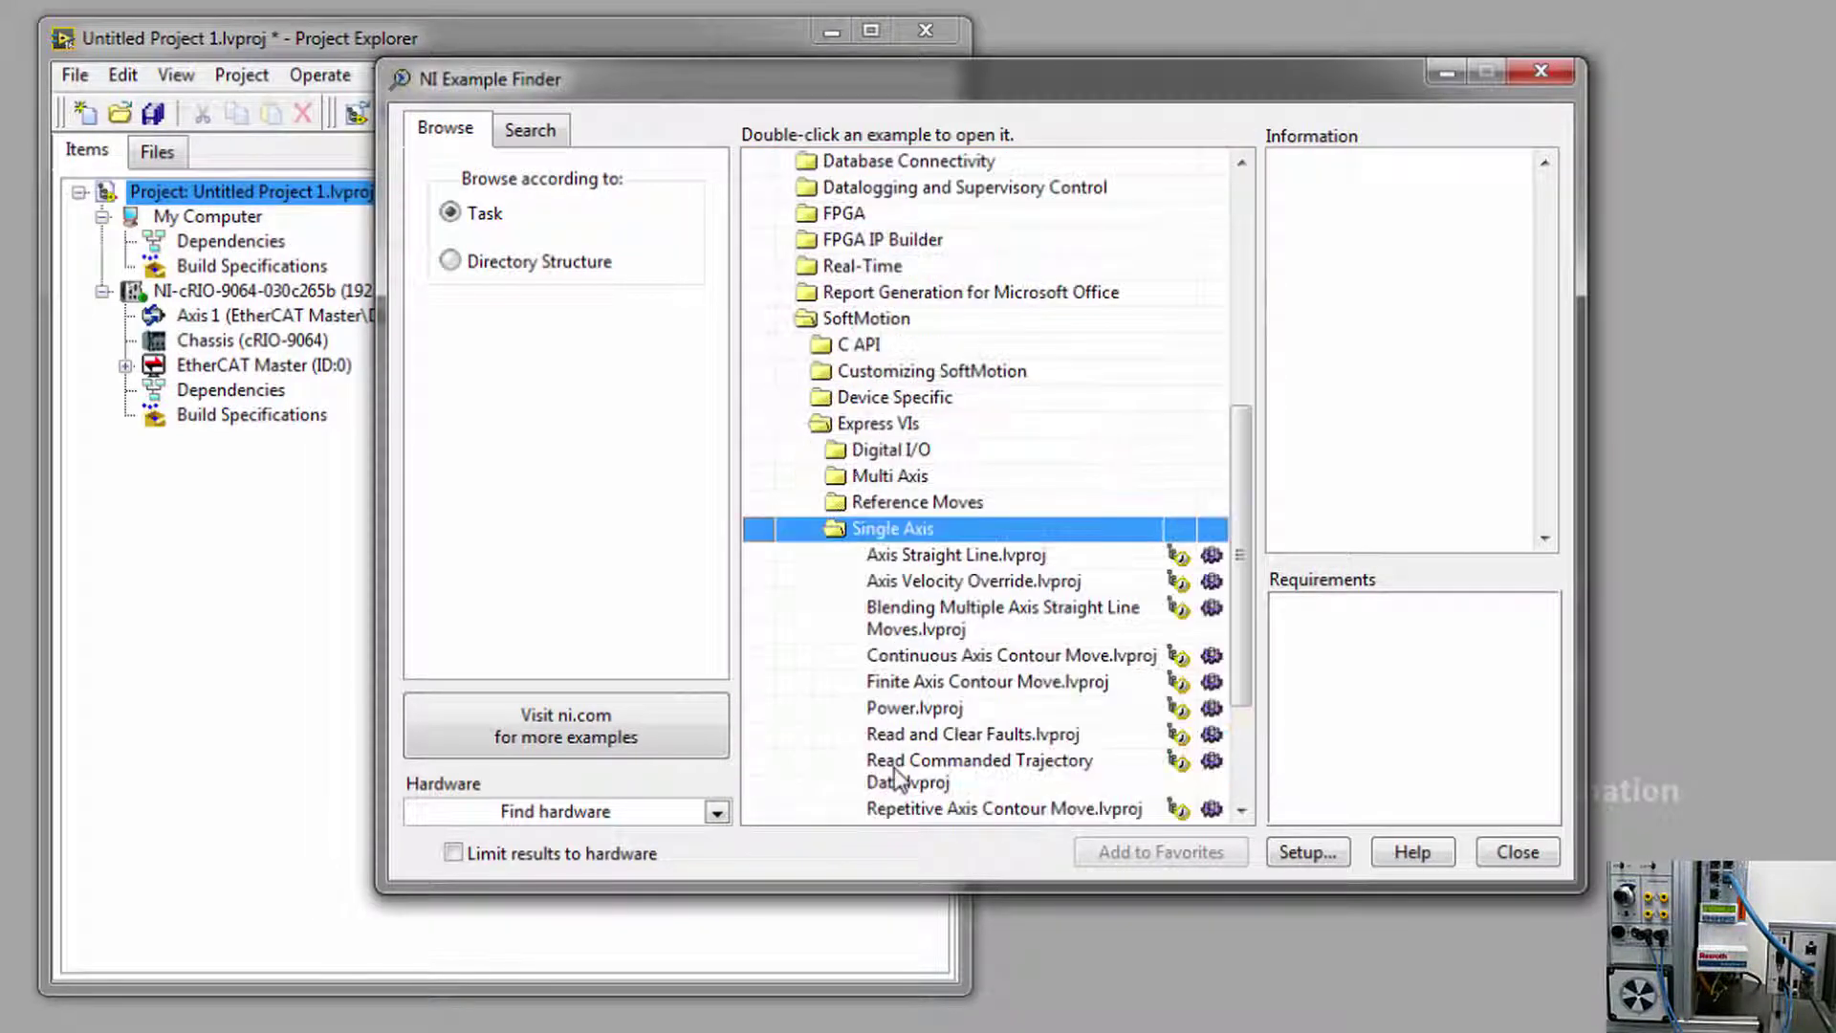
{"action": "double_click", "coordinate": [953, 554]}
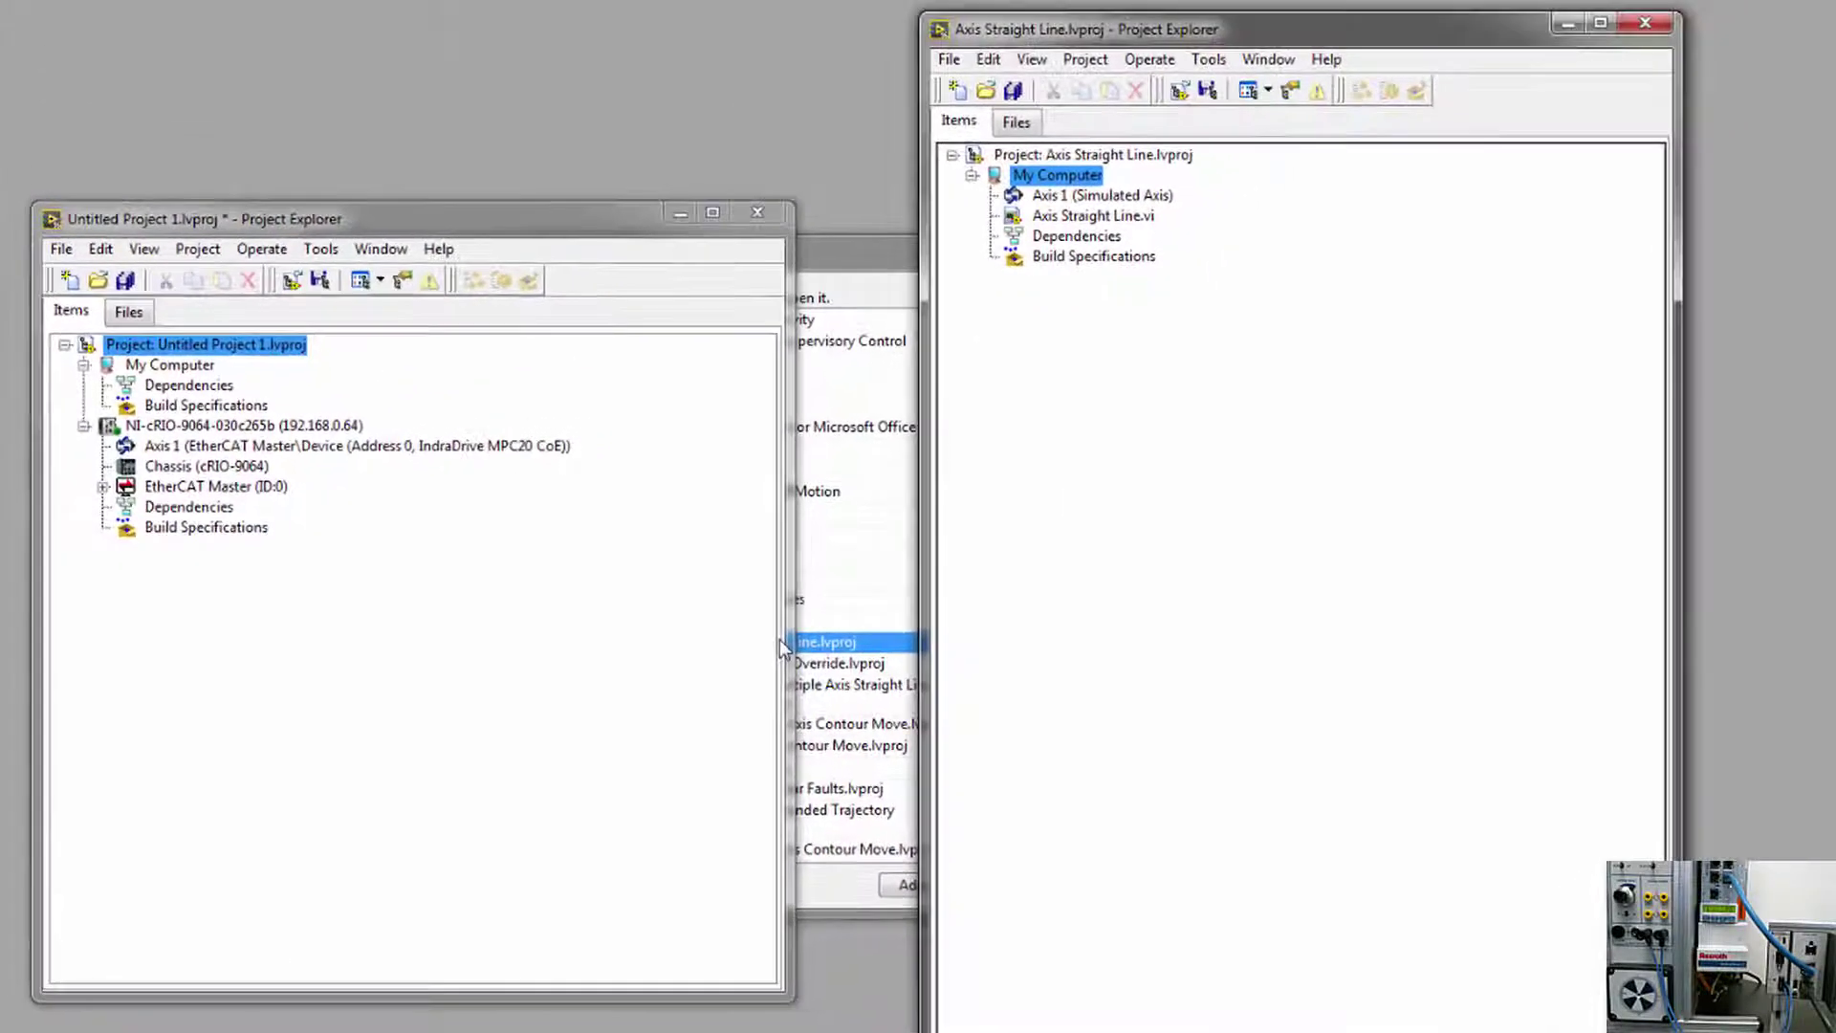
Add Axis Straight Line.vi under the NI-cRIO-9064 target, then close the example project
{"action": "left_click", "coordinate": [1096, 197]}
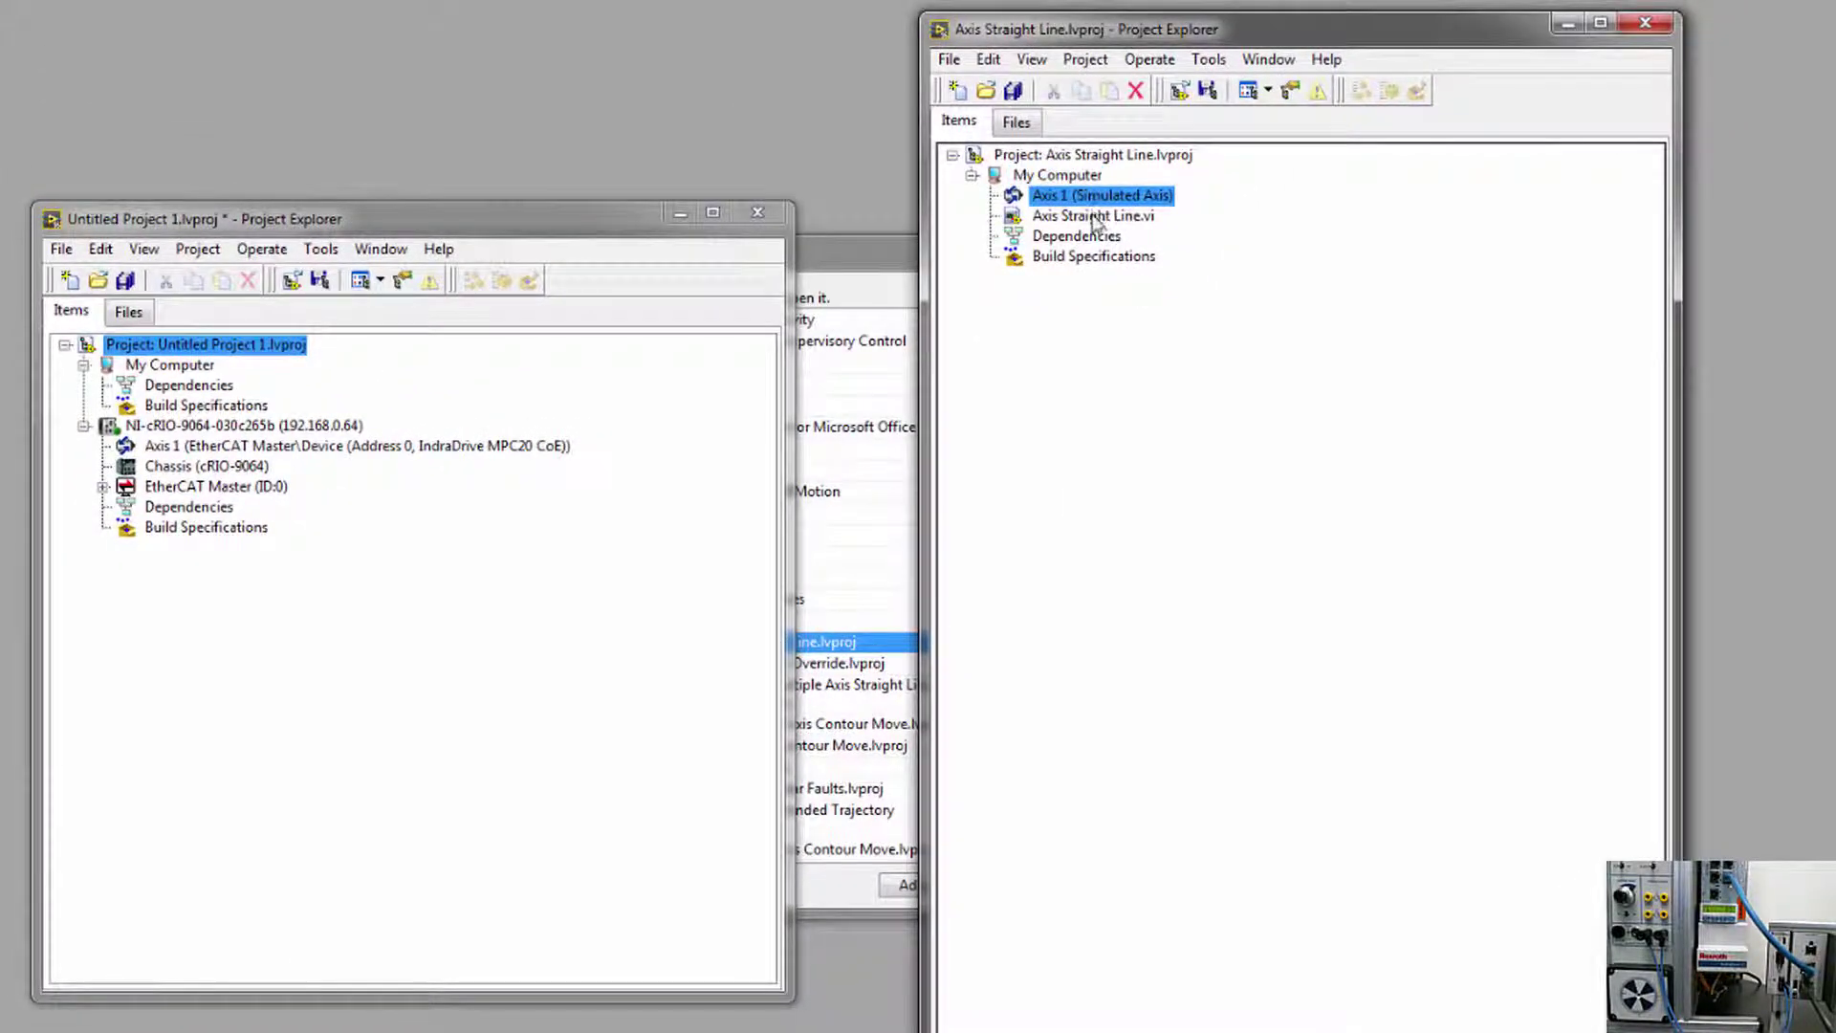
{"action": "left_click", "coordinate": [1096, 218]}
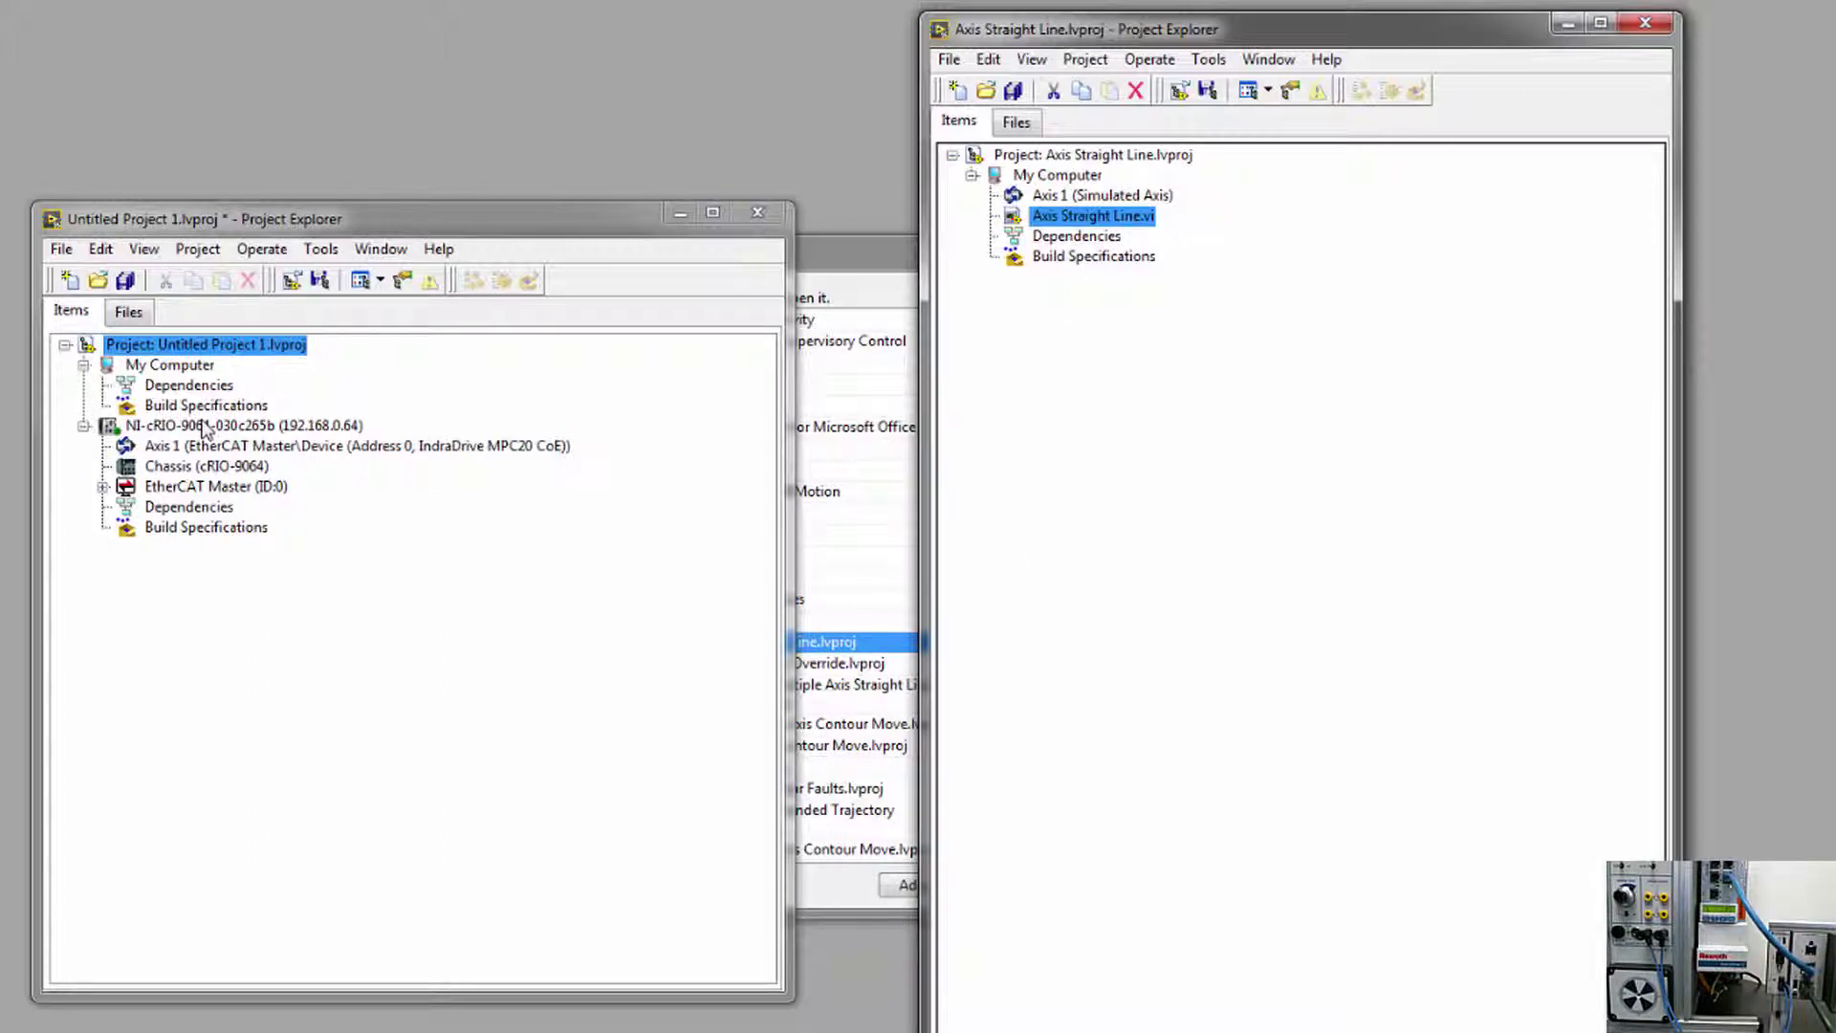
{"action": "left_click_drag", "start_coordinate": [318, 216], "coordinate": [327, 215]}
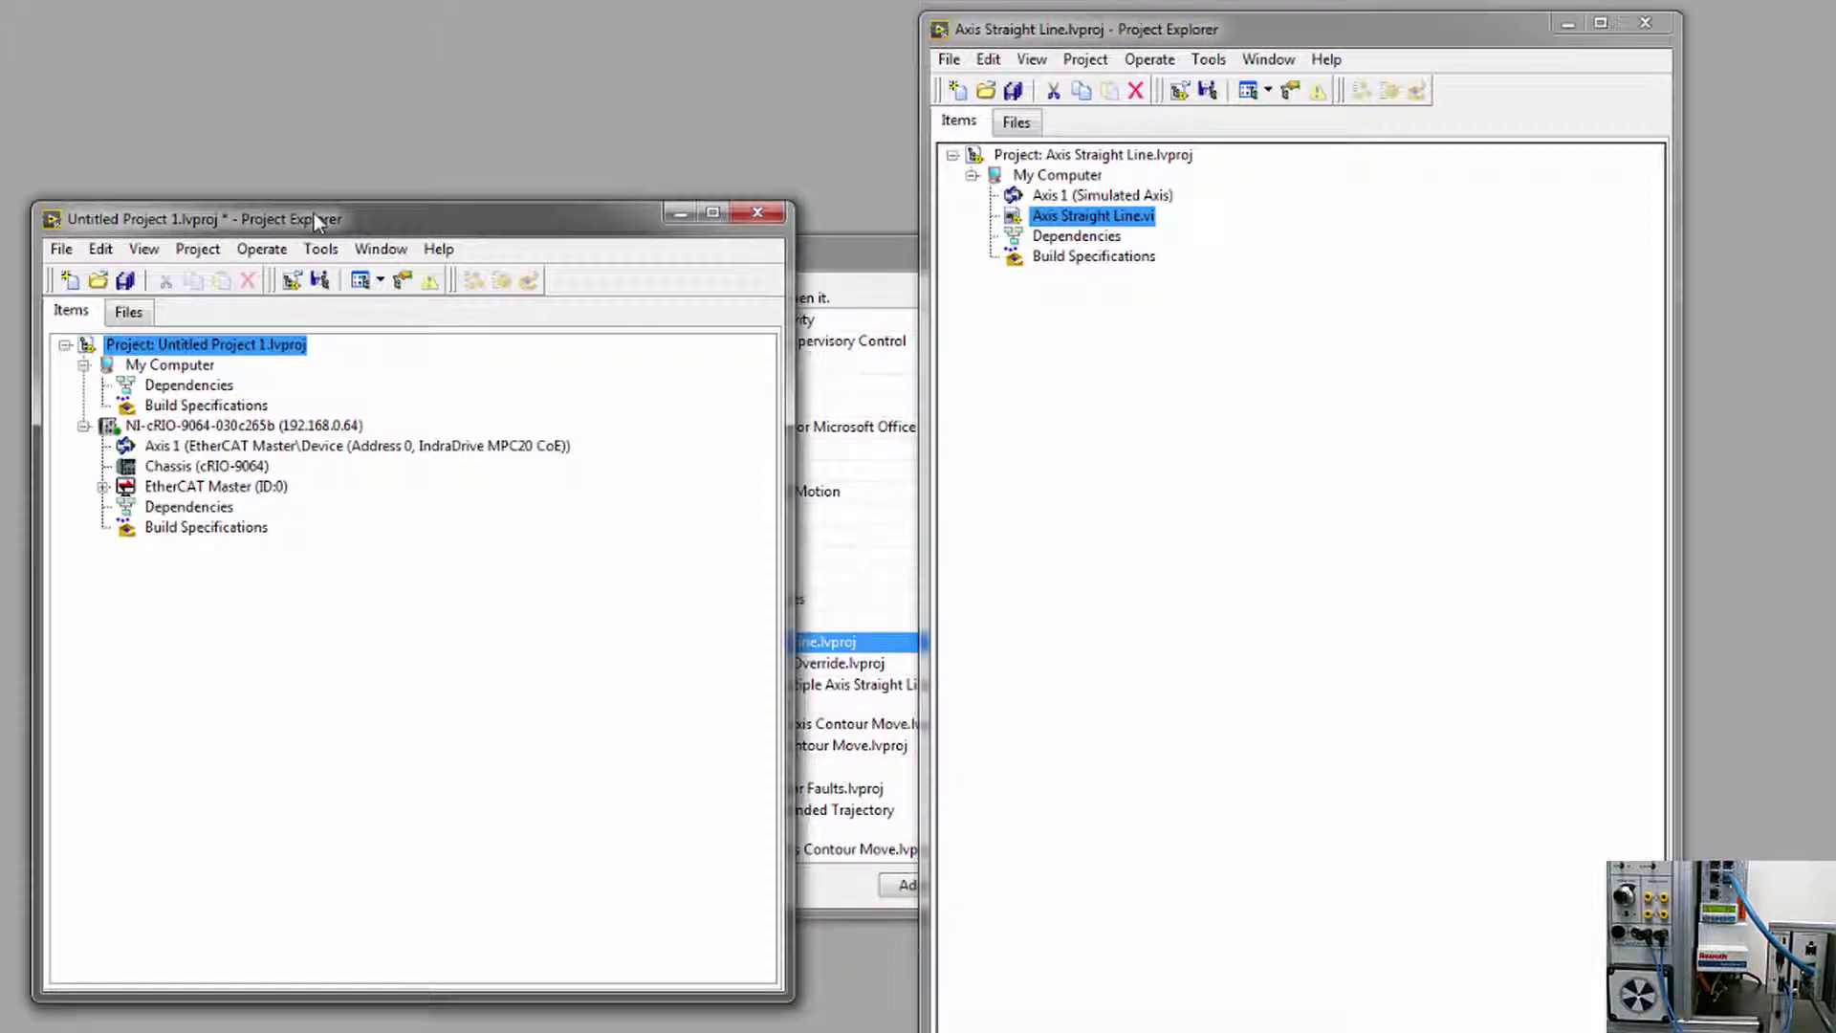
{"action": "right_click", "coordinate": [201, 428]}
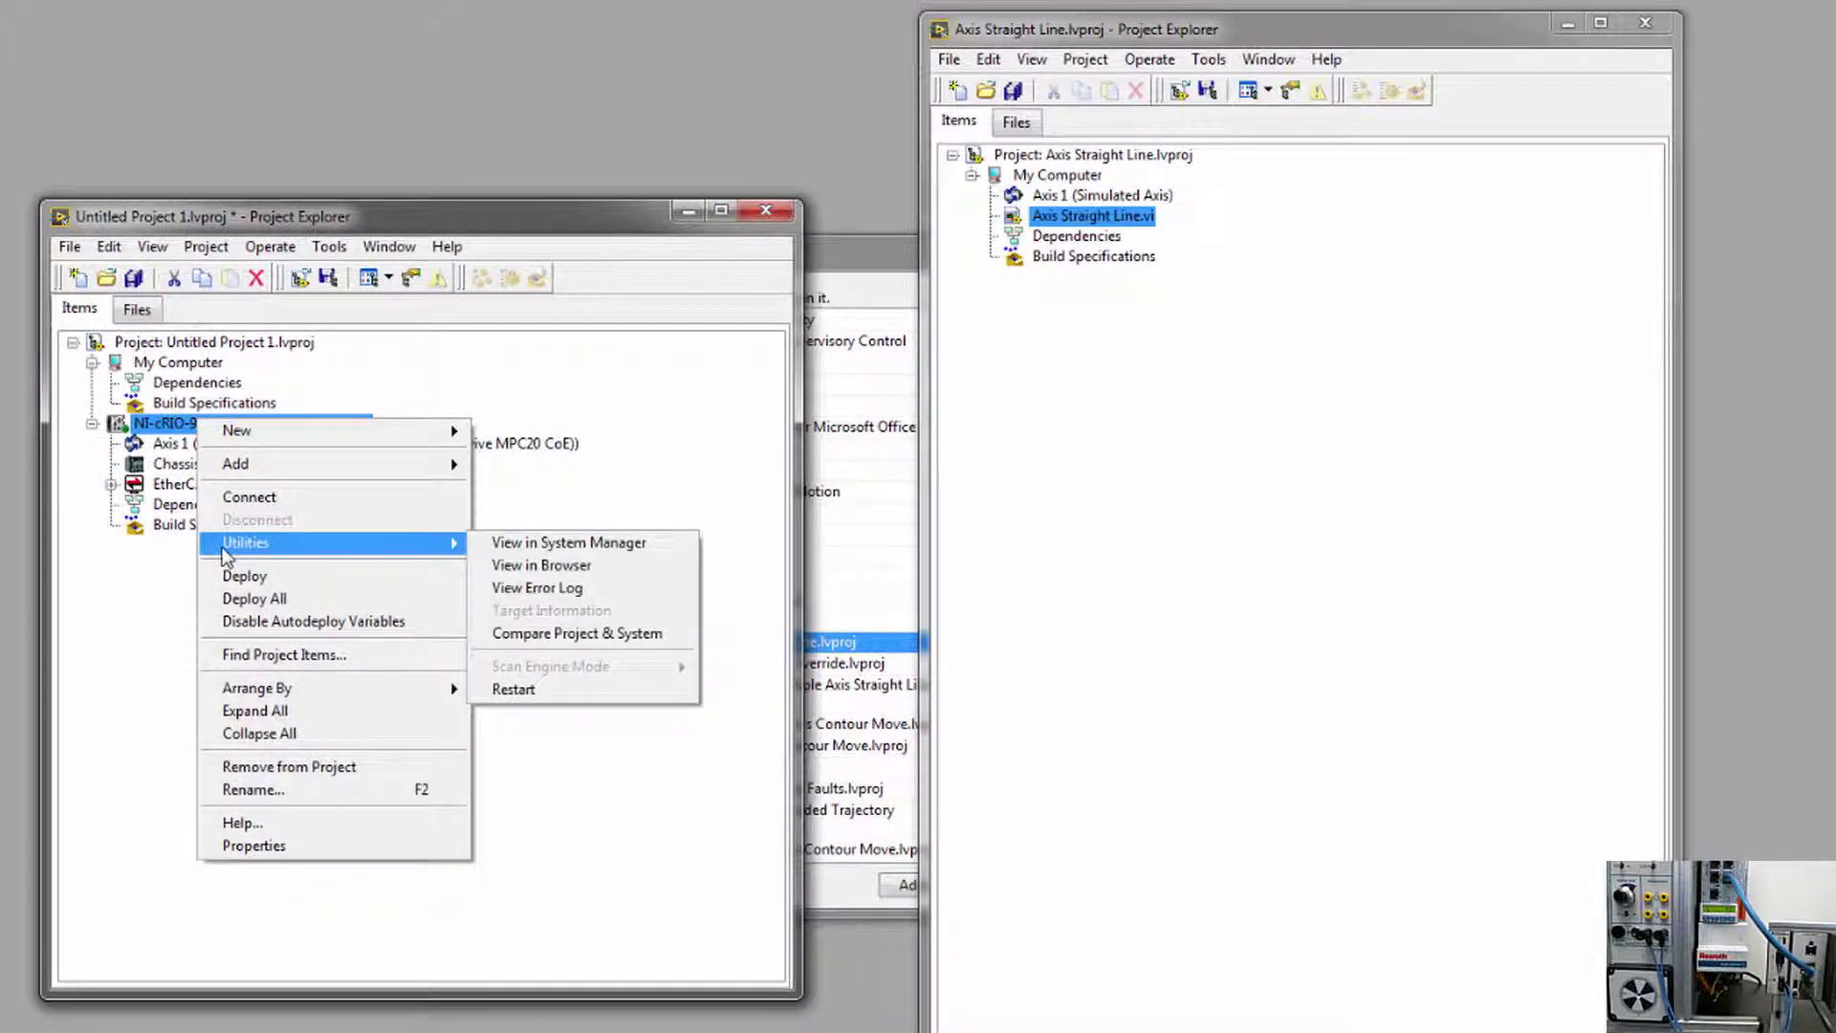
{"action": "mouse_move", "coordinate": [435, 465]}
{"action": "left_click", "coordinate": [510, 468]}
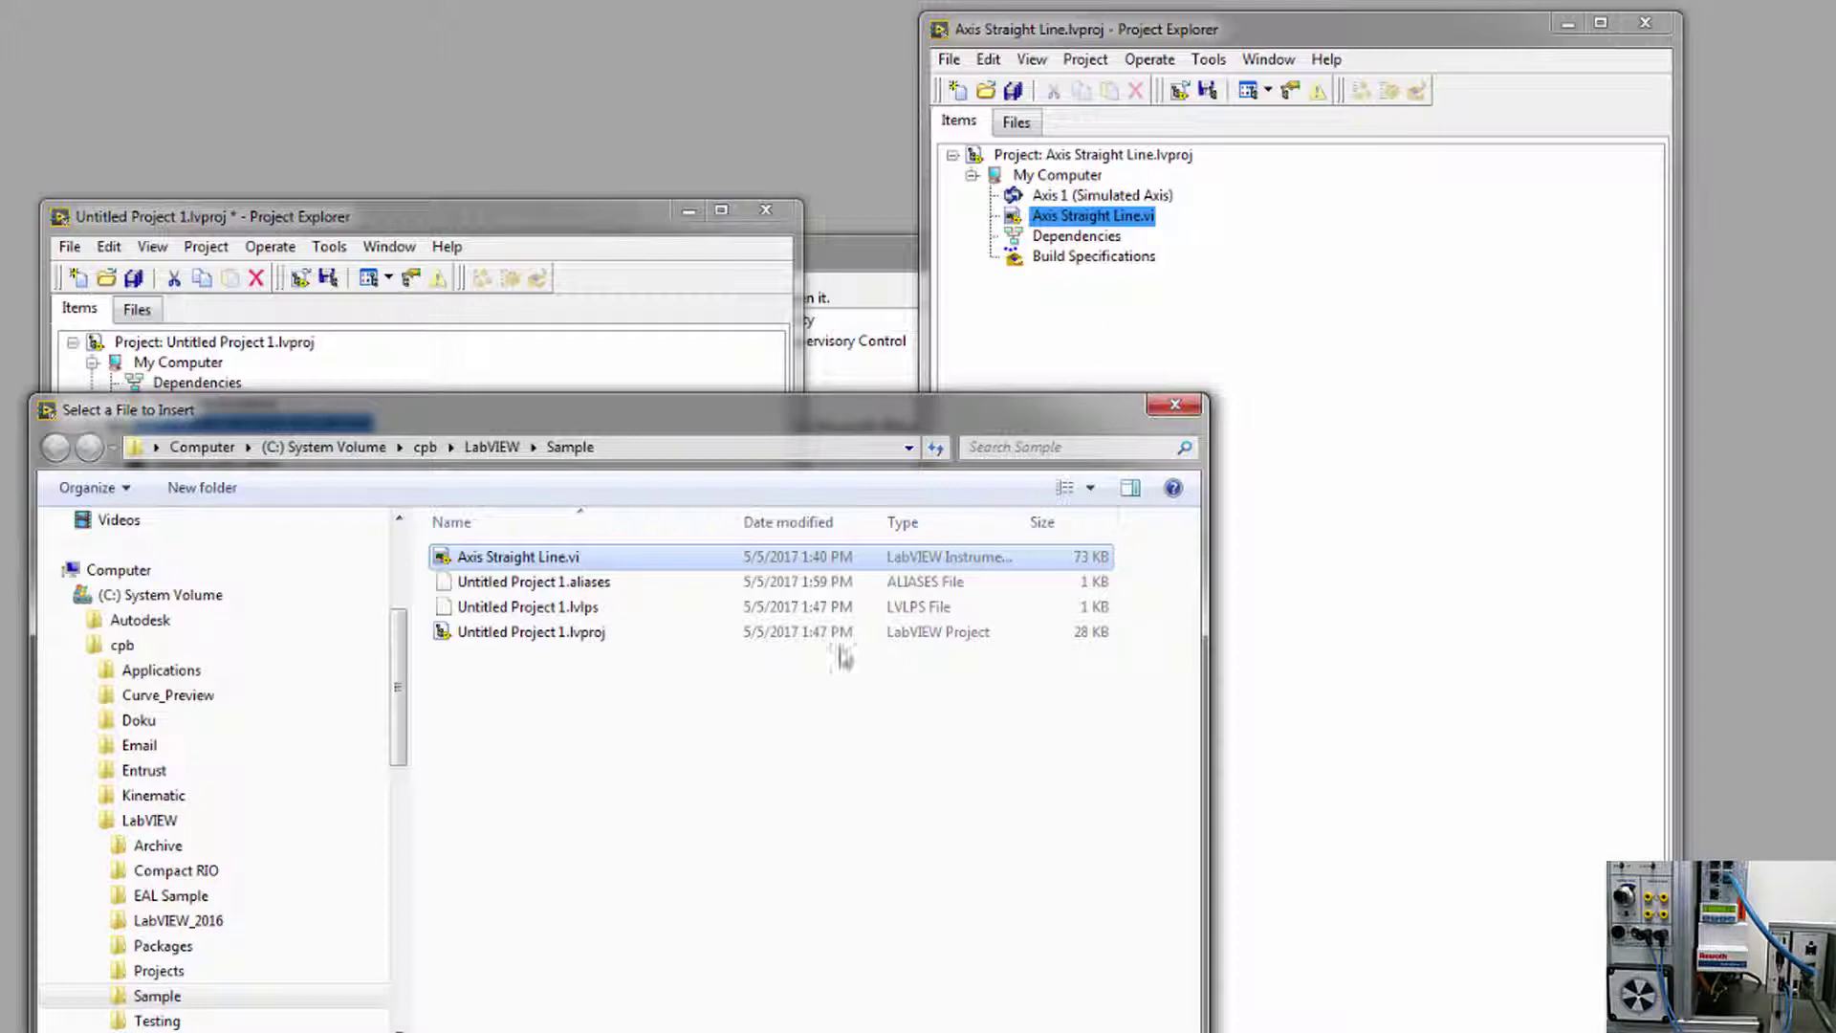
{"action": "key", "text": "Return"}
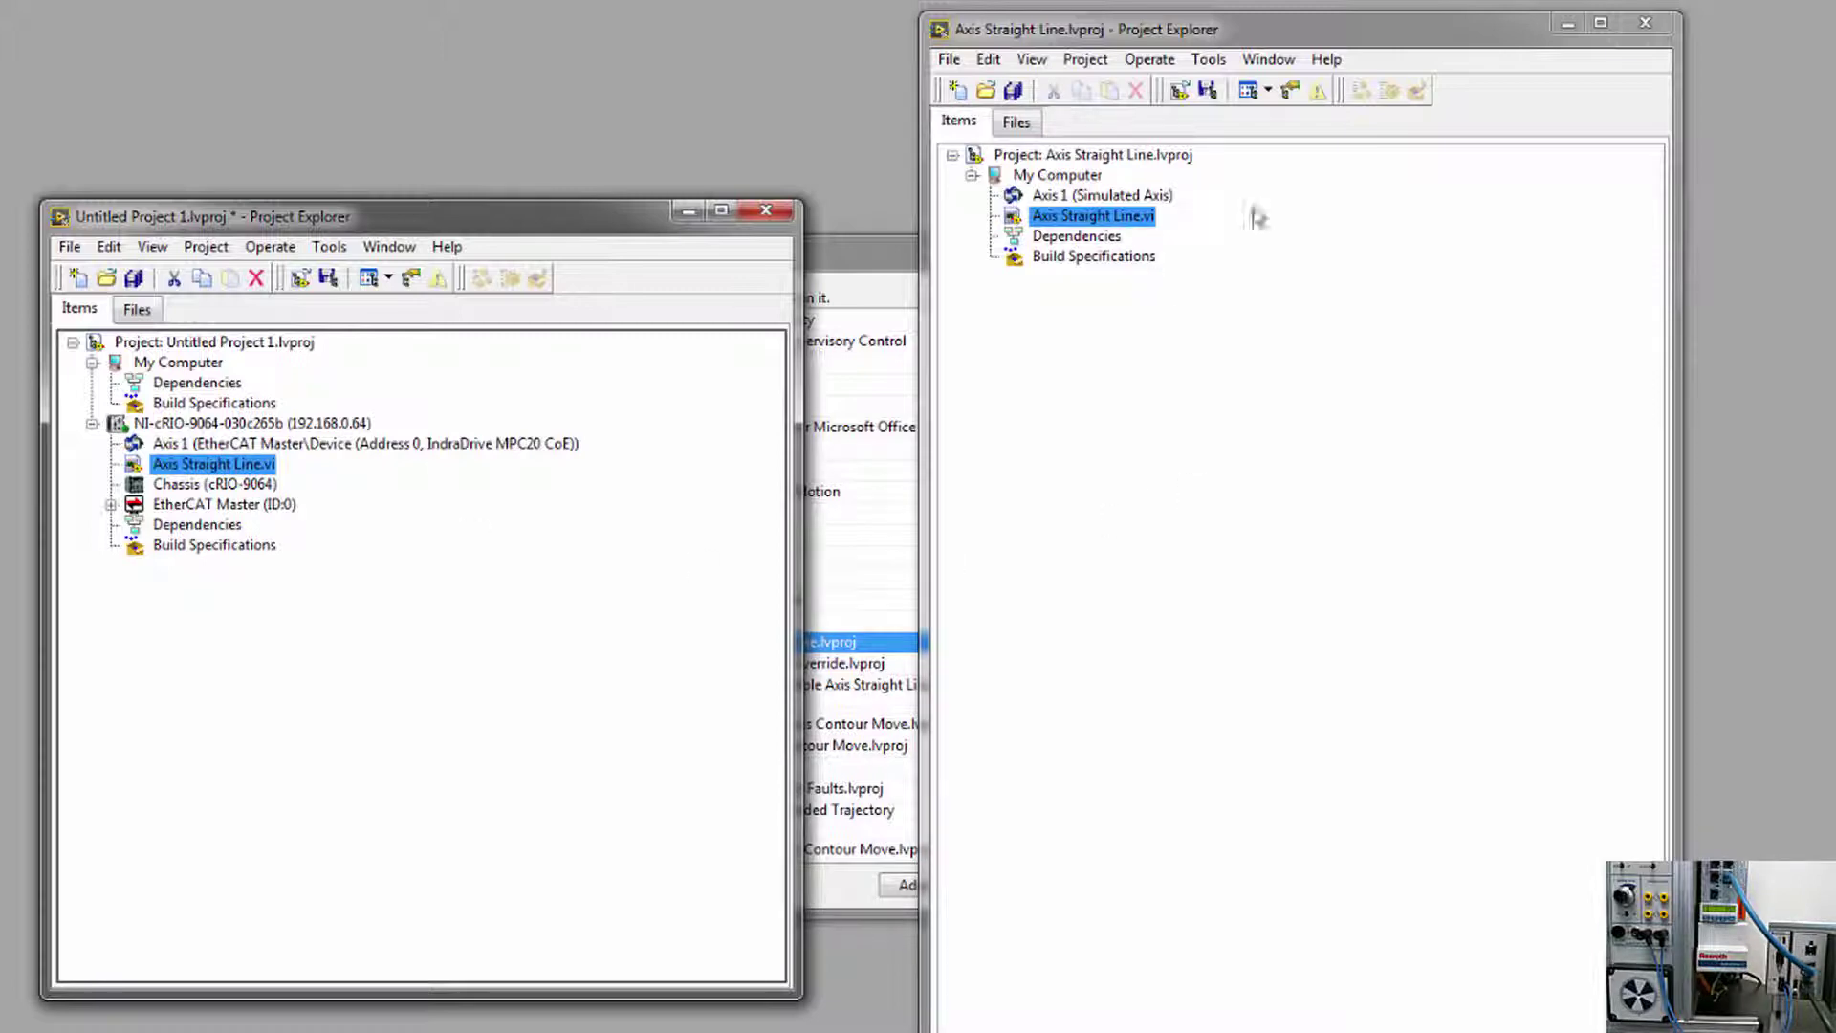
{"action": "left_click", "coordinate": [1646, 22]}
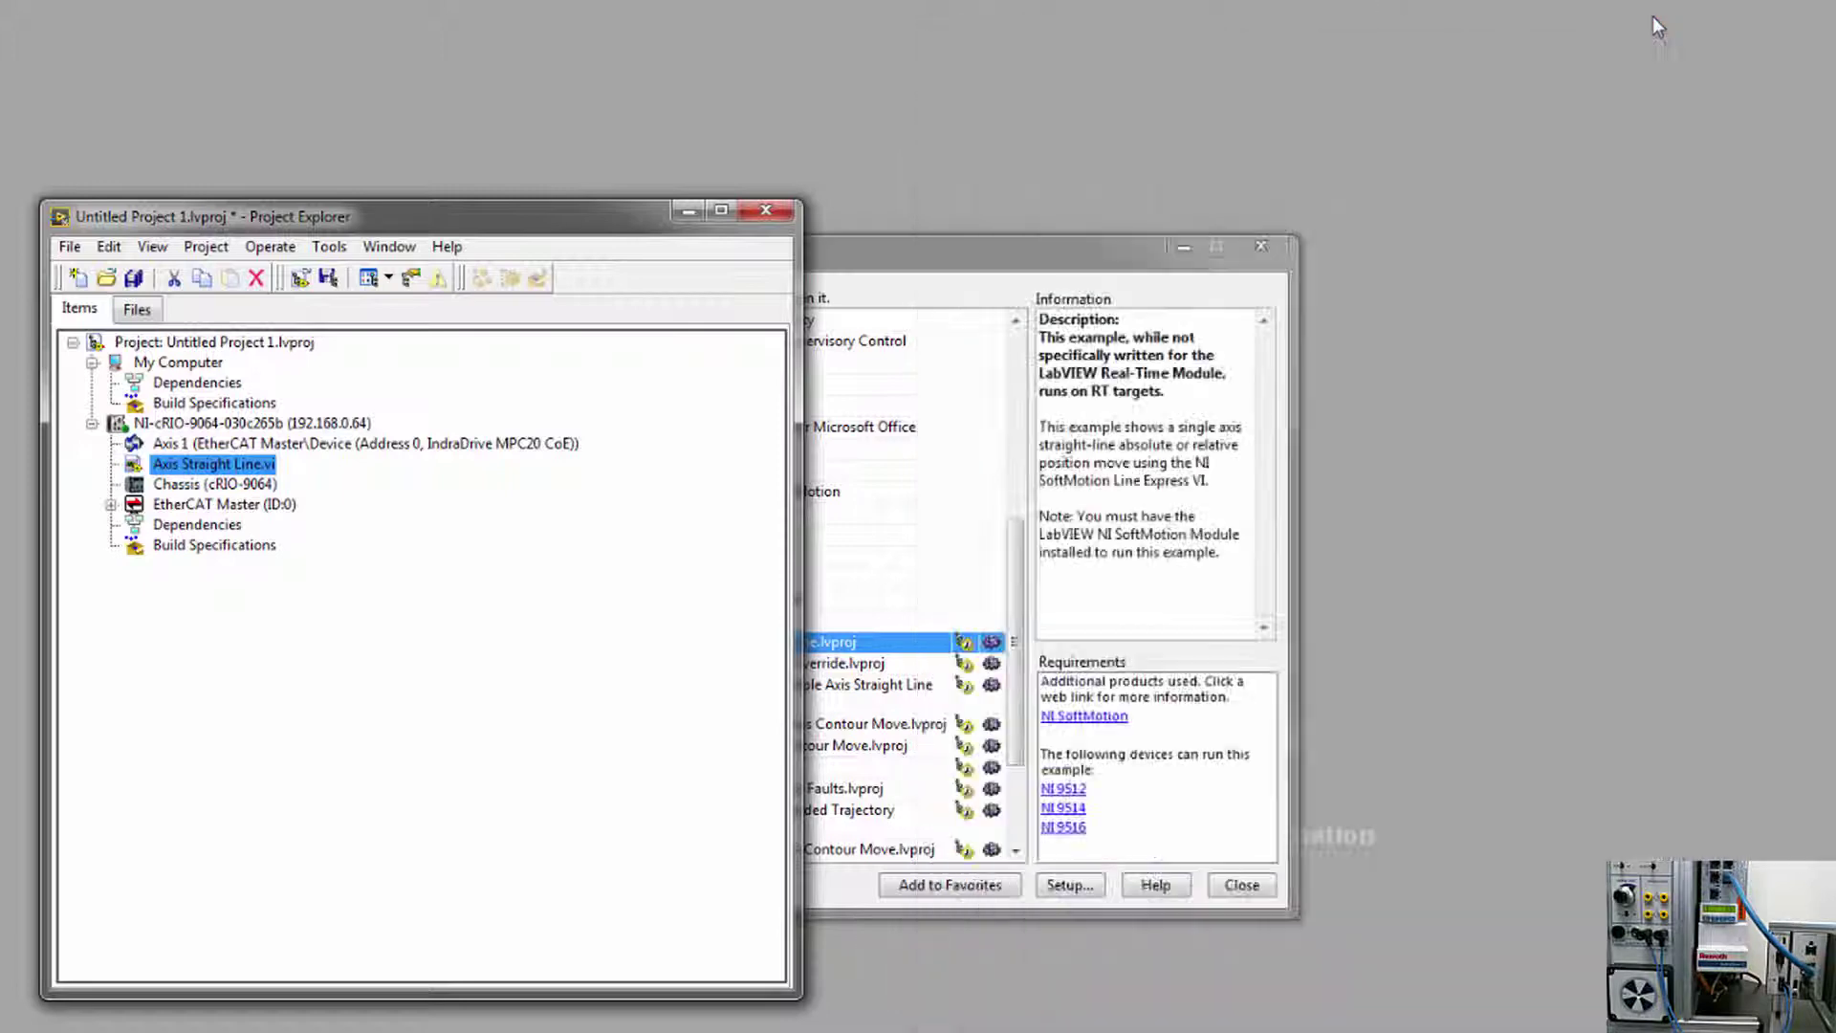
Open Axis Straight Line.vi's block diagram and select the old resource constant with its label
{"action": "left_click", "coordinate": [1030, 251]}
{"action": "left_click_drag", "start_coordinate": [1031, 251], "coordinate": [1522, 226]}
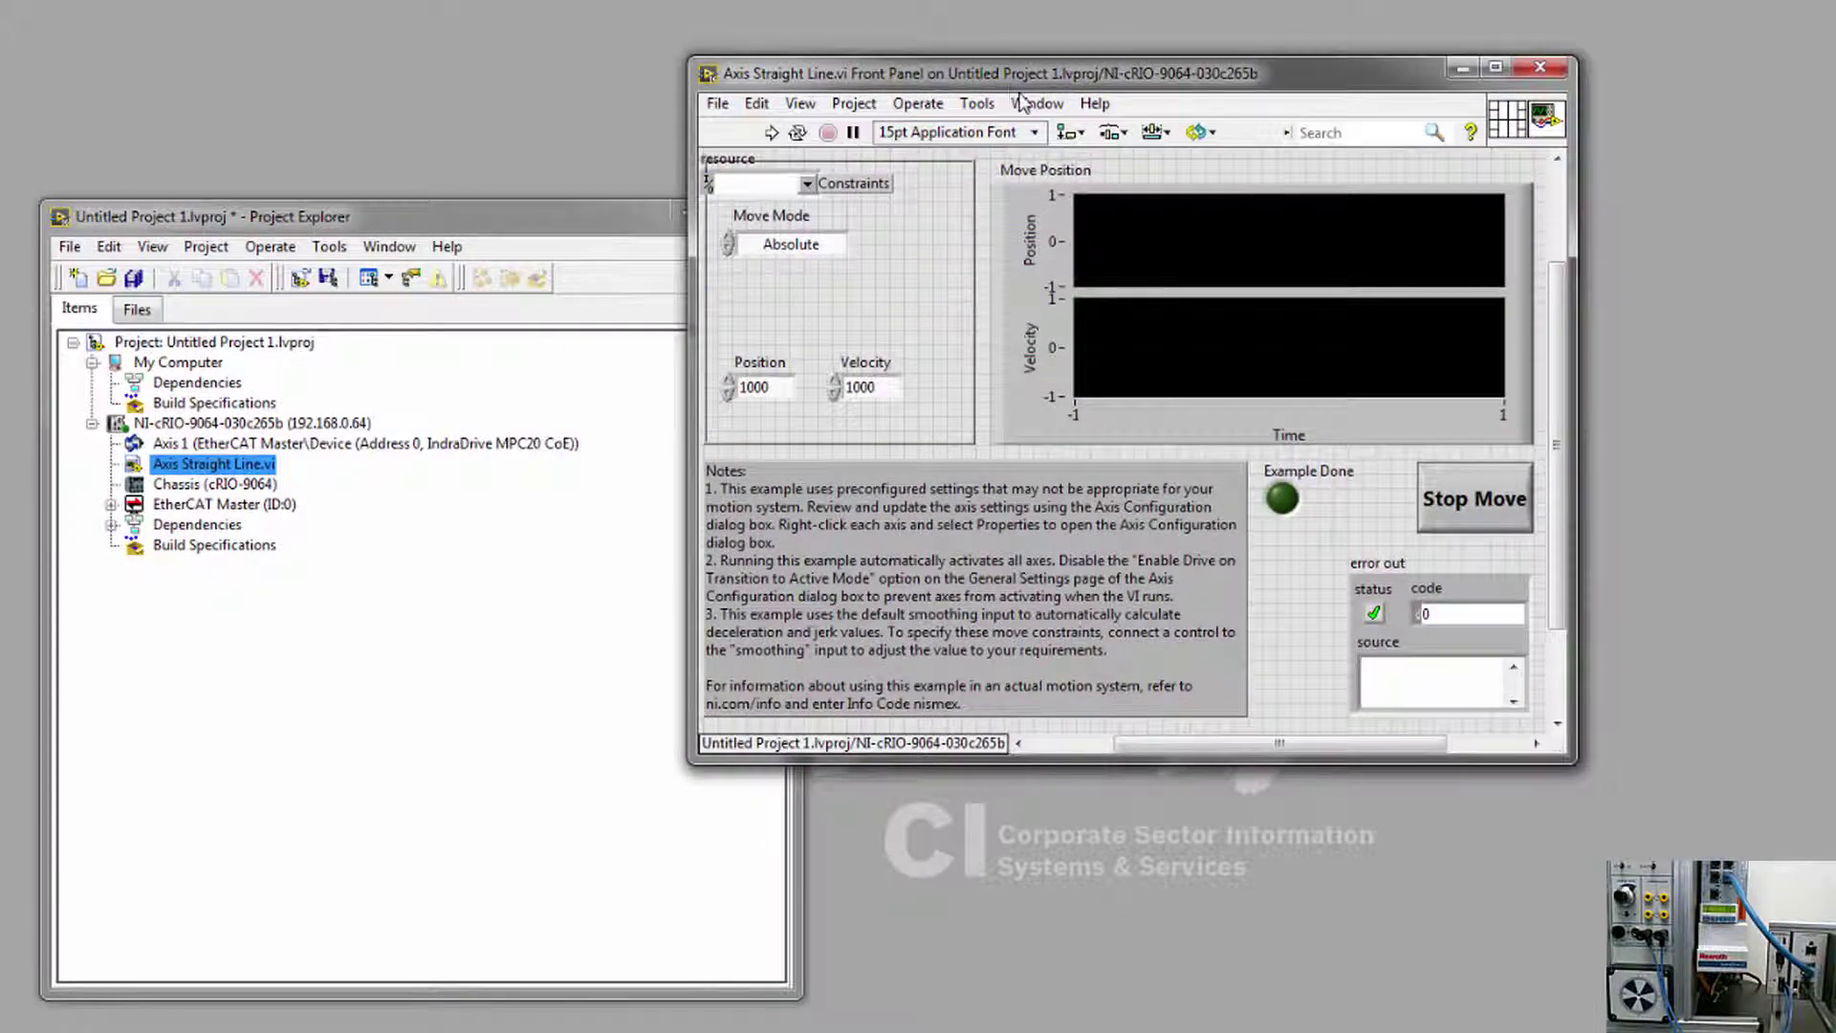
{"action": "left_click", "coordinate": [1038, 103]}
{"action": "left_click", "coordinate": [1040, 134]}
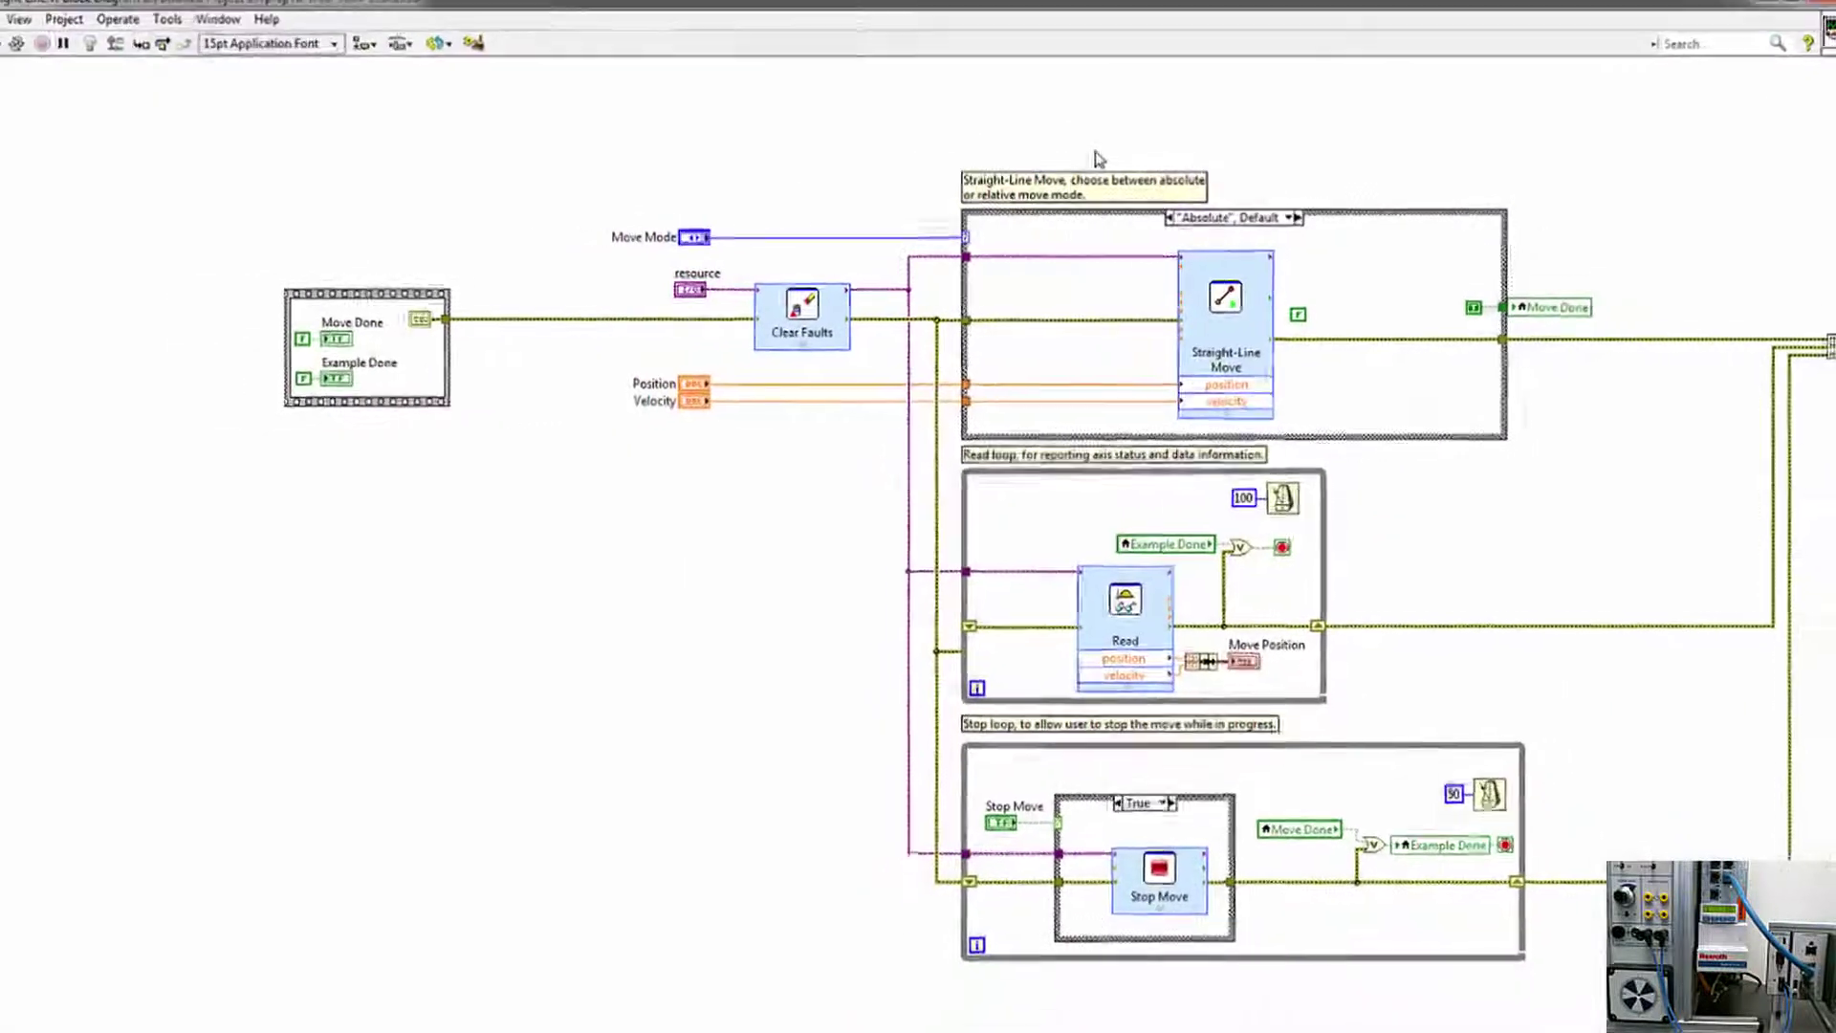
{"action": "left_click_drag", "start_coordinate": [719, 1023], "coordinate": [876, 1024]}
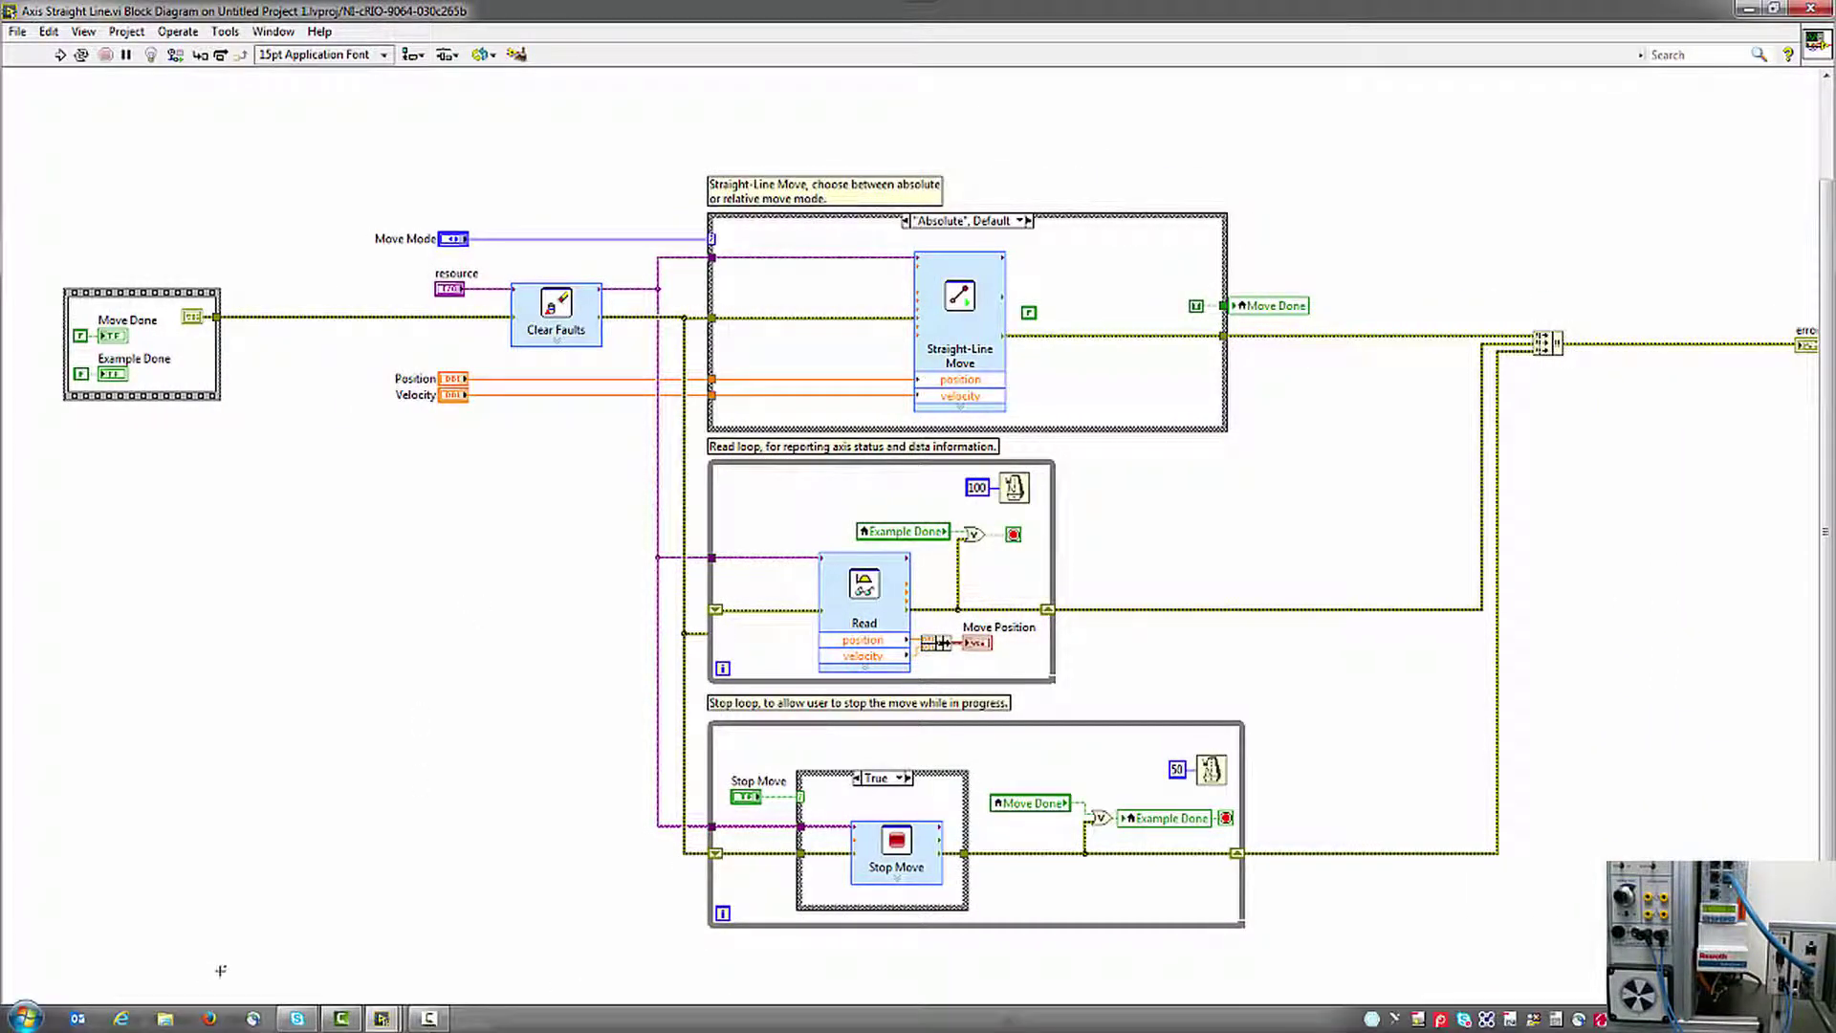
{"action": "left_click", "coordinate": [712, 703]}
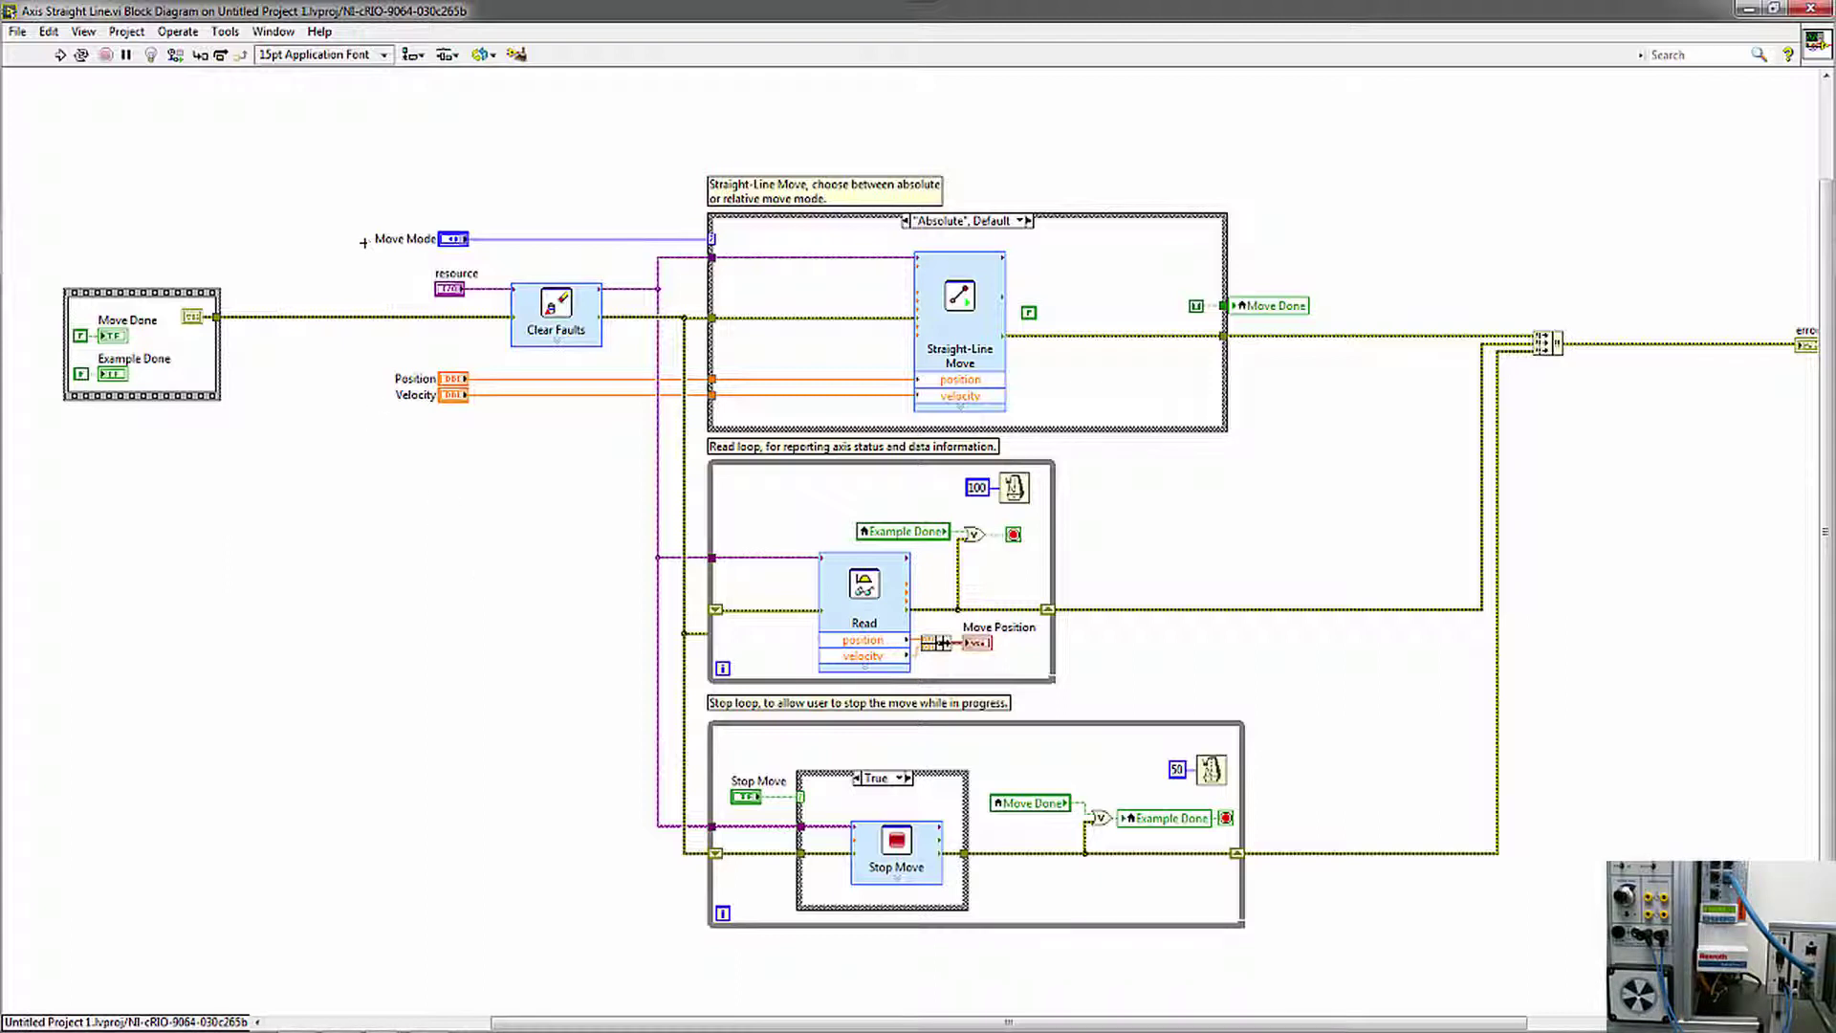
{"action": "left_click_drag", "start_coordinate": [420, 263], "coordinate": [496, 307]}
Delete the old resource constant and place the Rexroth SDI Open VI above the Move Done cluster
{"action": "key", "text": "Delete"}
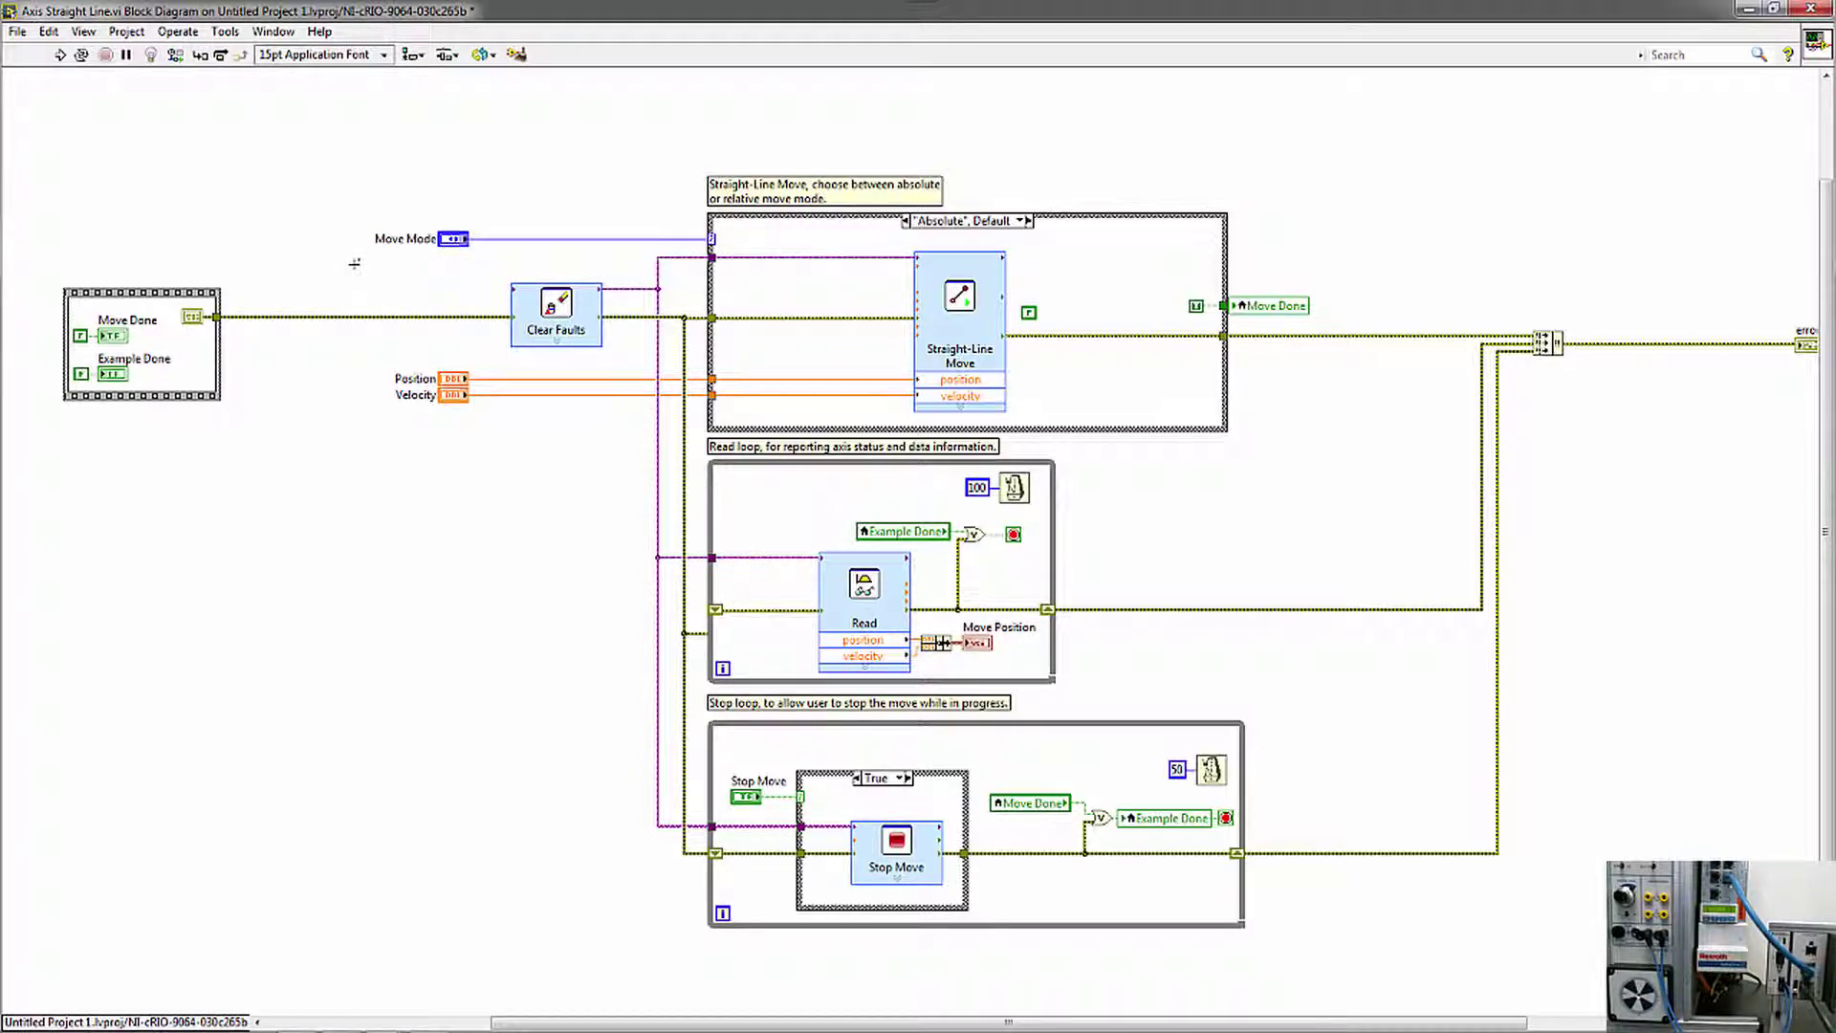
{"action": "right_click", "coordinate": [230, 568]}
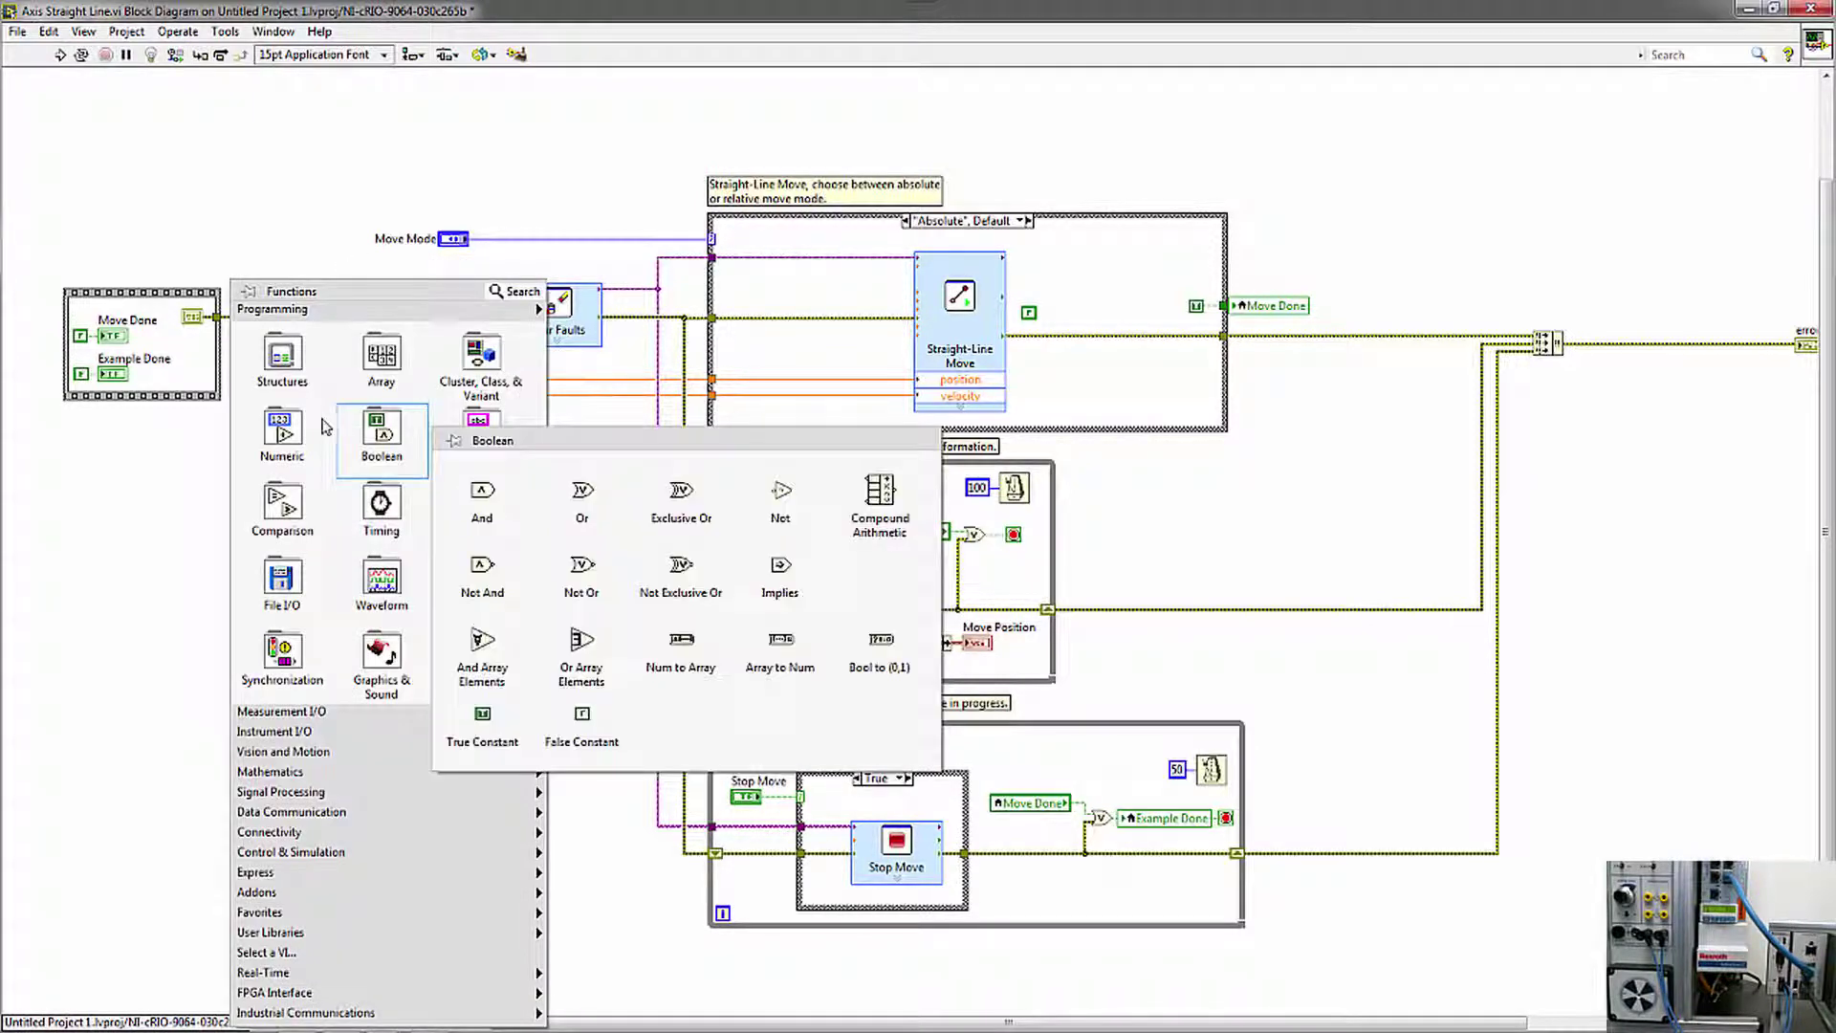
{"action": "mouse_move", "coordinate": [308, 430]}
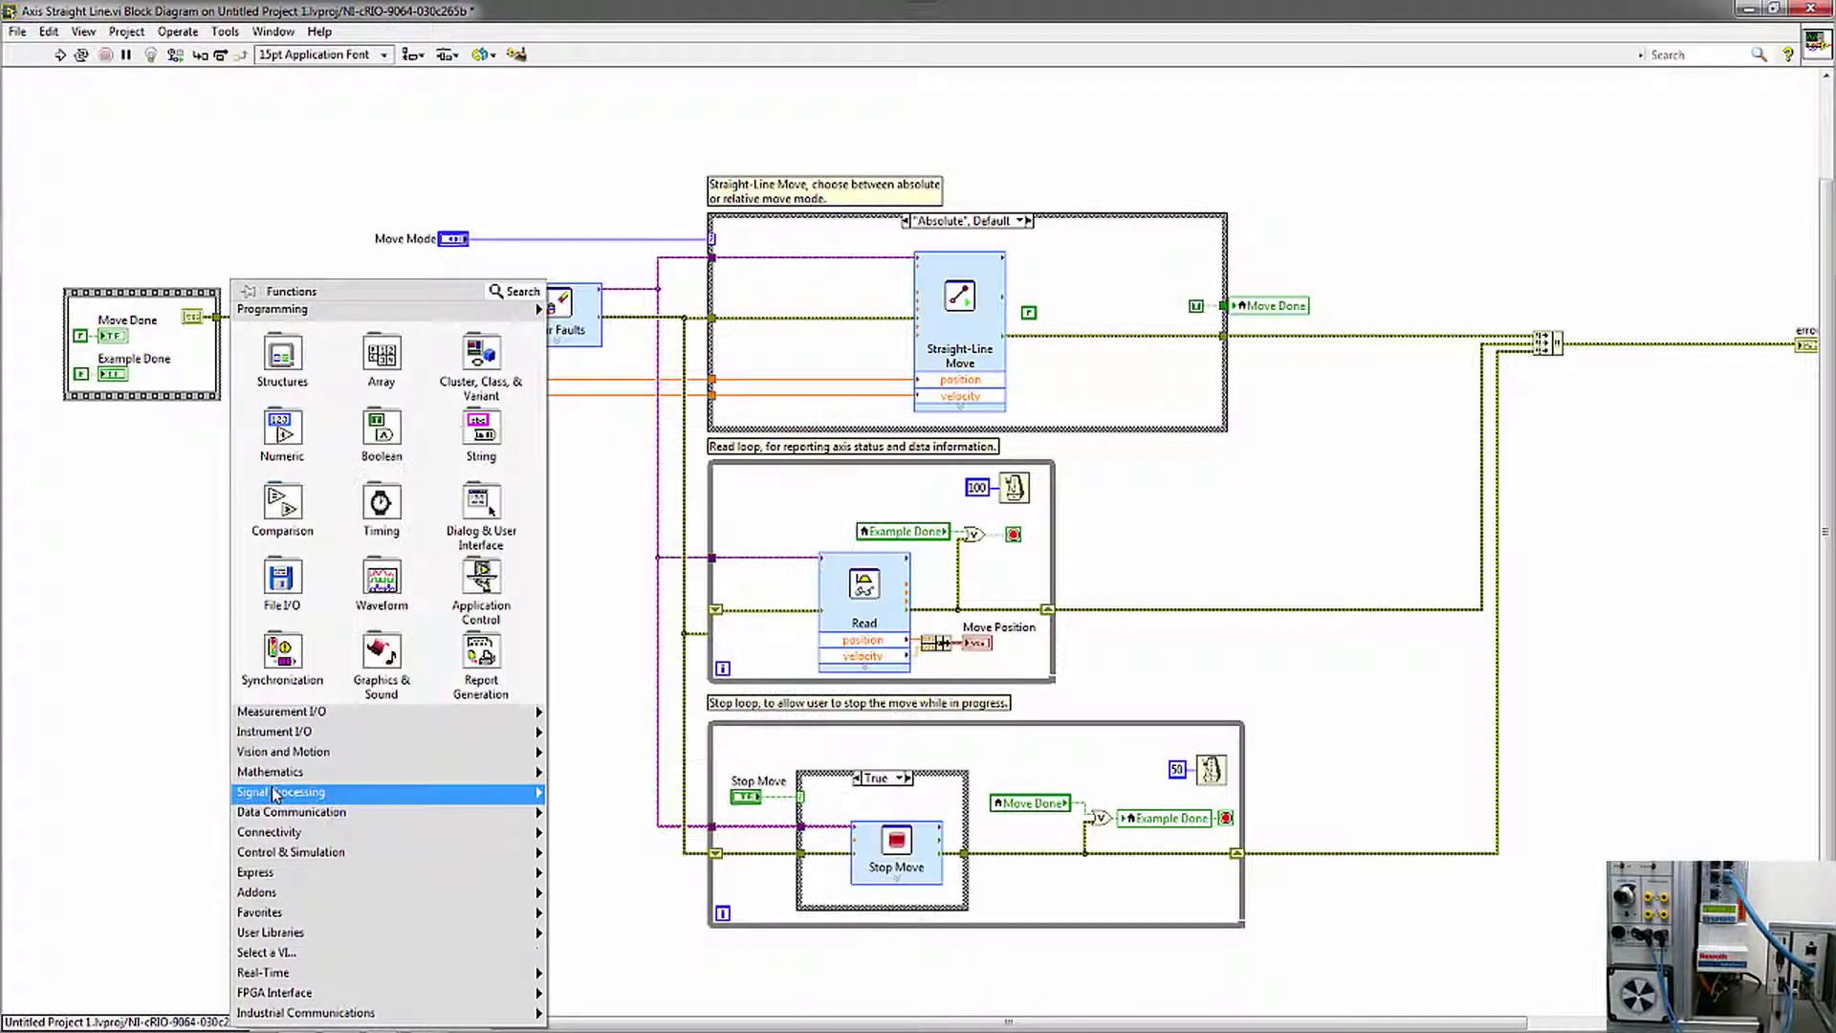
{"action": "mouse_move", "coordinate": [265, 897]}
{"action": "mouse_move", "coordinate": [595, 981]}
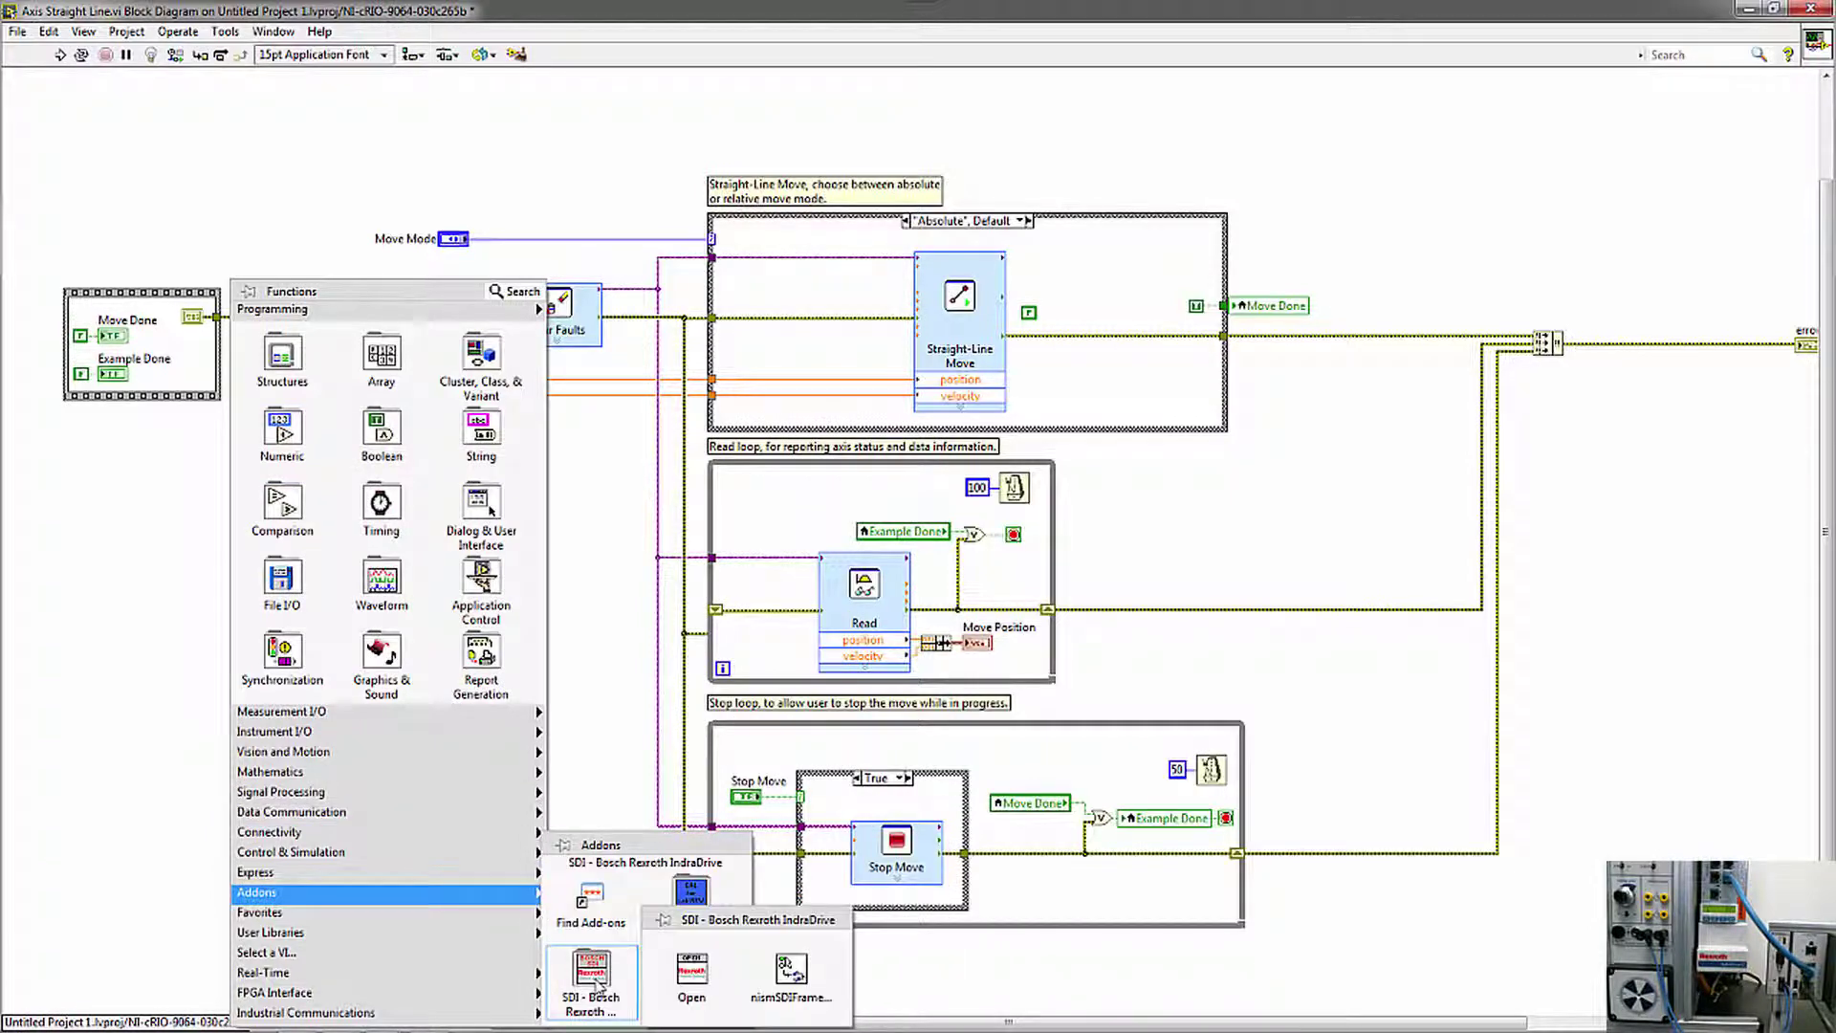
{"action": "left_click", "coordinate": [691, 970]}
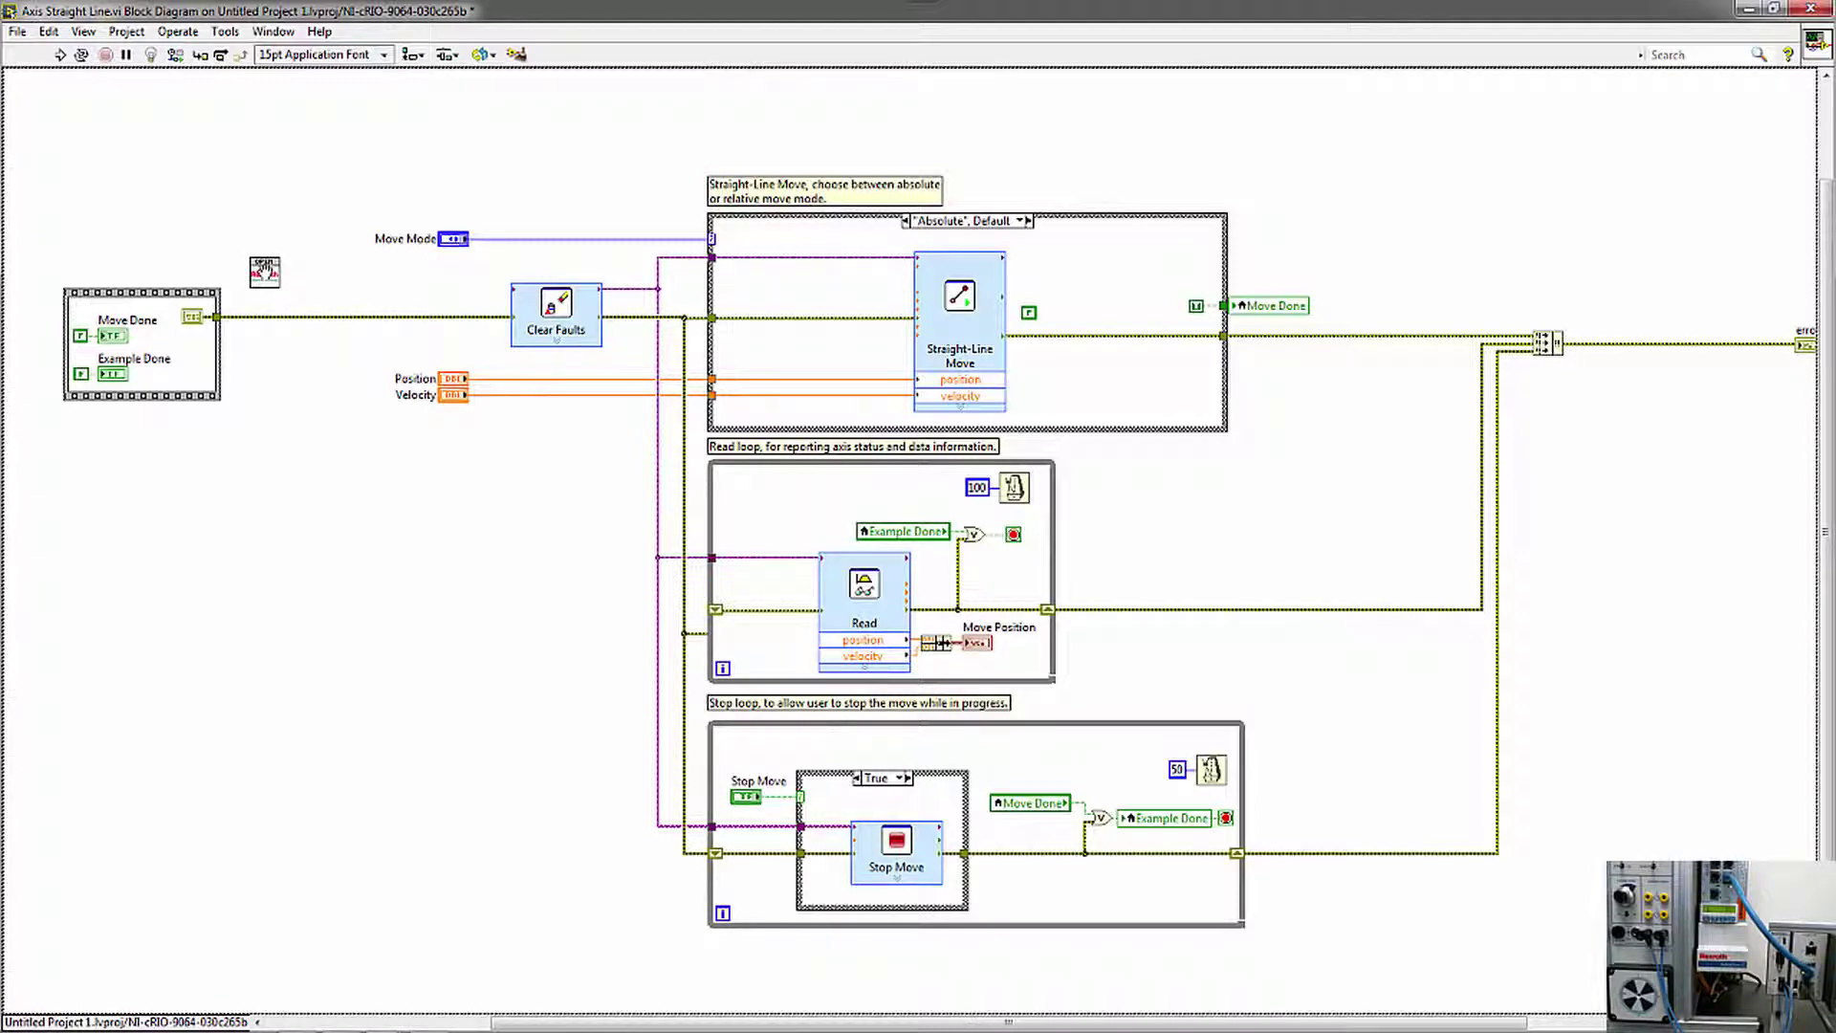
{"action": "left_click", "coordinate": [272, 277]}
Place two Set Plugin Mode VIs, one beside the Open VI and one near error out
{"action": "right_click", "coordinate": [273, 284]}
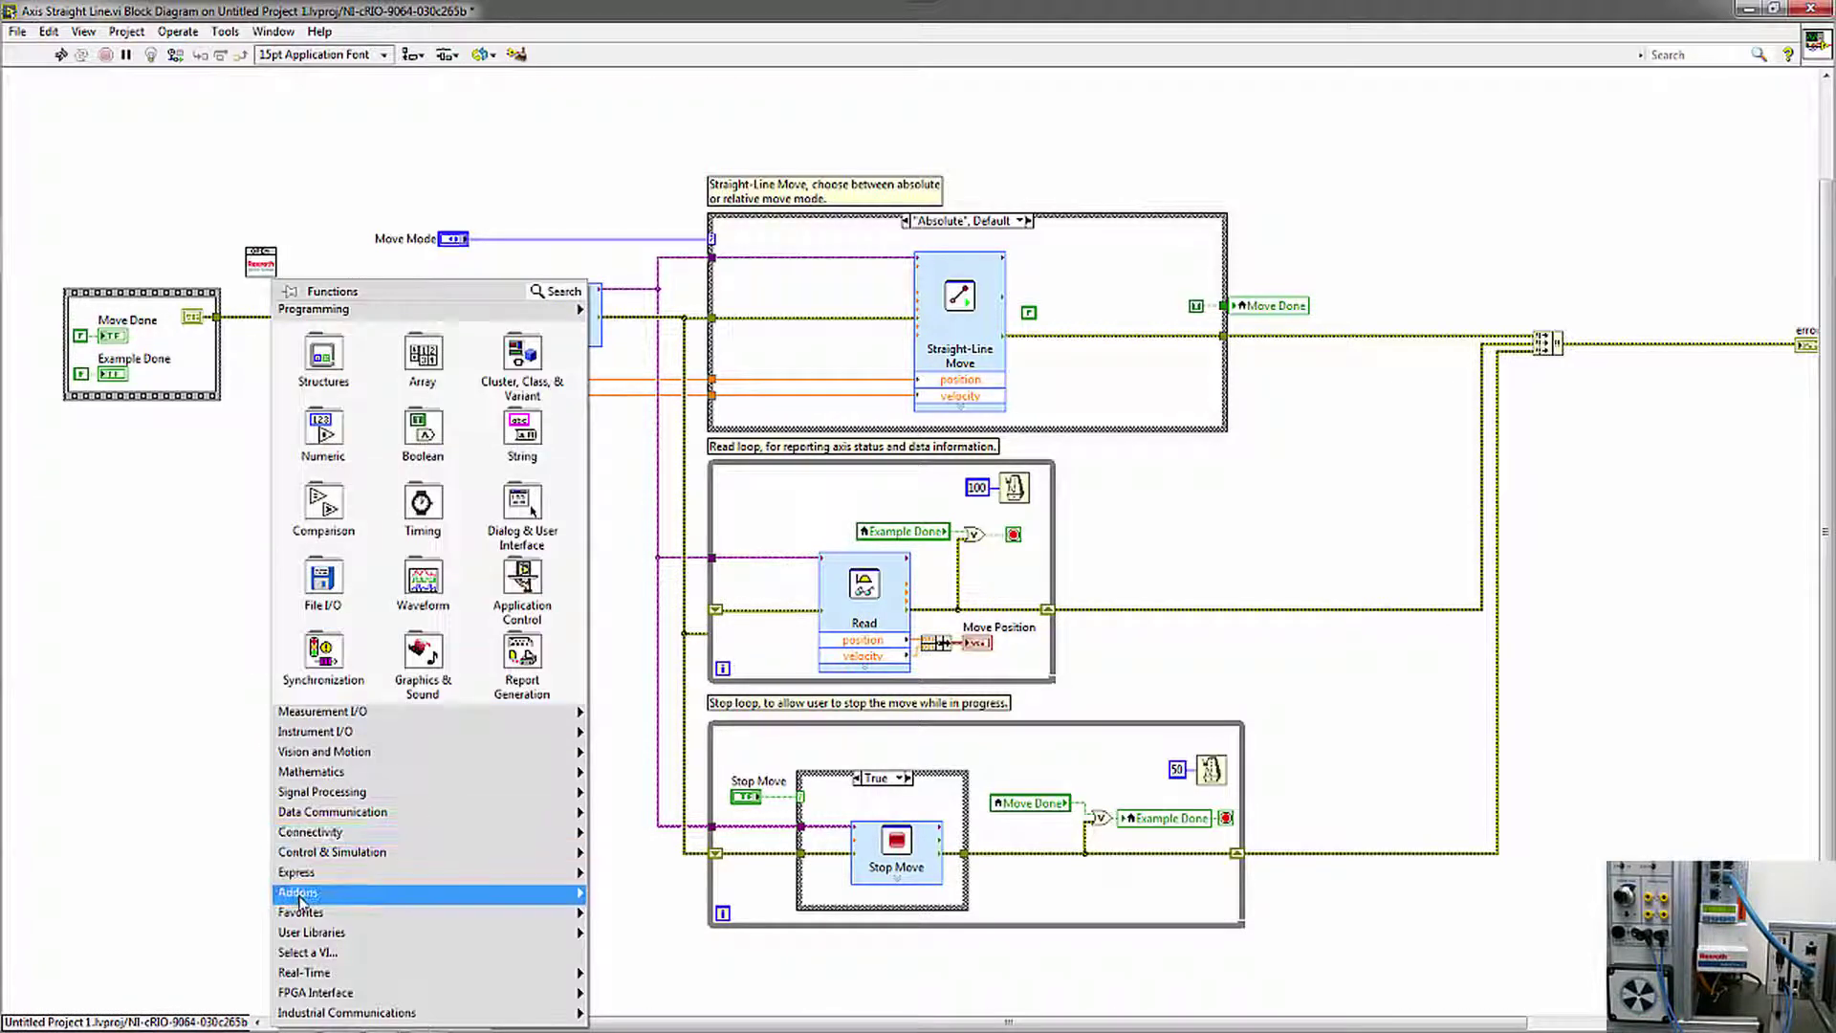
{"action": "mouse_move", "coordinate": [298, 892]}
{"action": "mouse_move", "coordinate": [631, 971]}
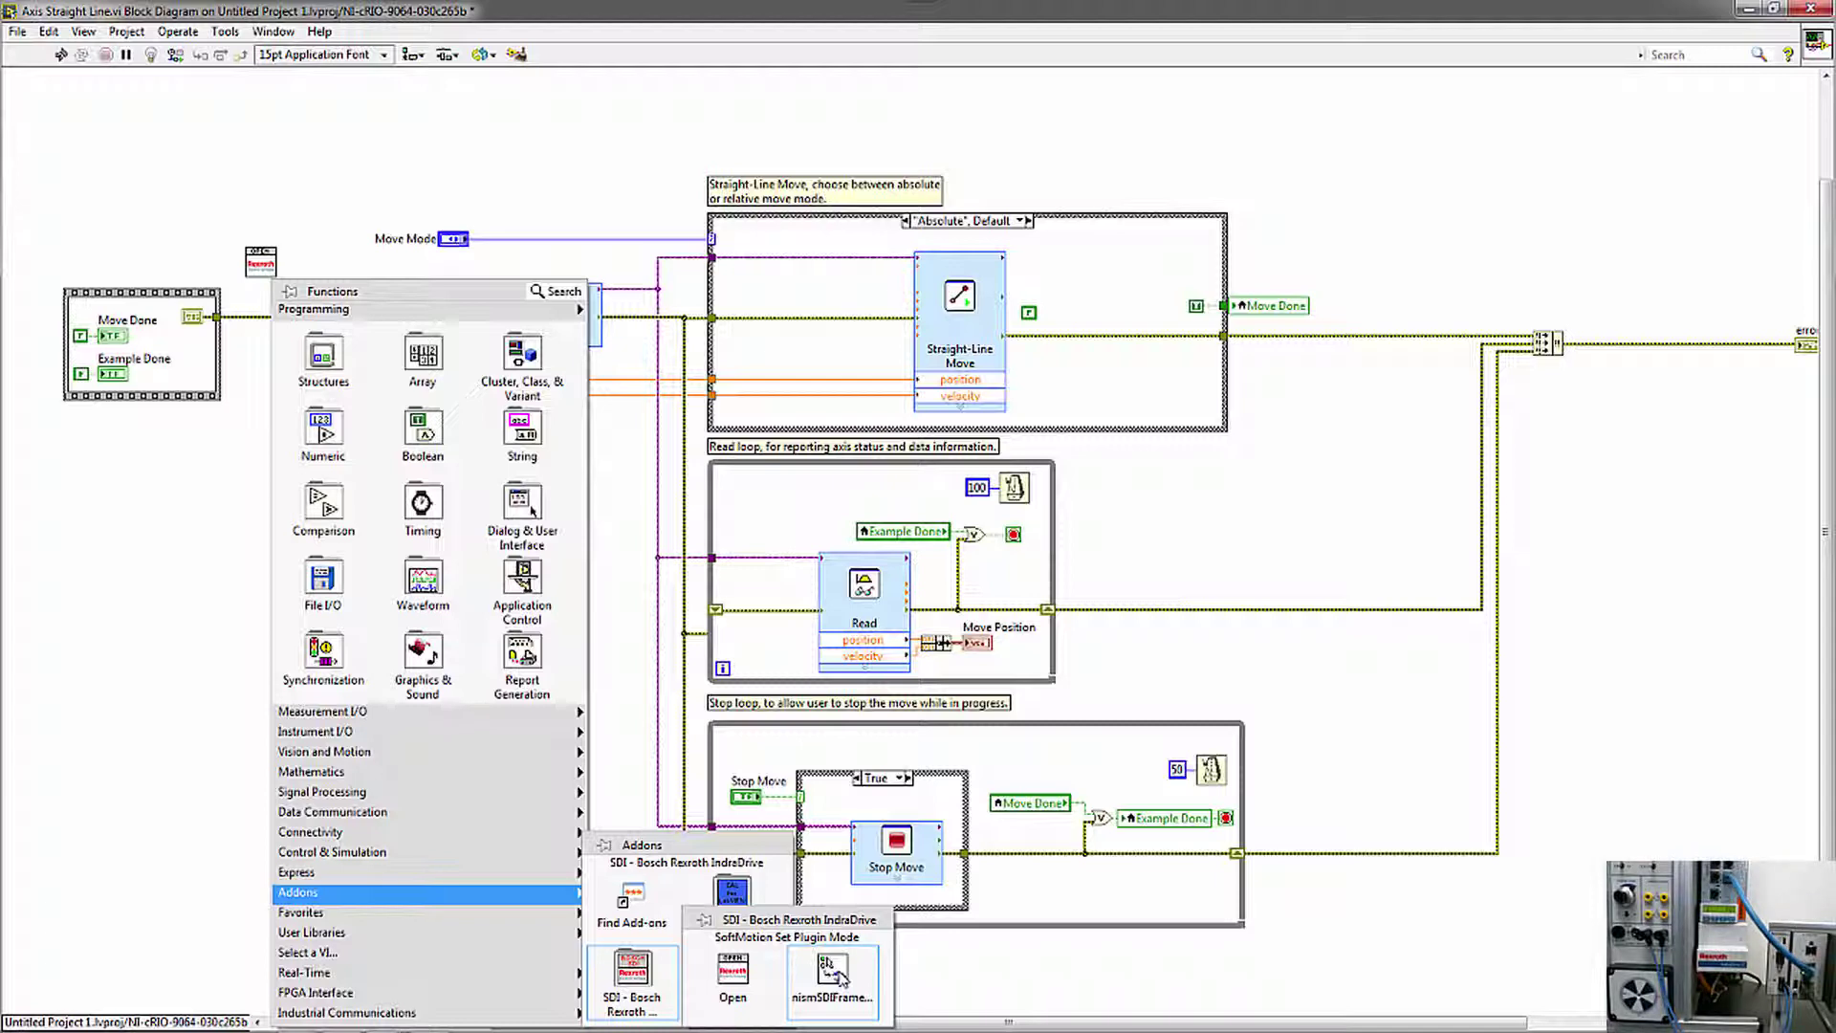
{"action": "left_click", "coordinate": [840, 975]}
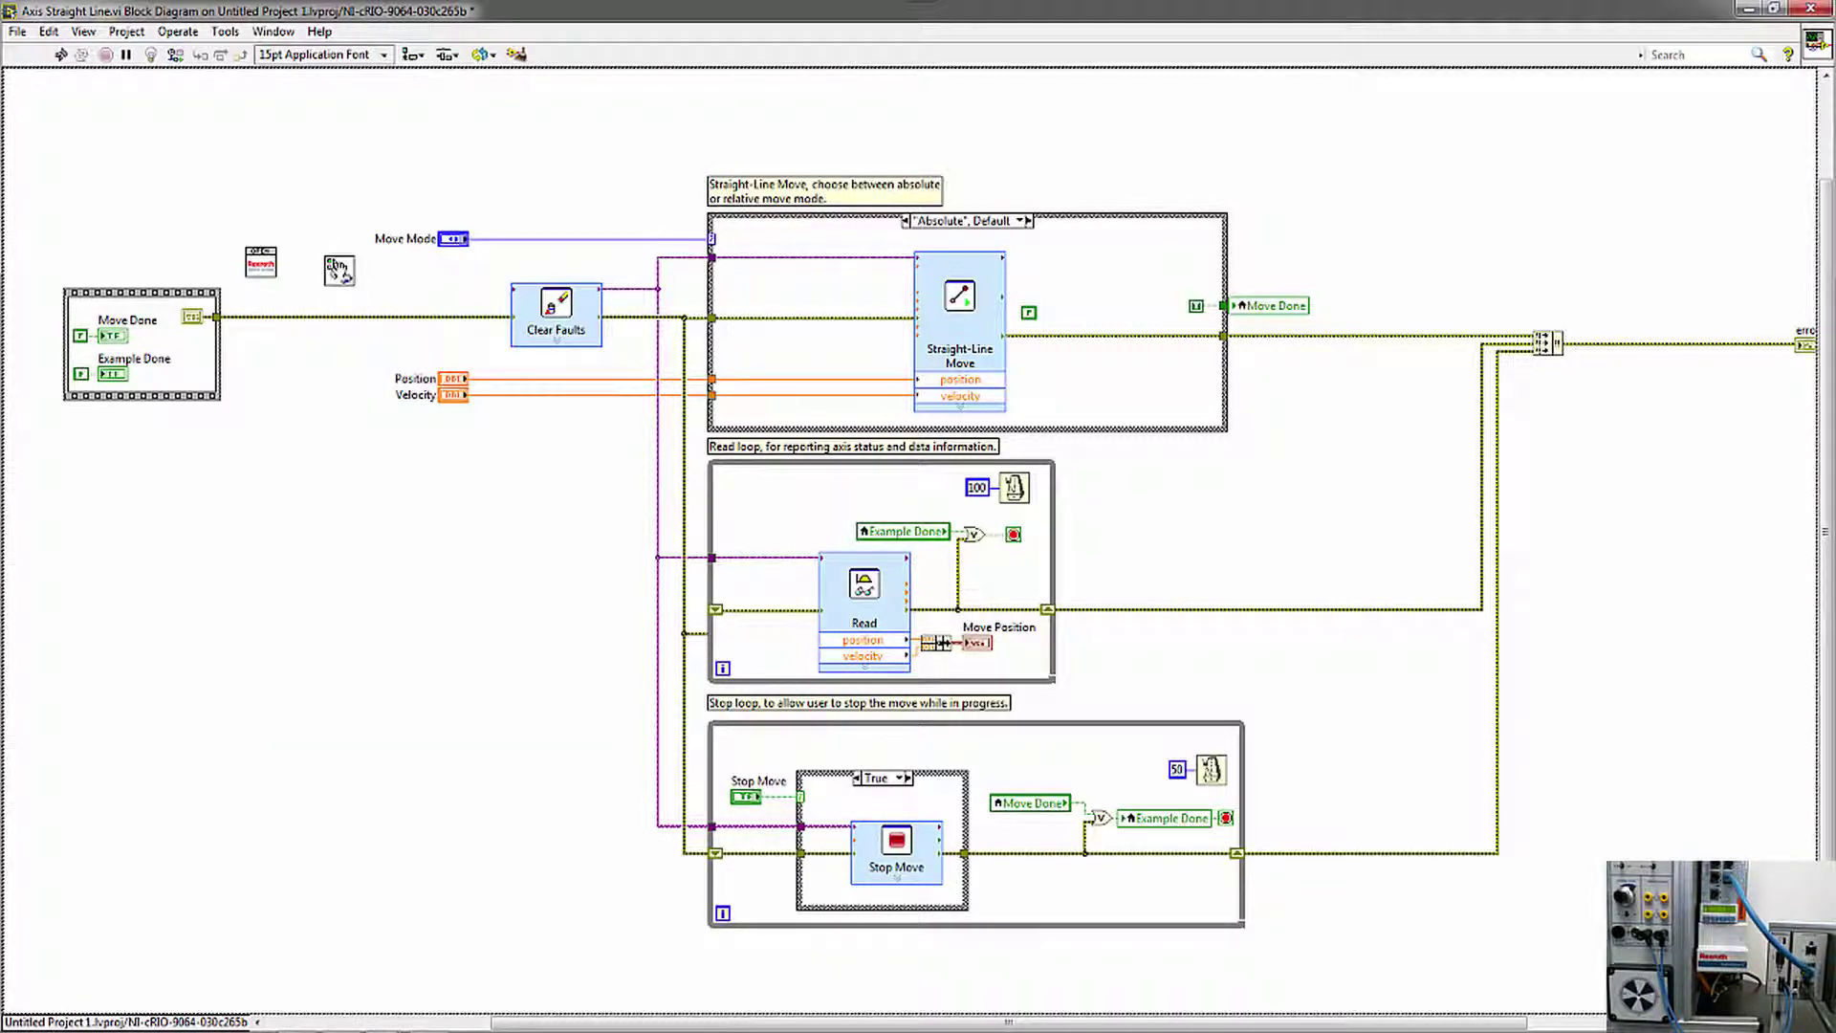
{"action": "left_click", "coordinate": [341, 279]}
{"action": "right_click", "coordinate": [321, 284]}
{"action": "mouse_move", "coordinate": [347, 895]}
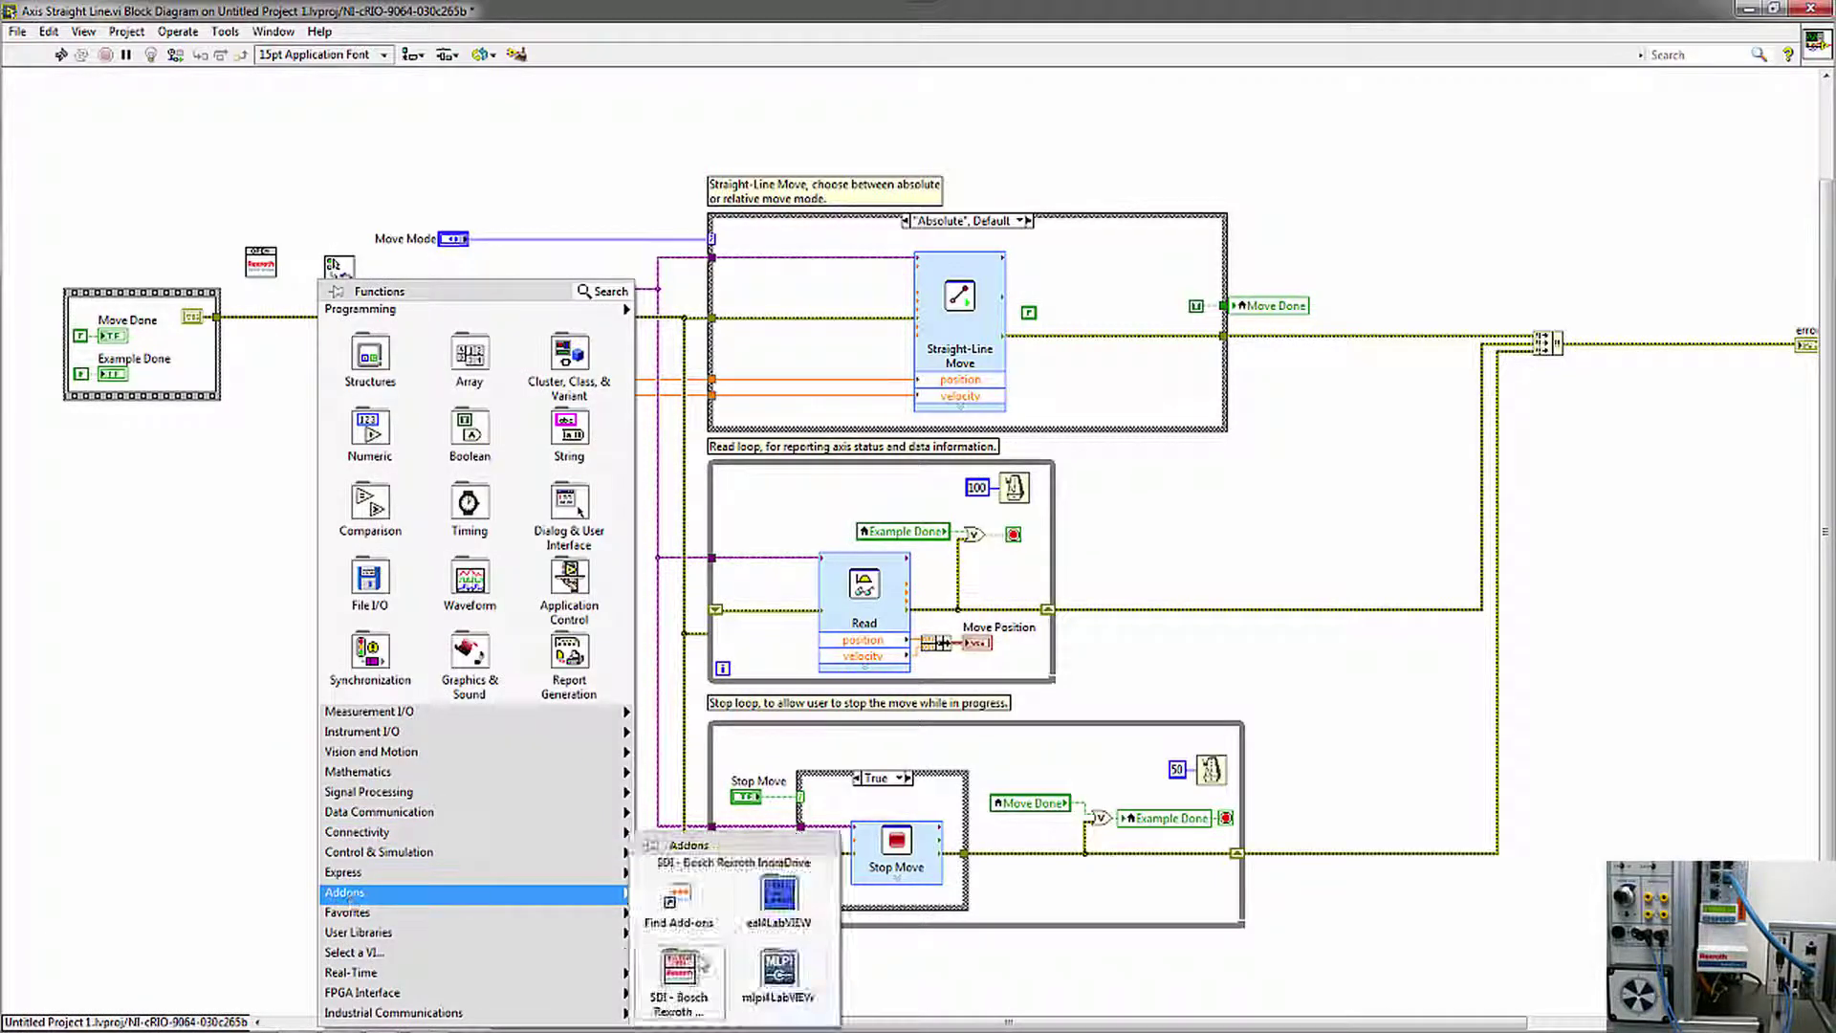
{"action": "mouse_move", "coordinate": [776, 977]}
{"action": "left_click", "coordinate": [876, 972]}
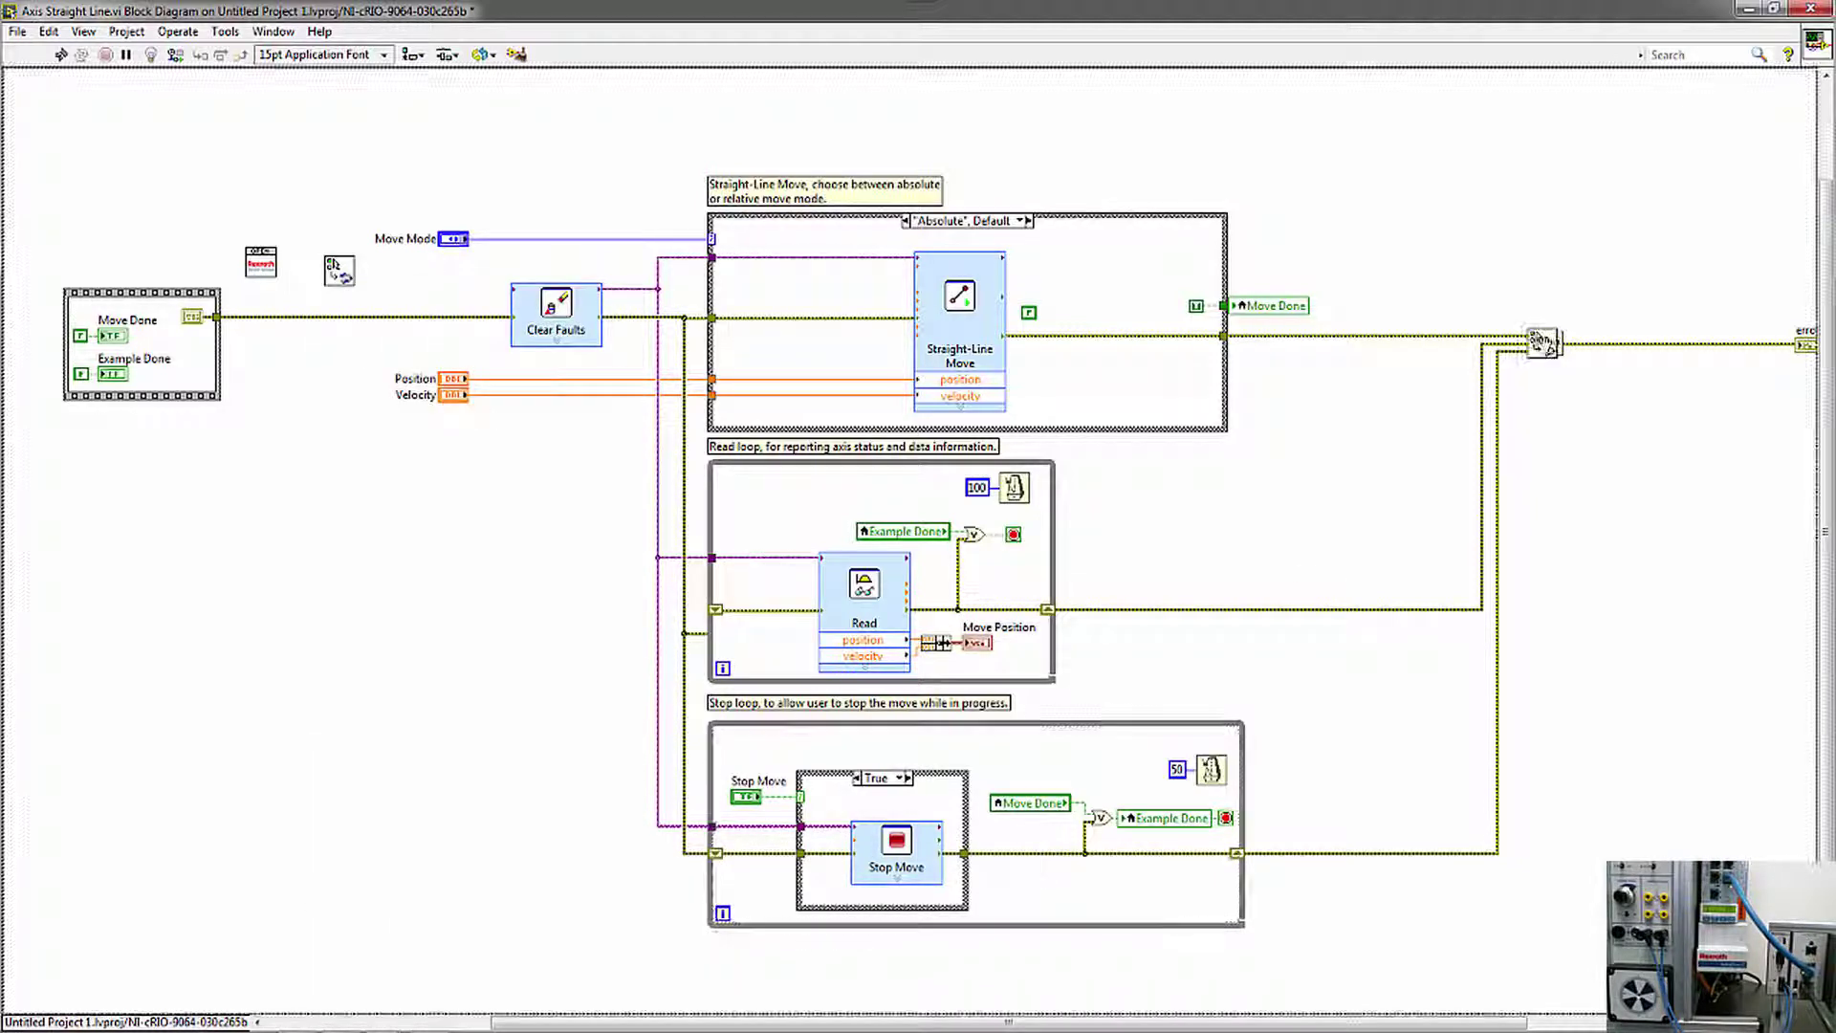
{"action": "left_click", "coordinate": [1686, 371]}
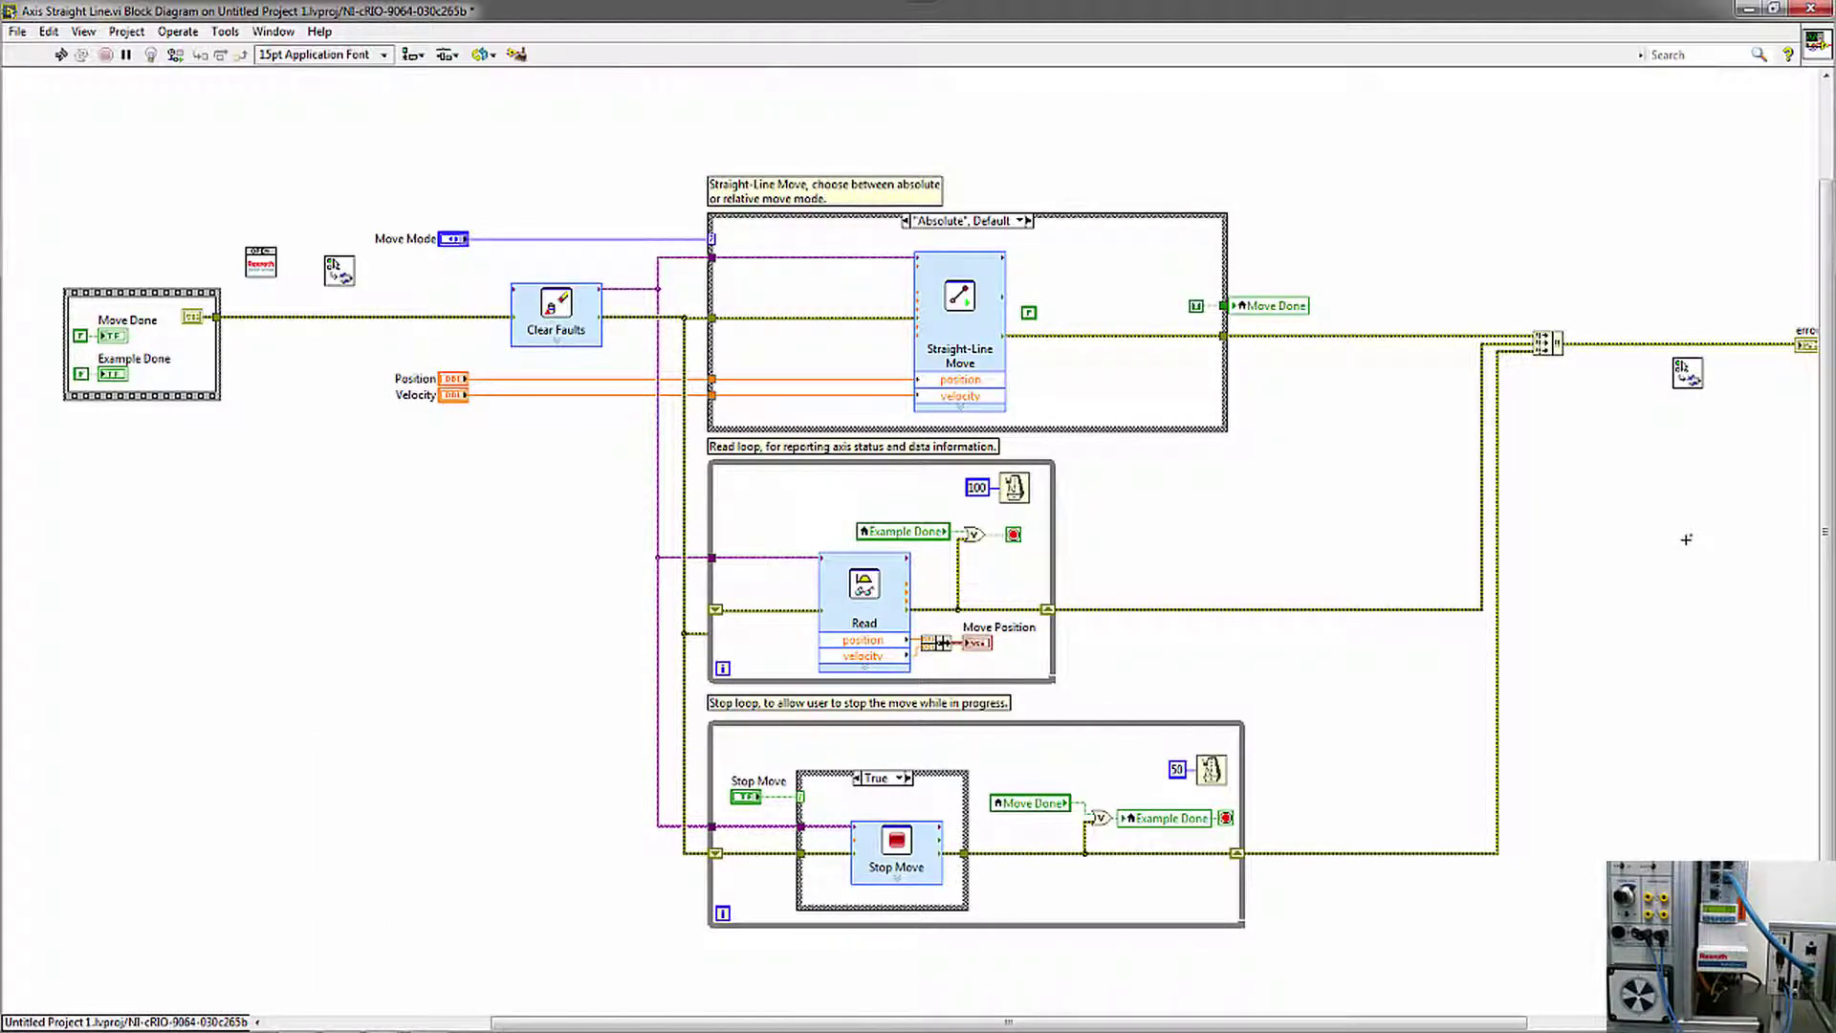
Place a SoftMotion Axis resource constant at the upper left and set it to Axis 1
{"action": "right_click", "coordinate": [129, 195]}
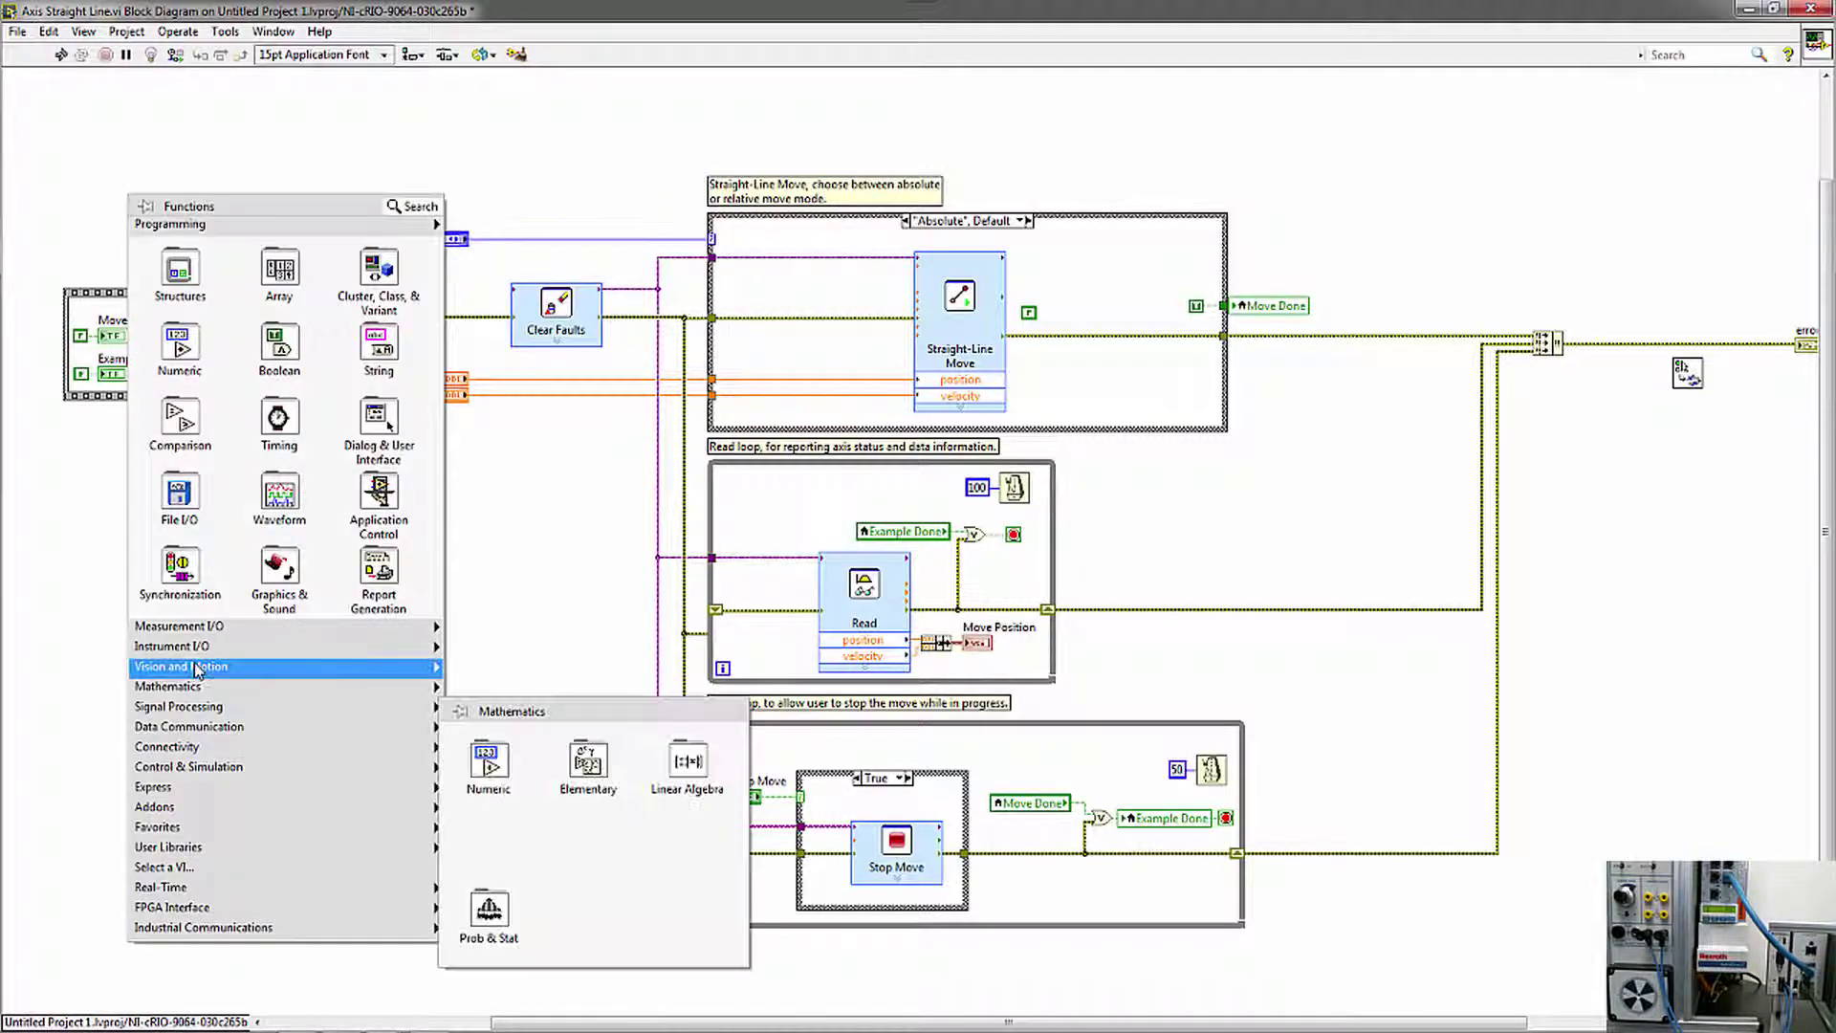
{"action": "mouse_move", "coordinate": [496, 890]}
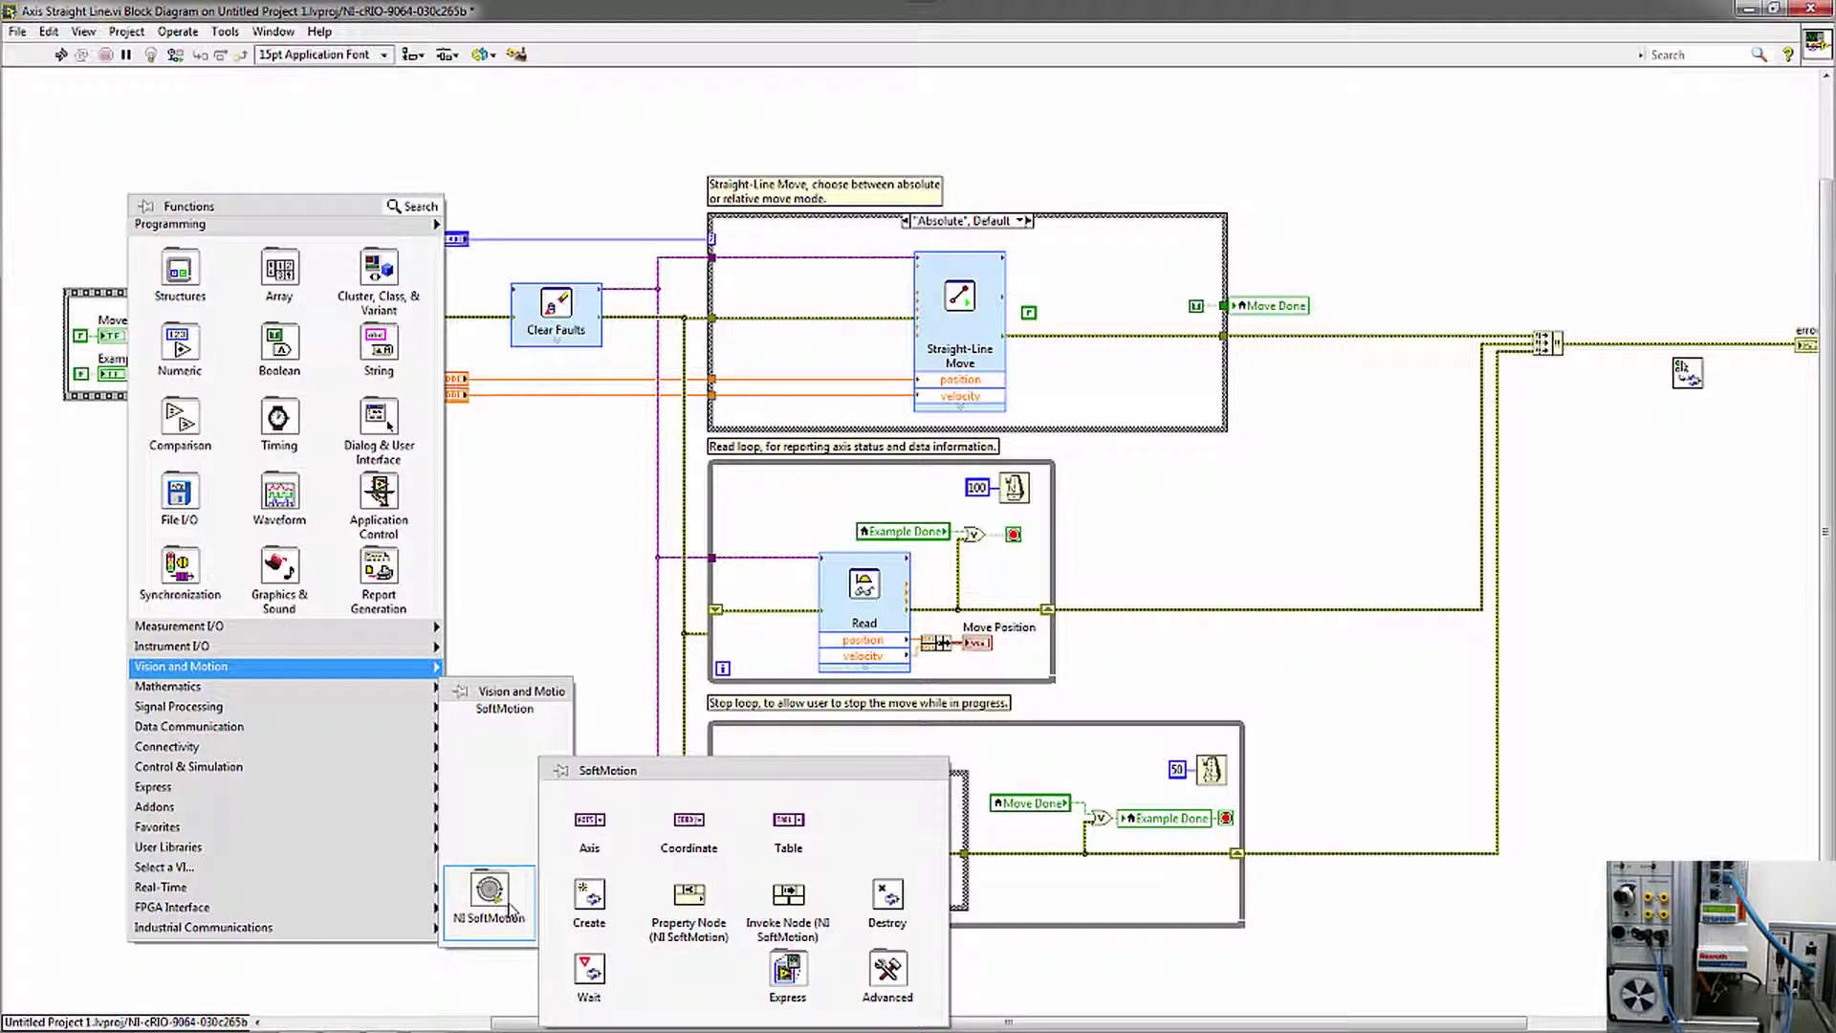
{"action": "left_click", "coordinate": [589, 824]}
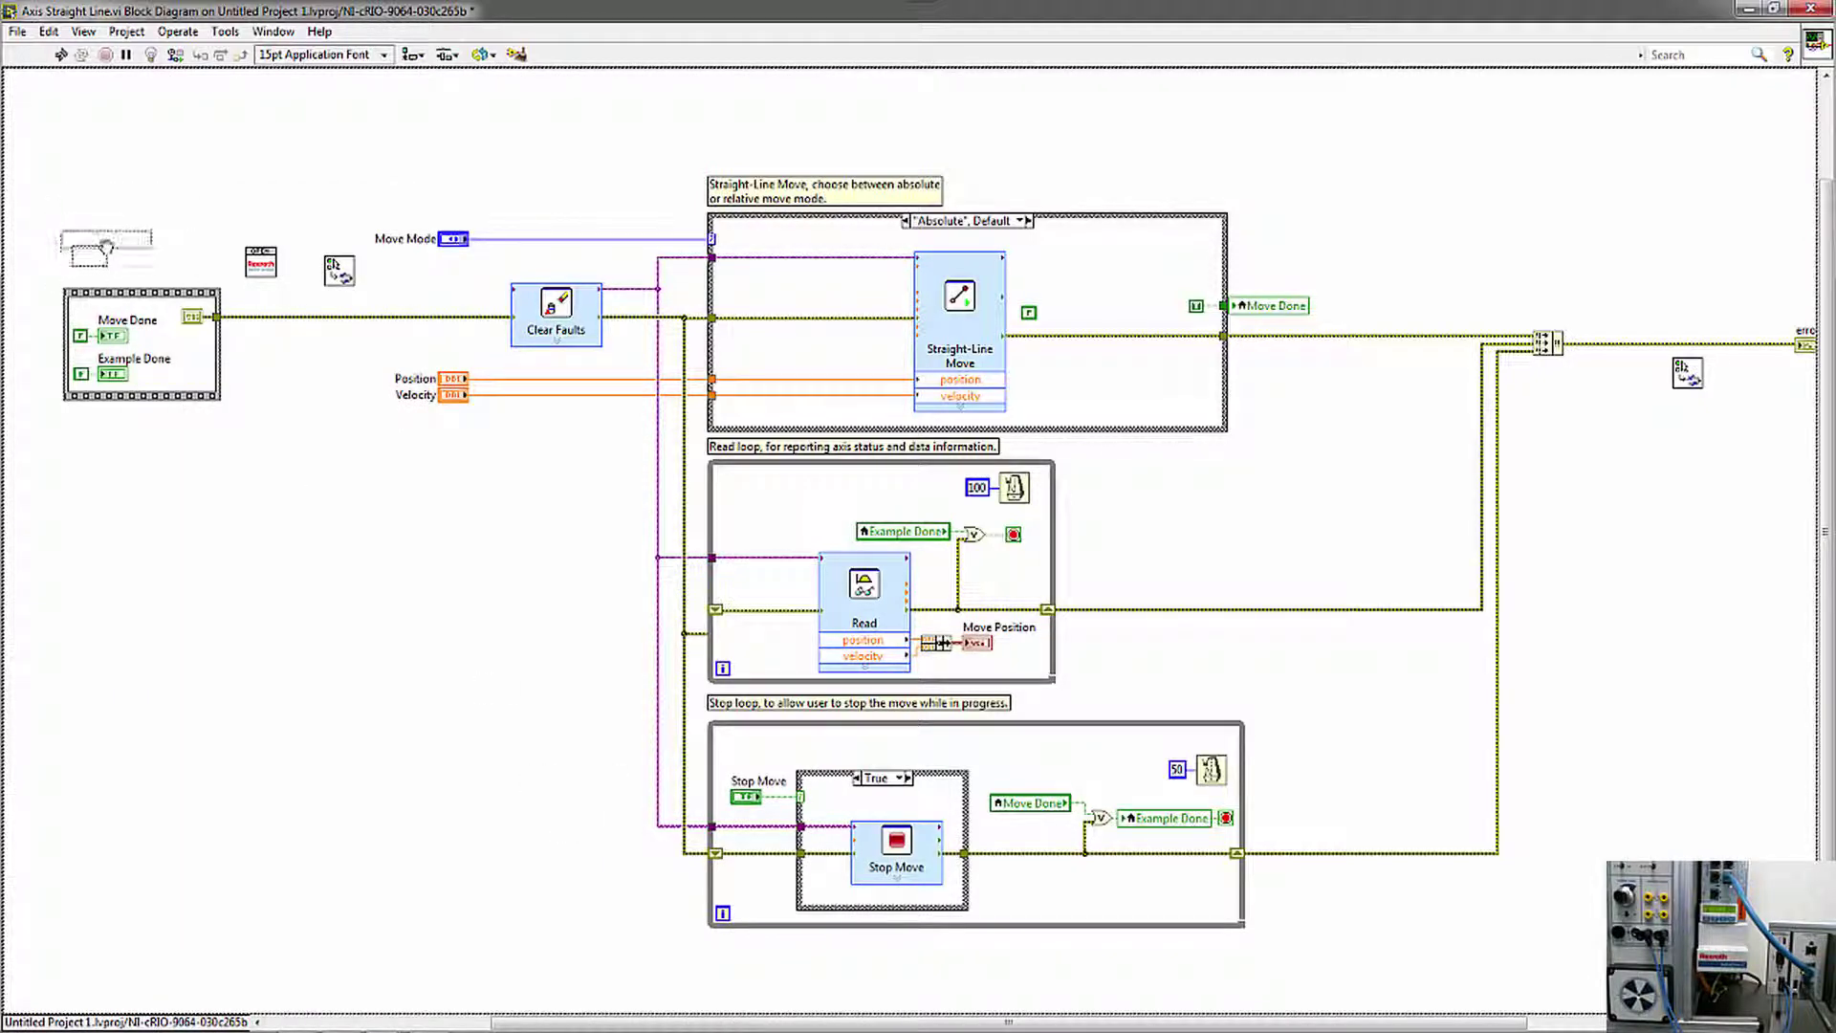
{"action": "left_click", "coordinate": [107, 248]}
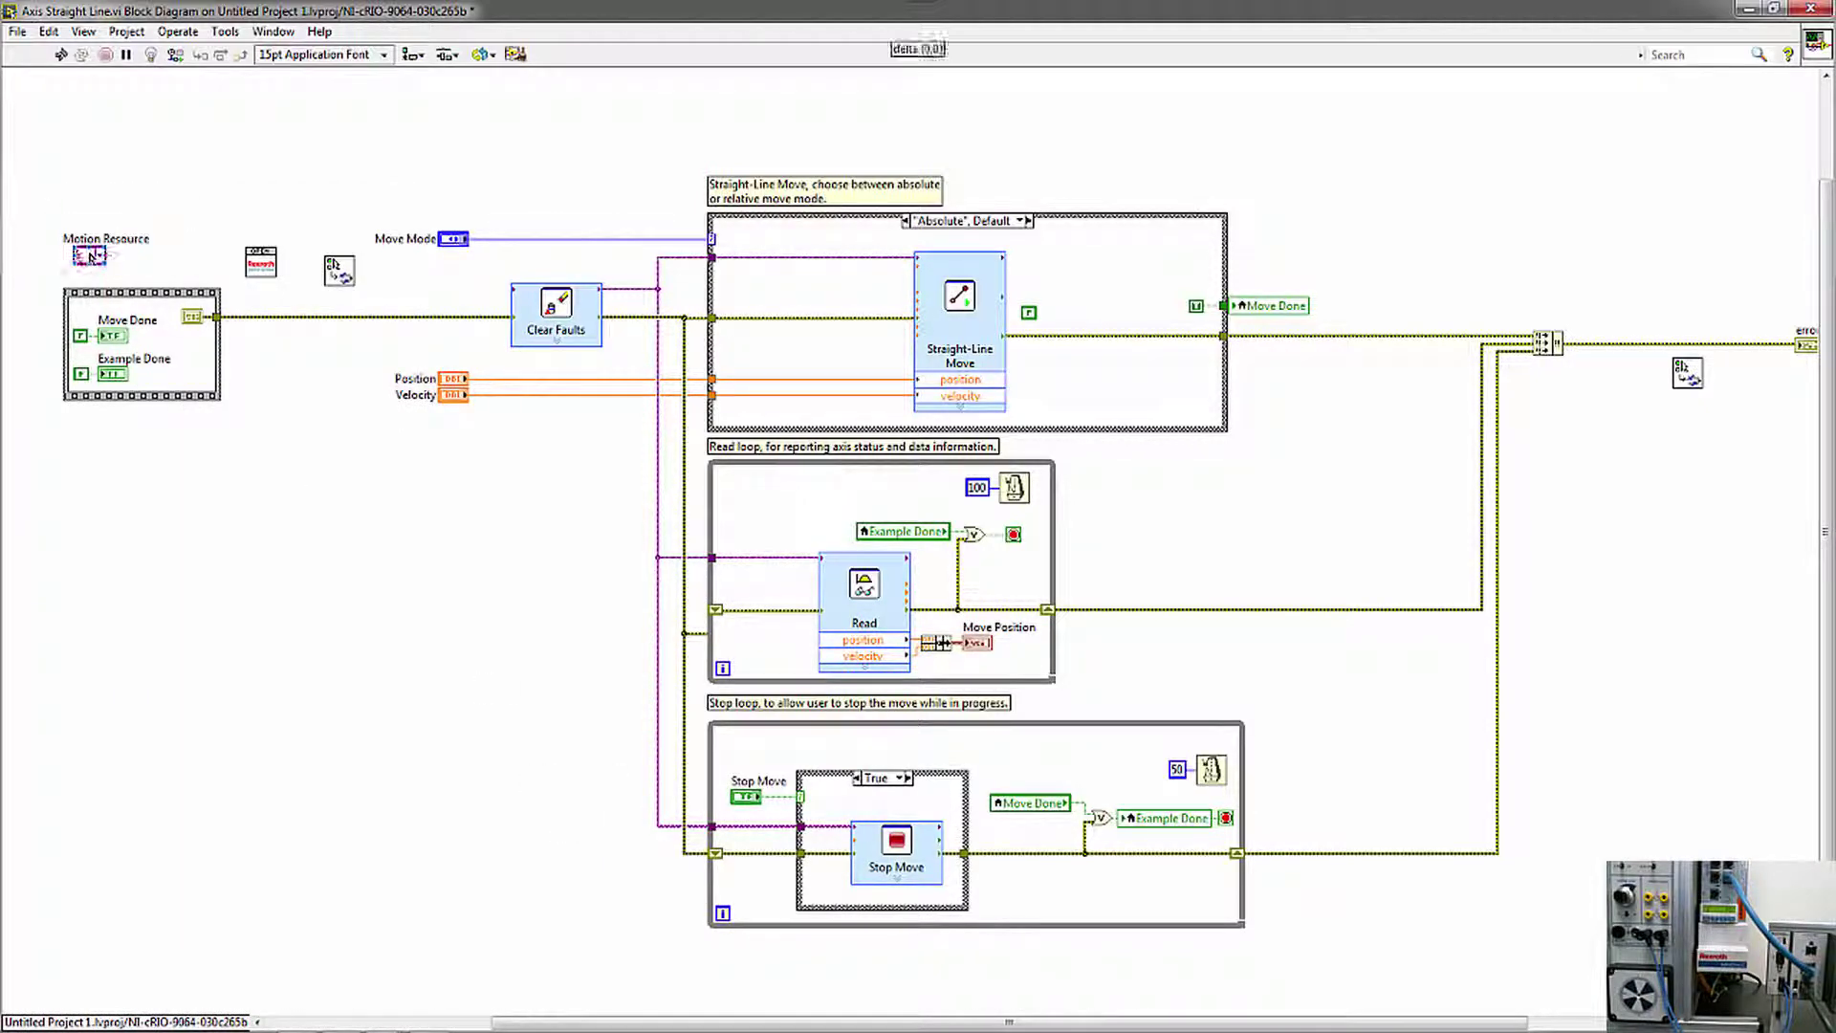
{"action": "left_click", "coordinate": [99, 256]}
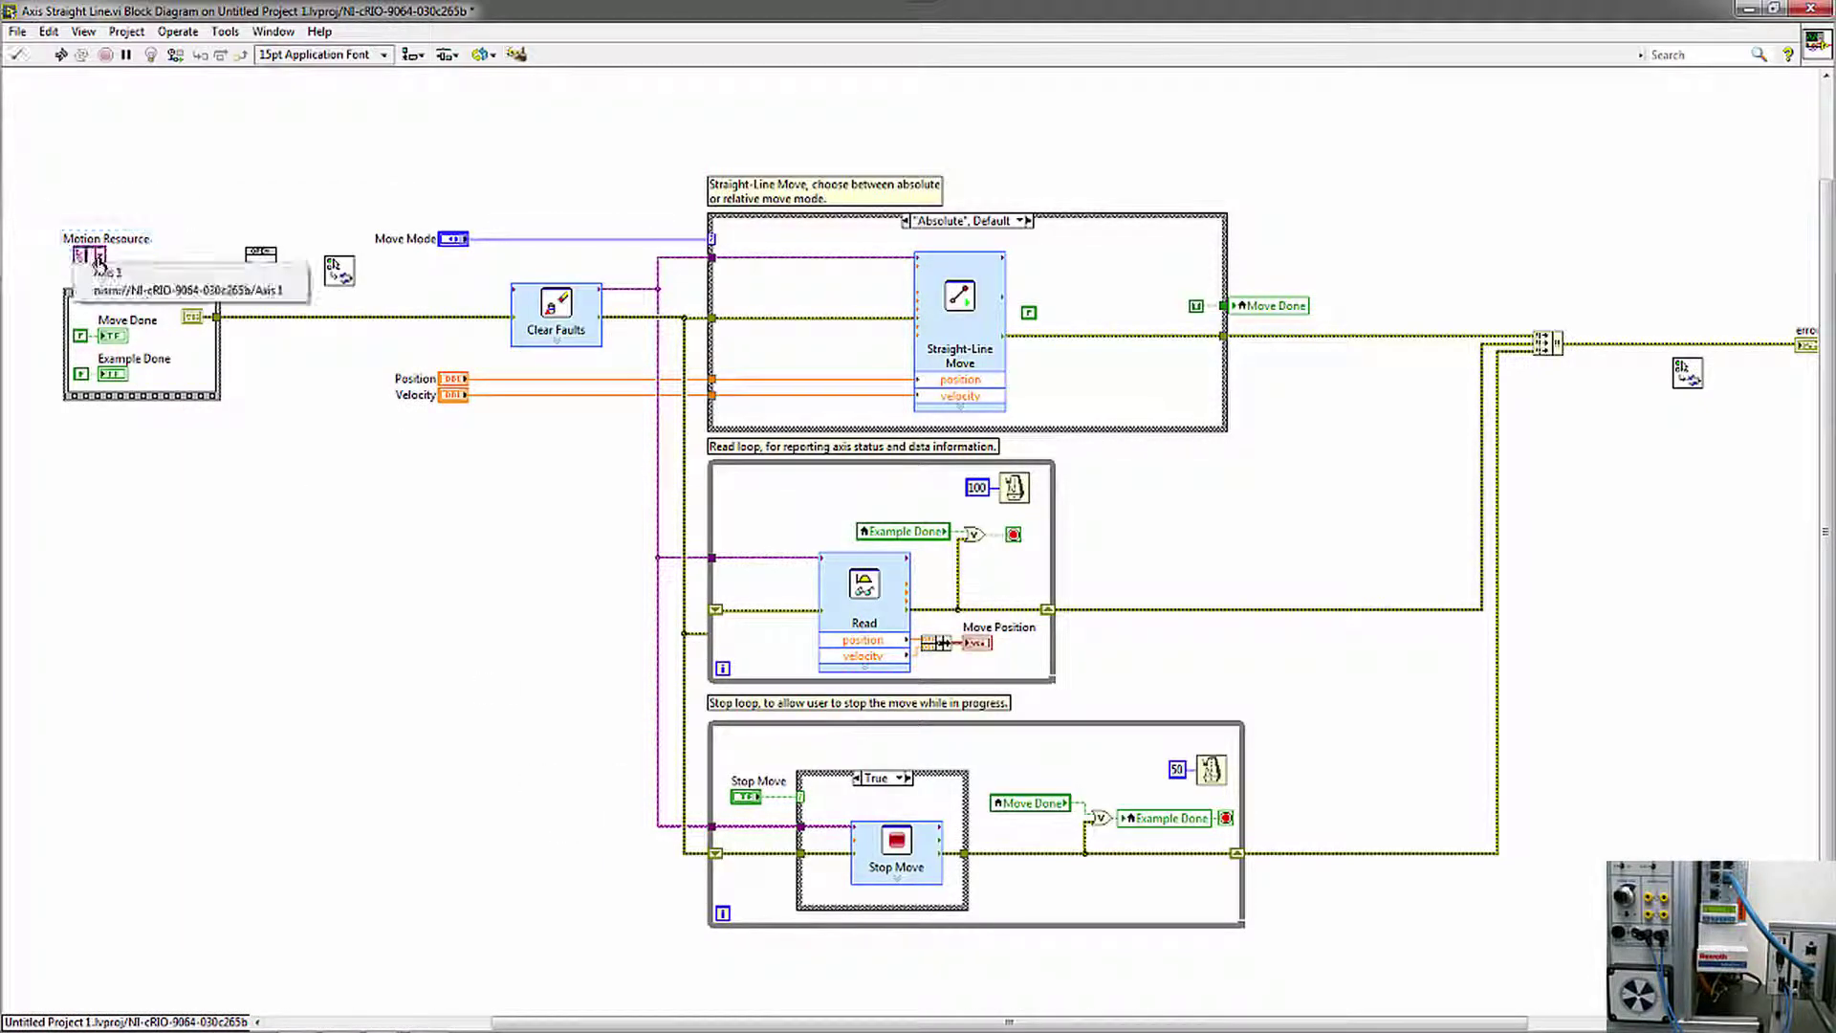
{"action": "left_click", "coordinate": [142, 274]}
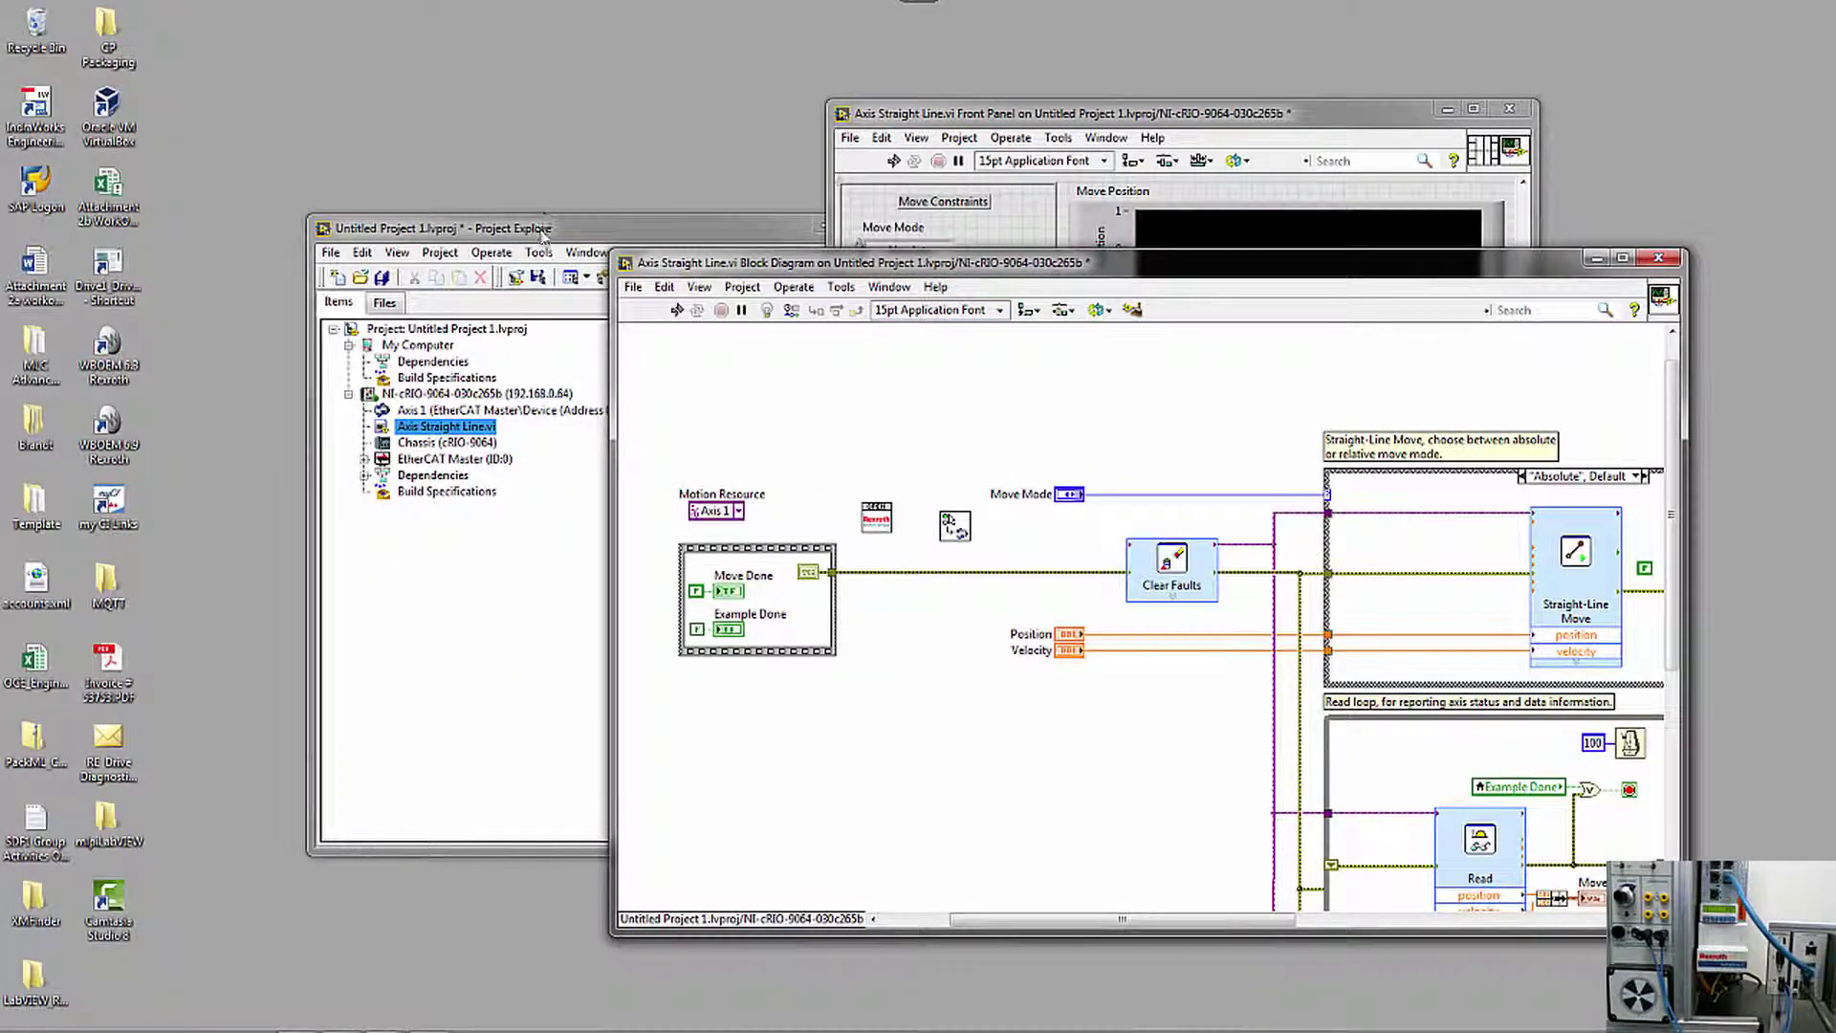
Delete the cluster-to-Clear Faults wire and line up the Axis 1 constant, Open VI and mode VI
{"action": "left_click_drag", "start_coordinate": [547, 230], "coordinate": [431, 235]}
{"action": "left_click", "coordinate": [421, 417]}
{"action": "left_click", "coordinate": [952, 578]}
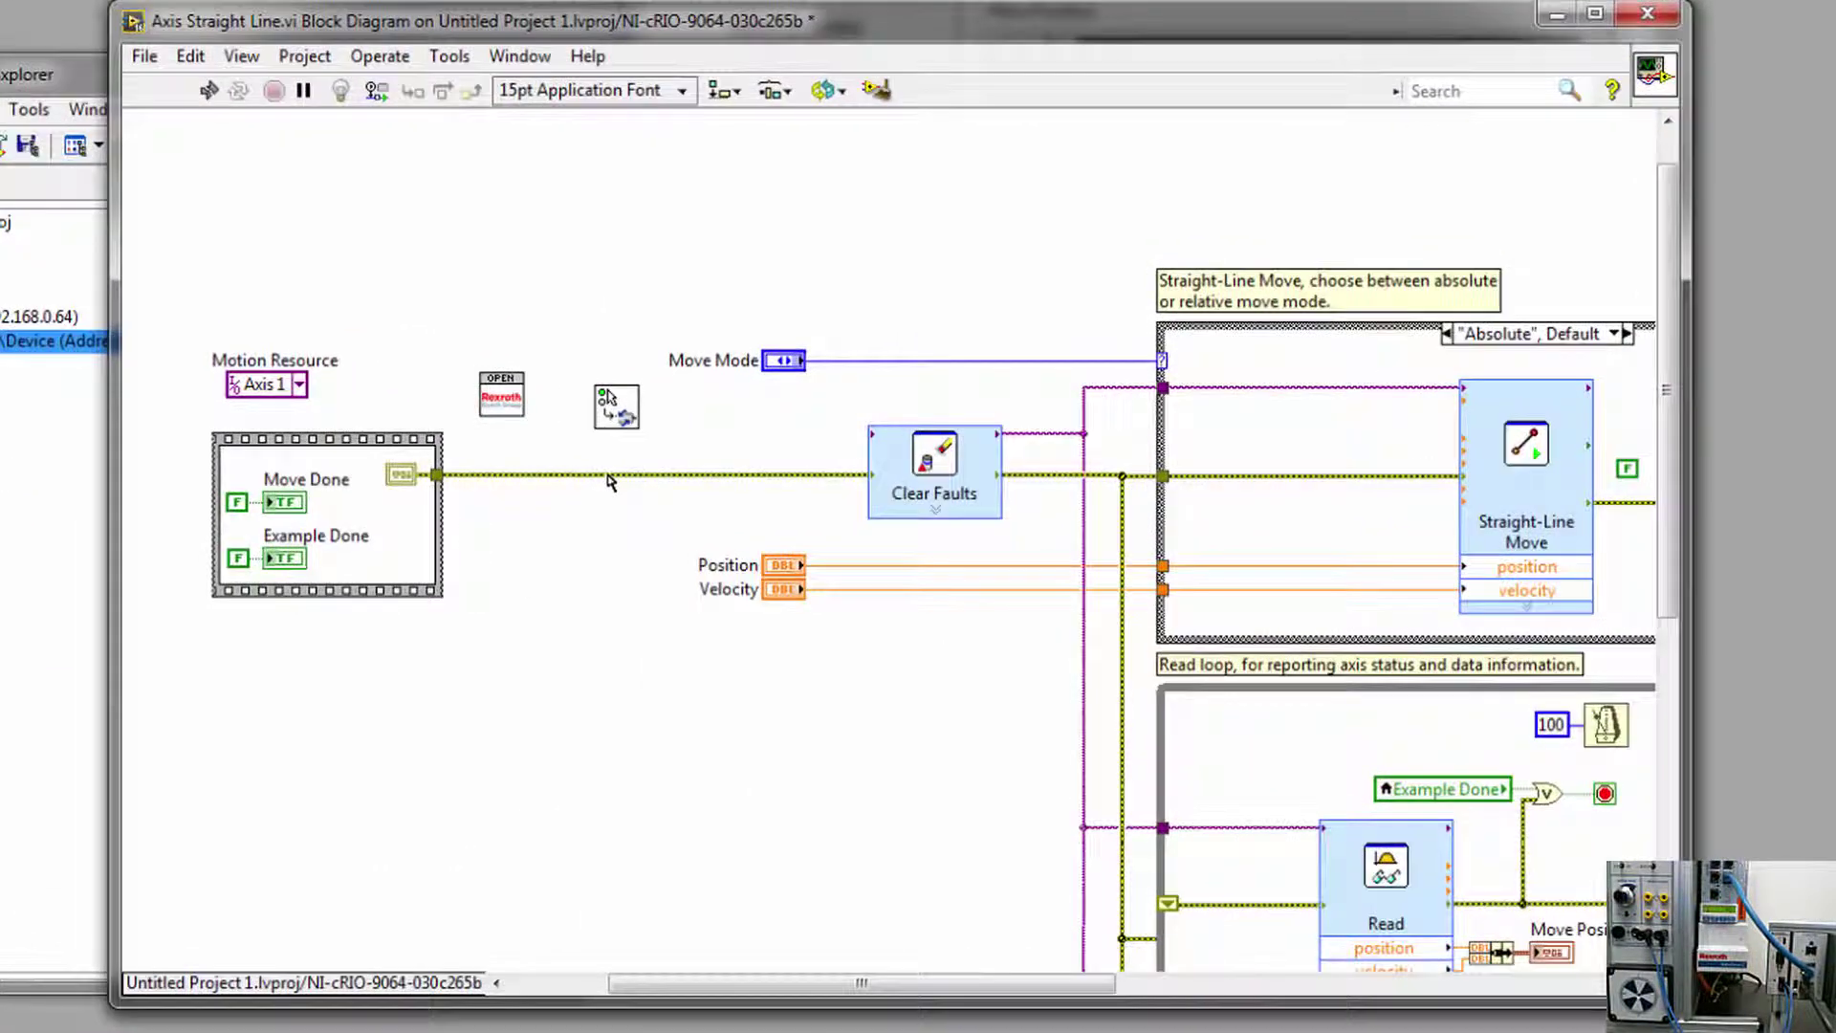
{"action": "key", "text": "Delete"}
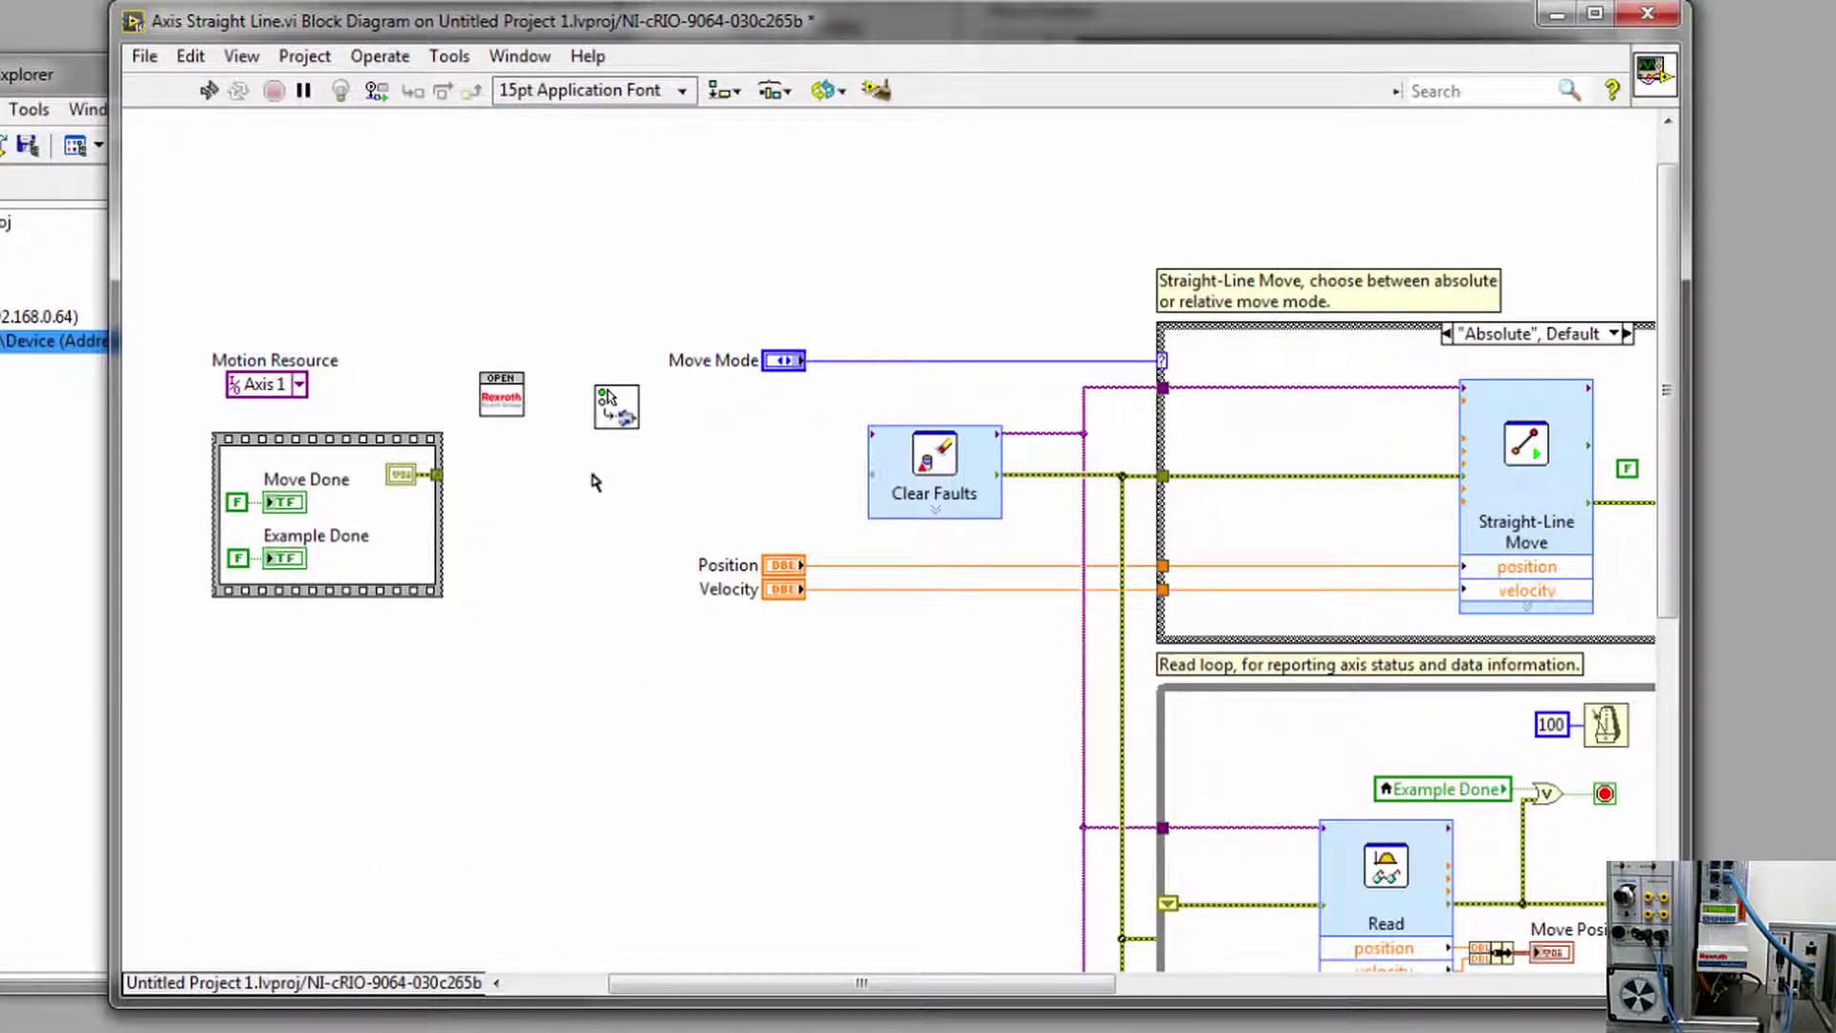
{"action": "left_click_drag", "start_coordinate": [277, 384], "coordinate": [405, 362]}
{"action": "left_click_drag", "start_coordinate": [514, 408], "coordinate": [563, 488]}
{"action": "left_click_drag", "start_coordinate": [616, 406], "coordinate": [655, 473]}
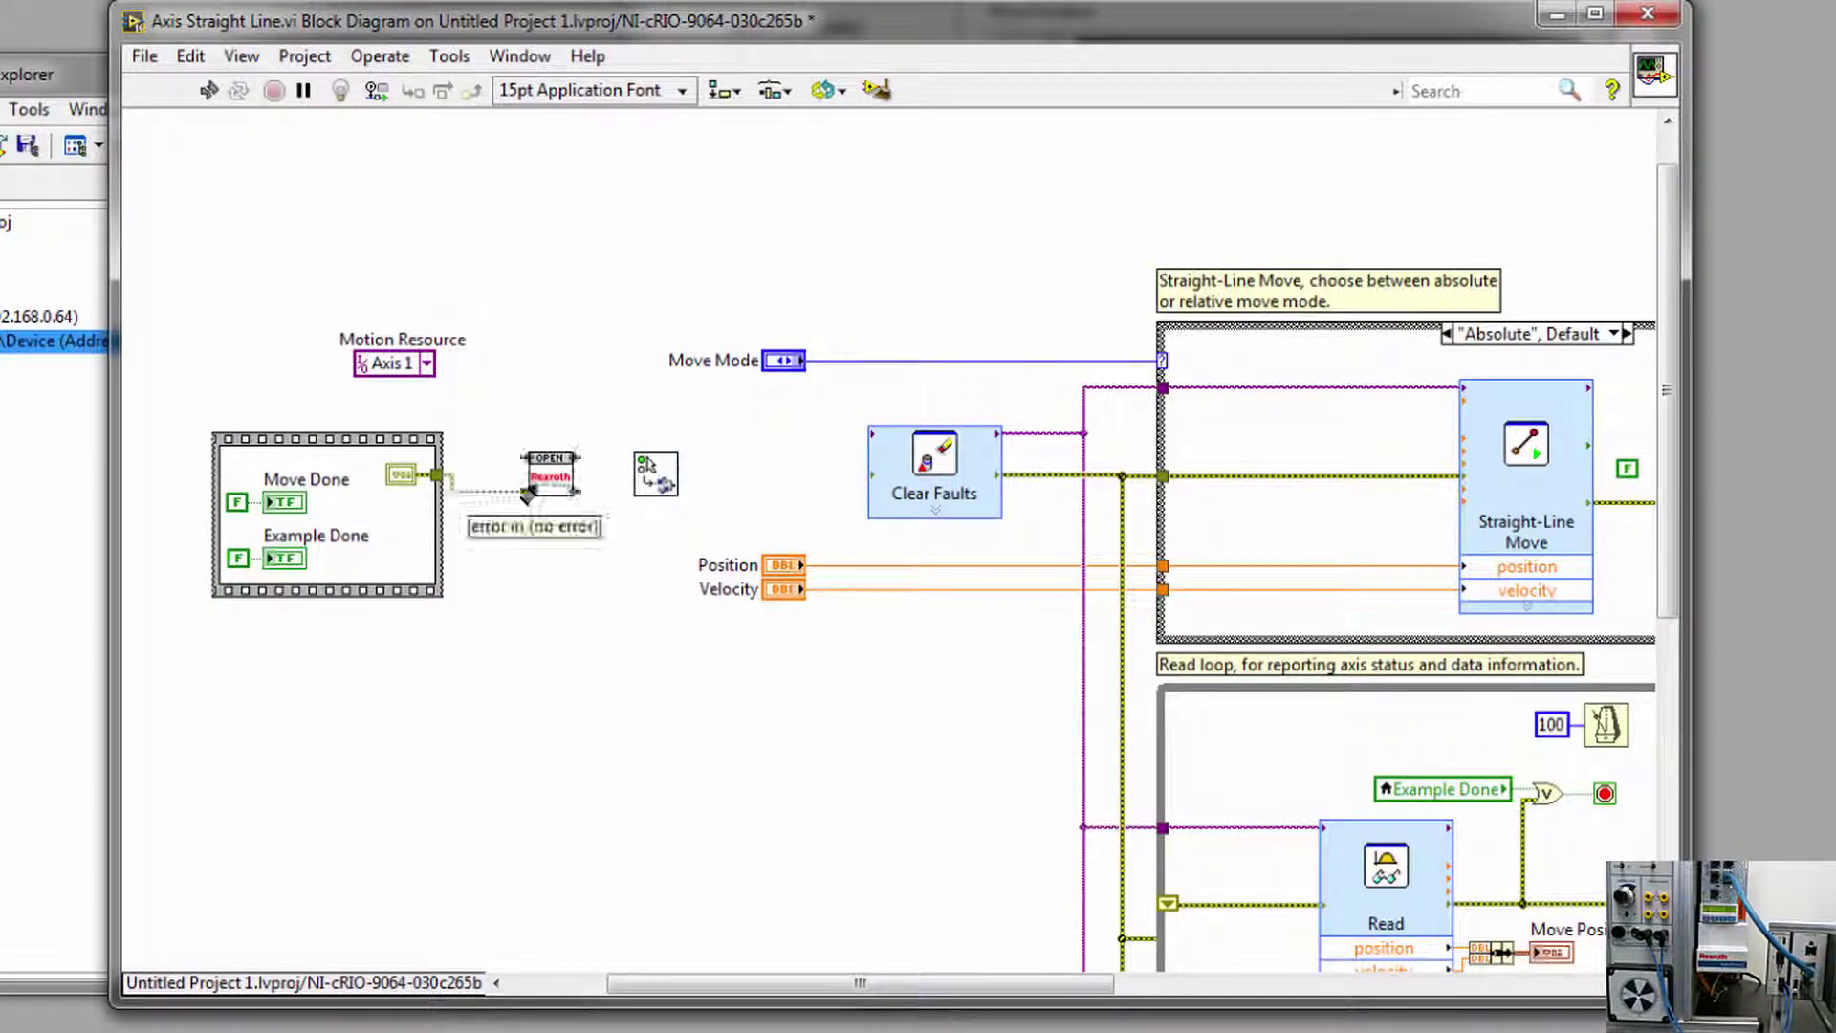
Wire the error chain and Axis 1 through the Open VI and mode VI into Clear Faults
{"action": "left_click", "coordinate": [436, 474]}
{"action": "left_click", "coordinate": [530, 491]}
{"action": "left_click", "coordinate": [573, 491]}
{"action": "left_click", "coordinate": [635, 484]}
{"action": "left_click", "coordinate": [440, 363]}
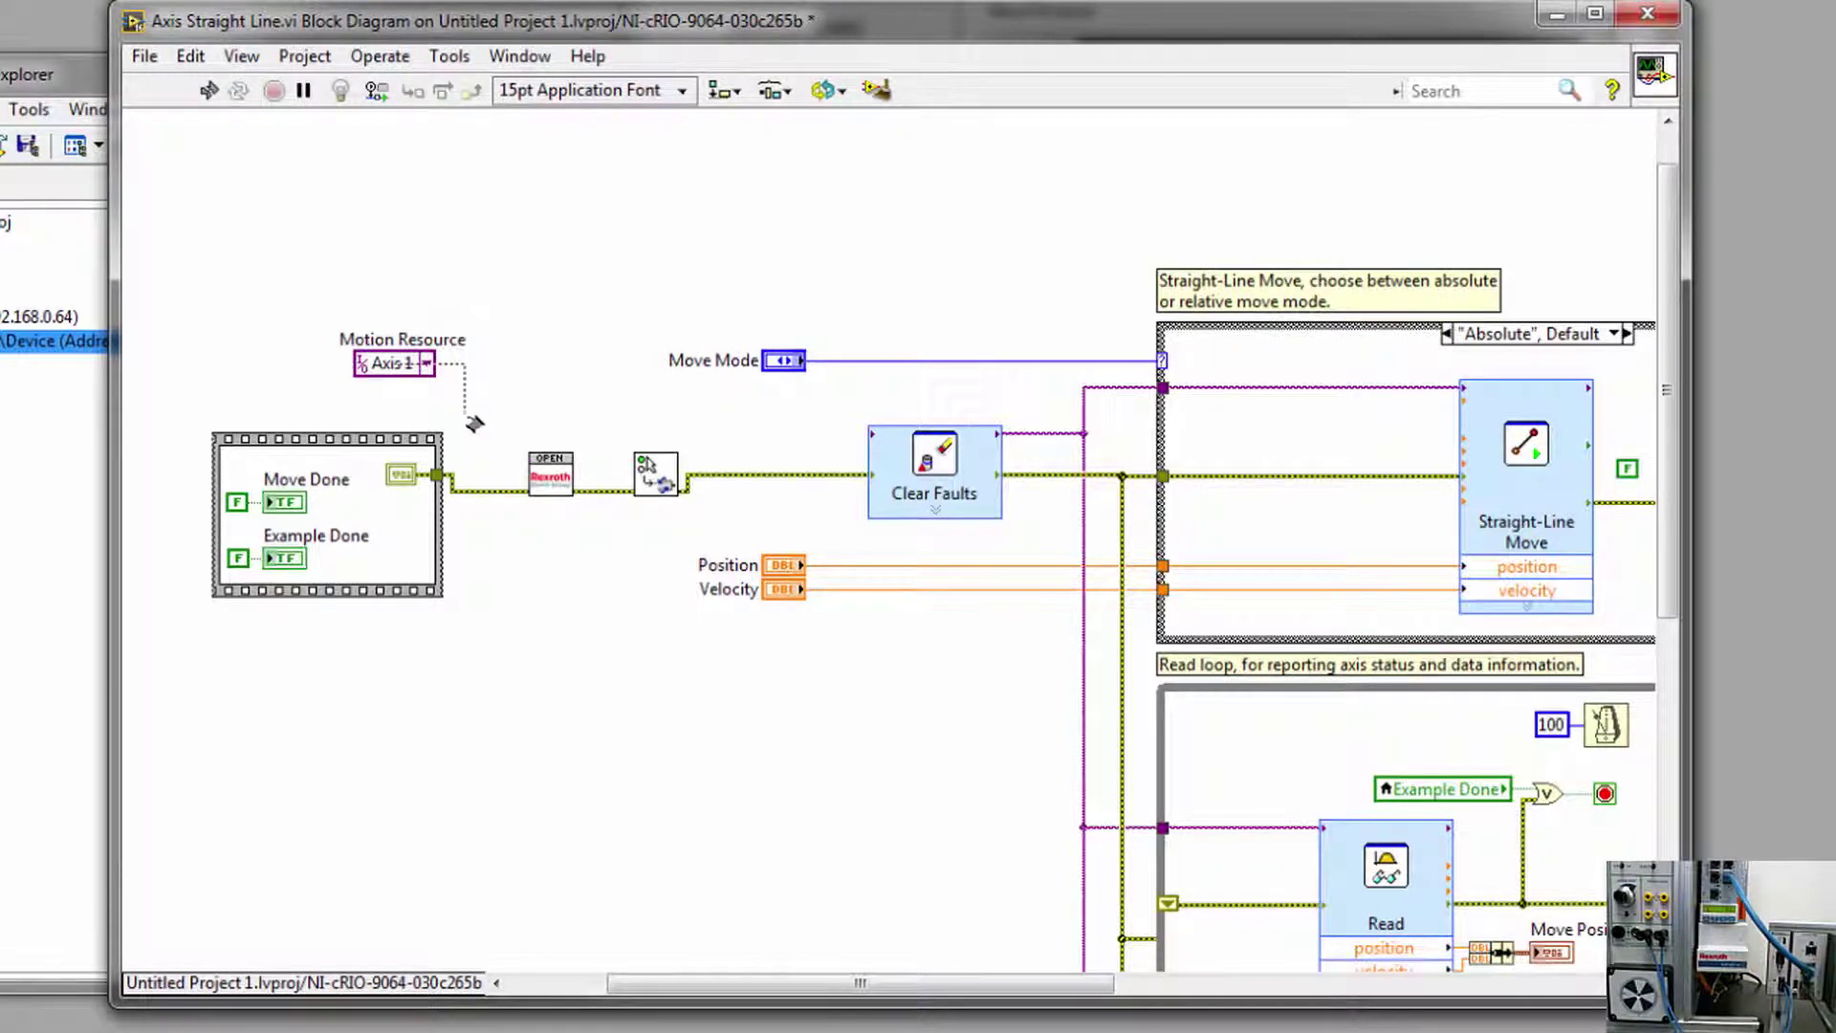
{"action": "left_click", "coordinate": [530, 460]}
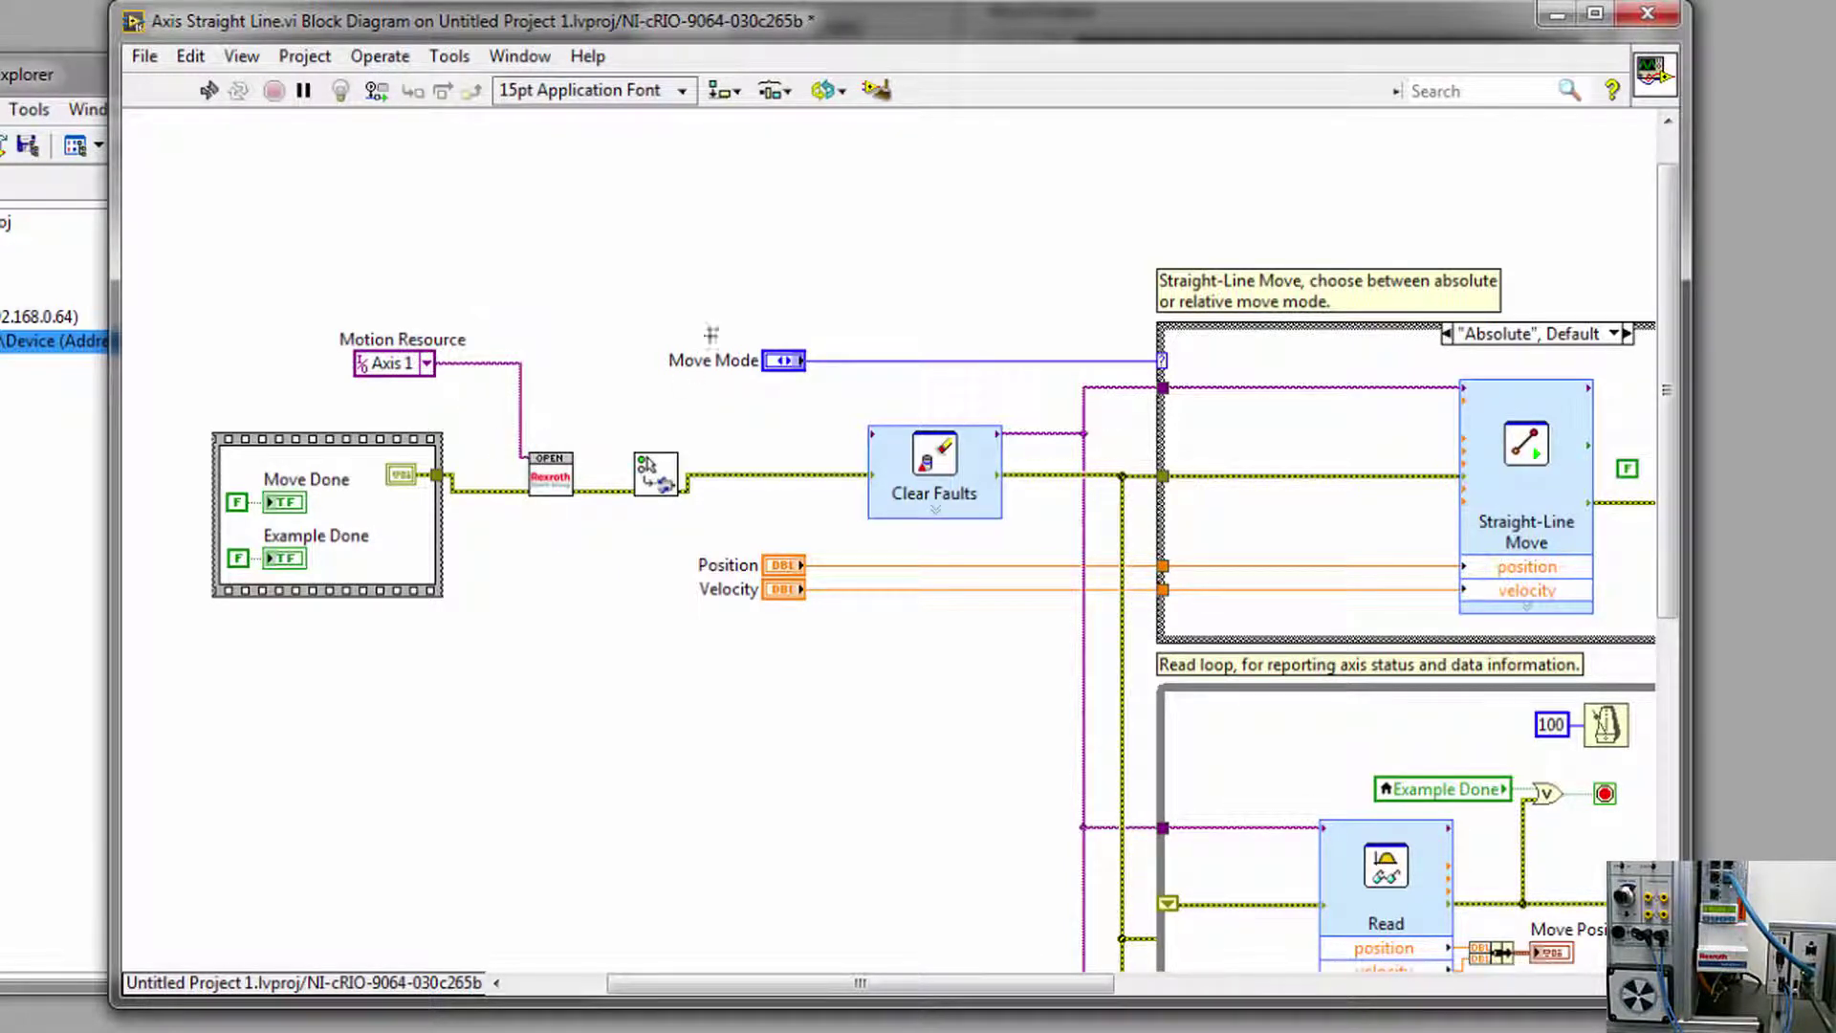
{"action": "left_click", "coordinate": [572, 458]}
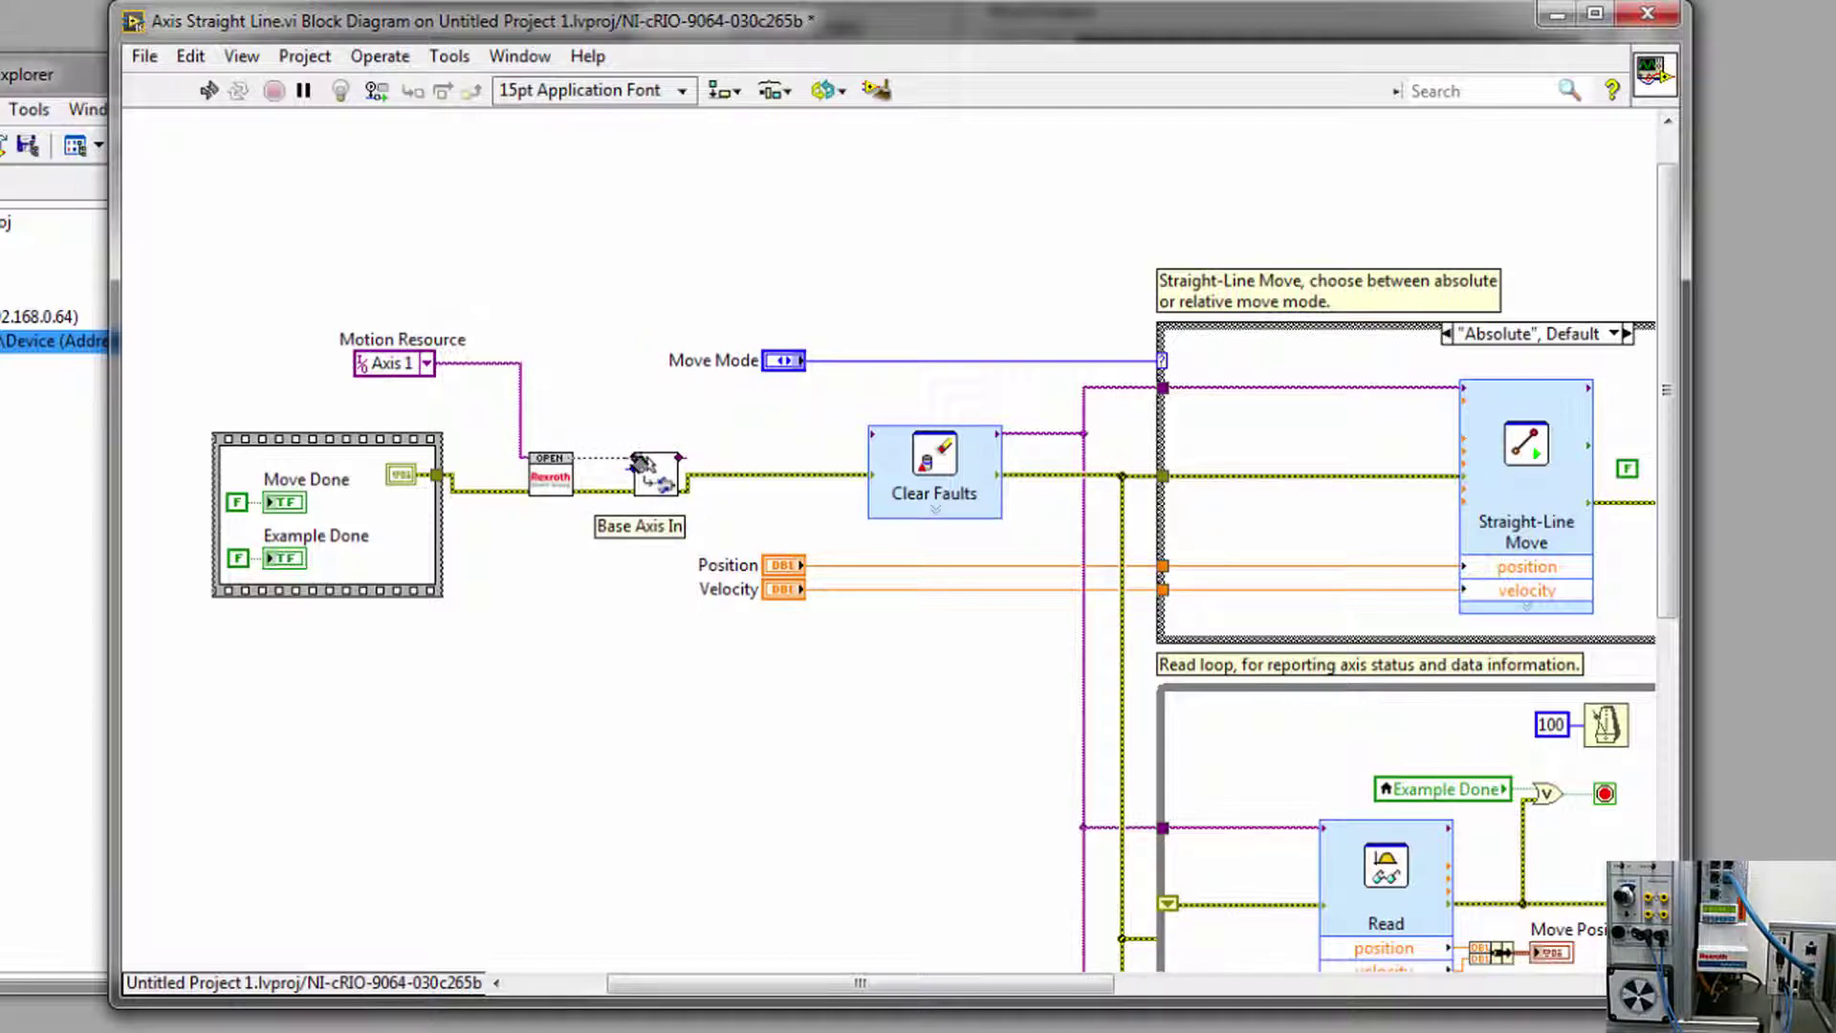
{"action": "left_click", "coordinate": [638, 465]}
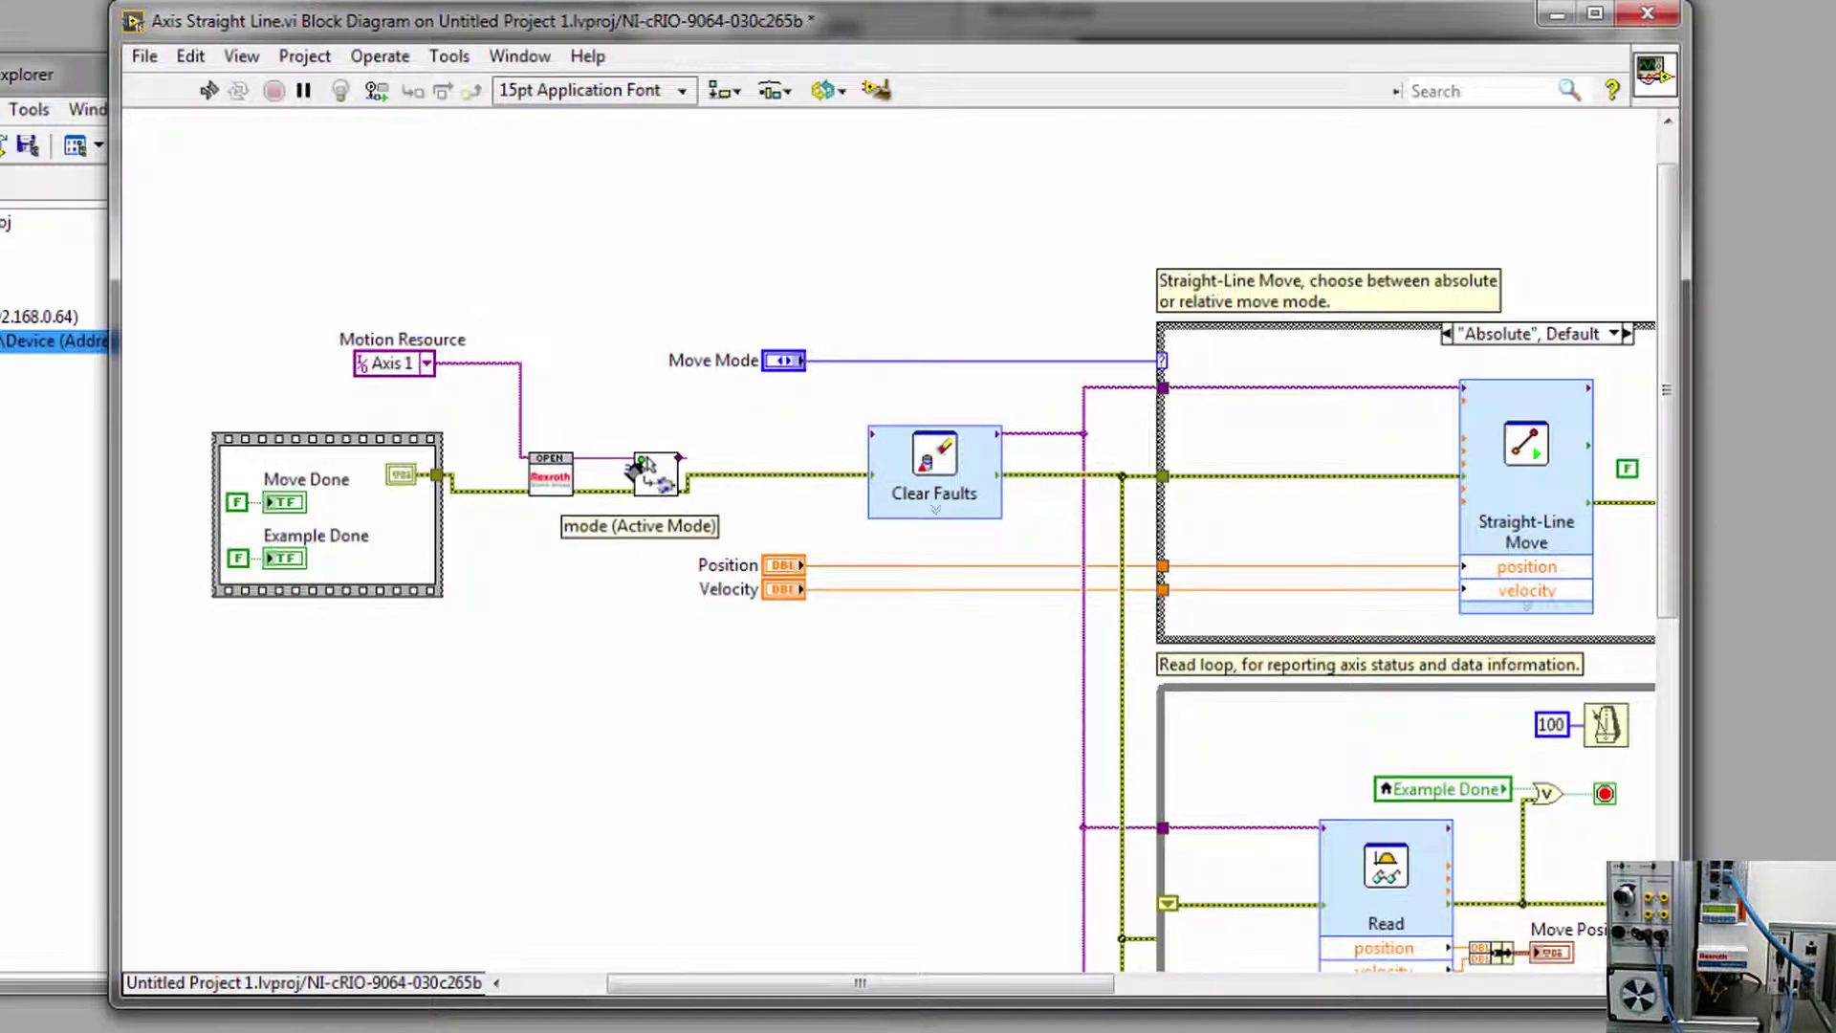
Give the first Set Plugin Mode VI an Active Mode constant placed above the Open VI
{"action": "right_click", "coordinate": [641, 466]}
{"action": "mouse_move", "coordinate": [749, 719]}
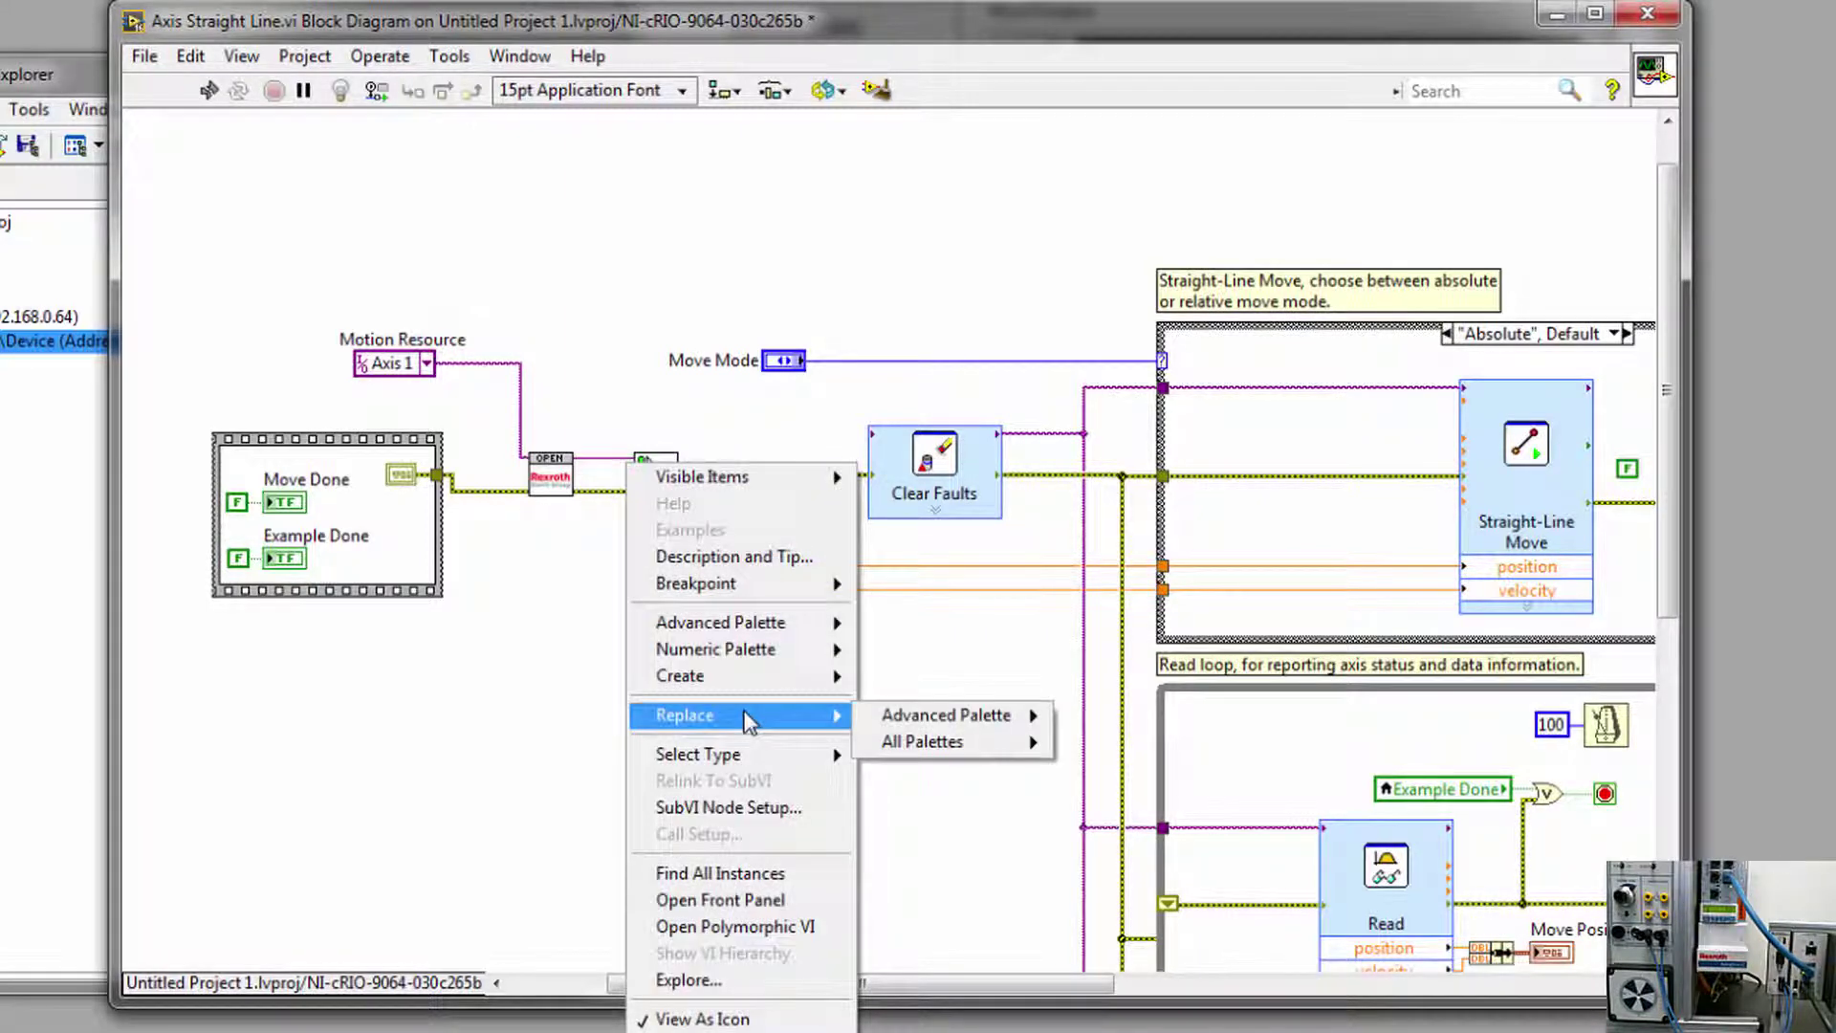
{"action": "mouse_move", "coordinate": [746, 675]}
{"action": "left_click", "coordinate": [1006, 676]}
{"action": "left_click_drag", "start_coordinate": [587, 488], "coordinate": [572, 318]}
{"action": "left_click_drag", "start_coordinate": [640, 393], "coordinate": [614, 394]}
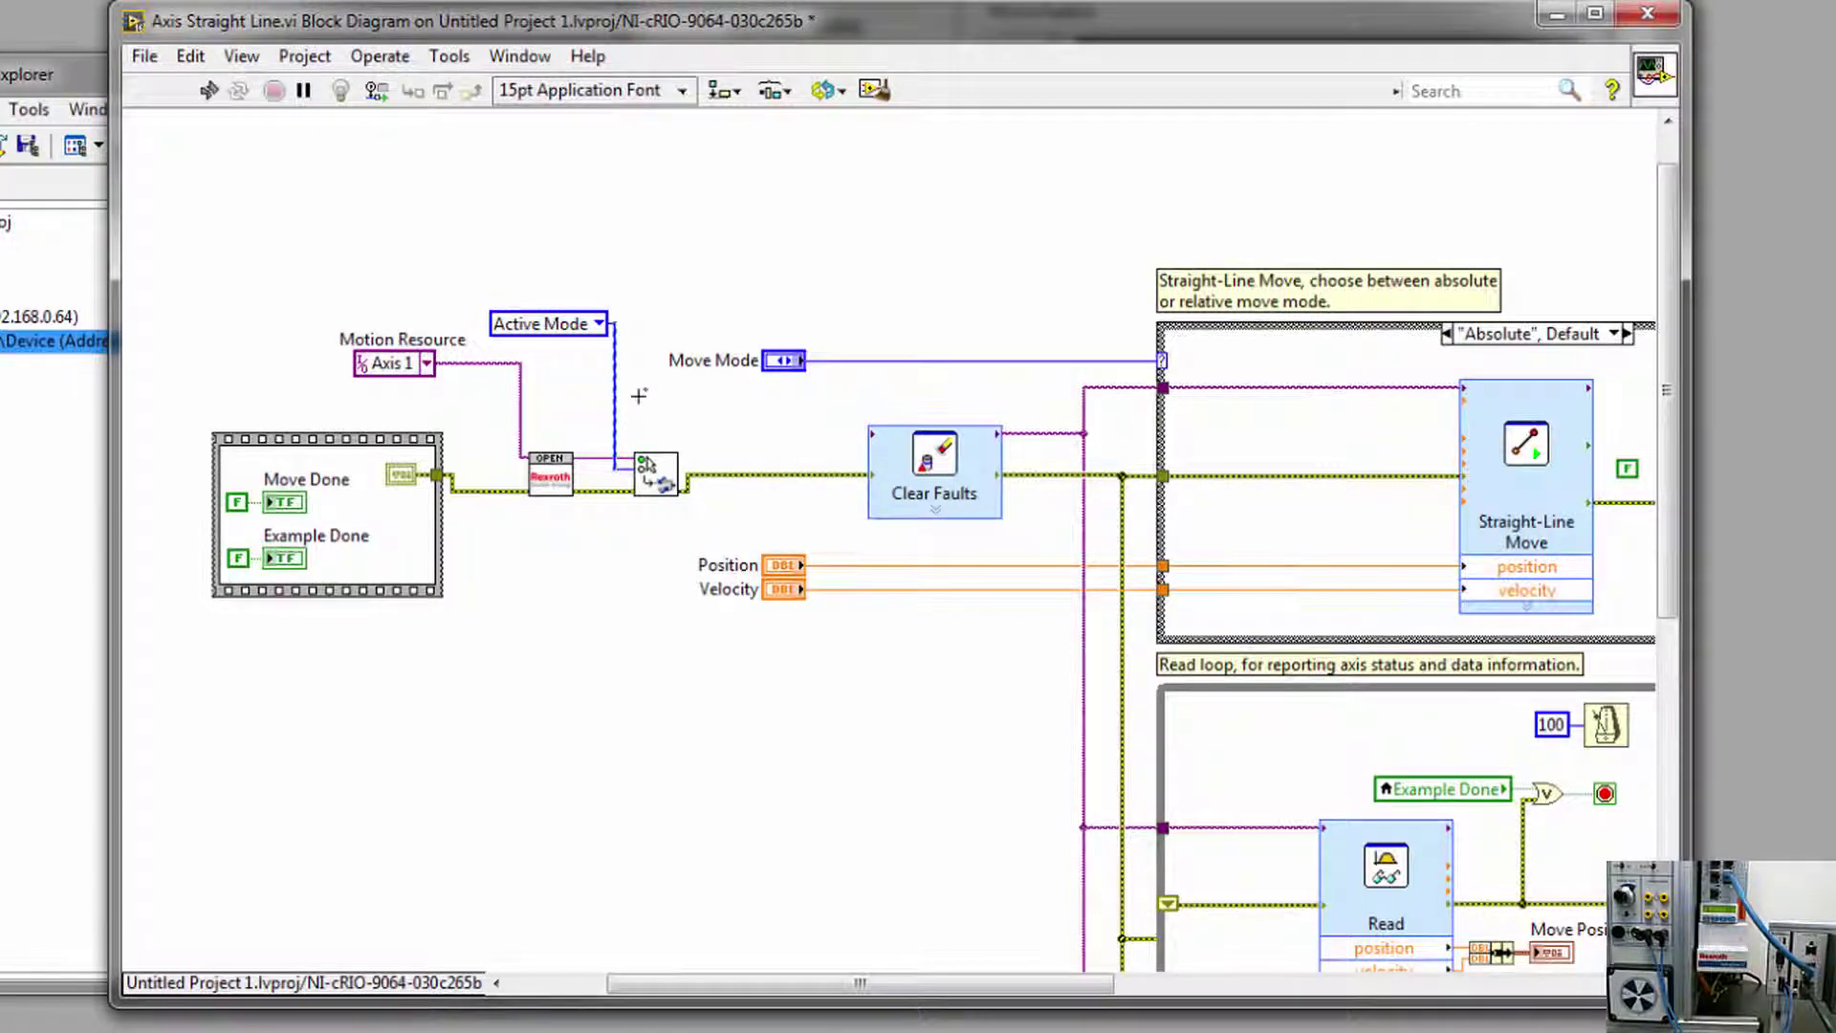
{"action": "left_click_drag", "start_coordinate": [688, 983], "coordinate": [1194, 997]}
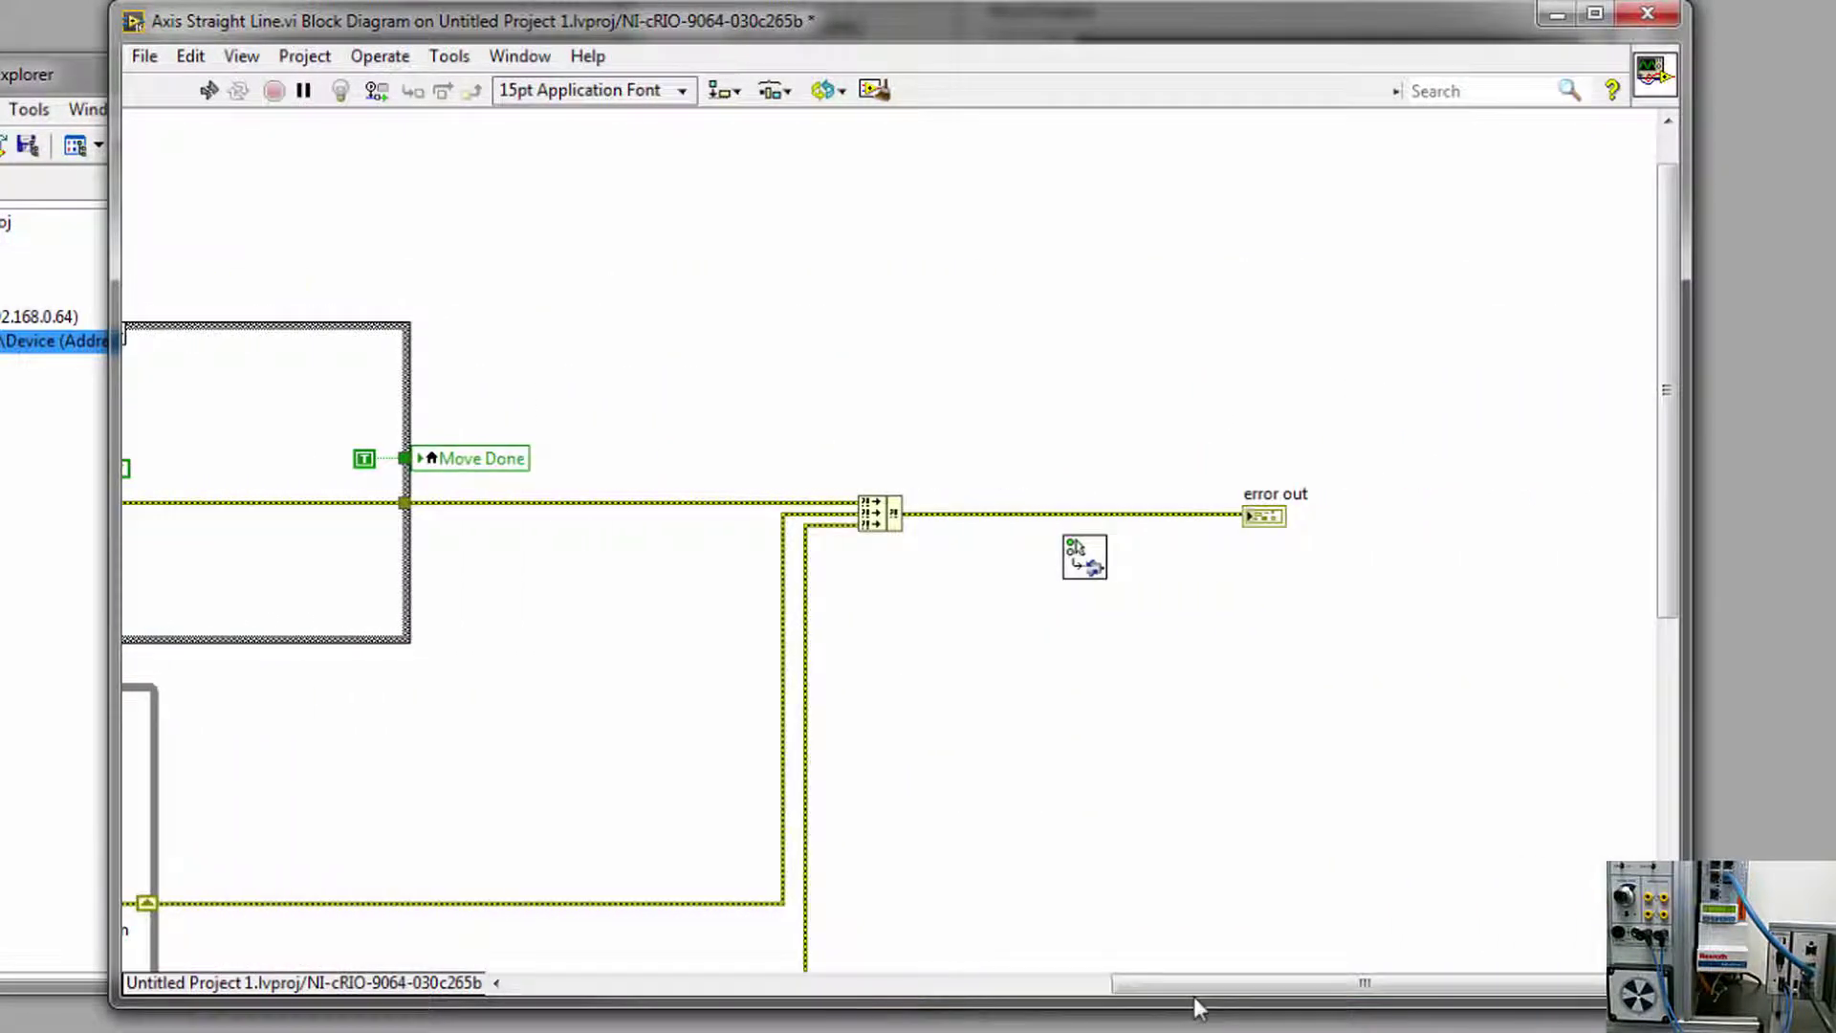
Insert the second mode VI before error out with a Configuration Mode constant
{"action": "left_click", "coordinate": [971, 519]}
{"action": "key", "text": "Delete"}
{"action": "left_click_drag", "start_coordinate": [1077, 570], "coordinate": [1079, 529]}
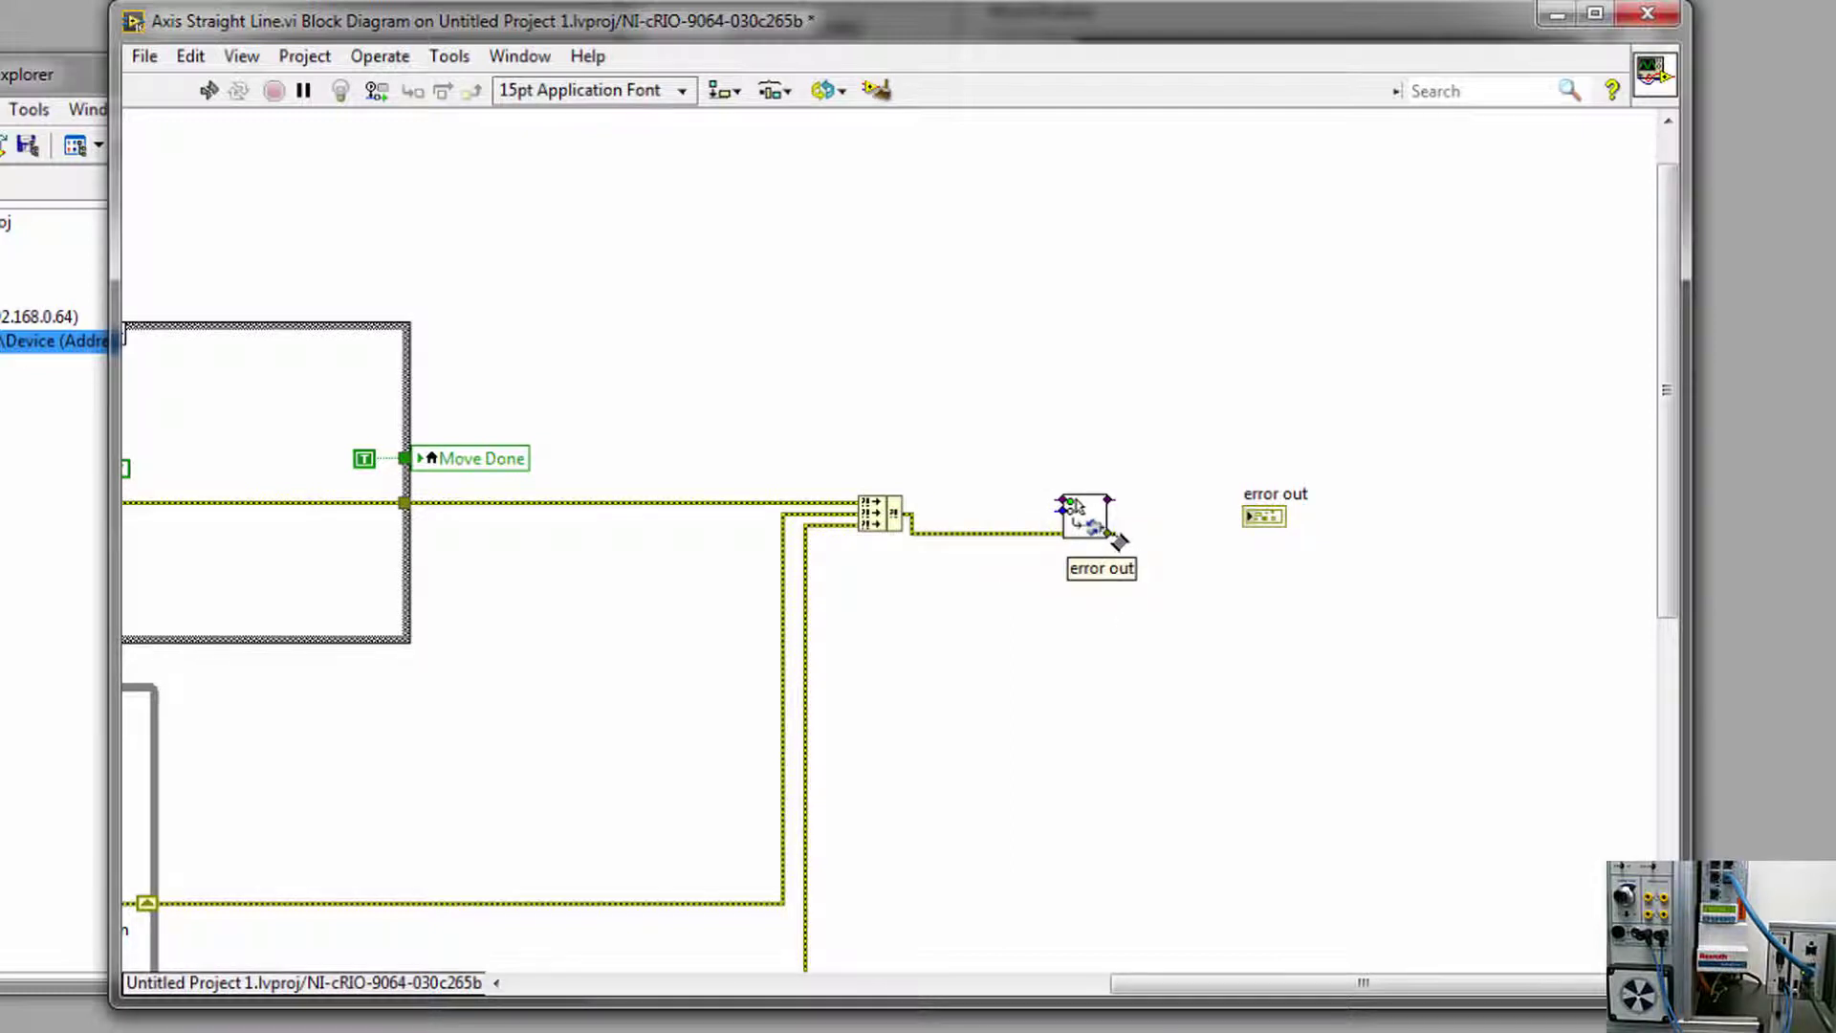
{"action": "right_click", "coordinate": [1076, 507]}
{"action": "mouse_move", "coordinate": [1184, 732]}
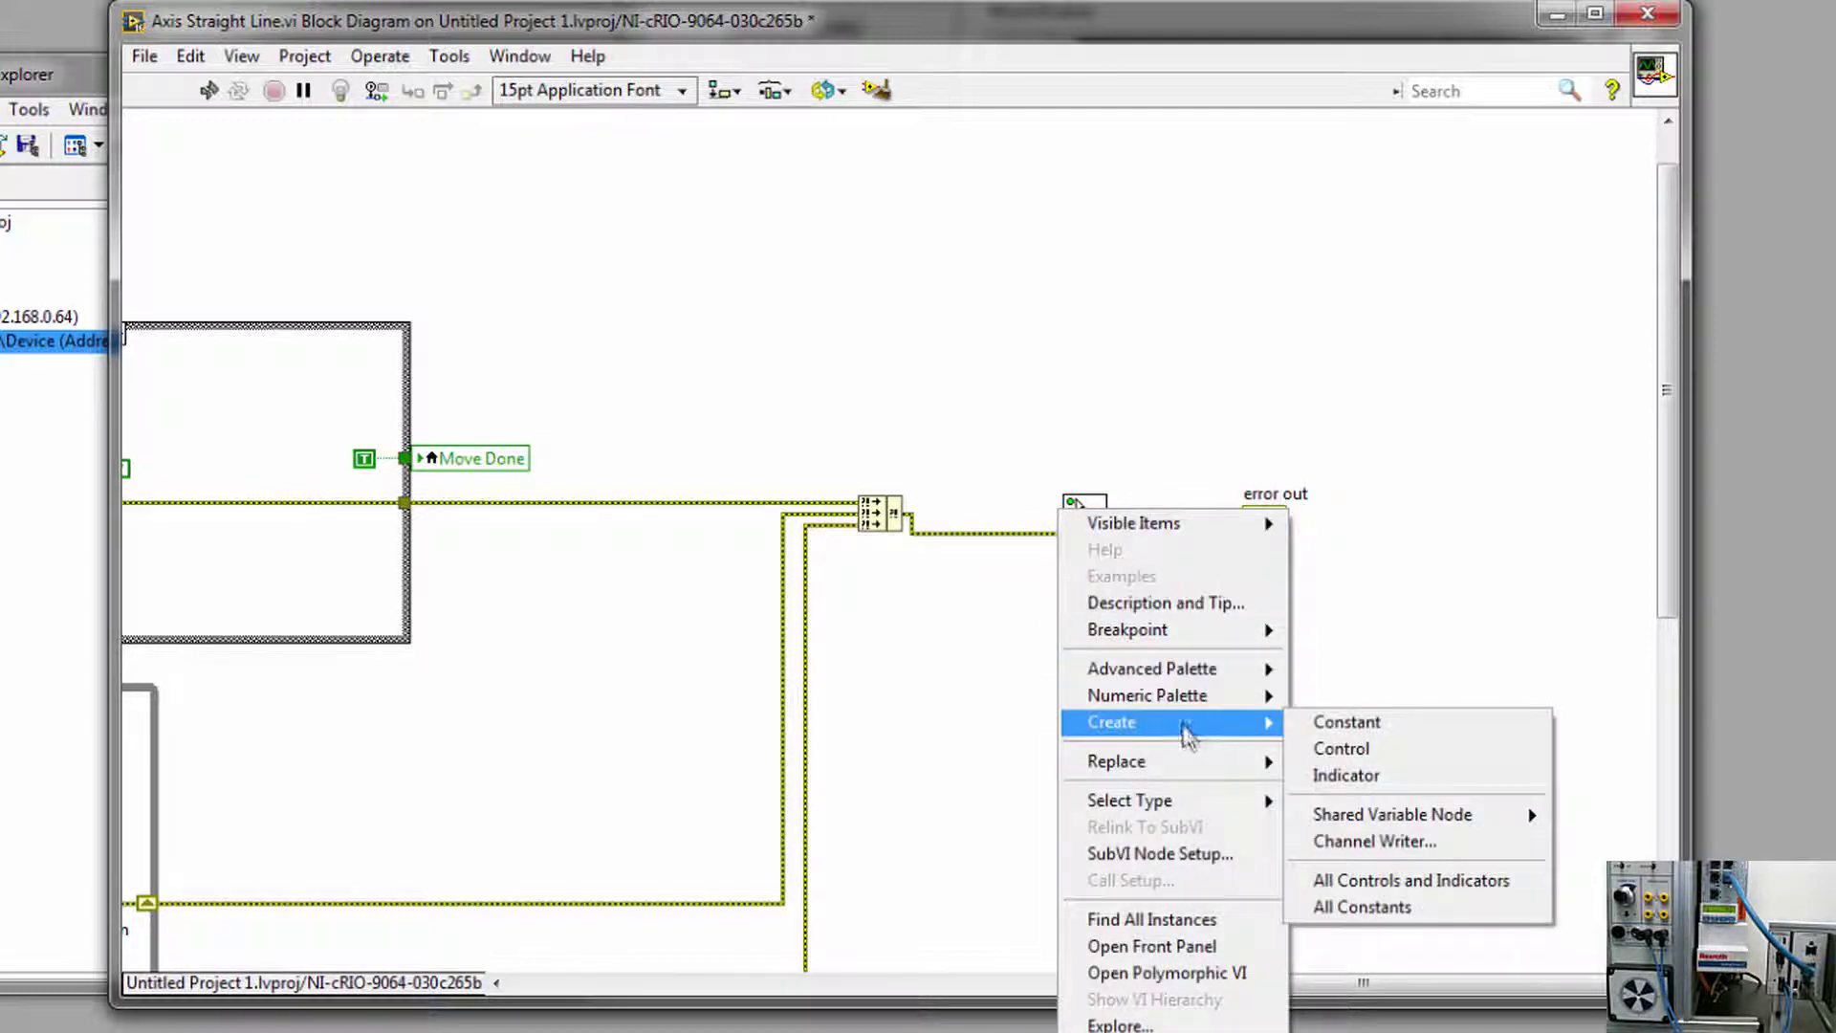
{"action": "left_click", "coordinate": [1343, 722]}
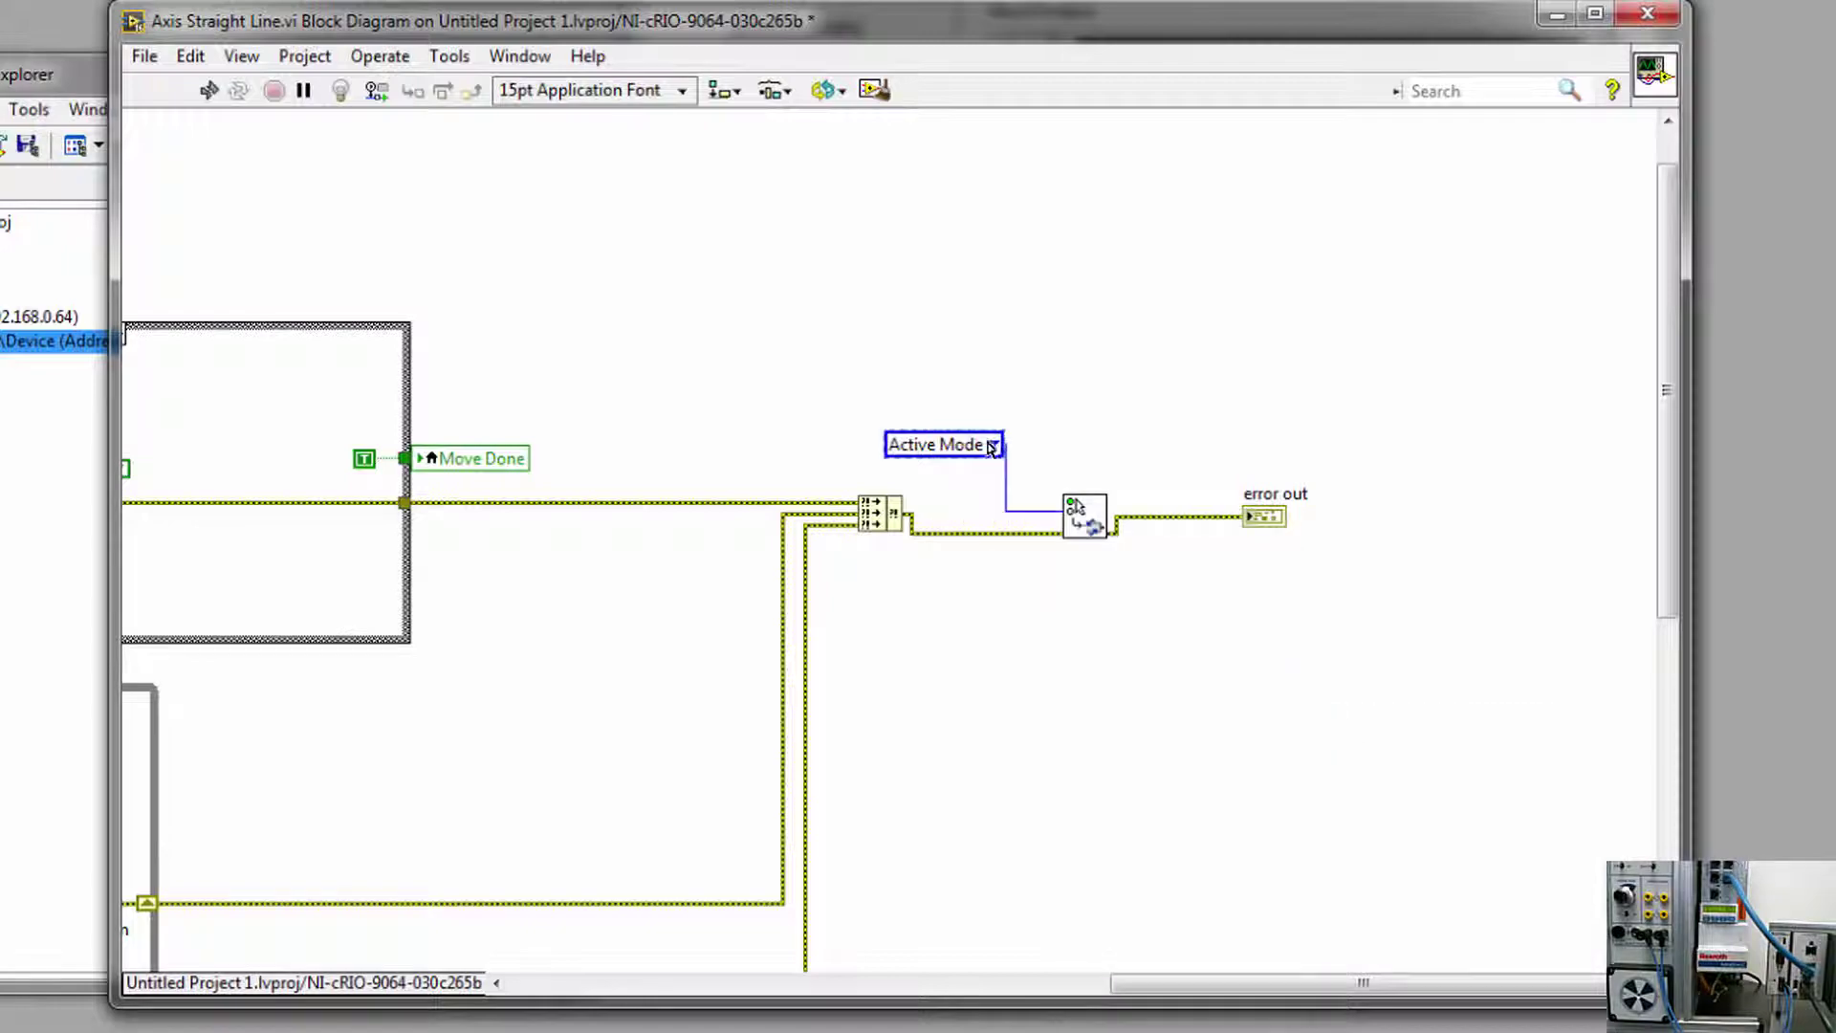
{"action": "left_click", "coordinate": [996, 444]}
{"action": "left_click", "coordinate": [984, 423]}
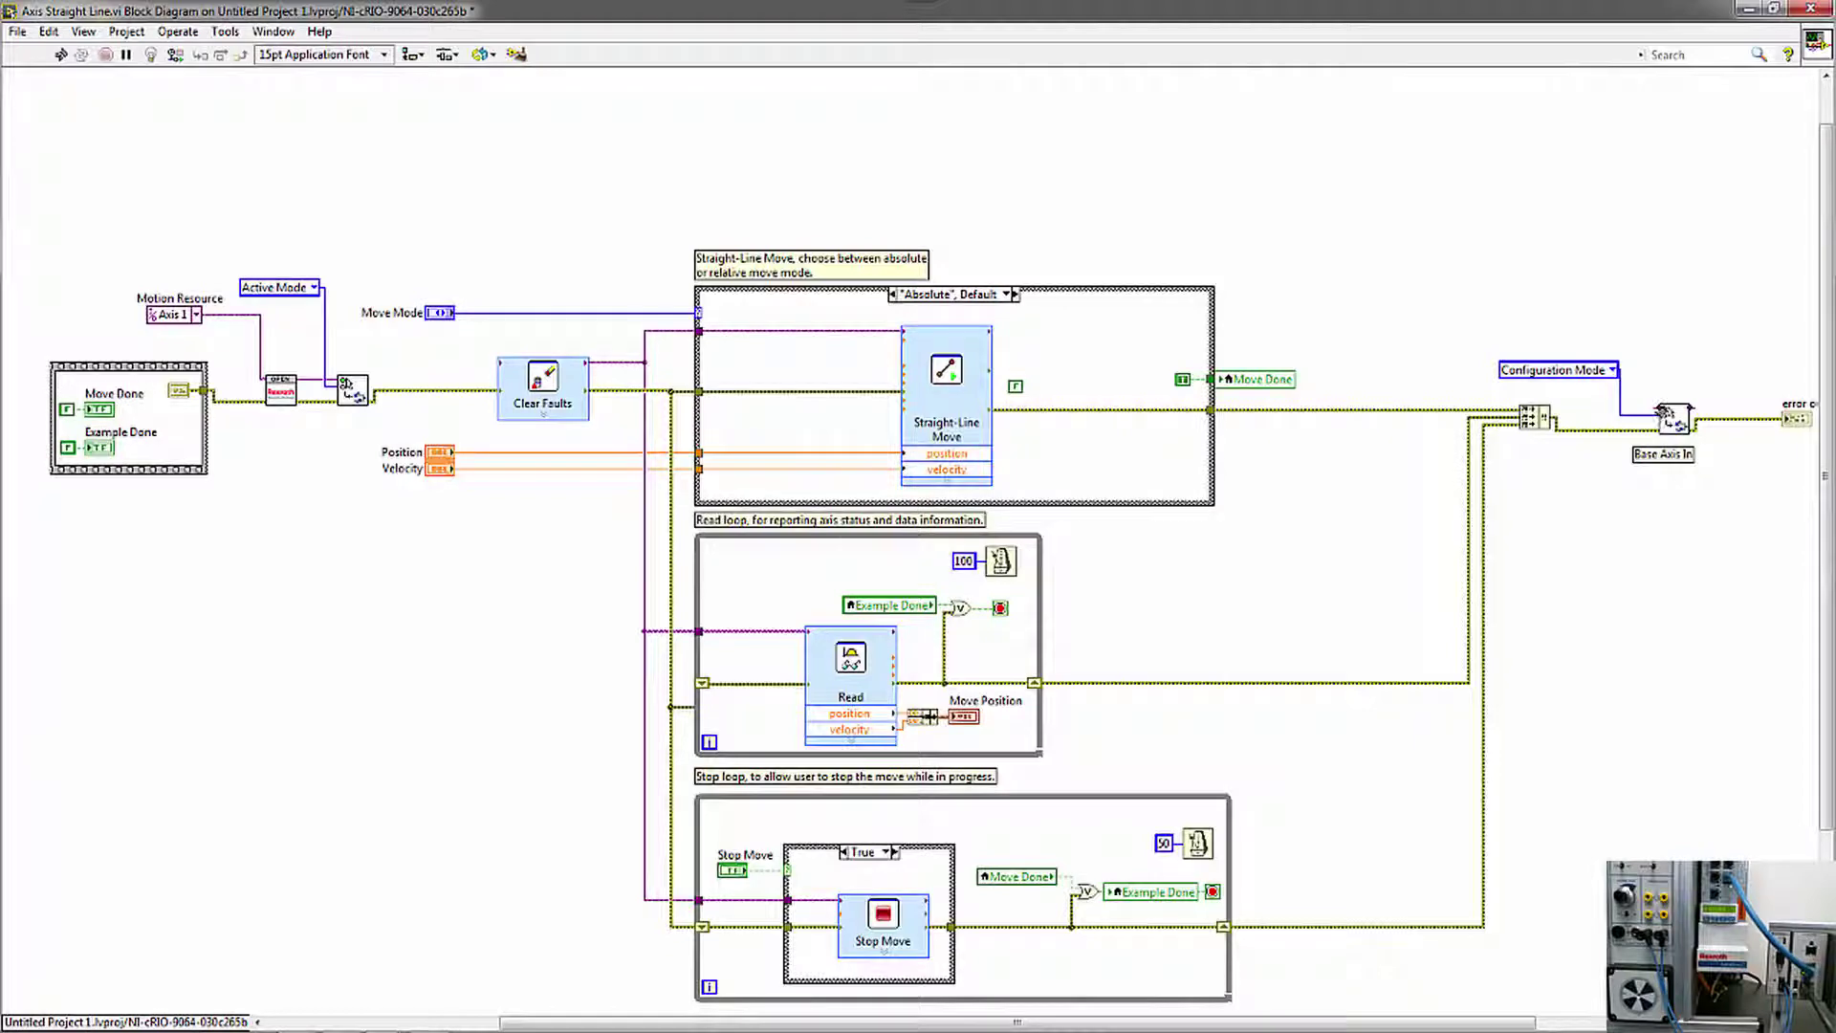
{"action": "left_click", "coordinate": [1664, 413]}
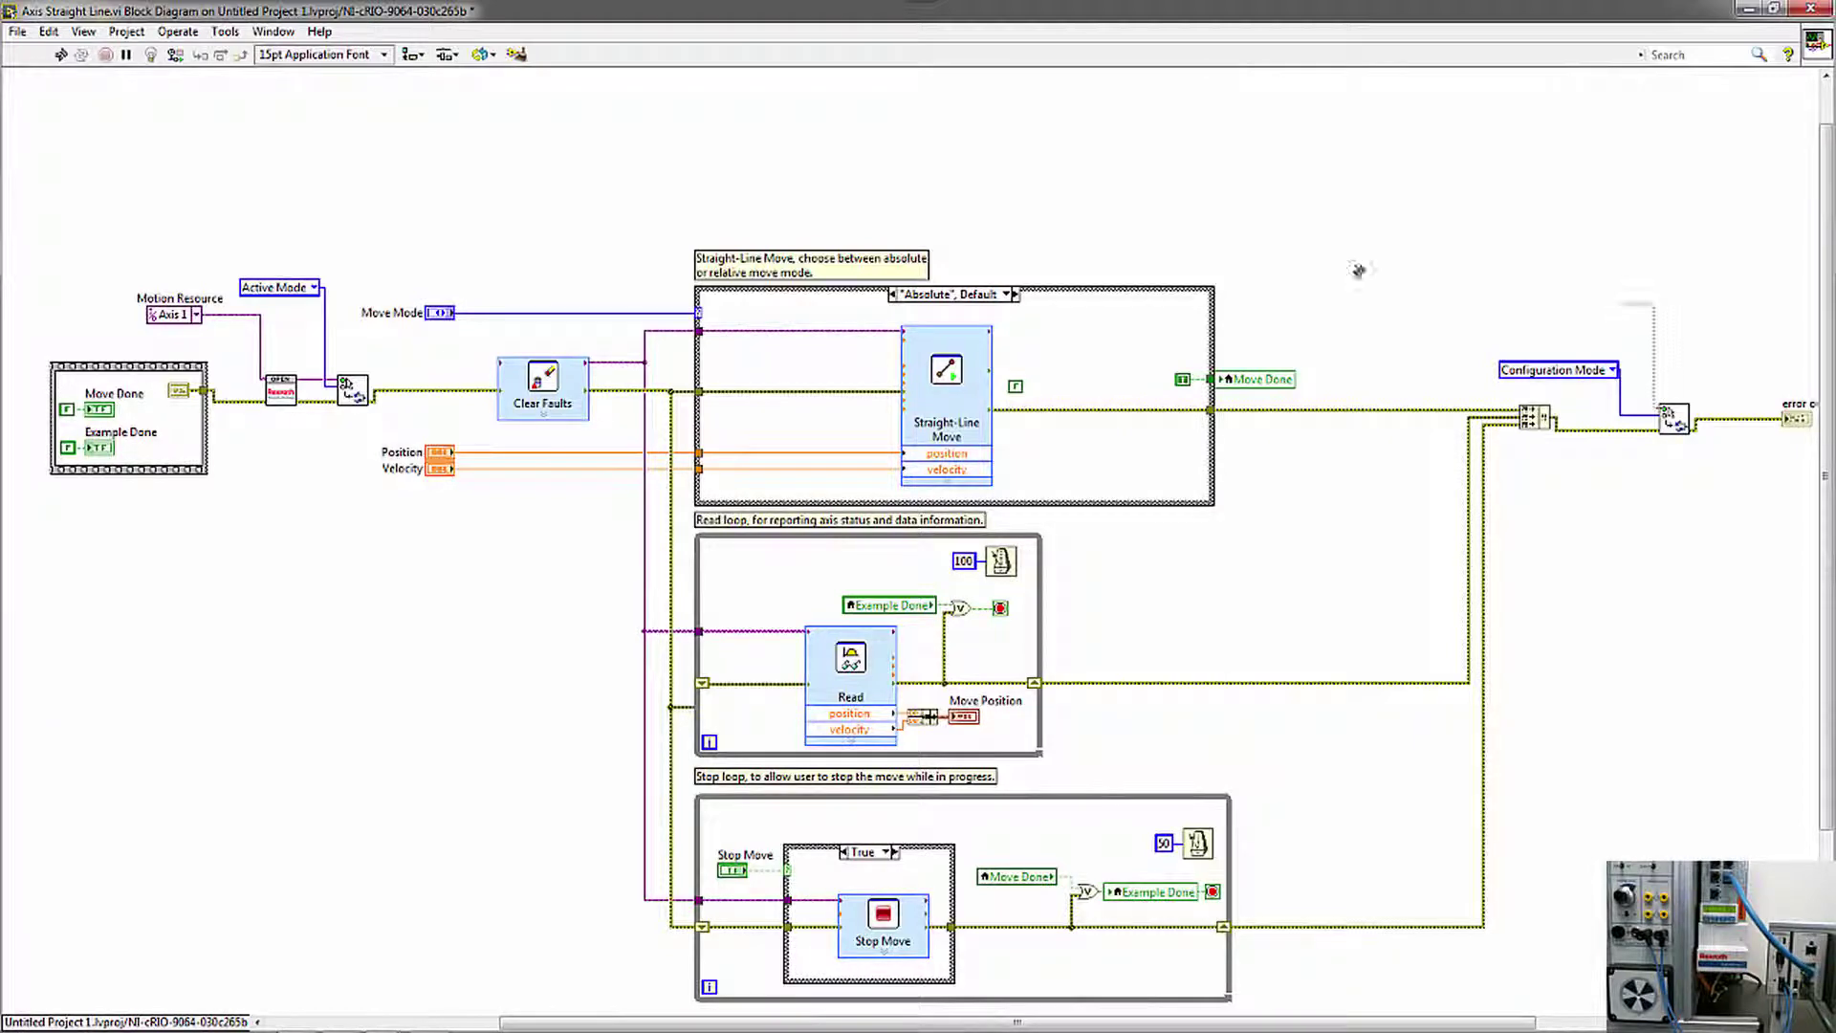
Wire Axis 1 into Clear Faults and the case structure, then delete the old Straight-Line Move wires
{"action": "left_click", "coordinate": [374, 380]}
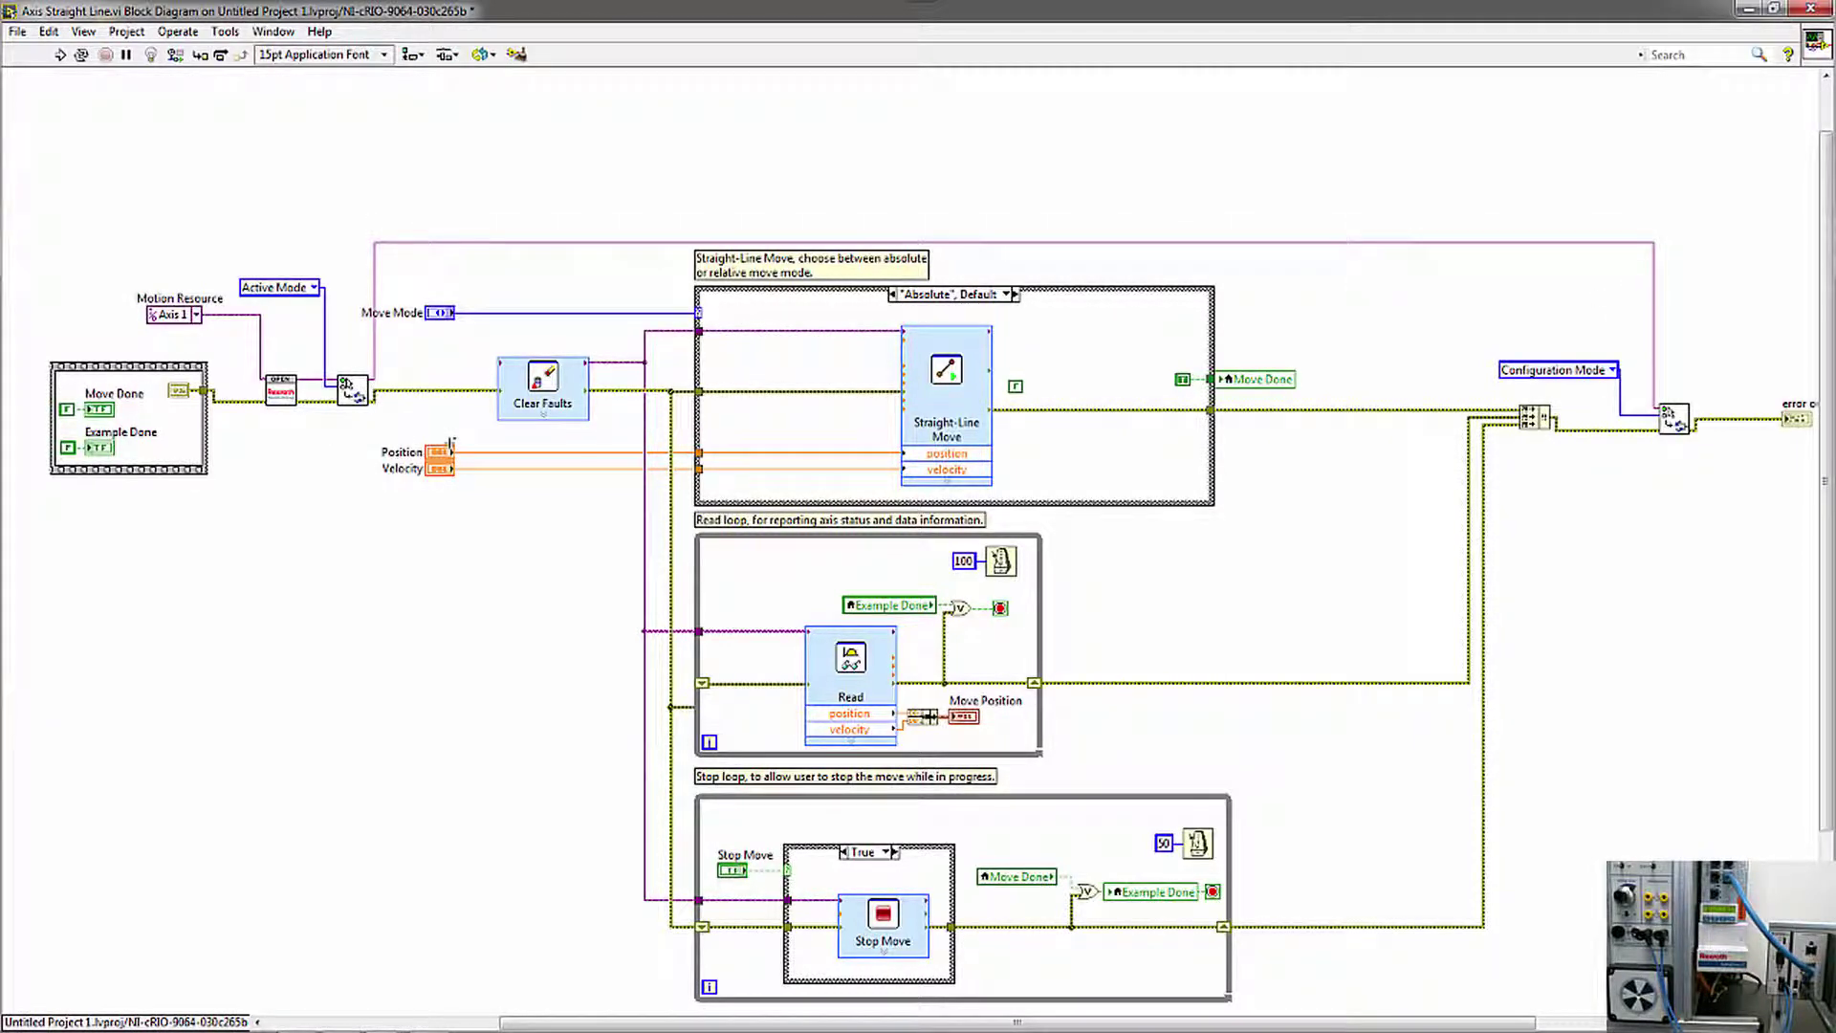
{"action": "left_click", "coordinate": [262, 341]}
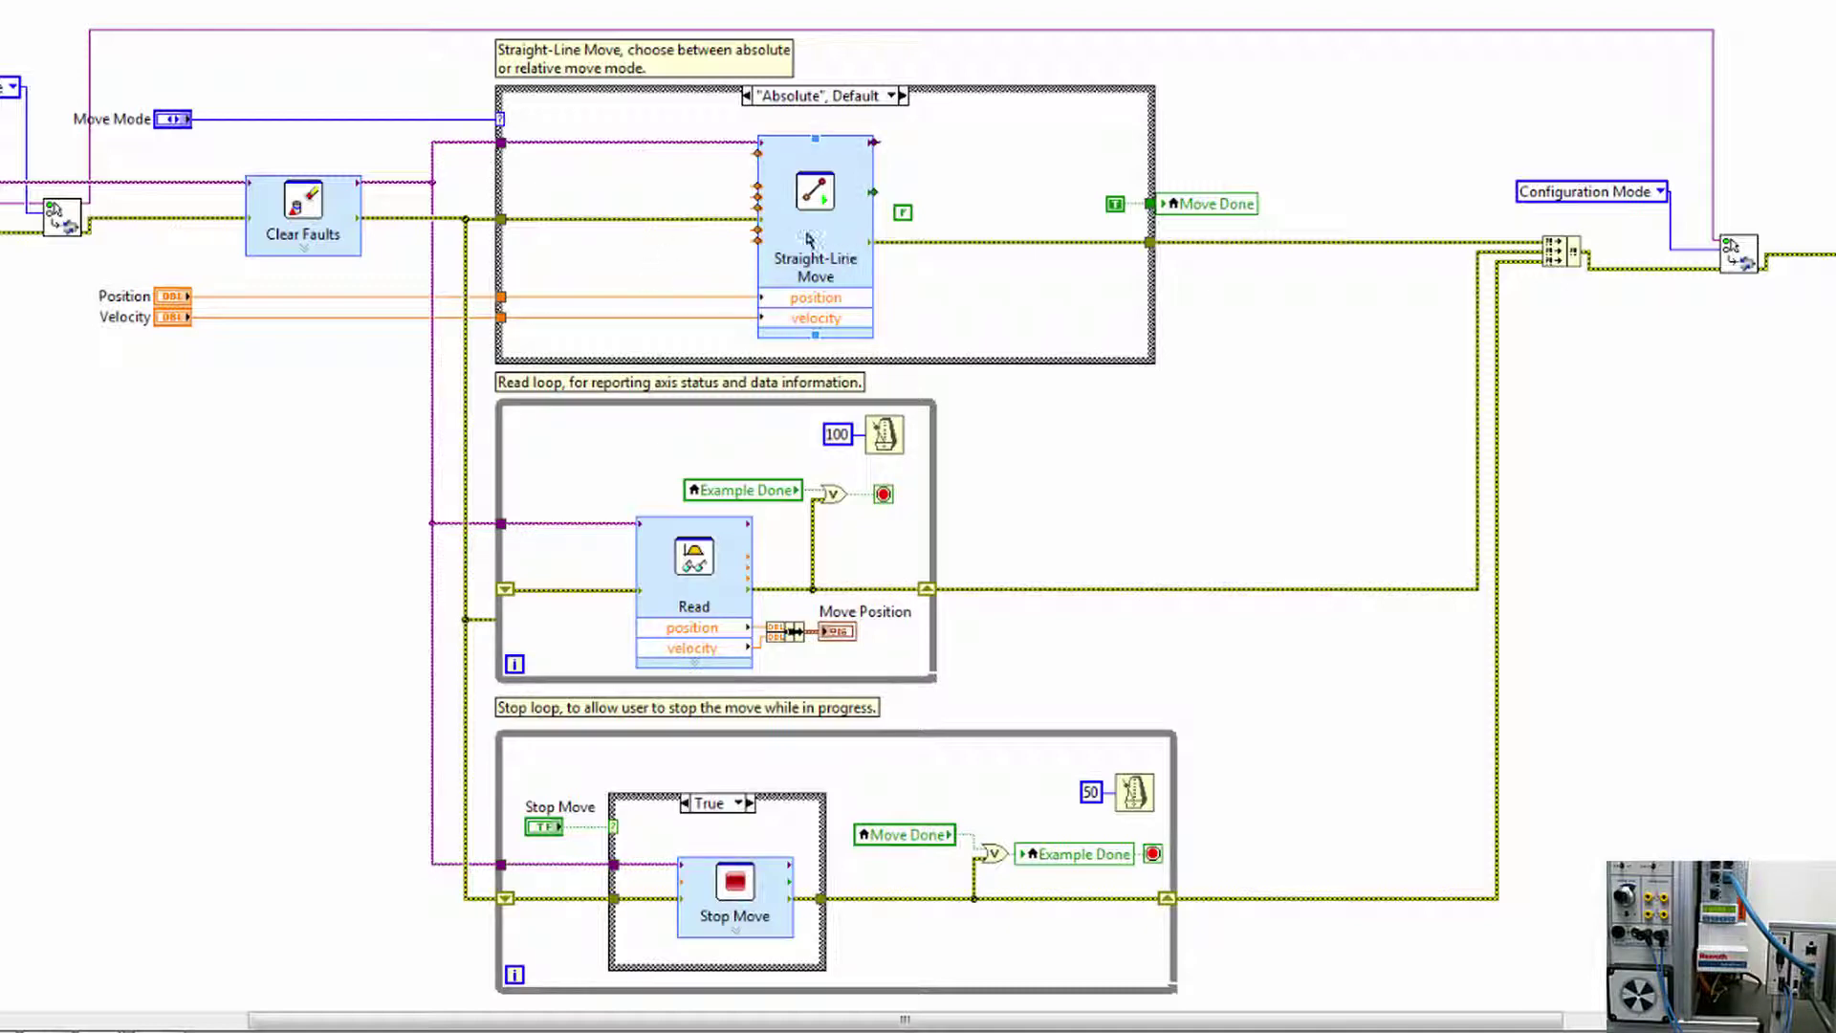
{"action": "left_click", "coordinate": [1004, 236]}
{"action": "left_click", "coordinate": [650, 221]}
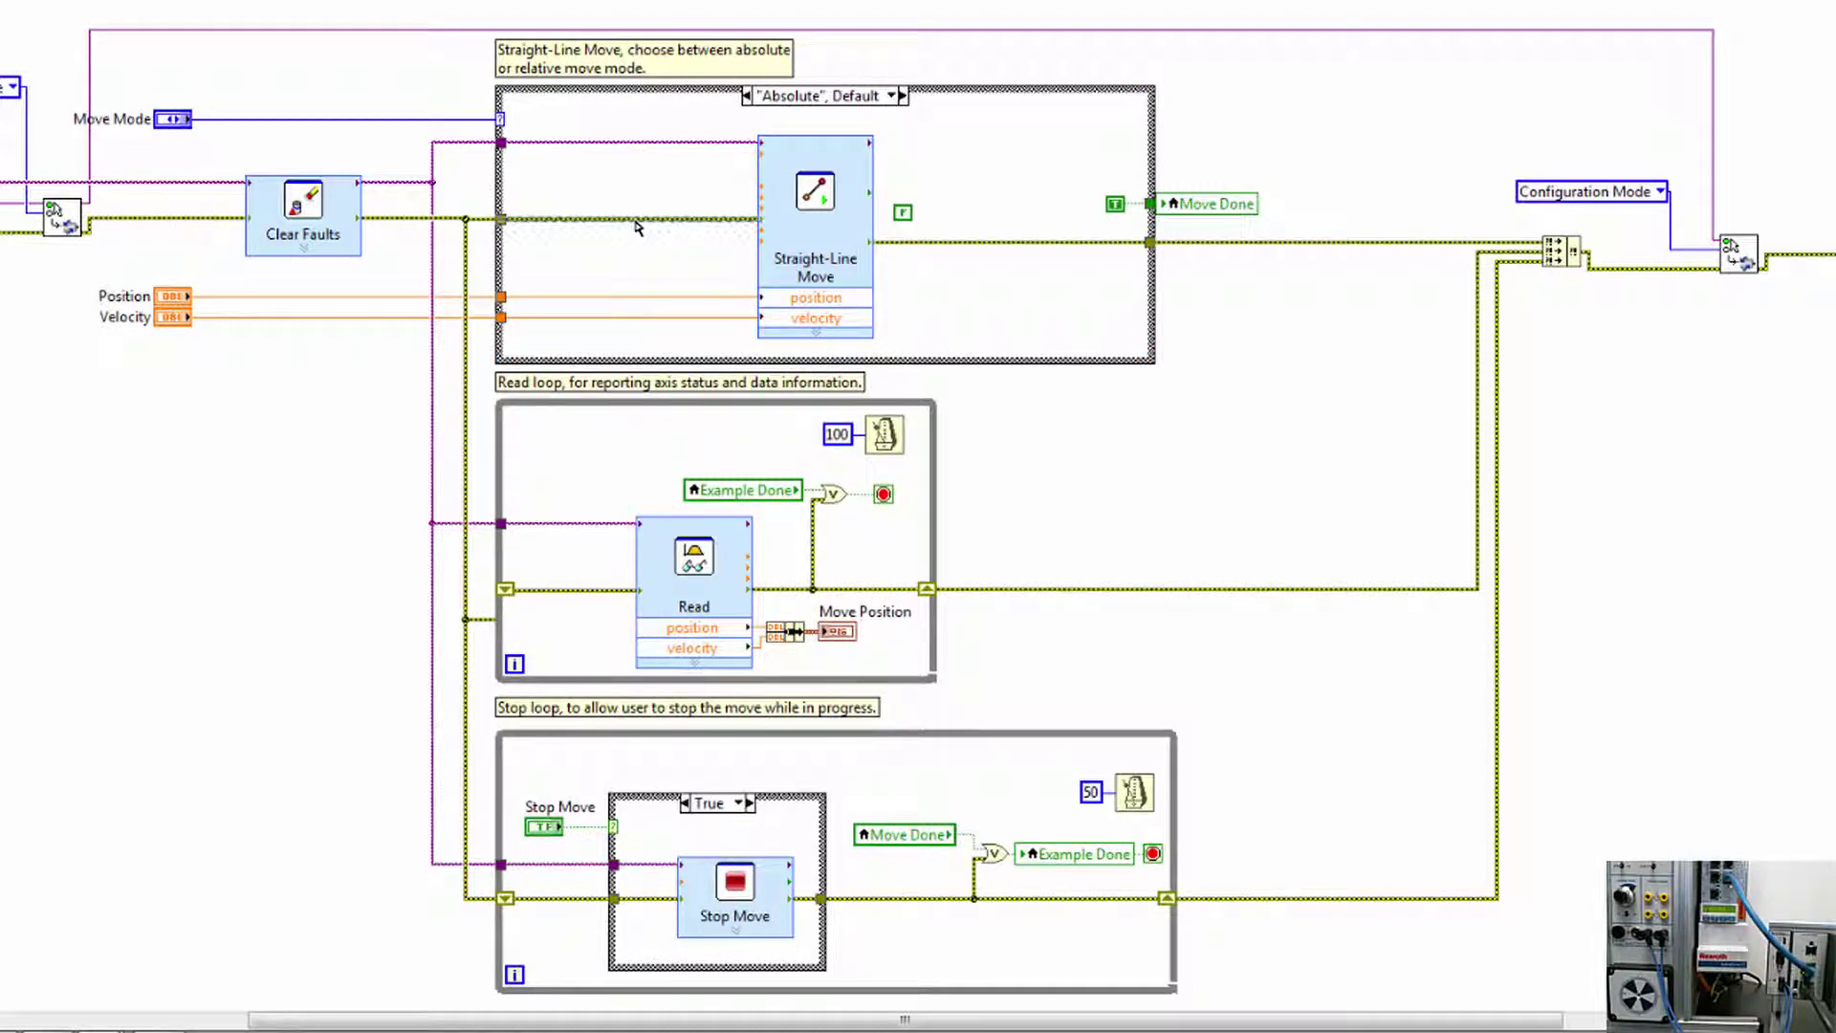
{"action": "key", "text": "Delete"}
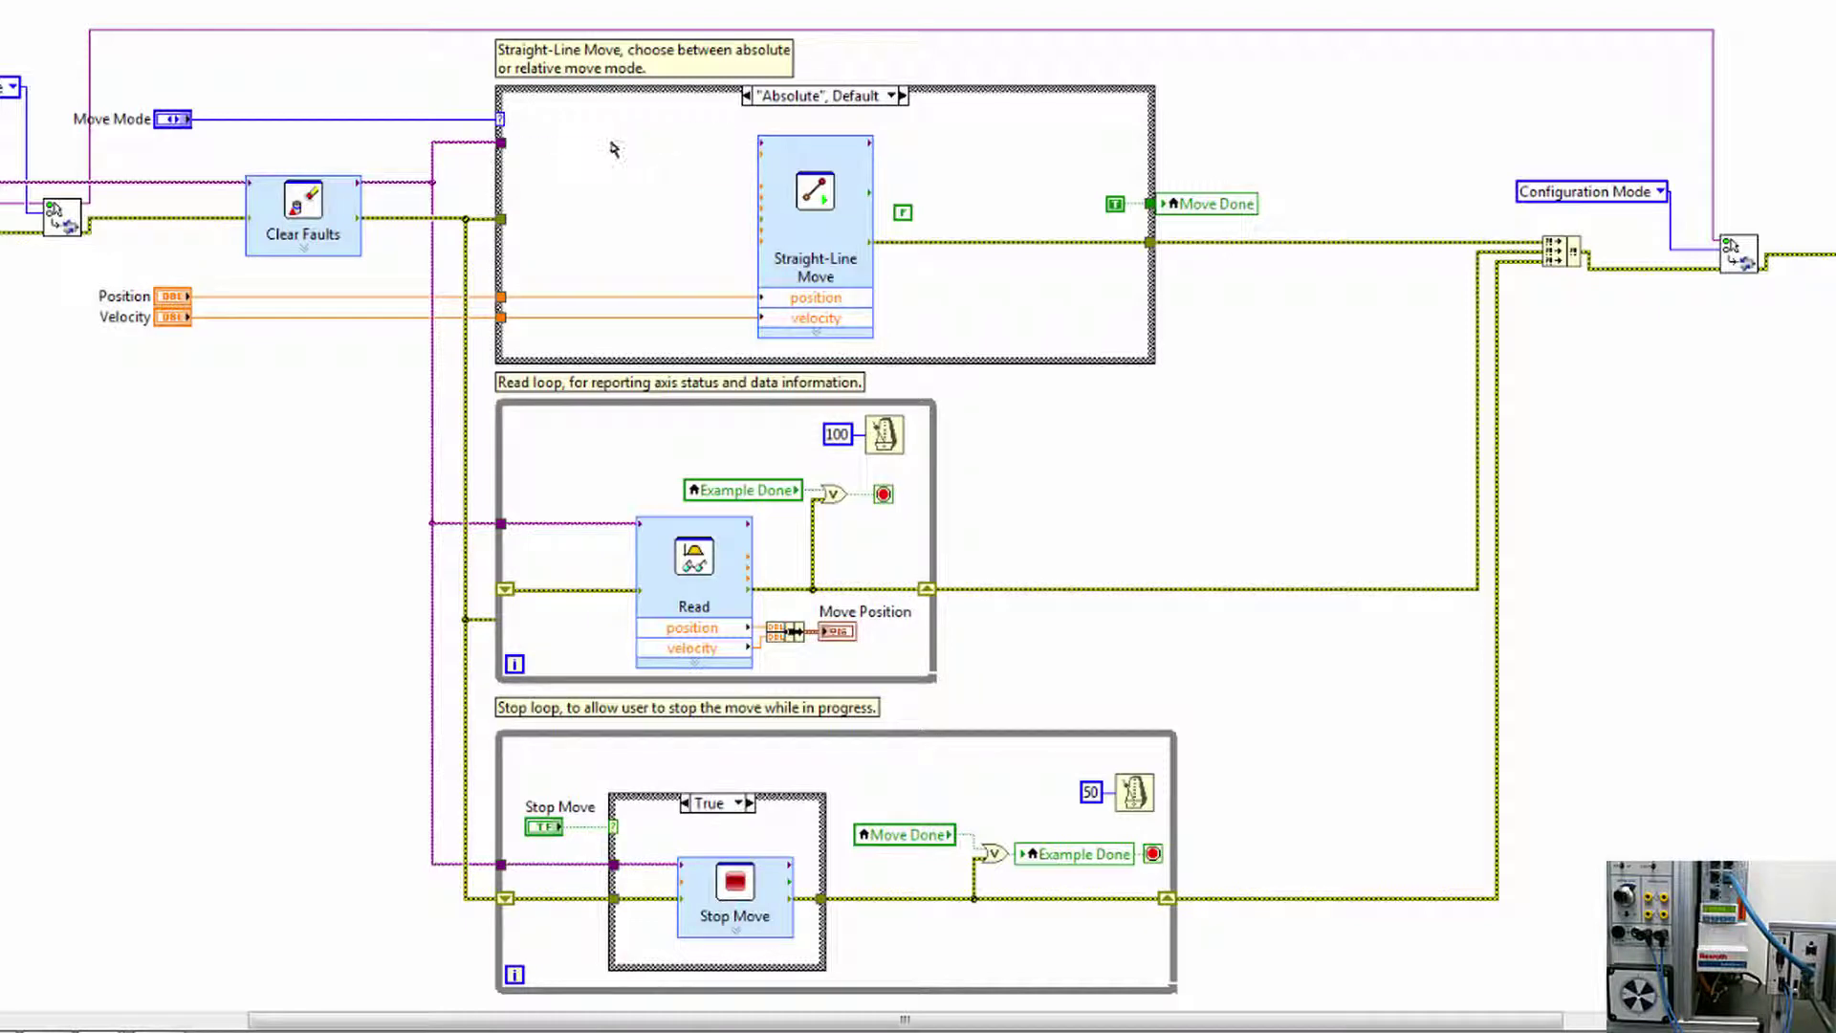
{"action": "left_click", "coordinate": [610, 143]}
{"action": "key", "text": "Delete"}
{"action": "left_click", "coordinate": [947, 243]}
{"action": "key", "text": "Delete"}
Place a SoftMotion Power node before Straight-Line Move inside the Absolute case
{"action": "right_click", "coordinate": [596, 169]}
{"action": "mouse_move", "coordinate": [660, 681]}
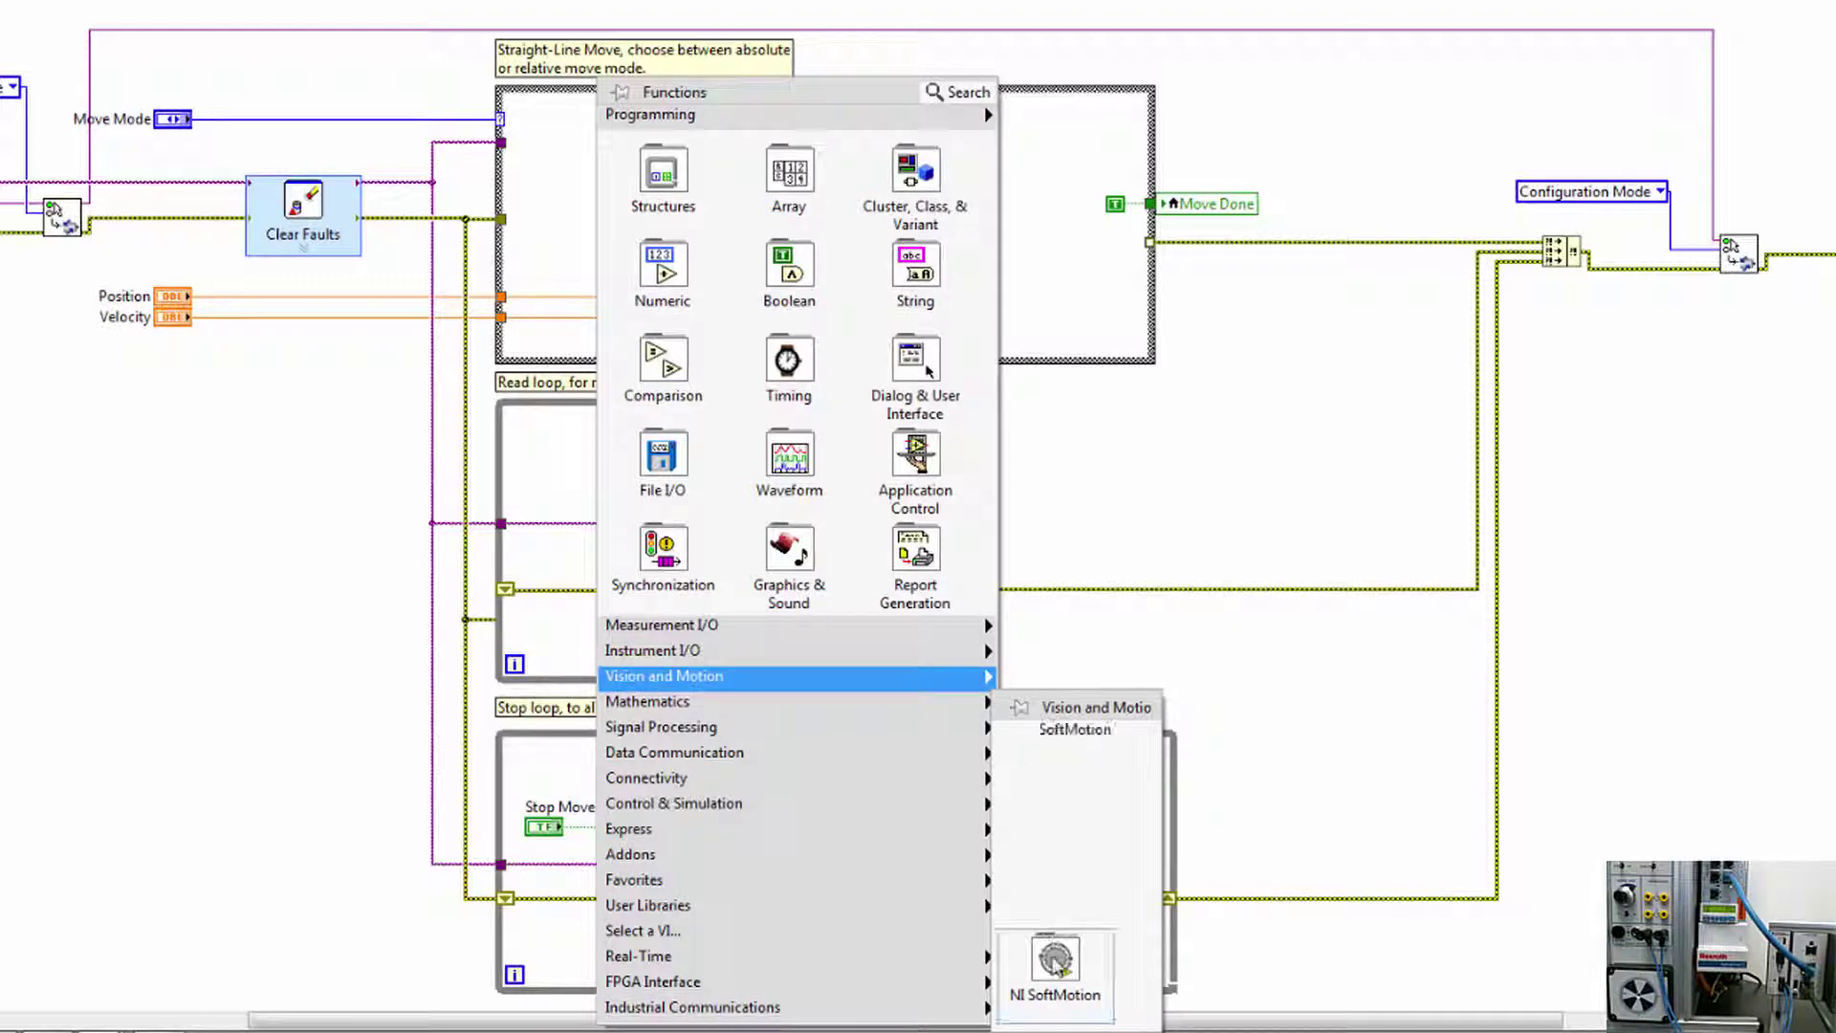
{"action": "mouse_move", "coordinate": [1056, 956]}
{"action": "mouse_move", "coordinate": [1433, 957]}
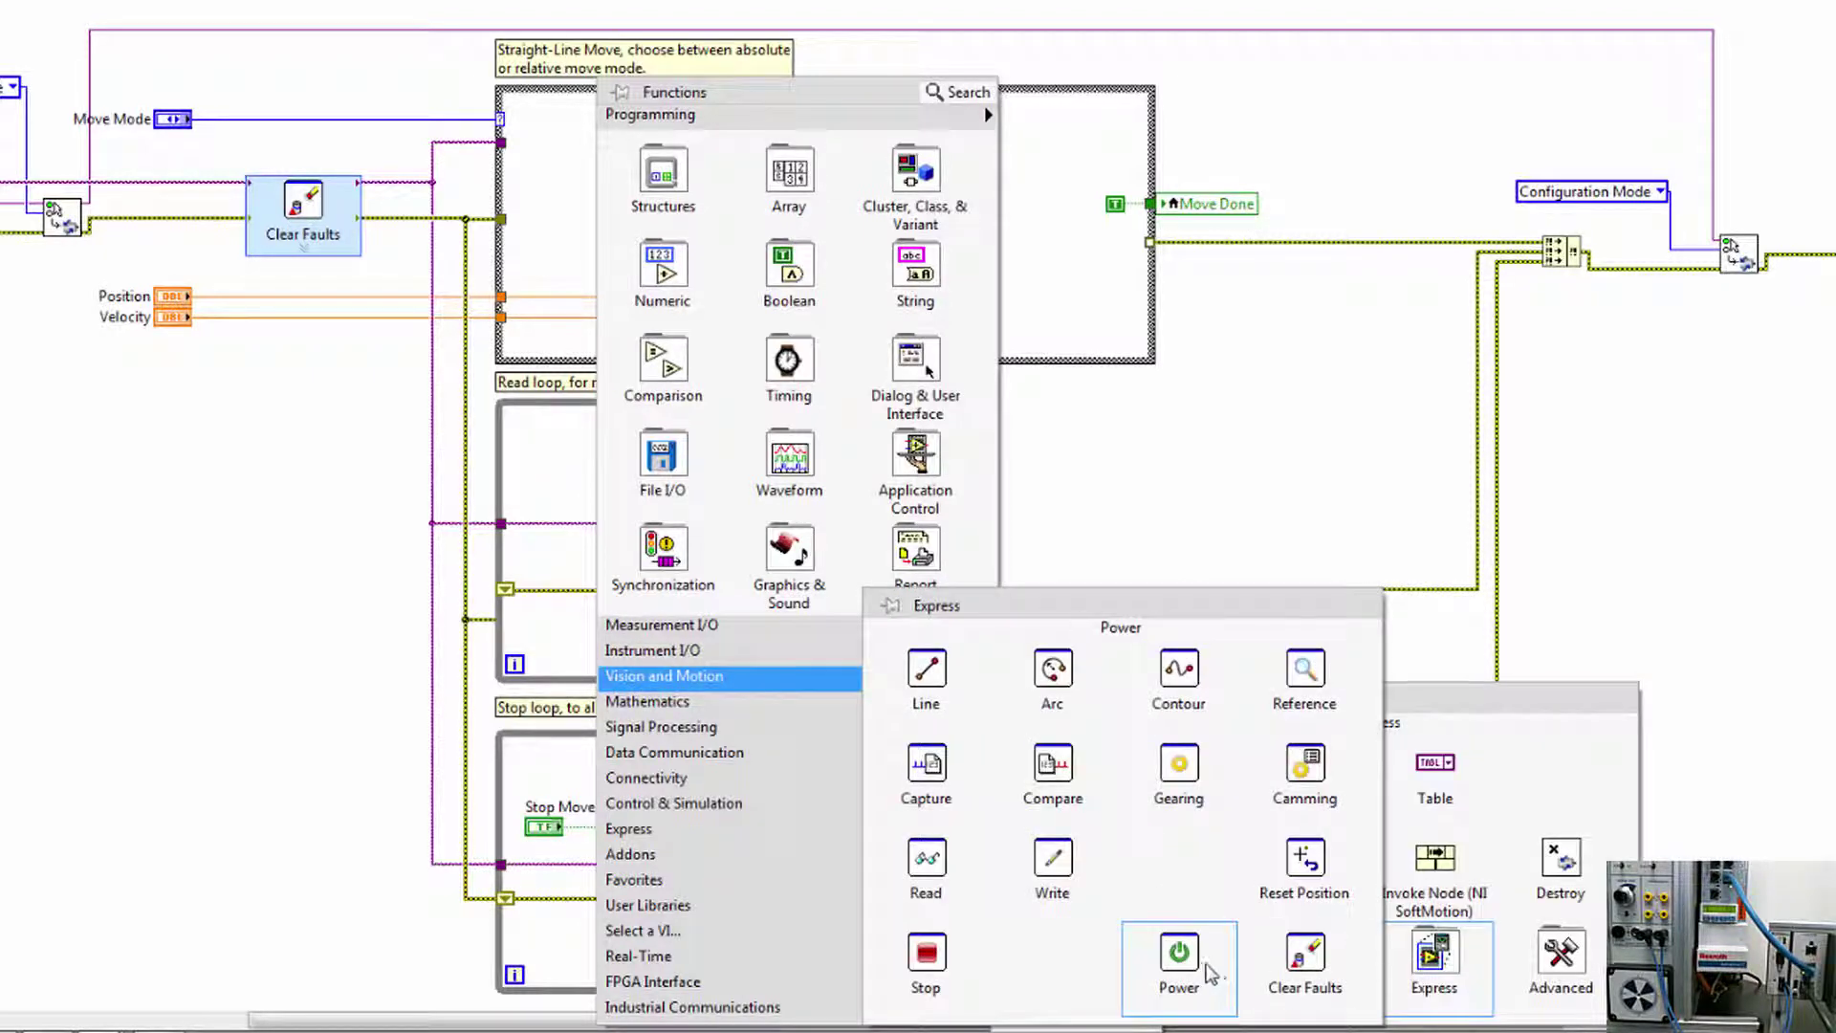
{"action": "left_click", "coordinate": [1182, 957]}
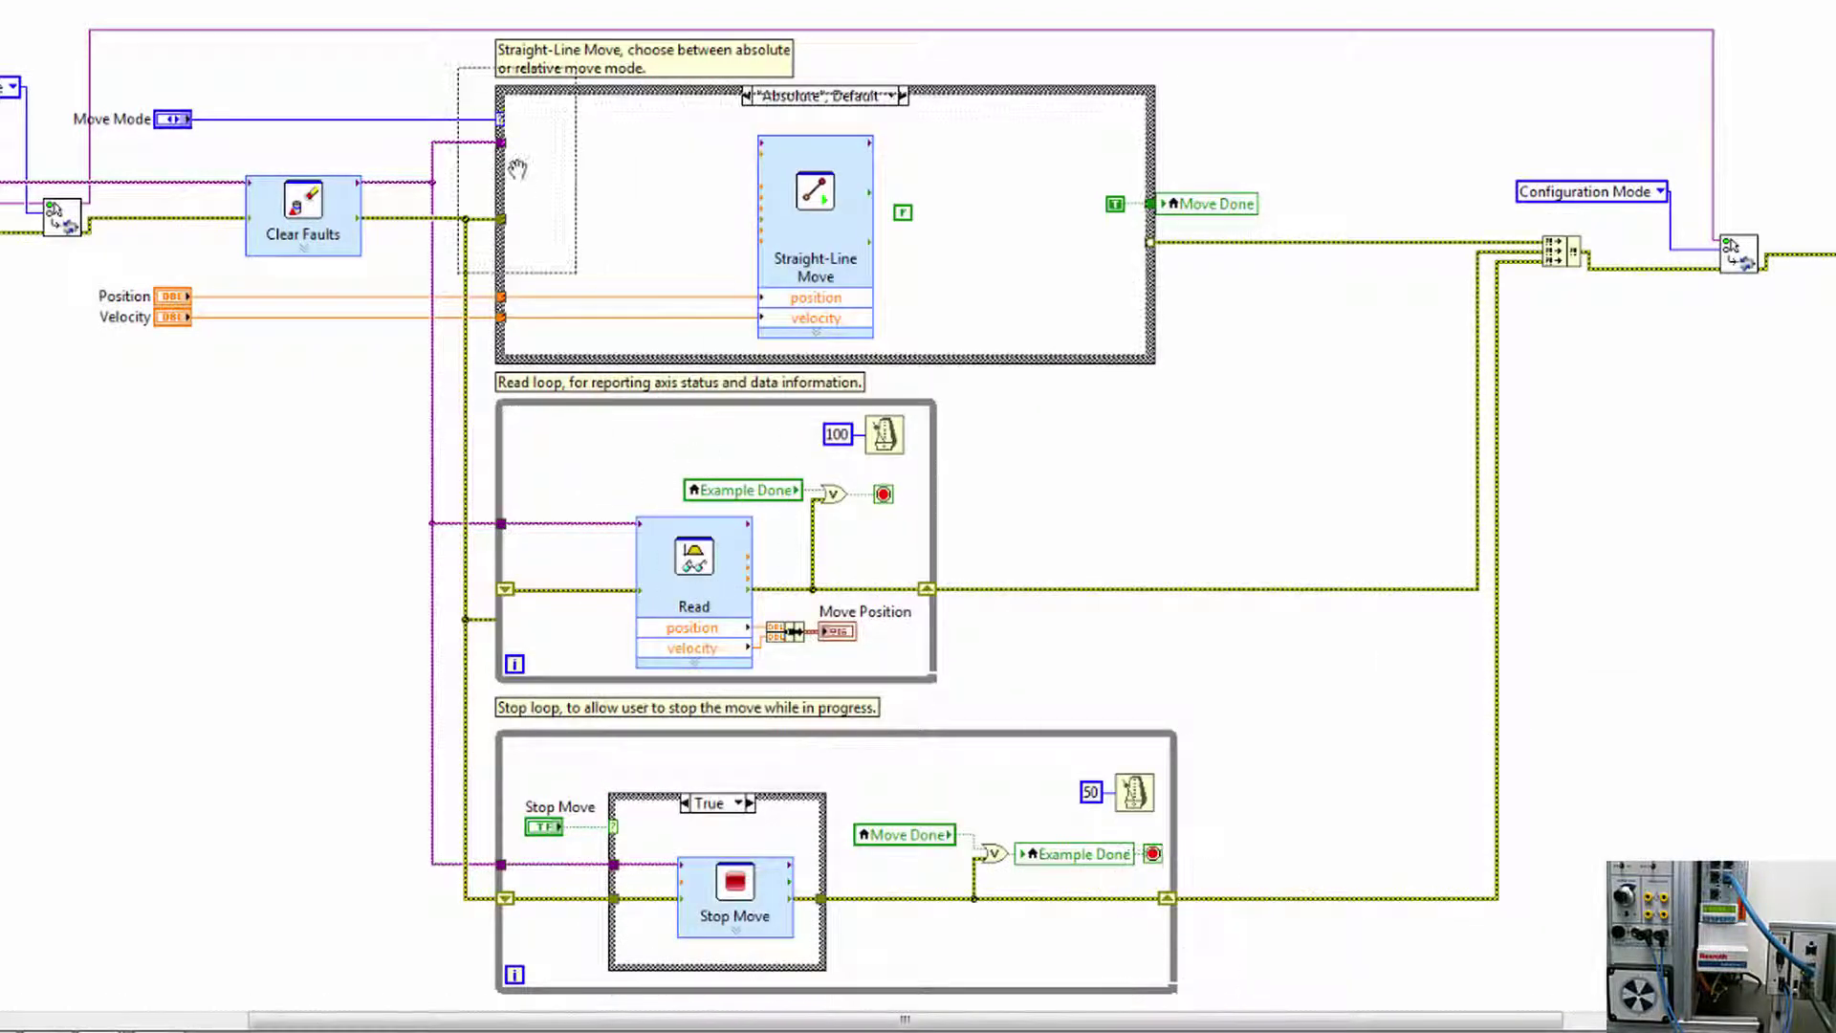
{"action": "left_click", "coordinate": [627, 202]}
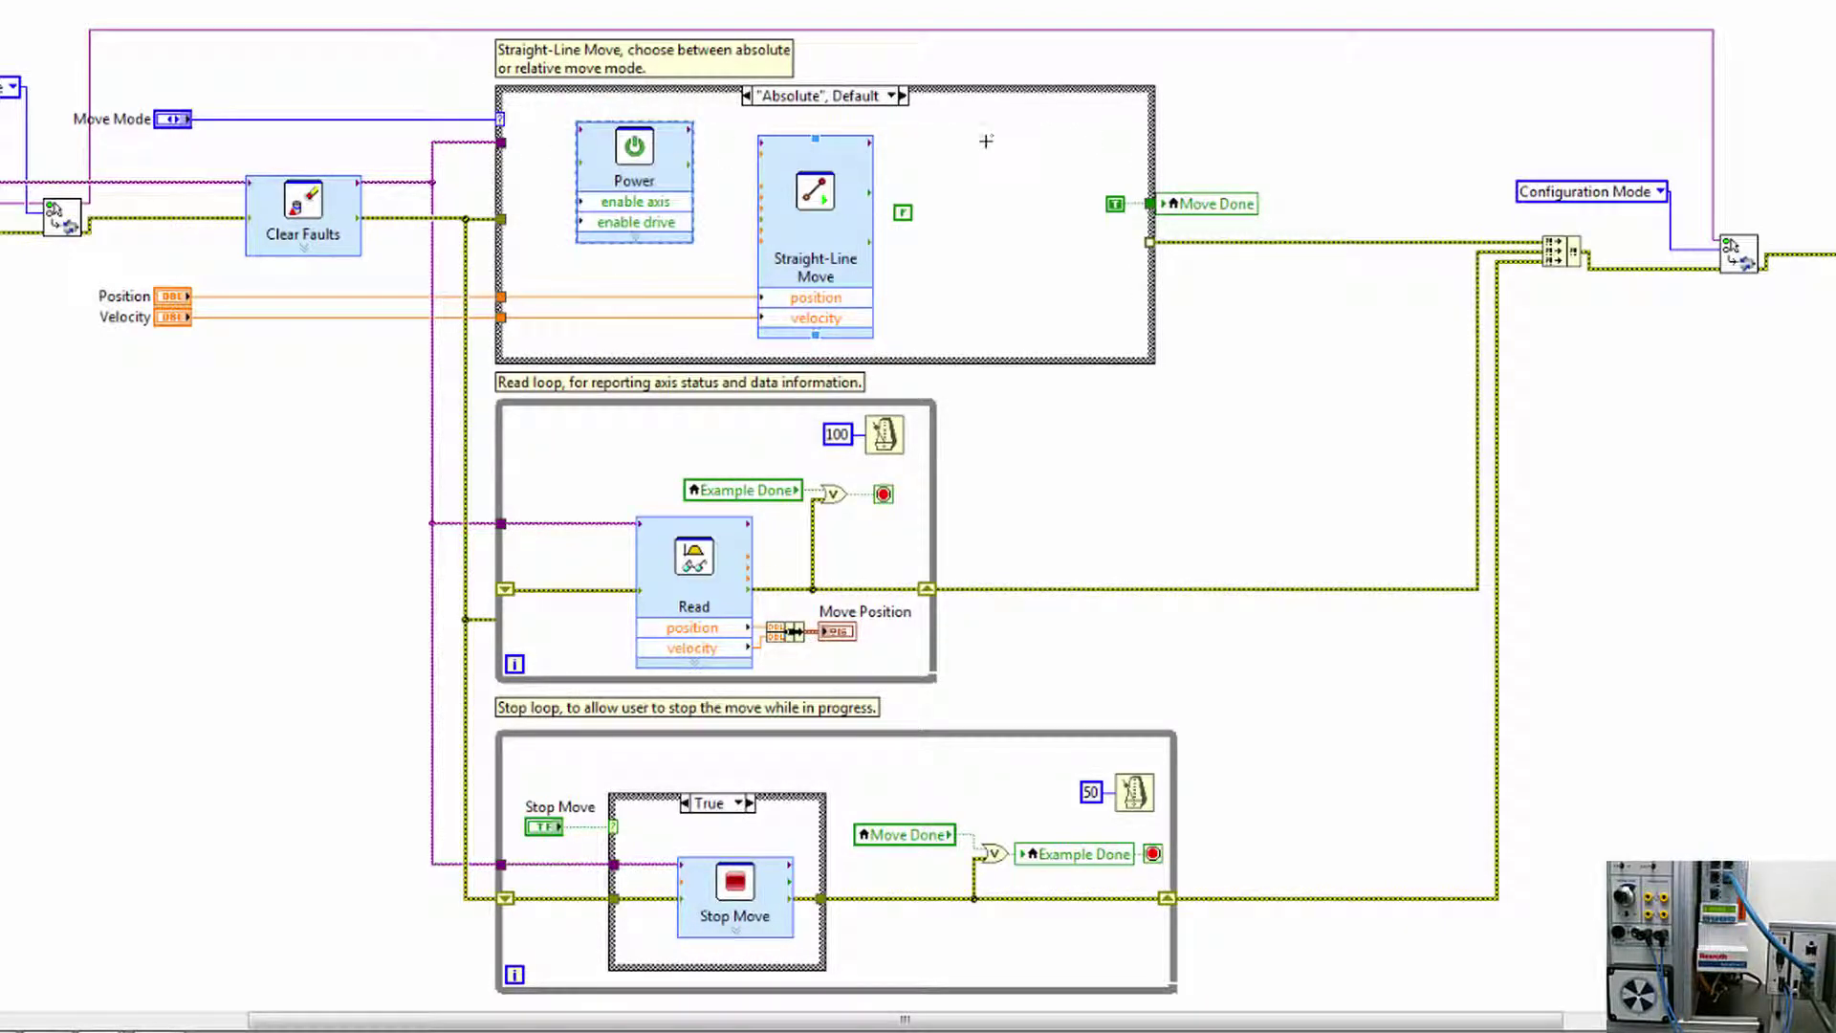
Place a second Power node after Straight-Line Move
{"action": "right_click", "coordinate": [987, 84]}
{"action": "mouse_move", "coordinate": [1377, 676]}
{"action": "mouse_move", "coordinate": [1430, 973]}
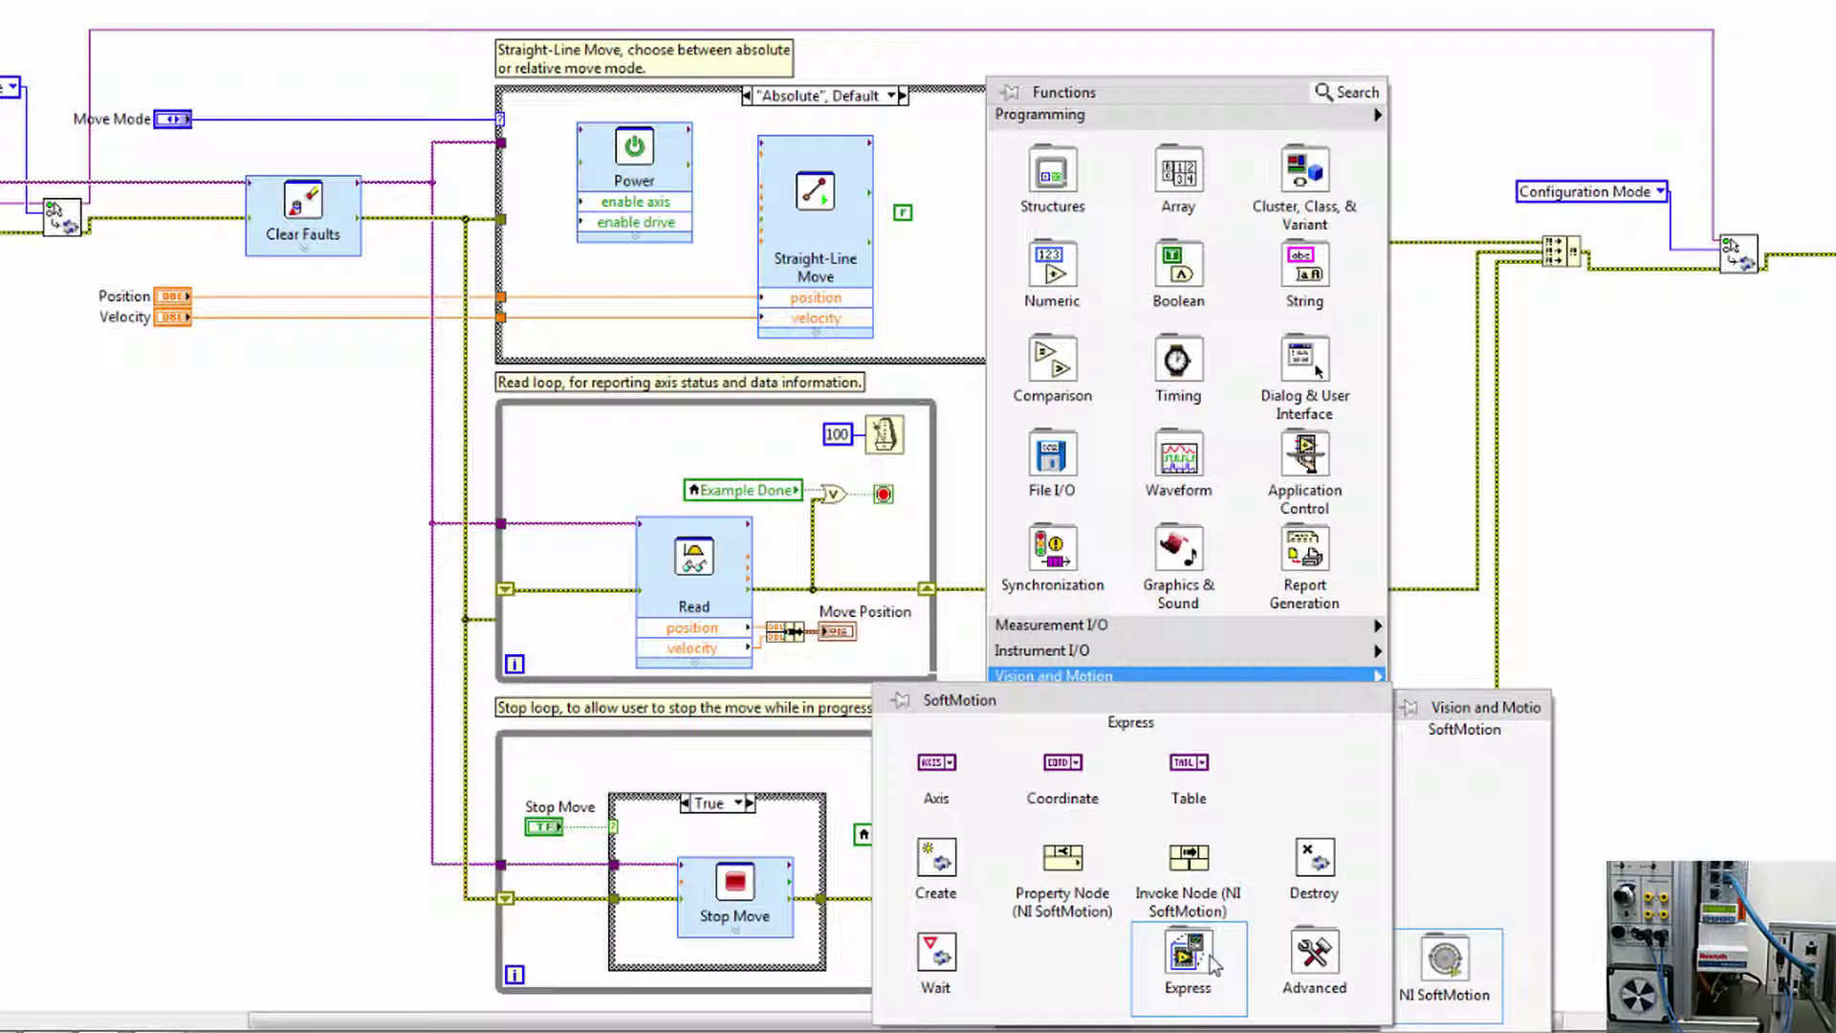
{"action": "mouse_move", "coordinate": [1186, 957]}
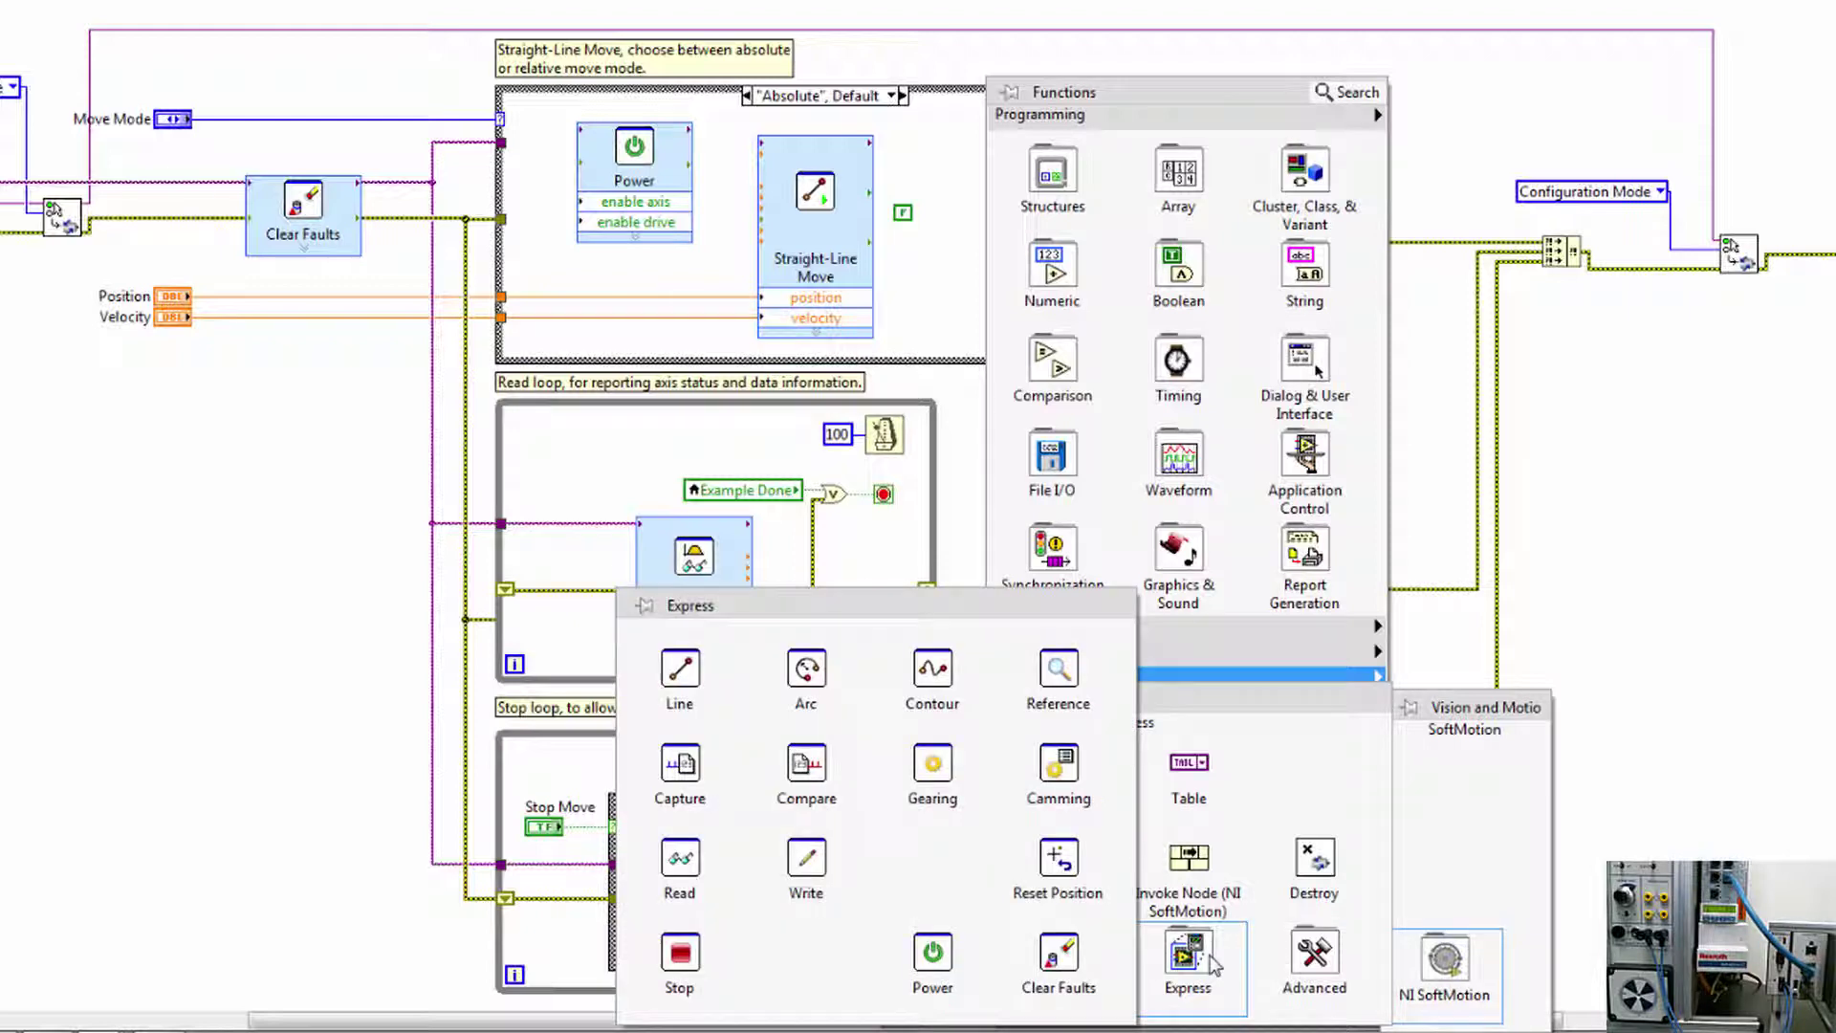
{"action": "left_click", "coordinate": [933, 954]}
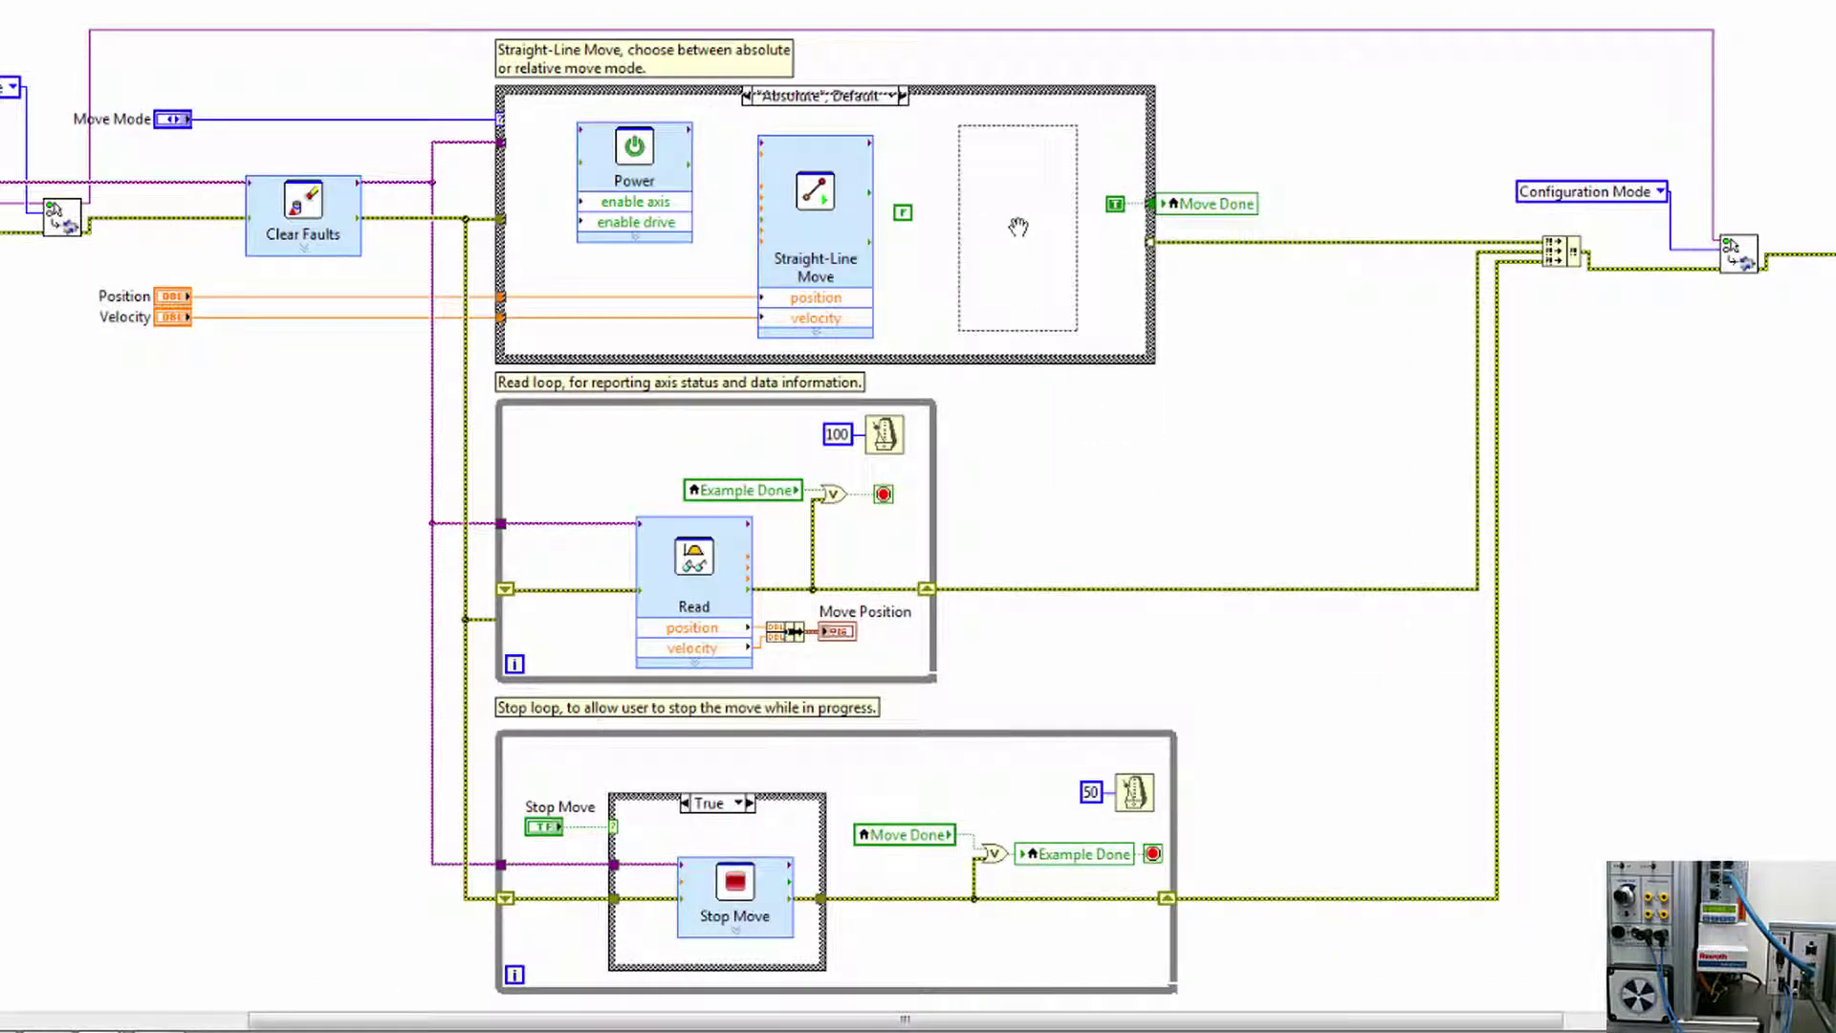
{"action": "left_click", "coordinate": [1019, 227]}
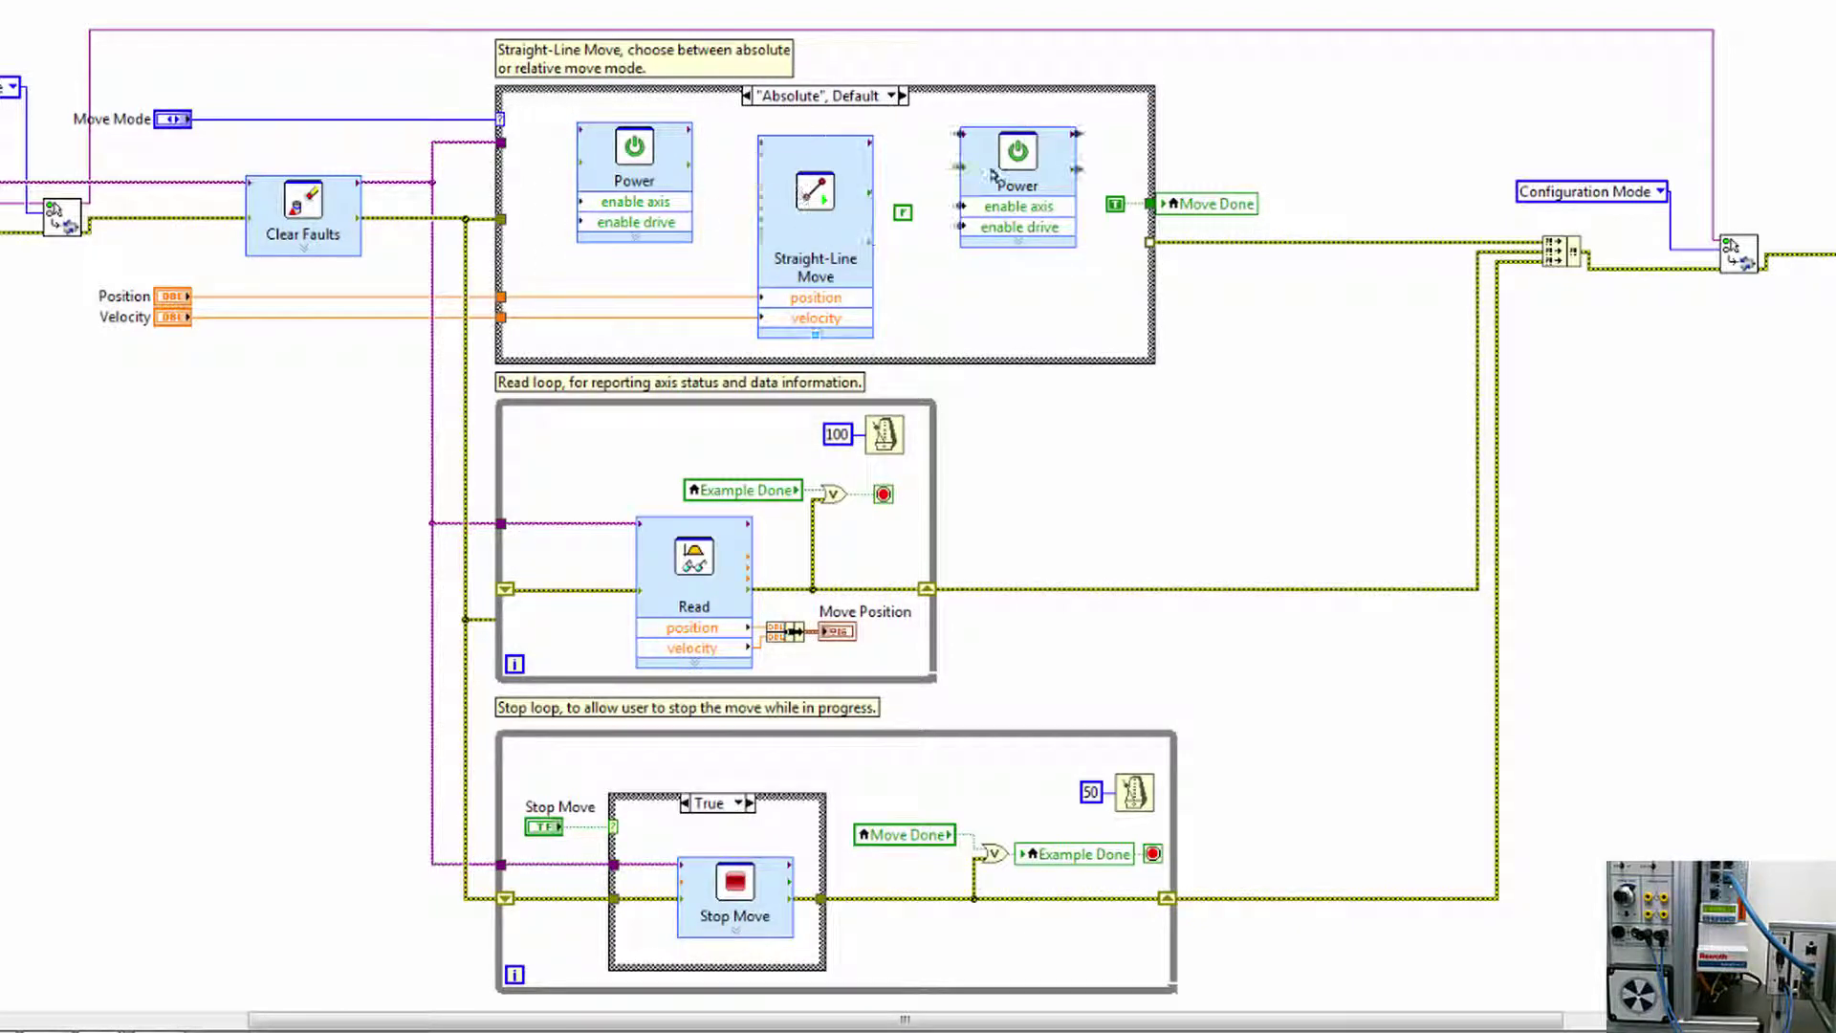
Chain the resource and error wires through the first Power, Straight-Line Move and the second Power
{"action": "left_click", "coordinate": [503, 141]}
{"action": "left_click", "coordinate": [579, 128]}
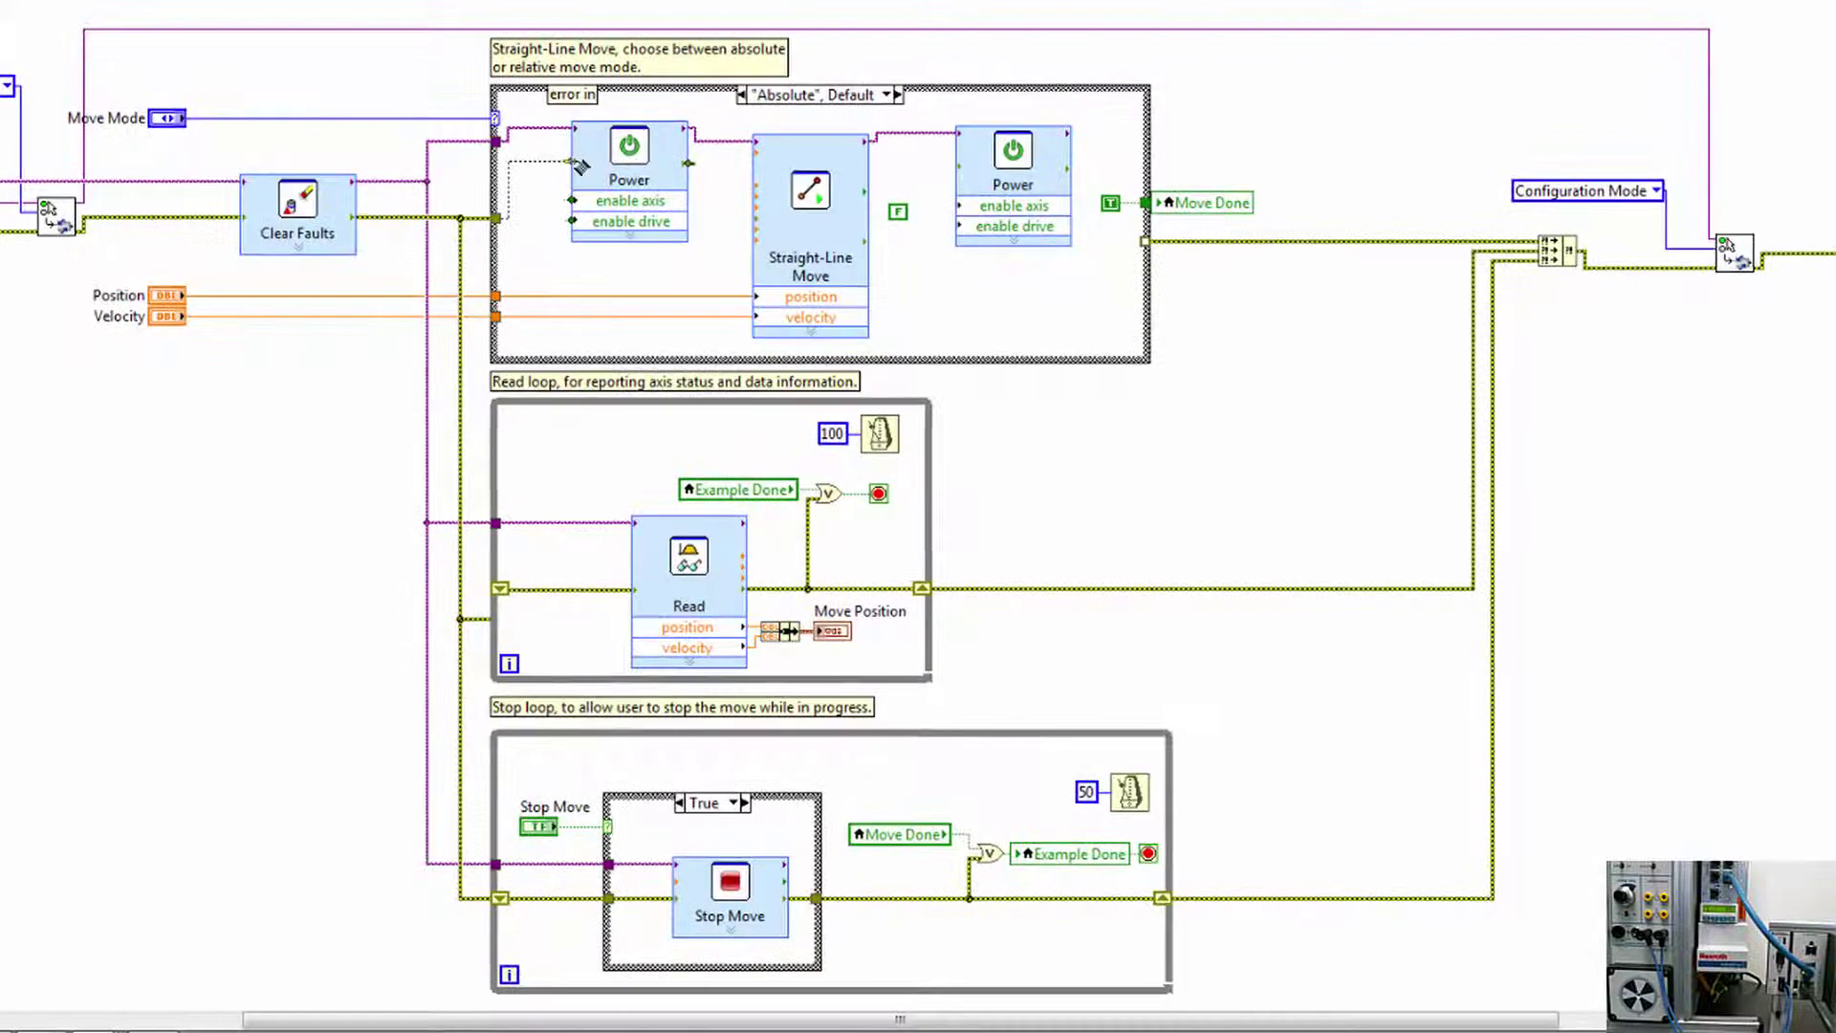
{"action": "left_click", "coordinate": [500, 219]}
{"action": "left_click", "coordinate": [577, 163]}
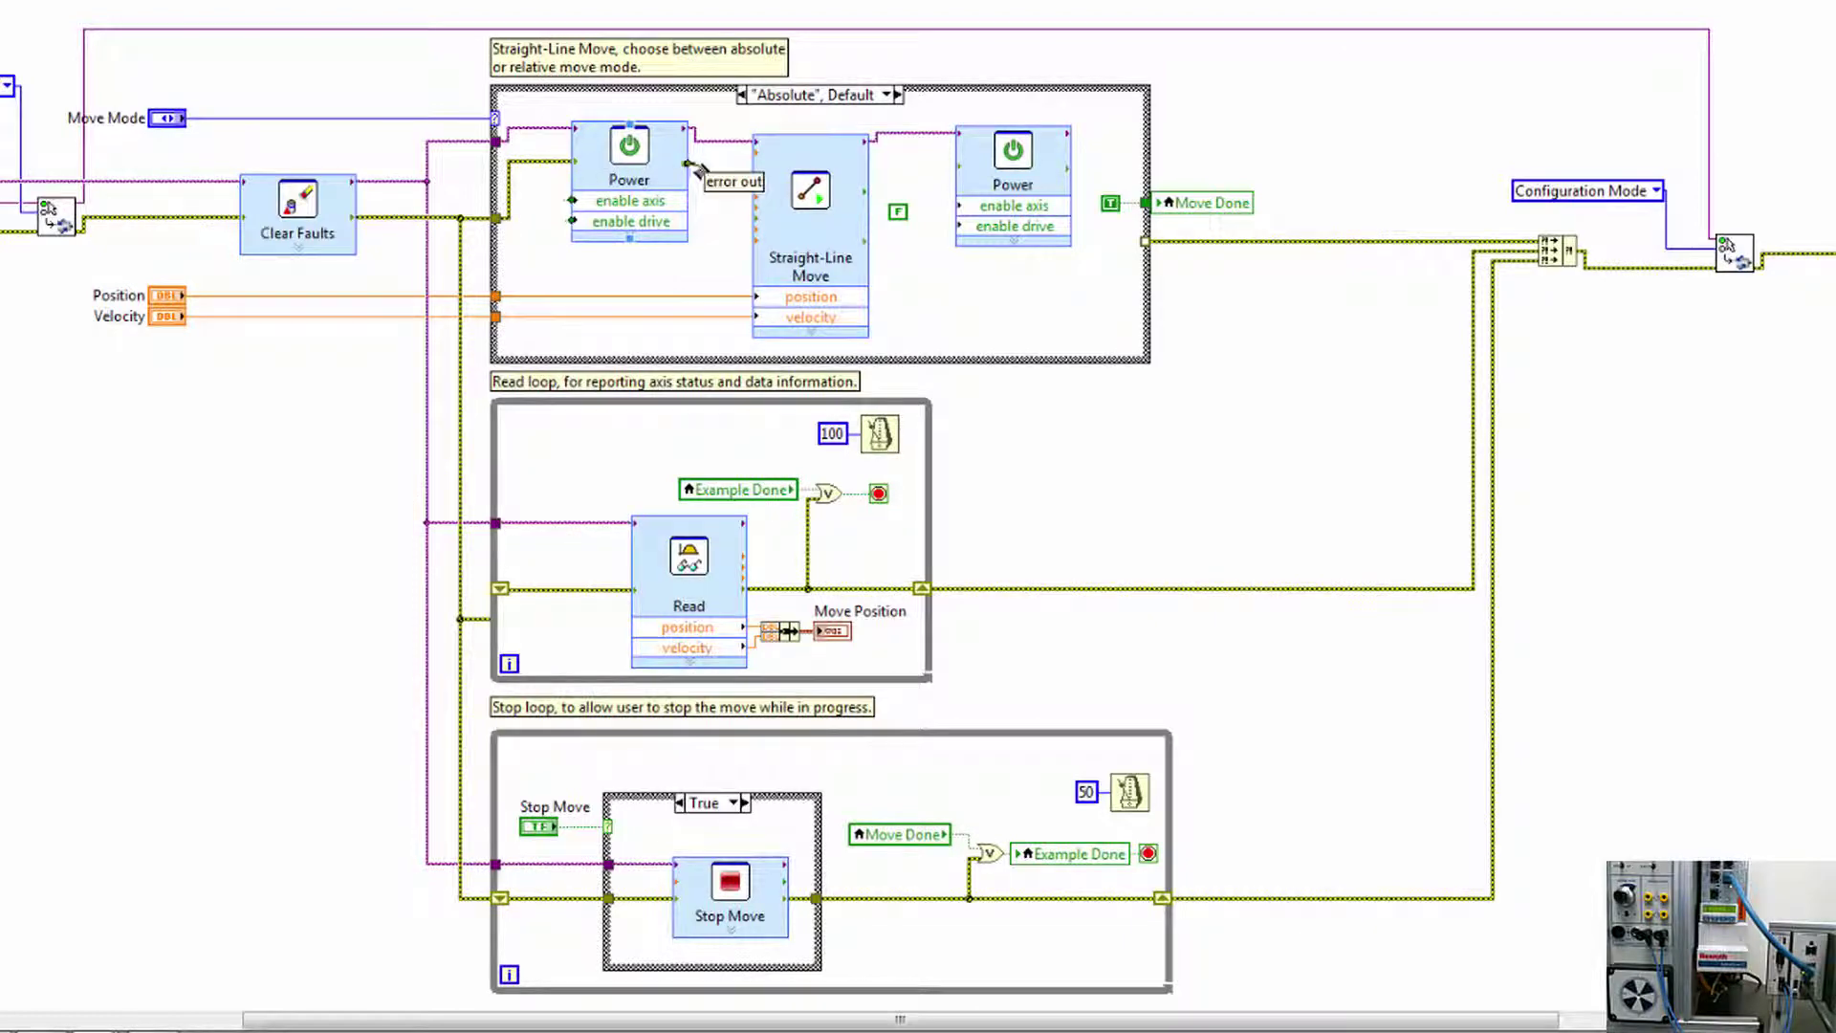
{"action": "left_click", "coordinate": [691, 166]}
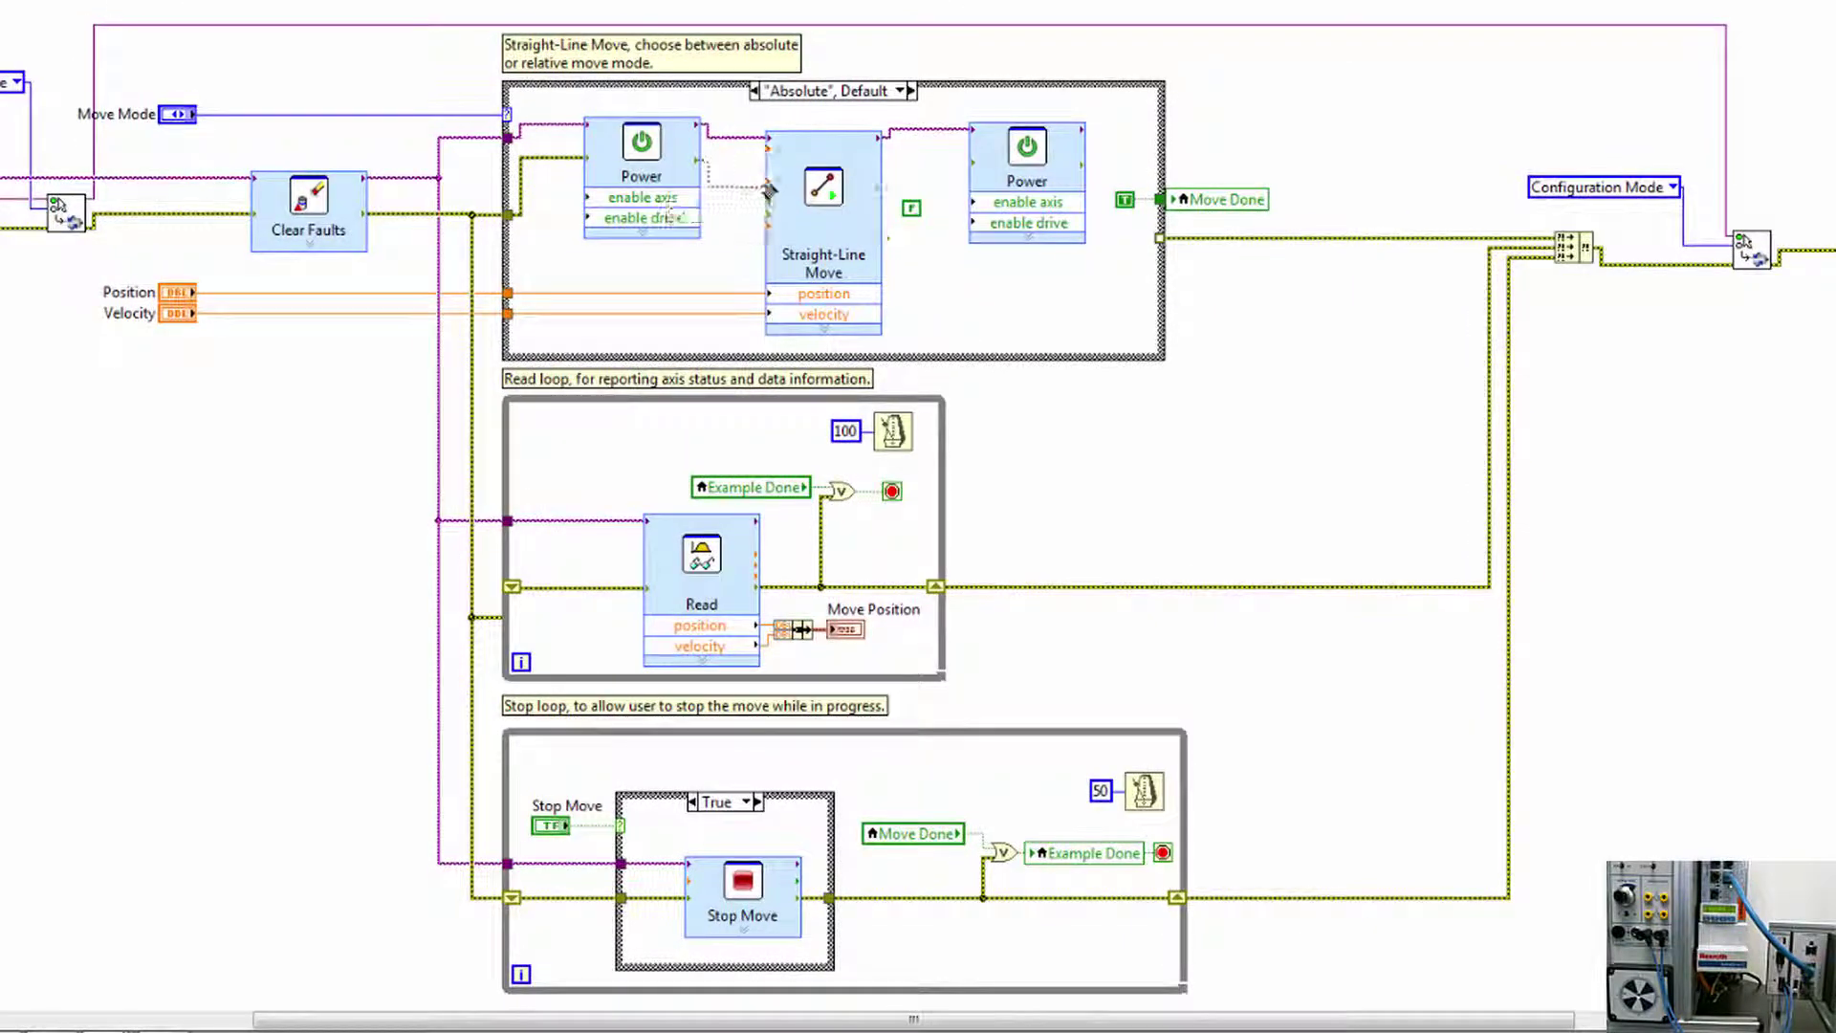
{"action": "left_click", "coordinate": [768, 213]}
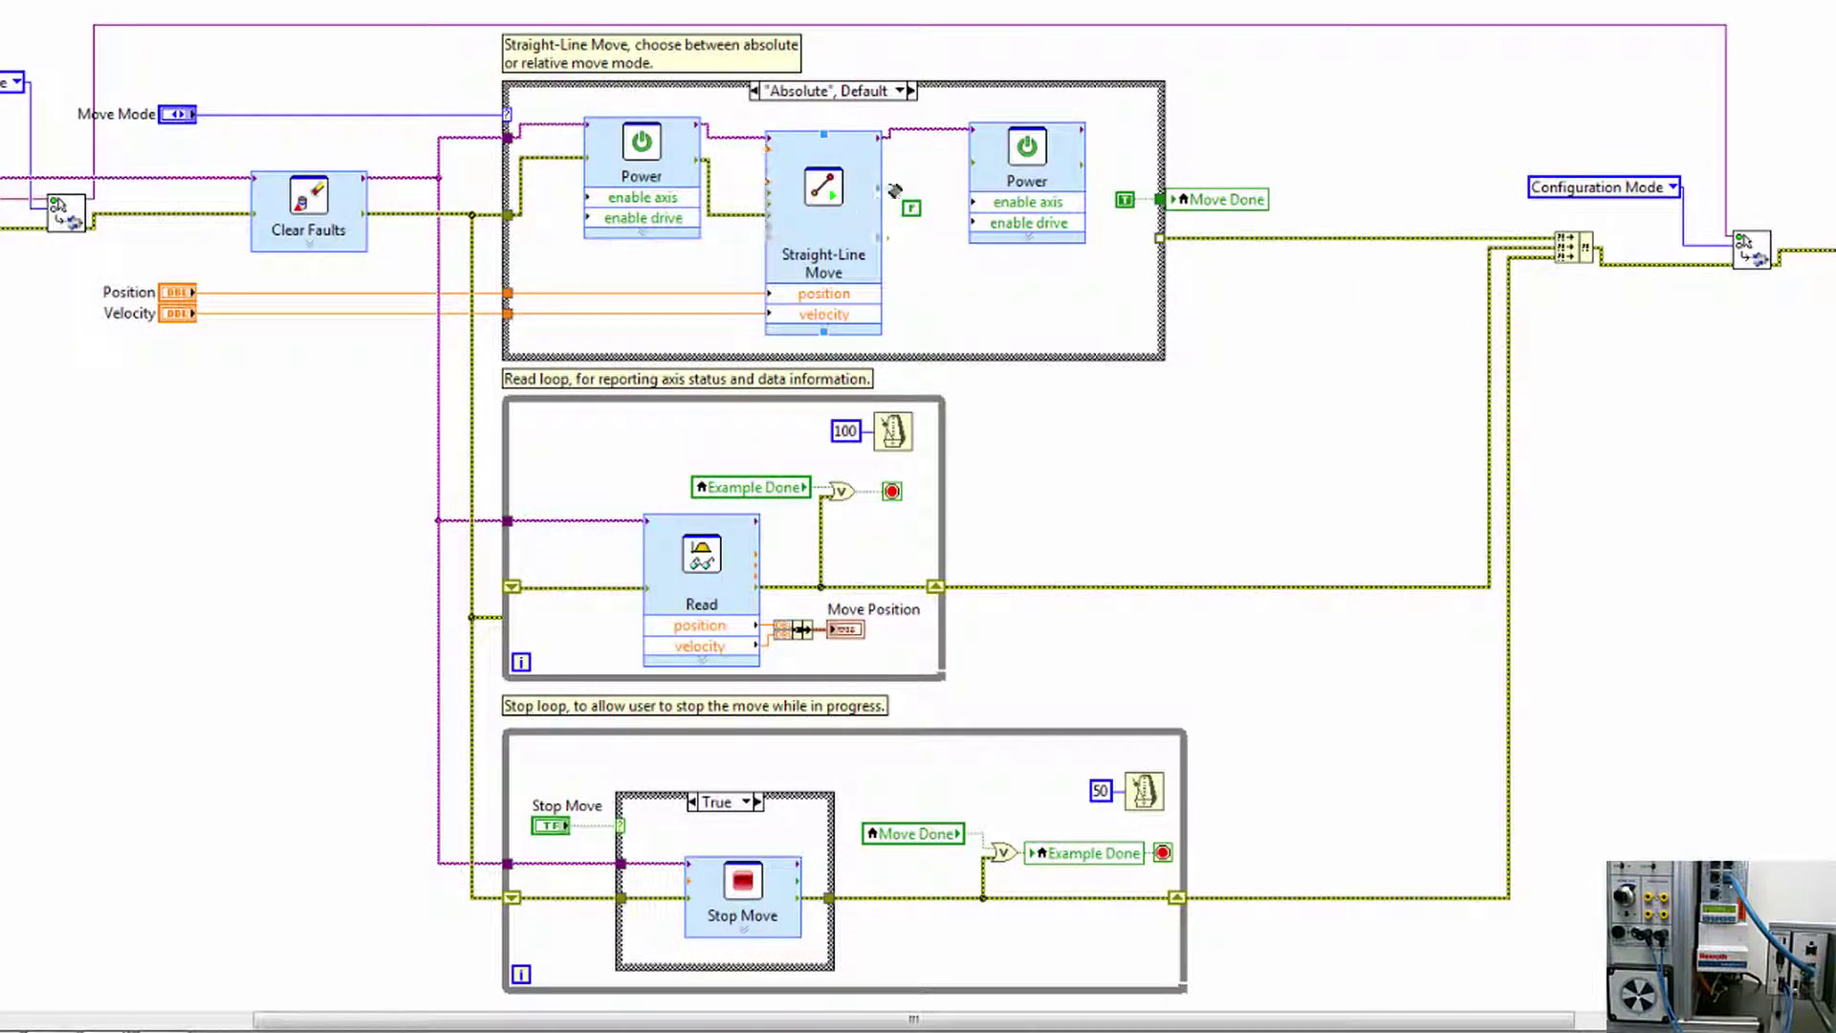
{"action": "left_click", "coordinate": [878, 237]}
{"action": "left_click", "coordinate": [971, 163]}
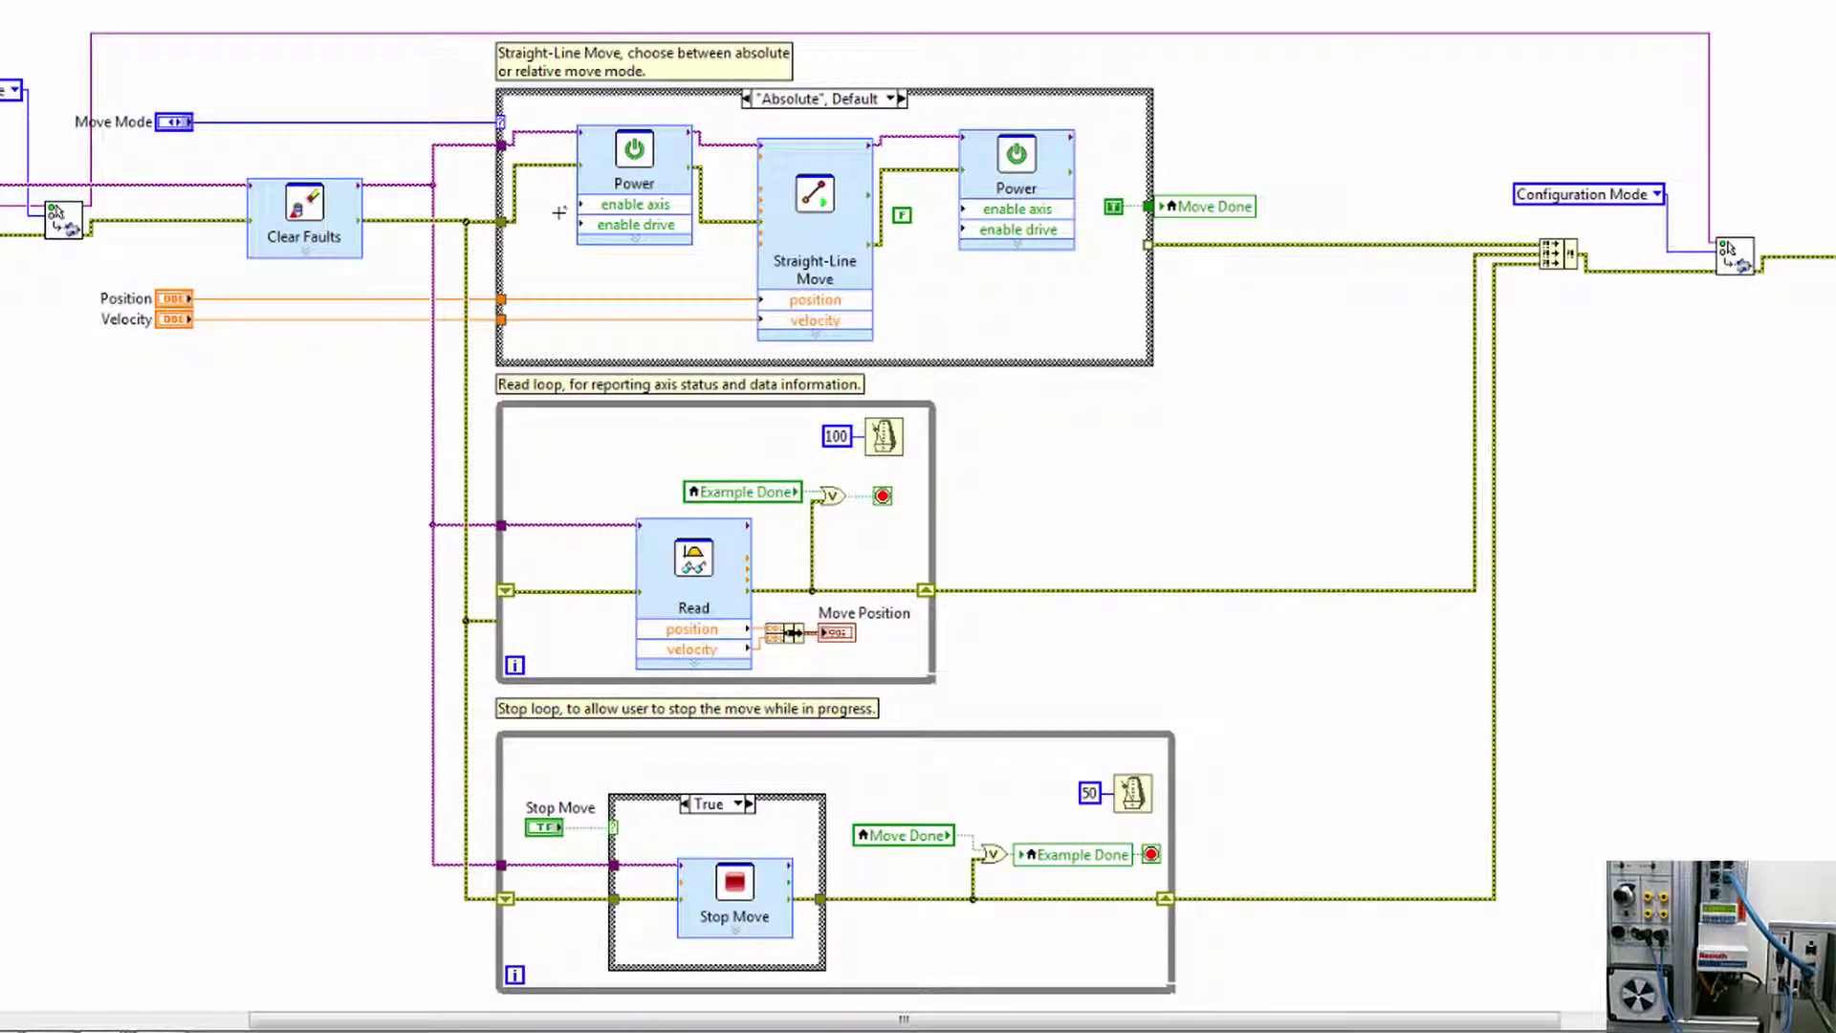
Wire a True enable constant to the first Power and False to the second
{"action": "right_click", "coordinate": [569, 204]}
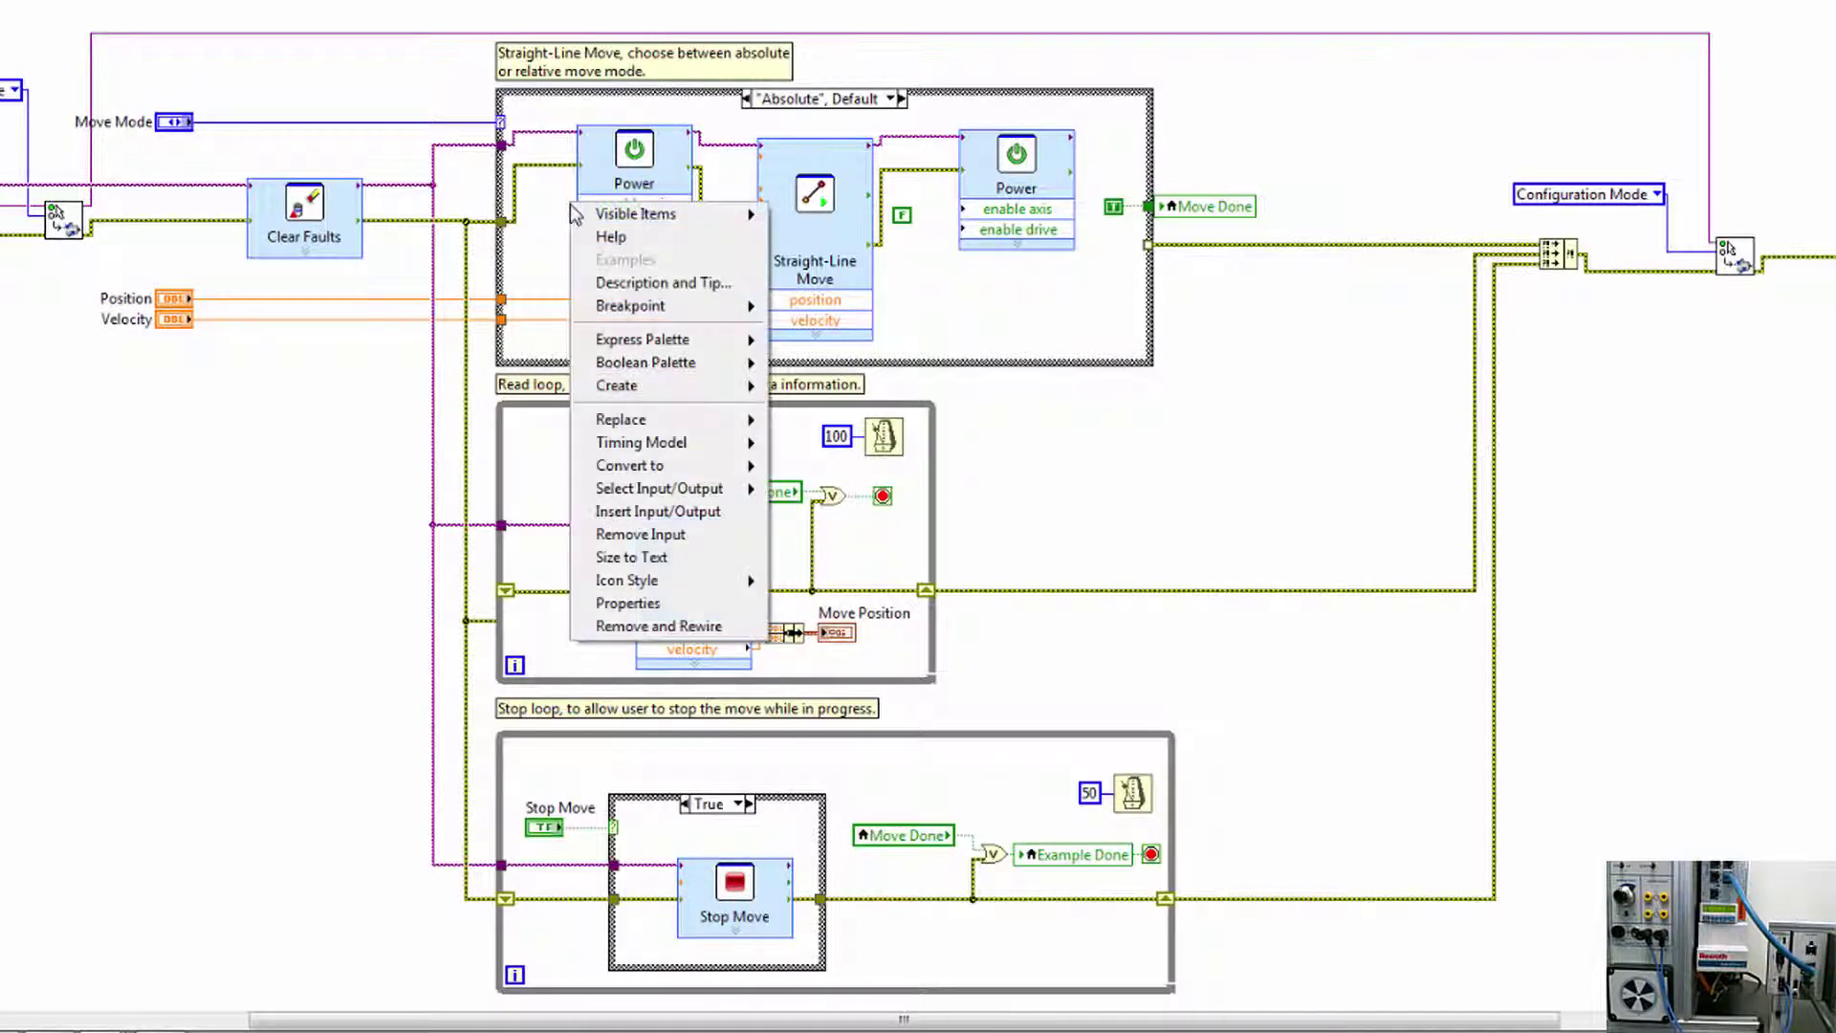
{"action": "mouse_move", "coordinate": [650, 386]}
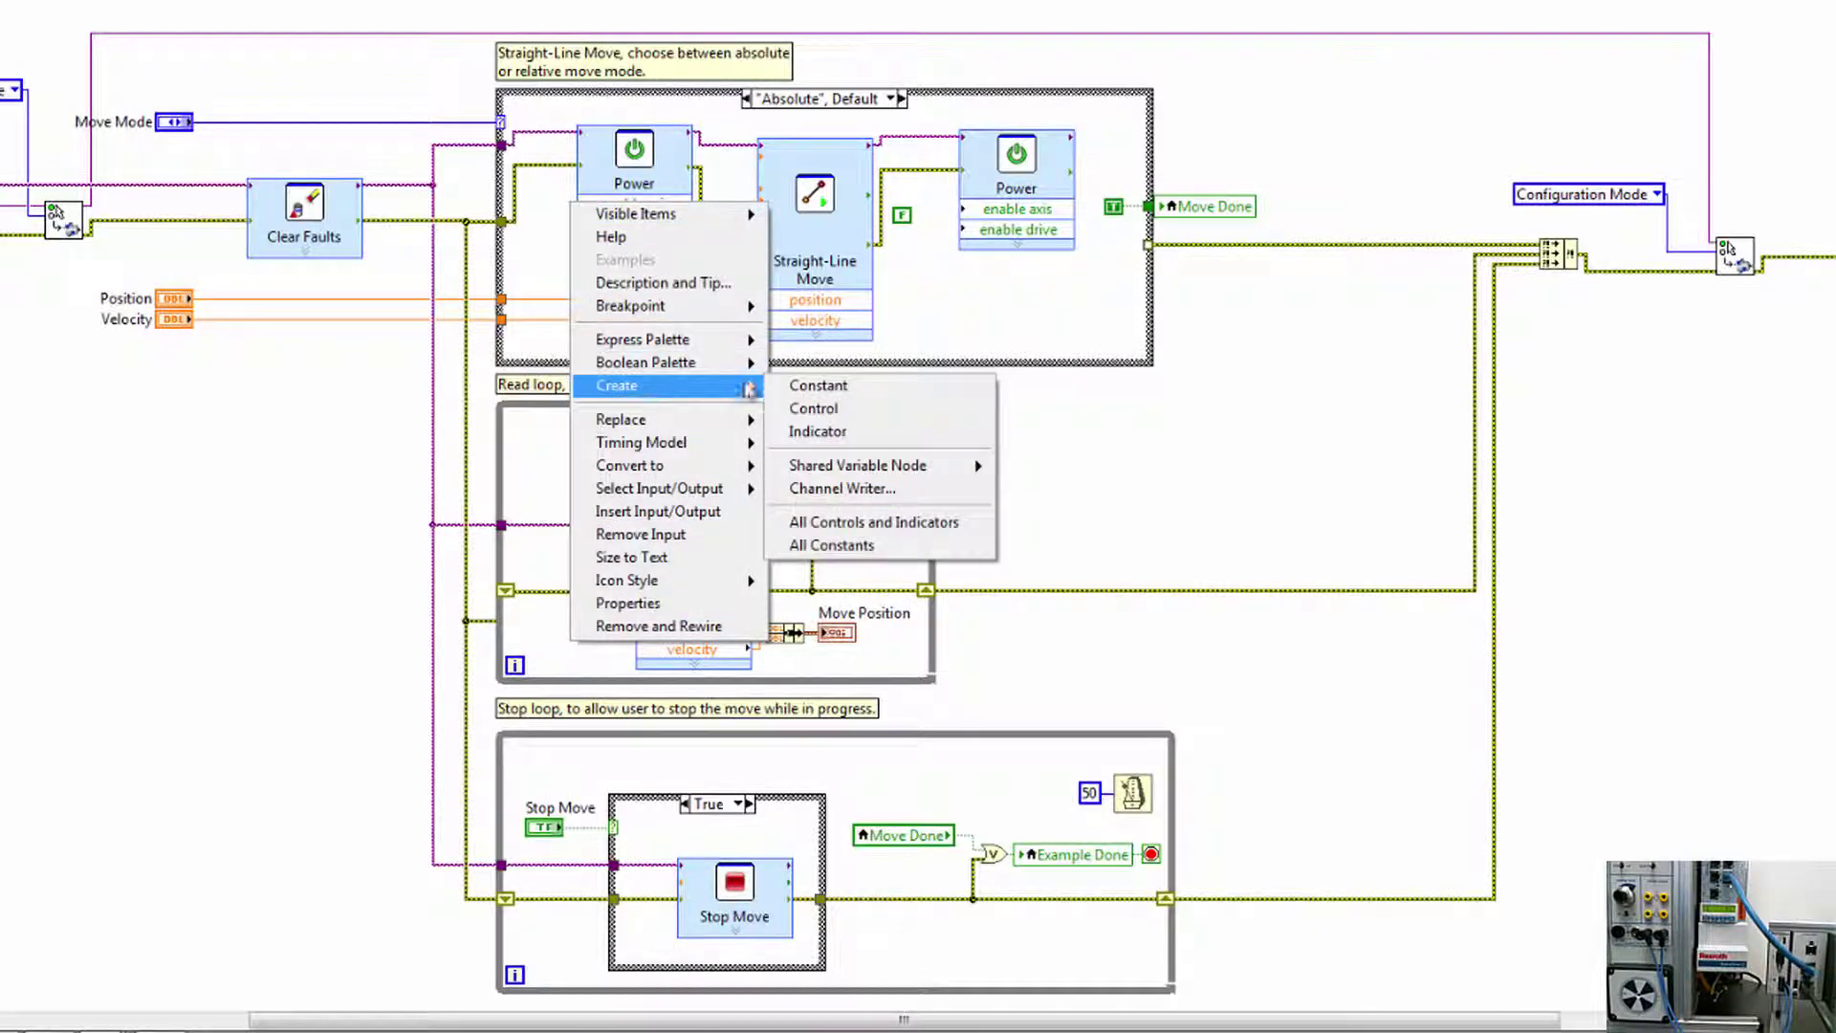
{"action": "left_click", "coordinate": [798, 386]}
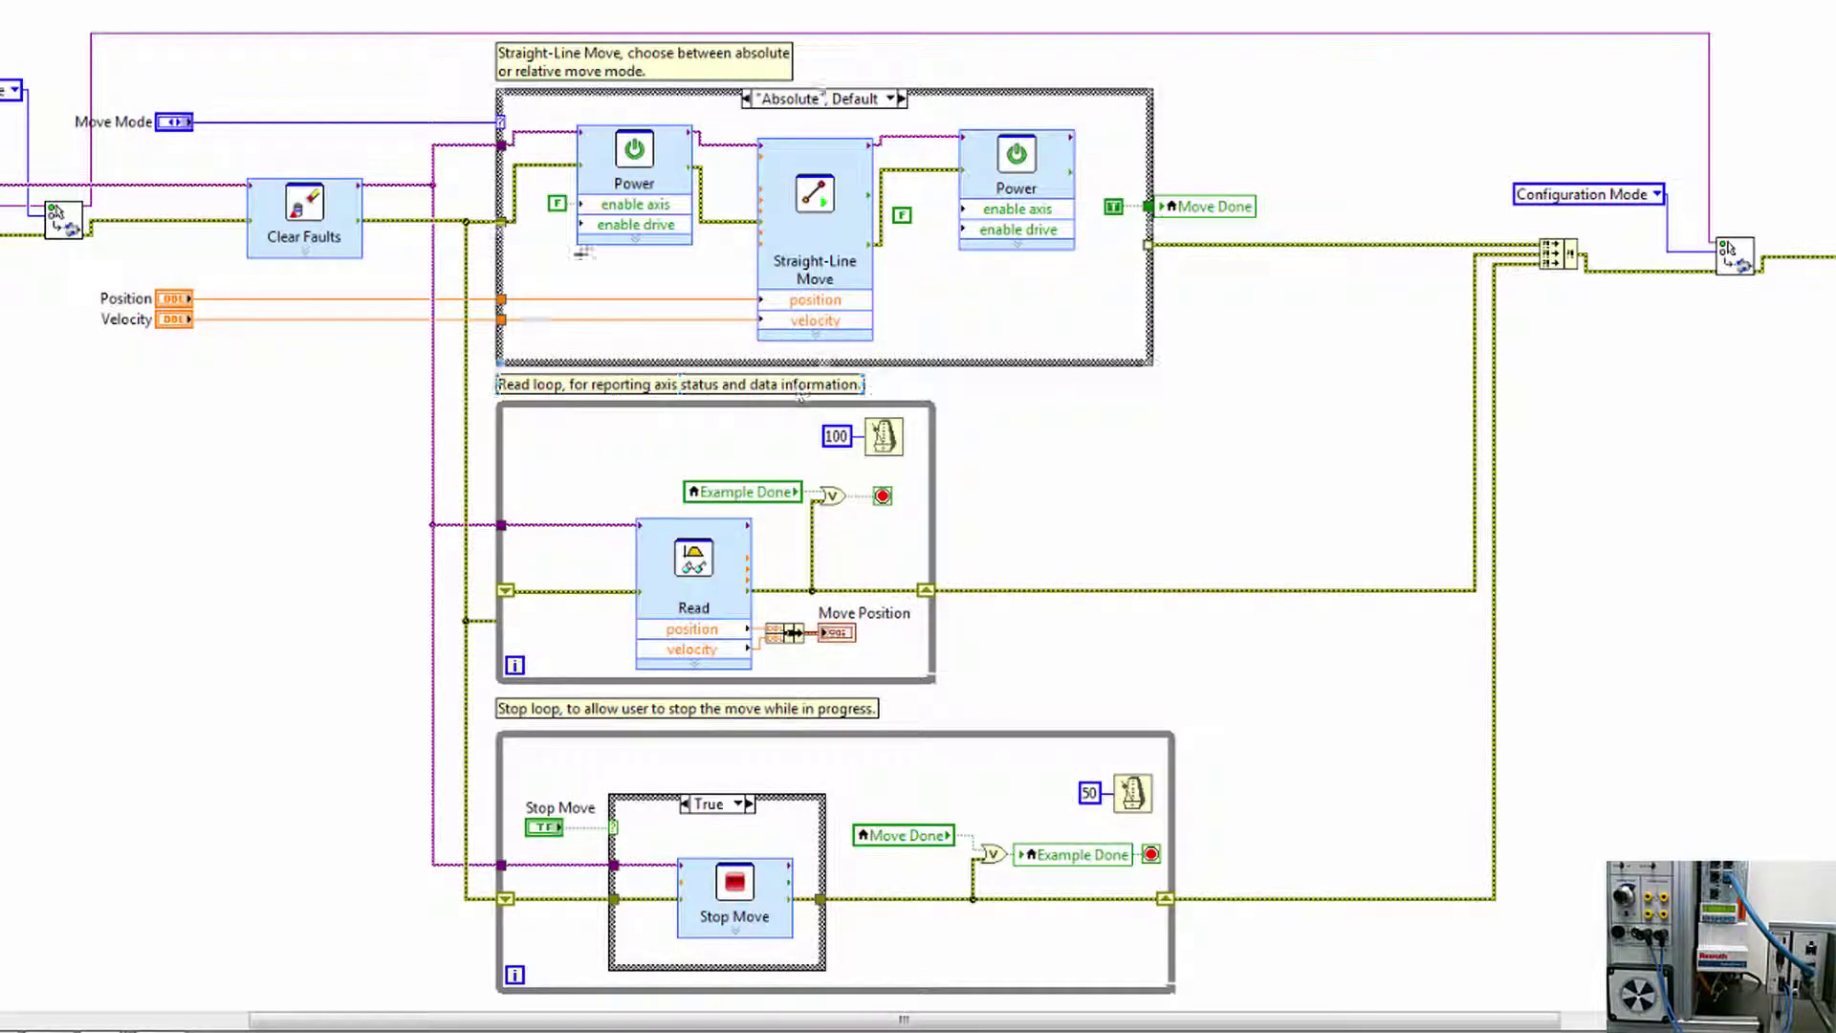
{"action": "left_click", "coordinate": [557, 205]}
{"action": "left_click_drag", "start_coordinate": [561, 205], "coordinate": [540, 204]}
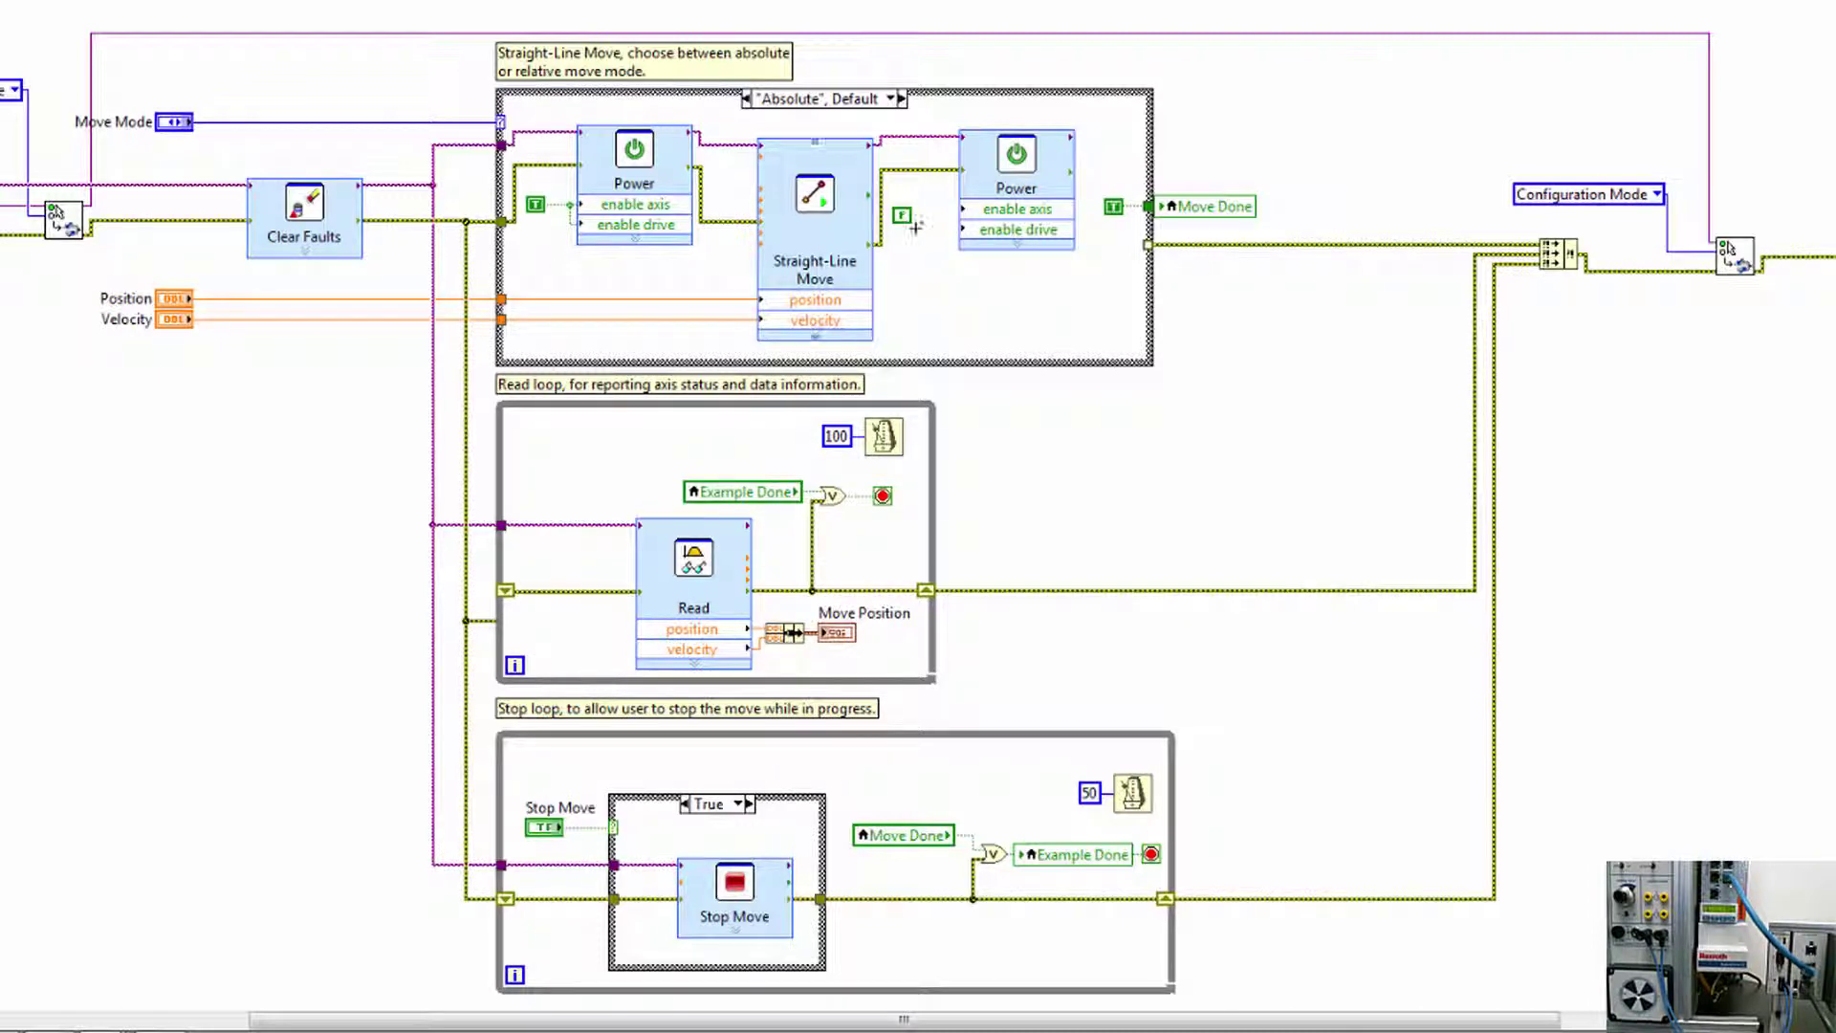
{"action": "left_click", "coordinate": [966, 209]}
{"action": "left_click", "coordinate": [910, 214]}
{"action": "left_click", "coordinate": [1149, 264]}
{"action": "left_click", "coordinate": [499, 765]}
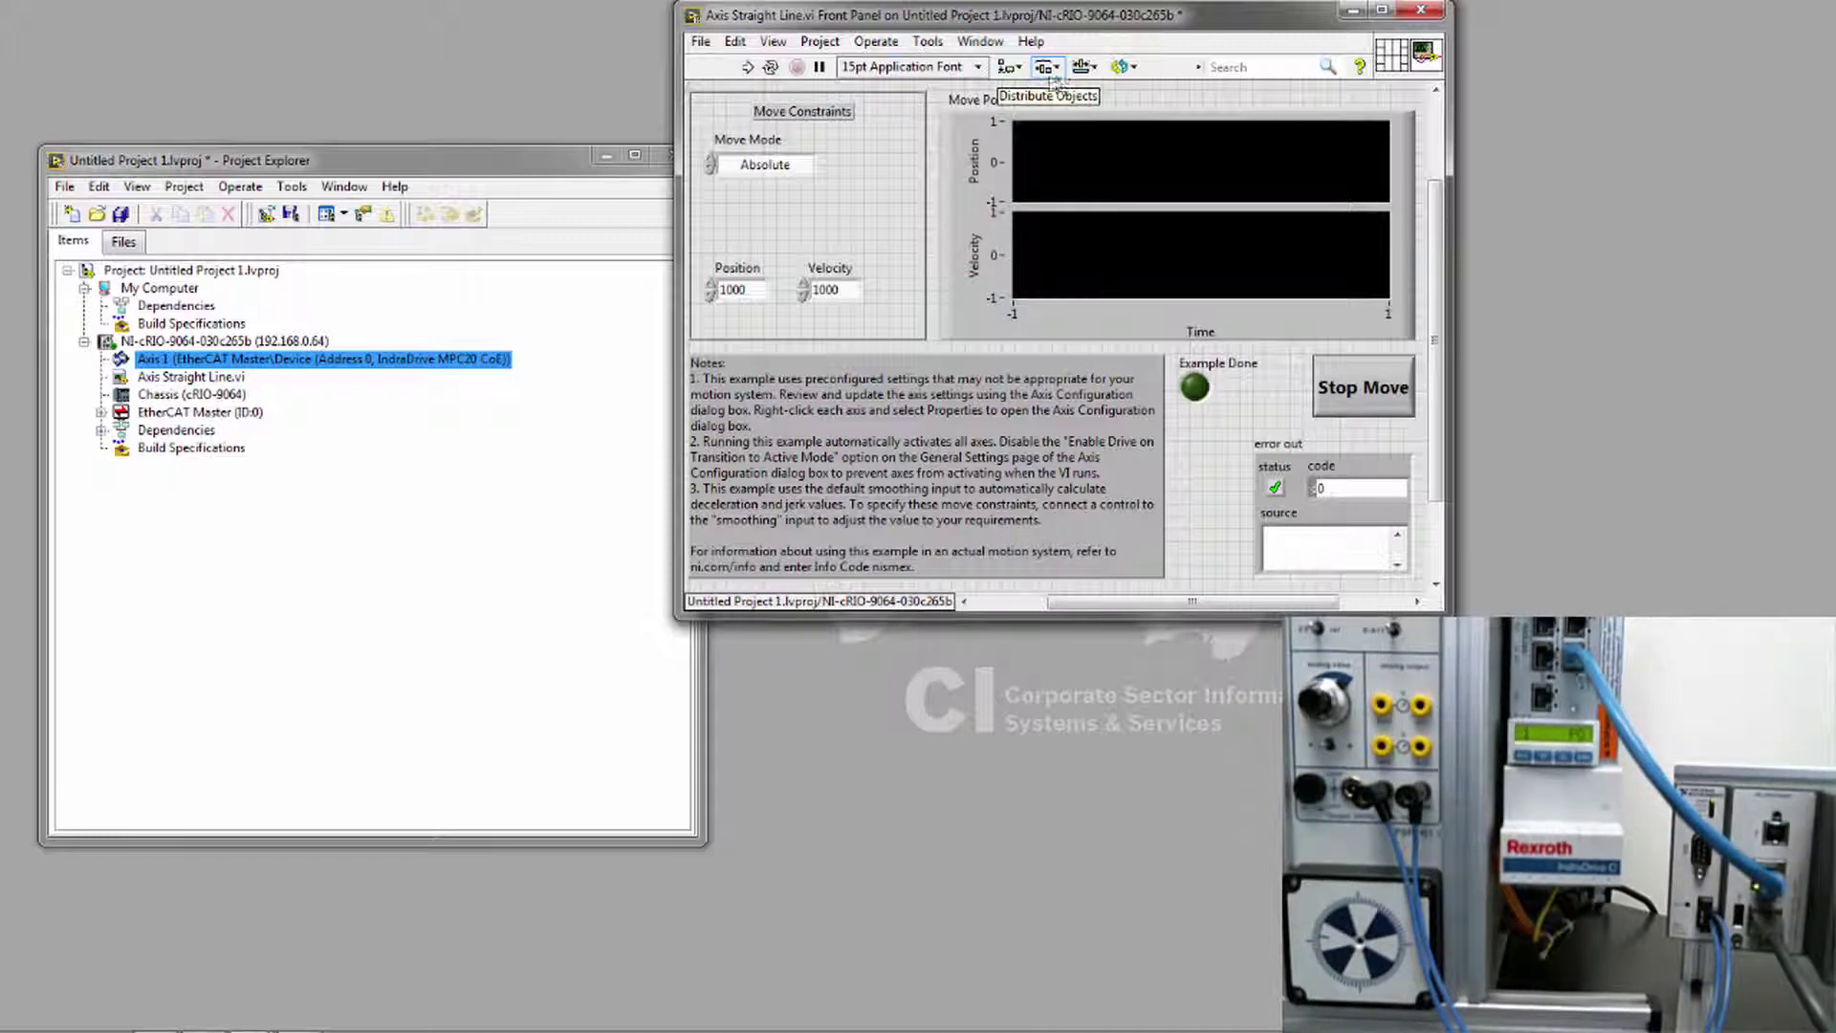
Run the VI on the cRIO, applying conflict resolution and saving its changes
{"action": "left_click", "coordinate": [747, 66]}
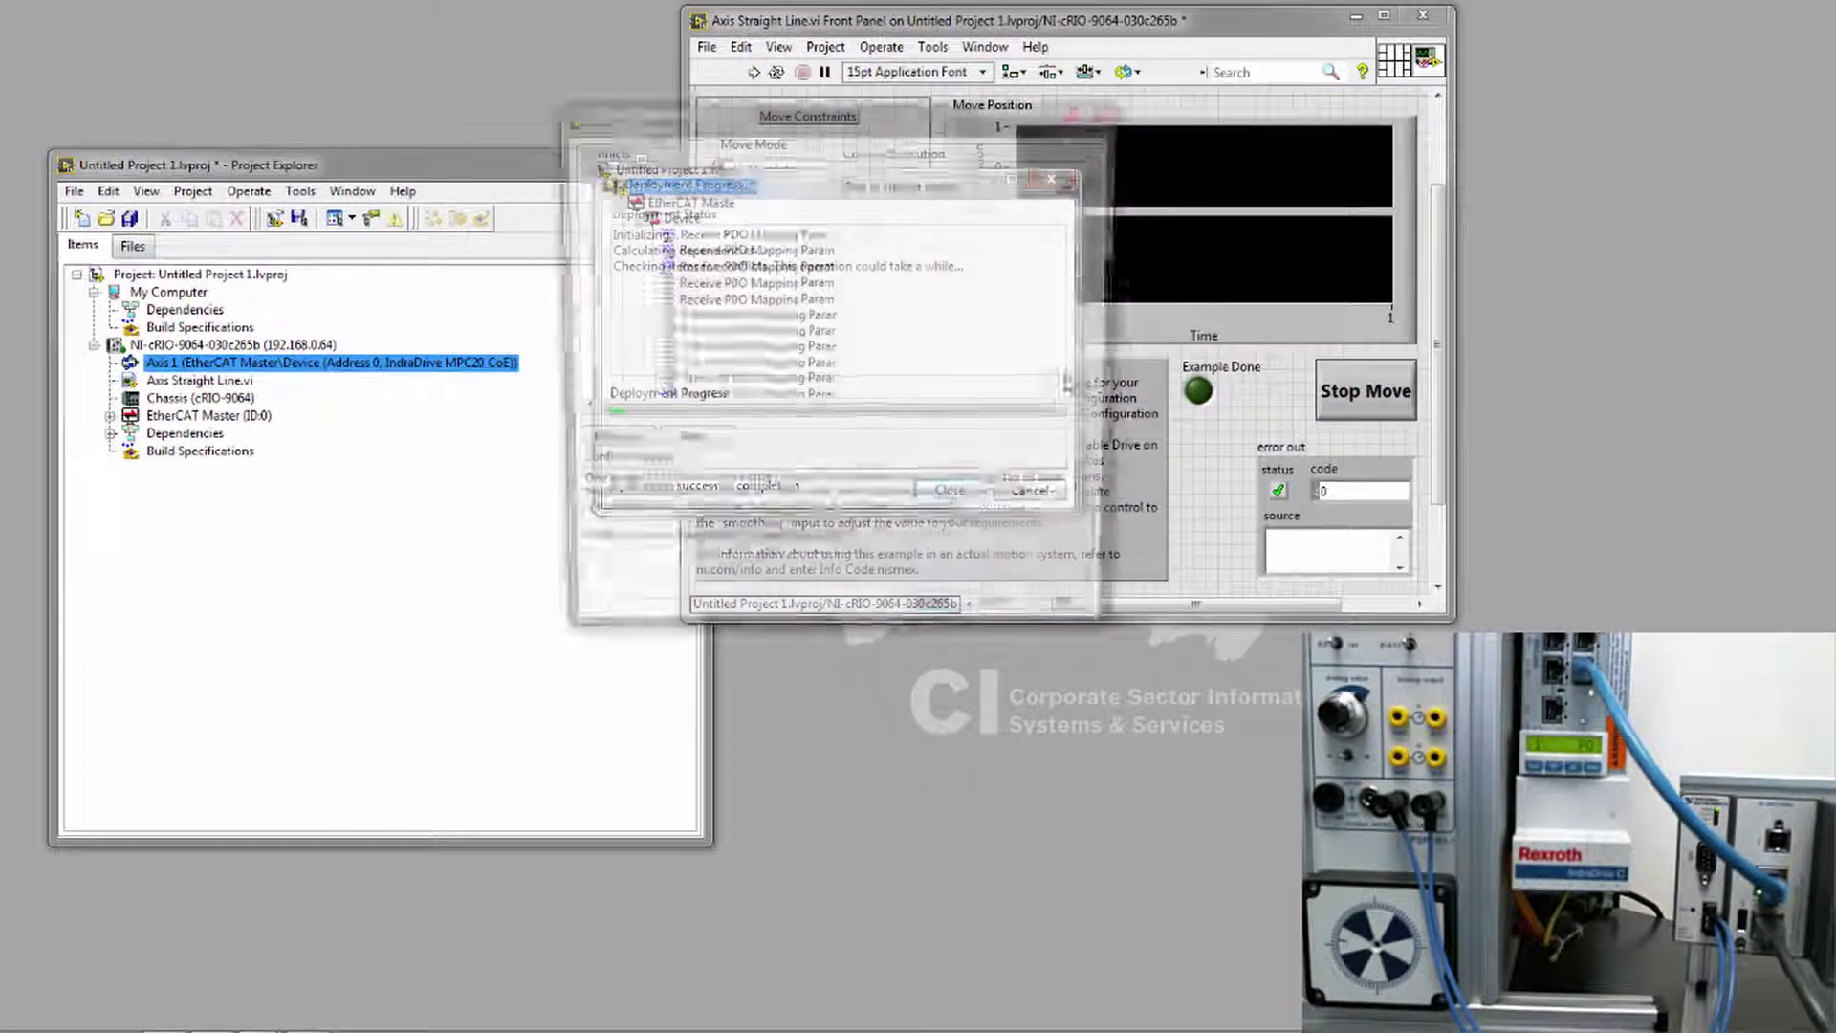
{"action": "left_click", "coordinate": [936, 615]}
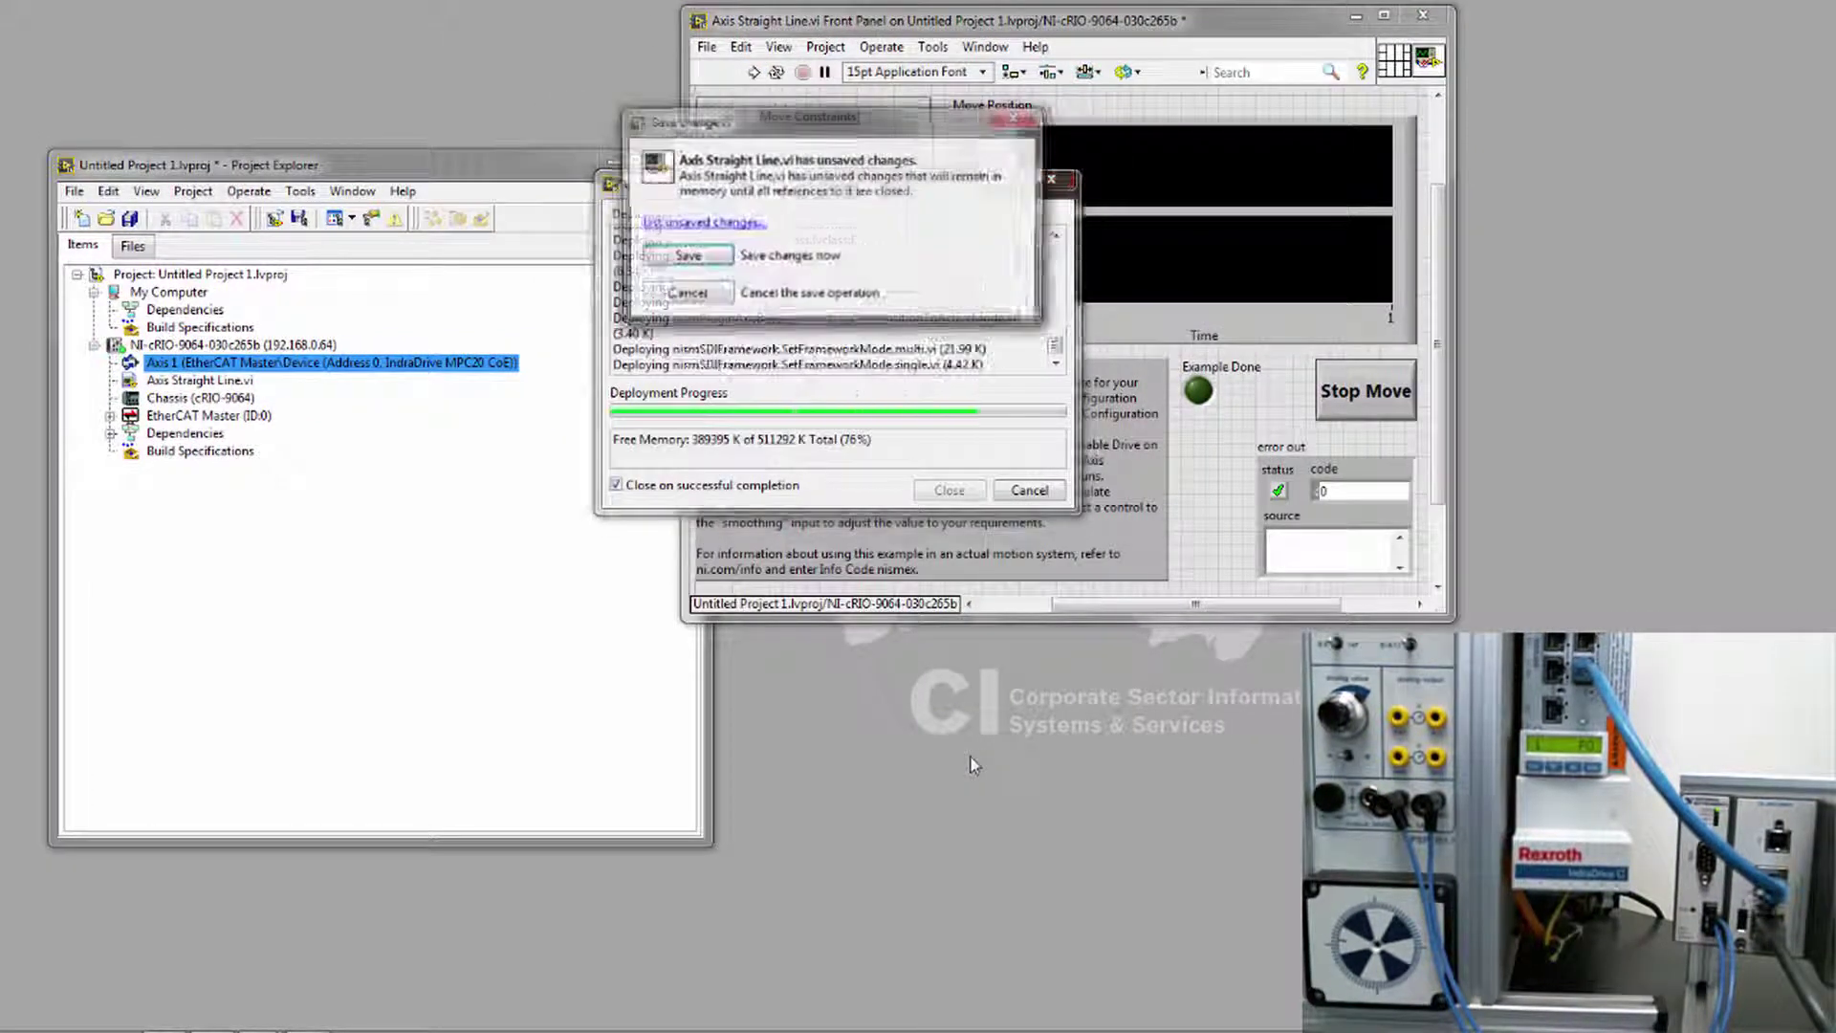
{"action": "left_click", "coordinate": [686, 256]}
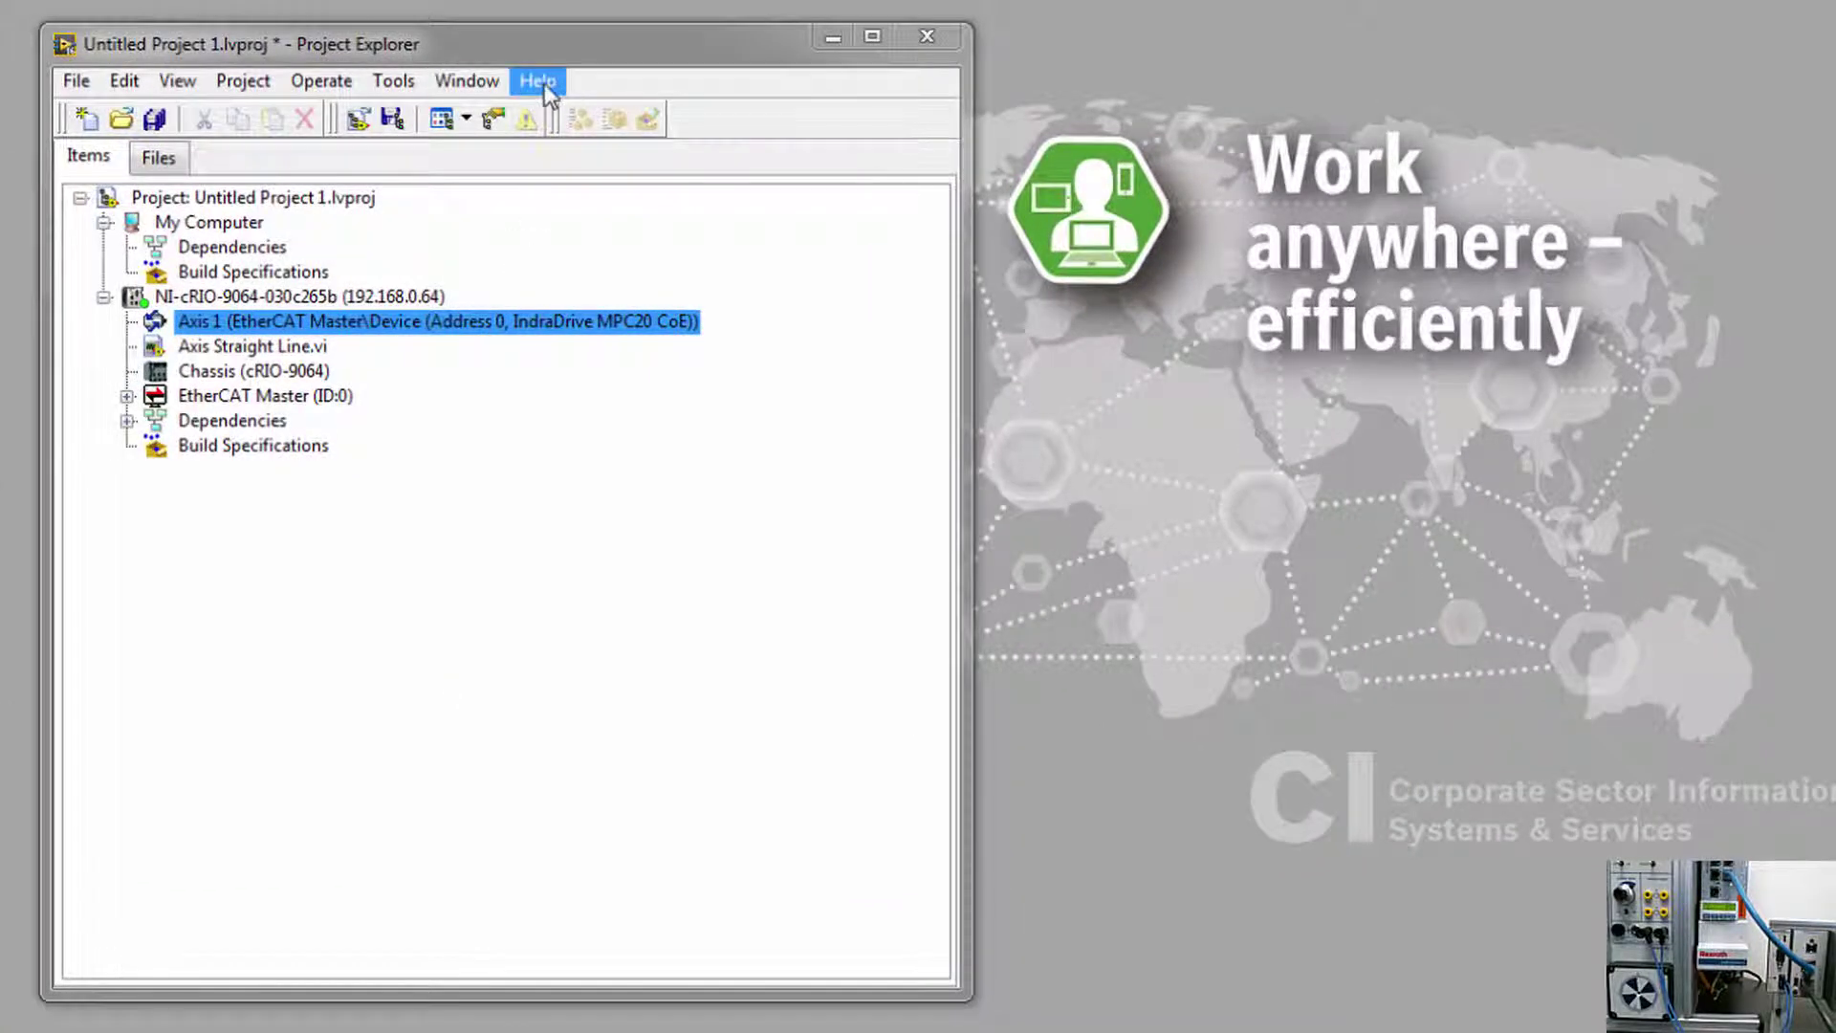
Search the Example Finder for 'Bosch' and select the SDI Plug-in IndraDrive example project
{"action": "left_click", "coordinate": [544, 84]}
{"action": "left_click", "coordinate": [586, 284]}
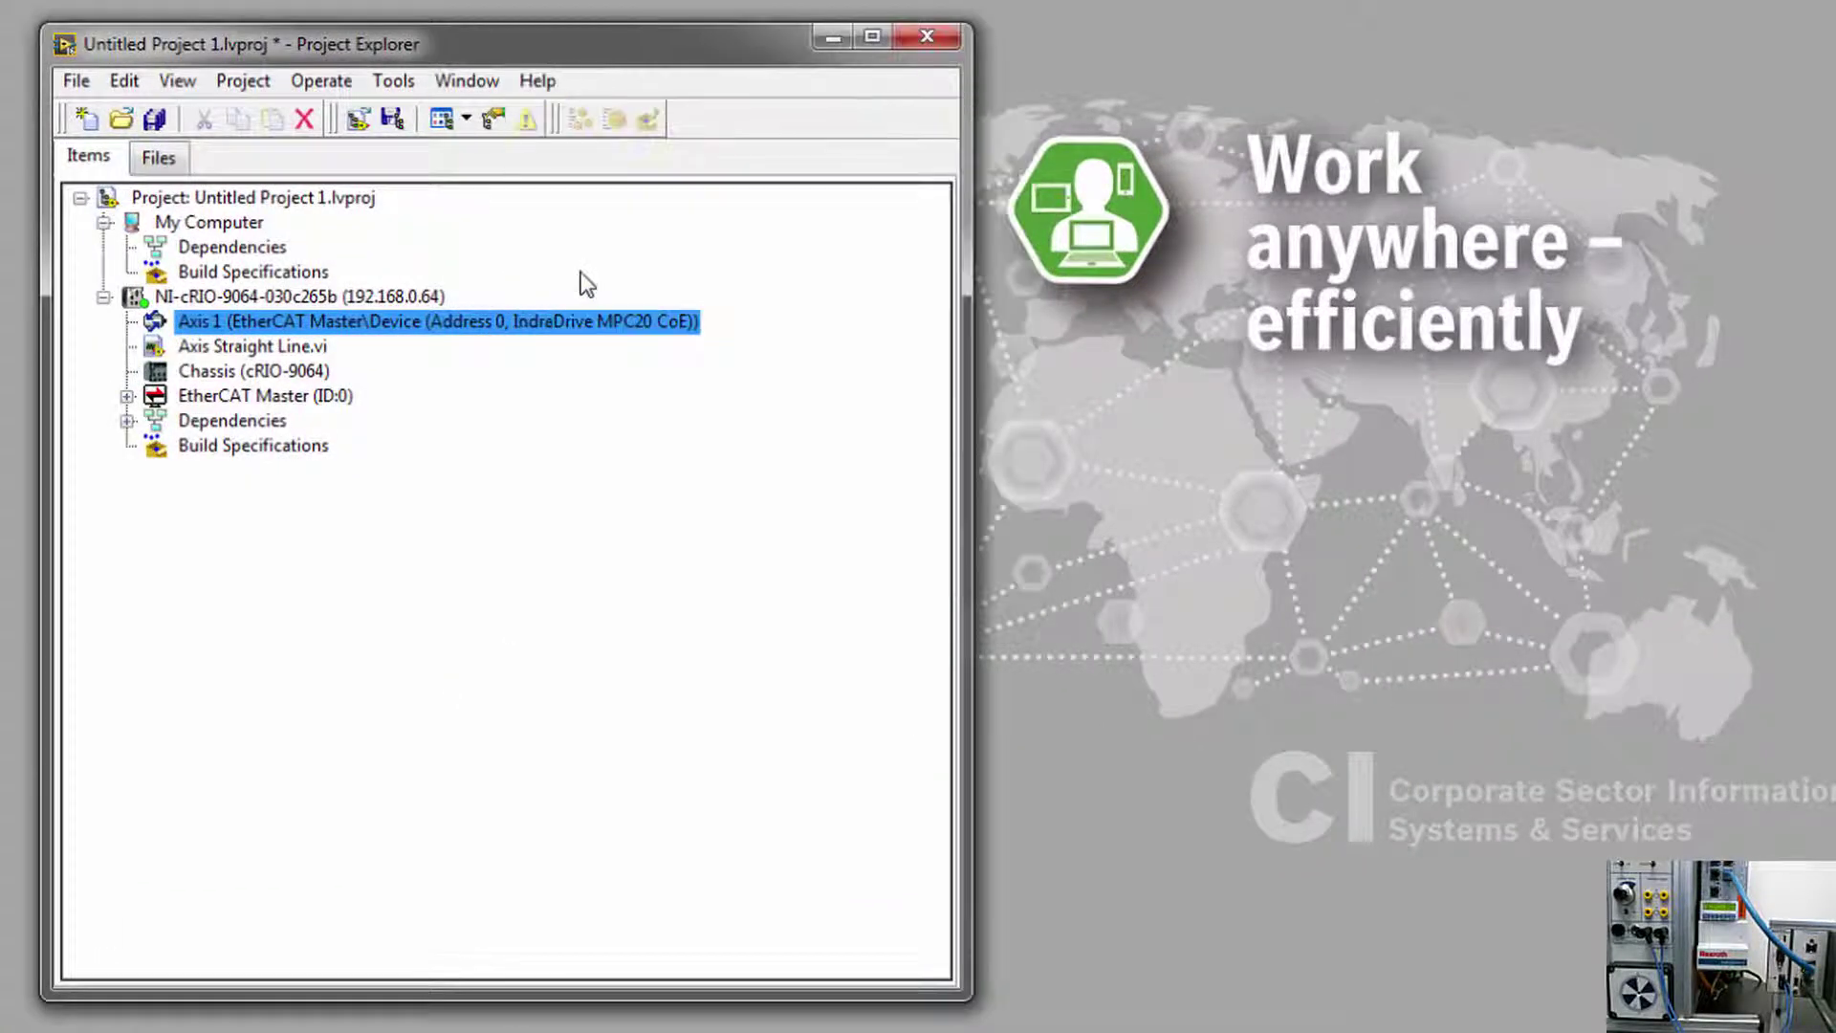
{"action": "left_click", "coordinate": [701, 132]}
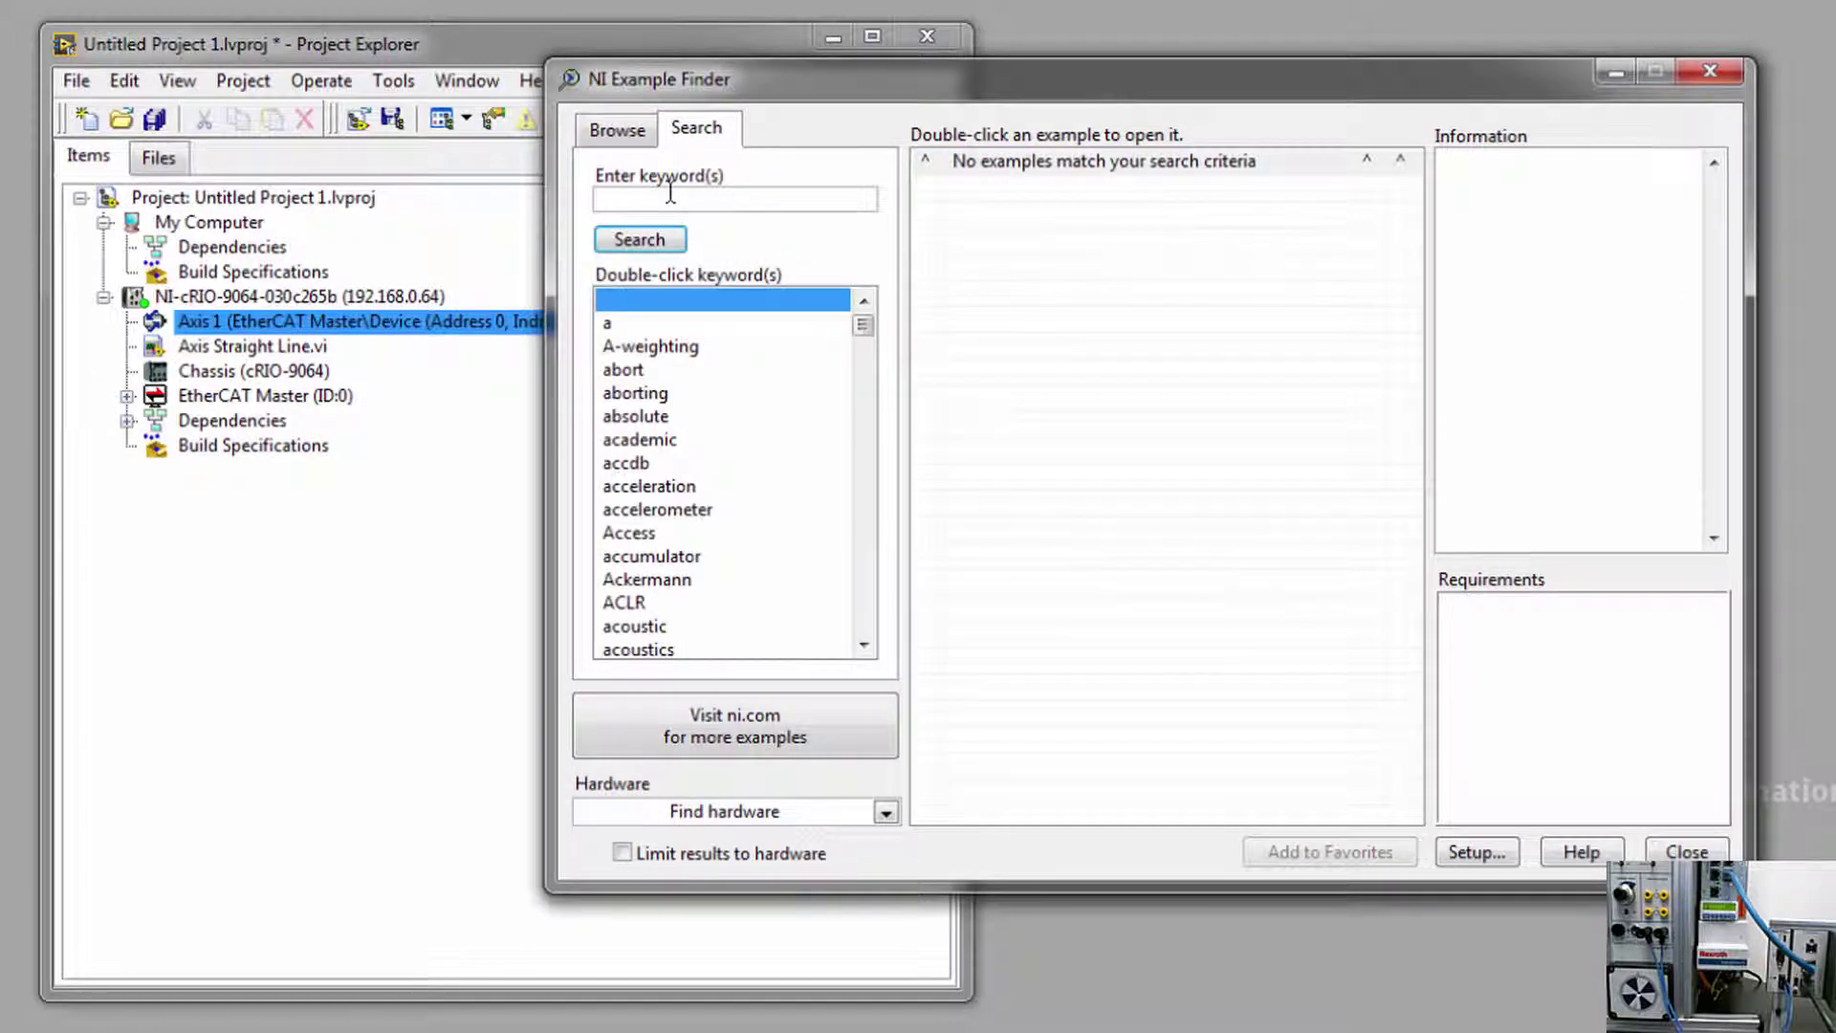
{"action": "type", "text": "Bosch"}
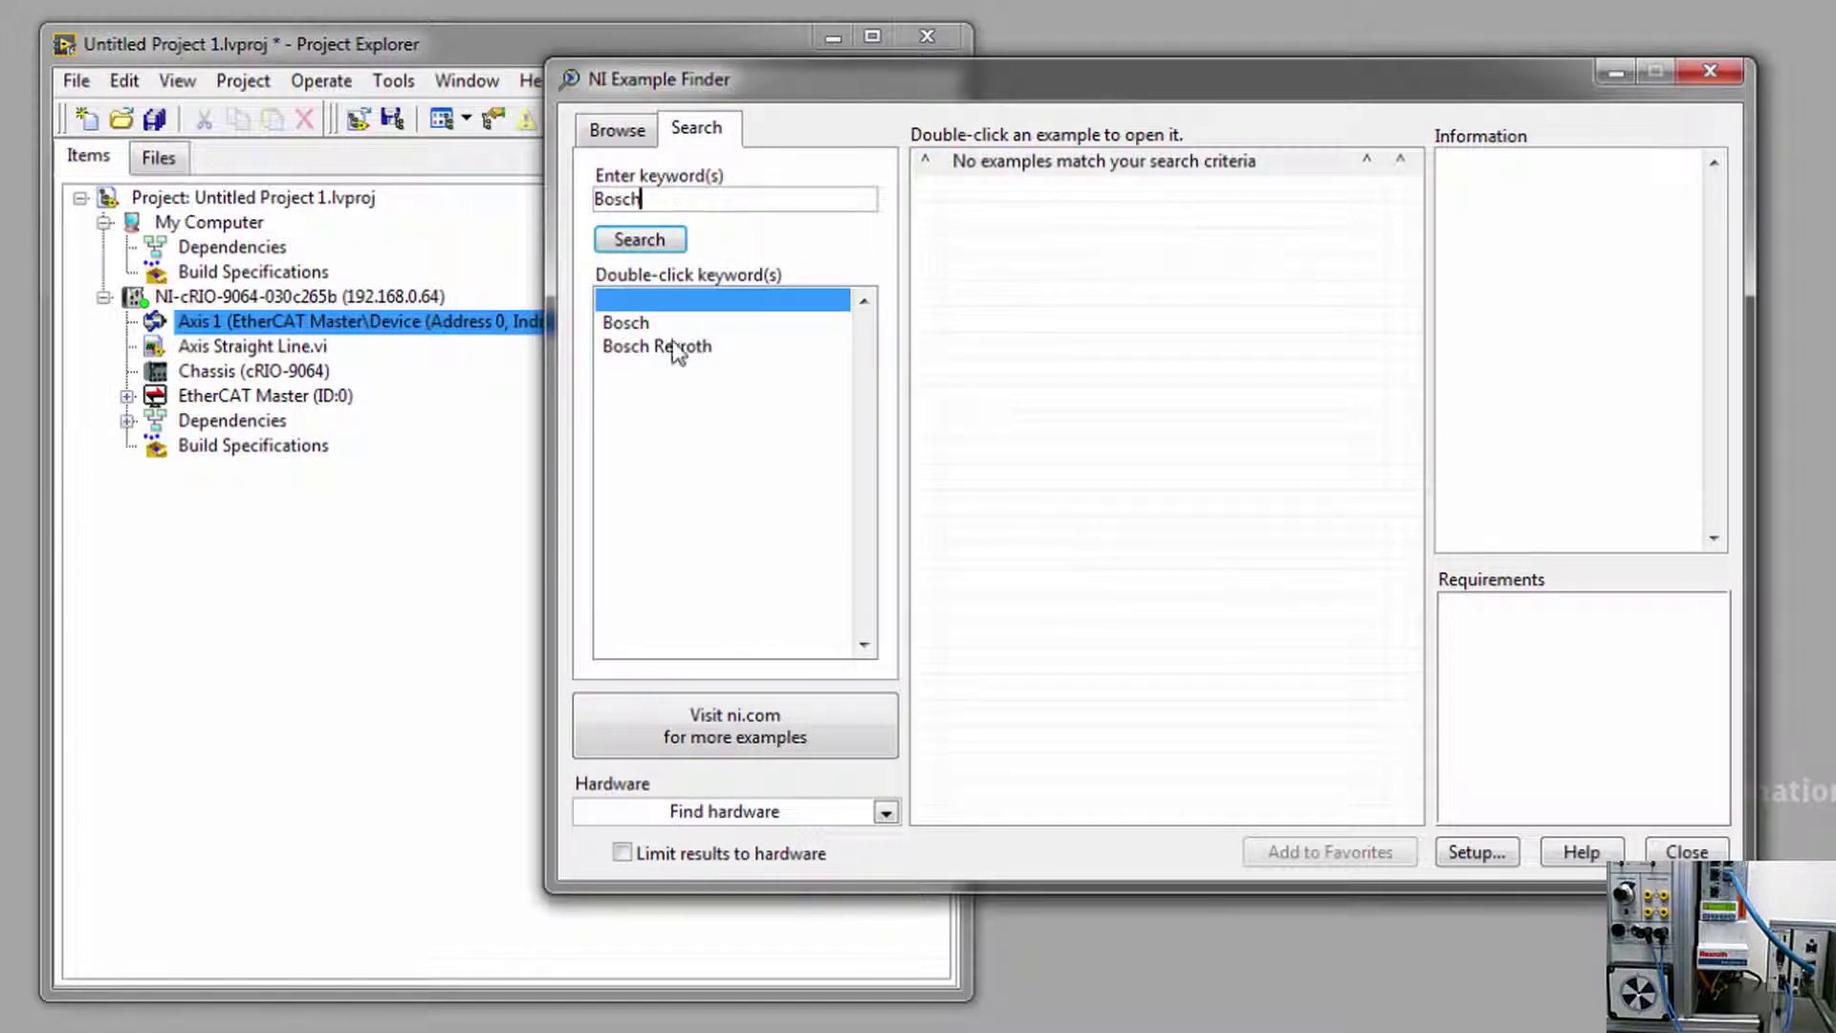
{"action": "double_click", "coordinate": [674, 346]}
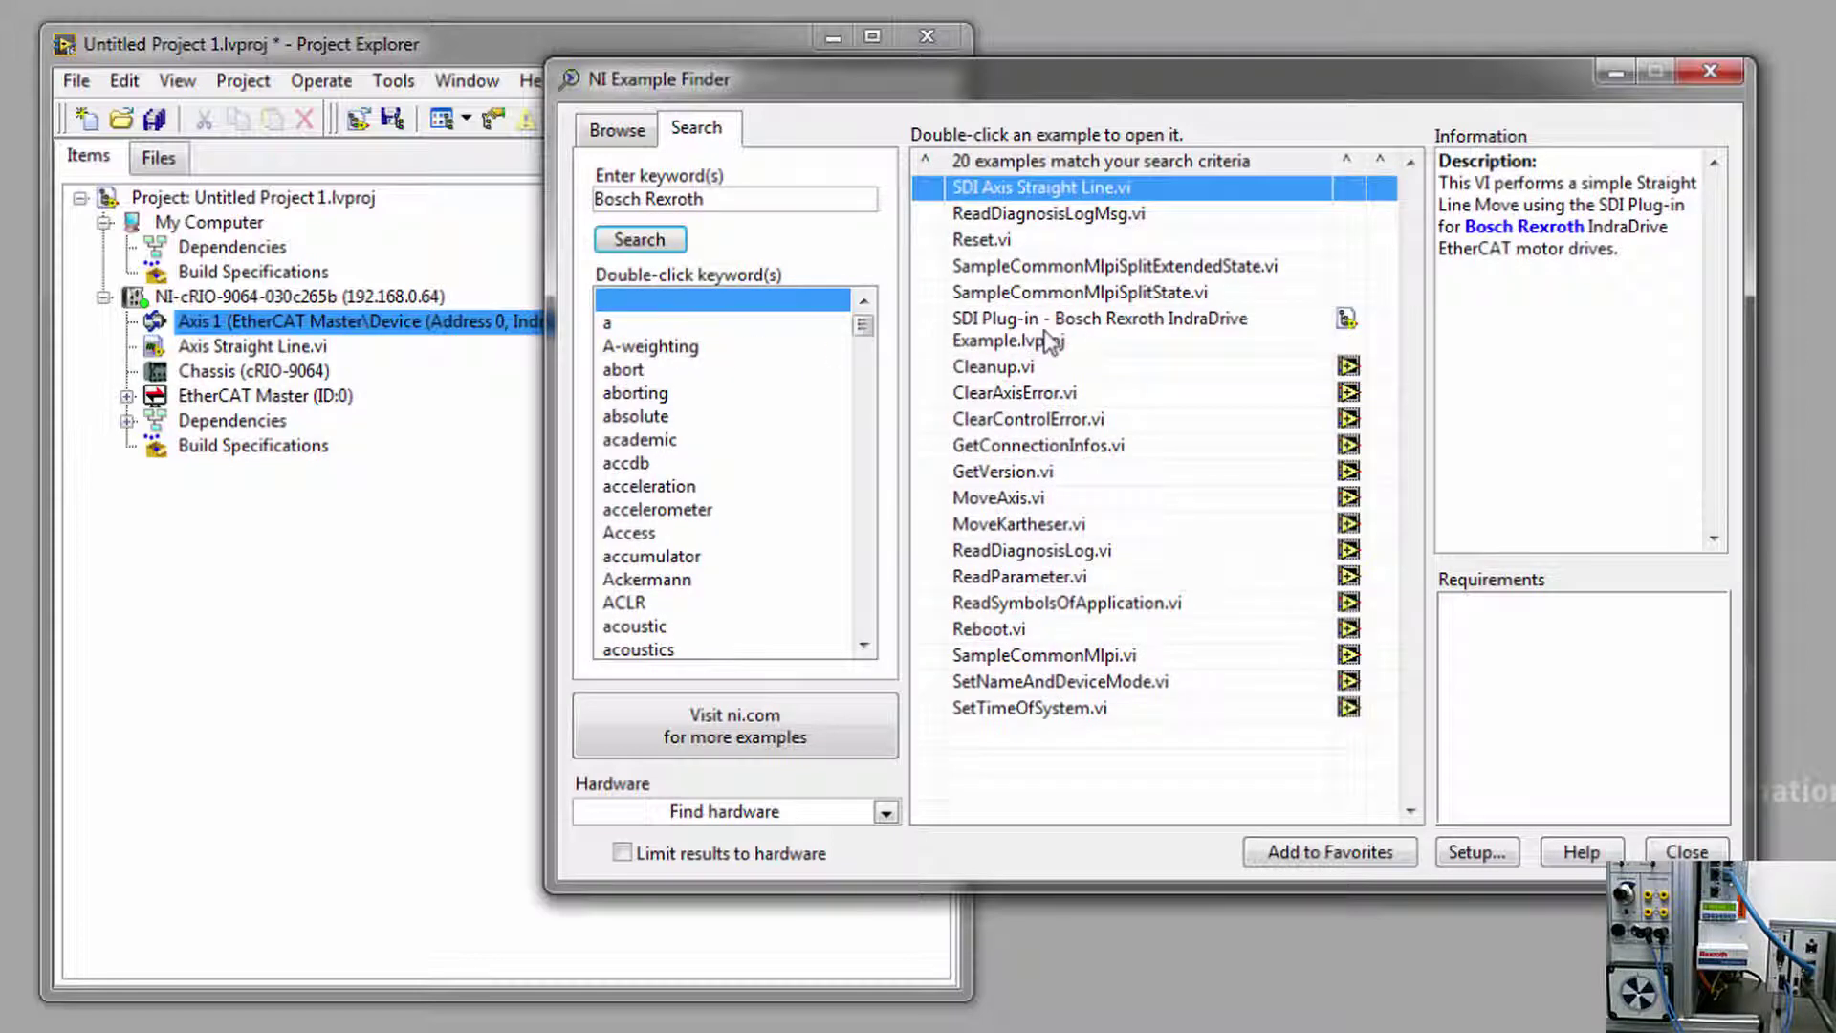
{"action": "left_click", "coordinate": [1052, 342]}
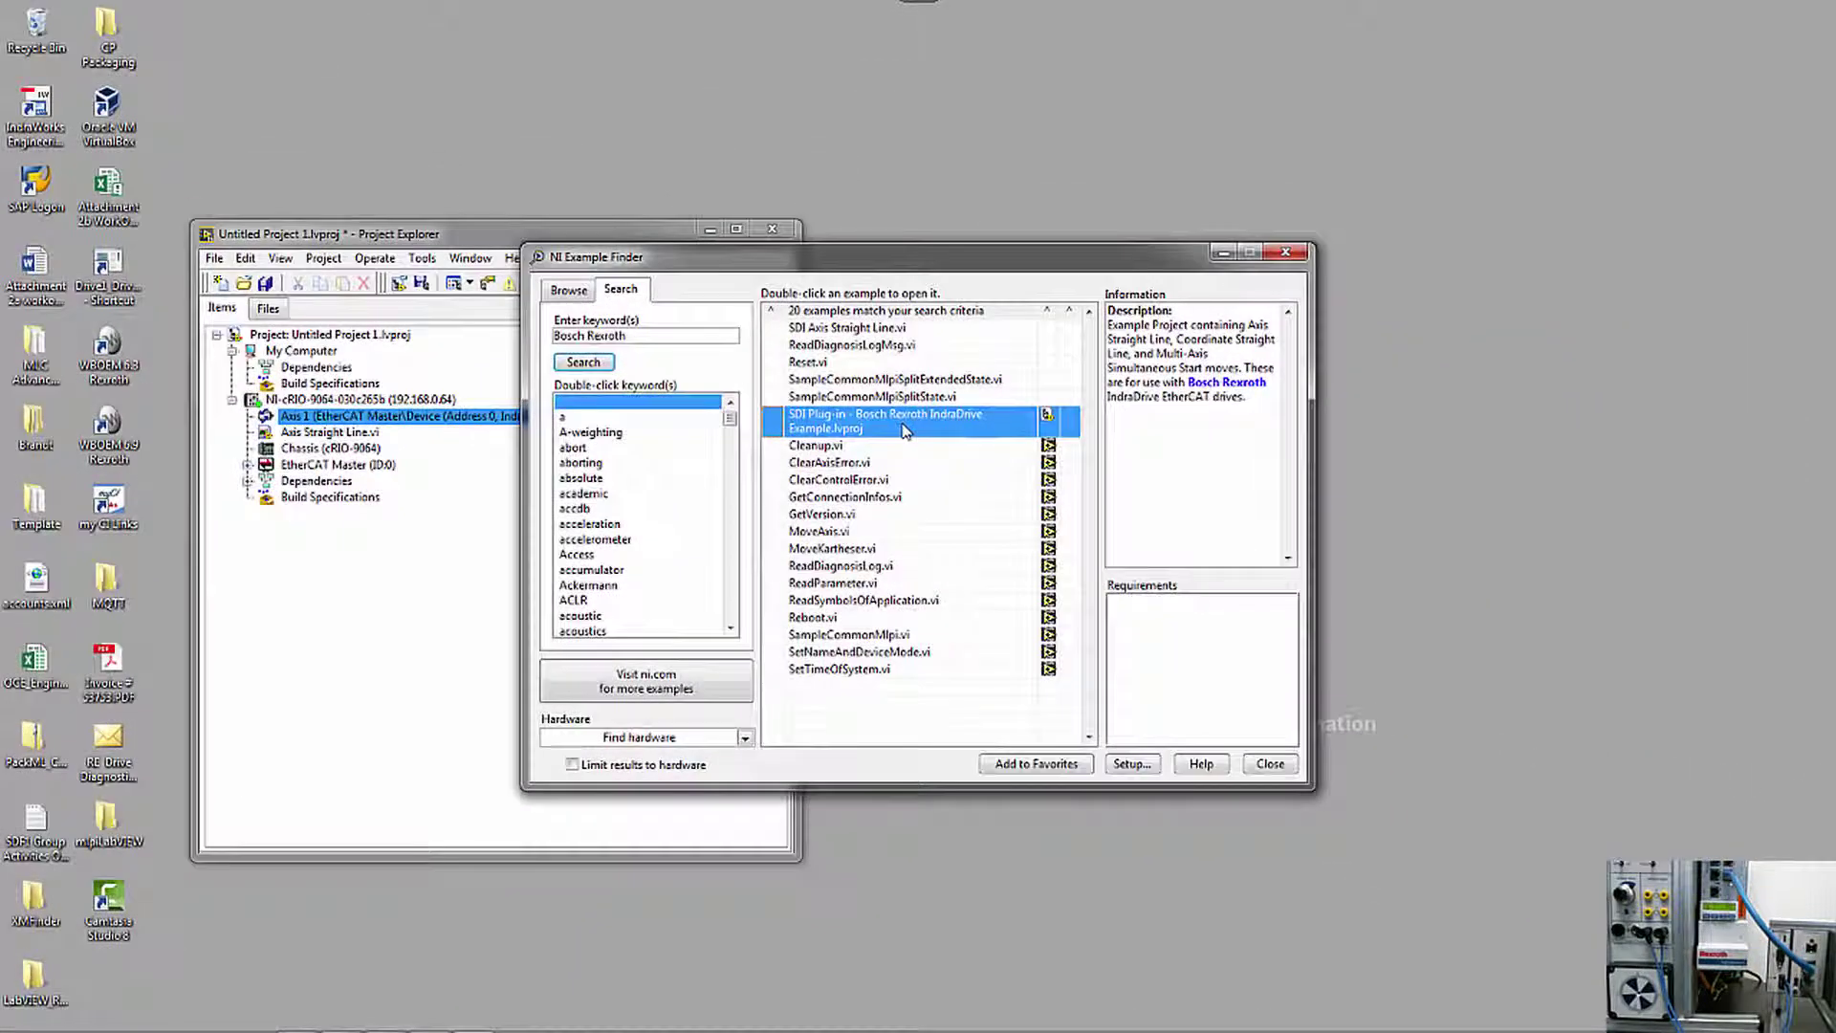
Open SDI Plug-in - Bosch Rexroth IndraDrive Example.lvproj from the Example Finder results
{"action": "double_click", "coordinate": [904, 430]}
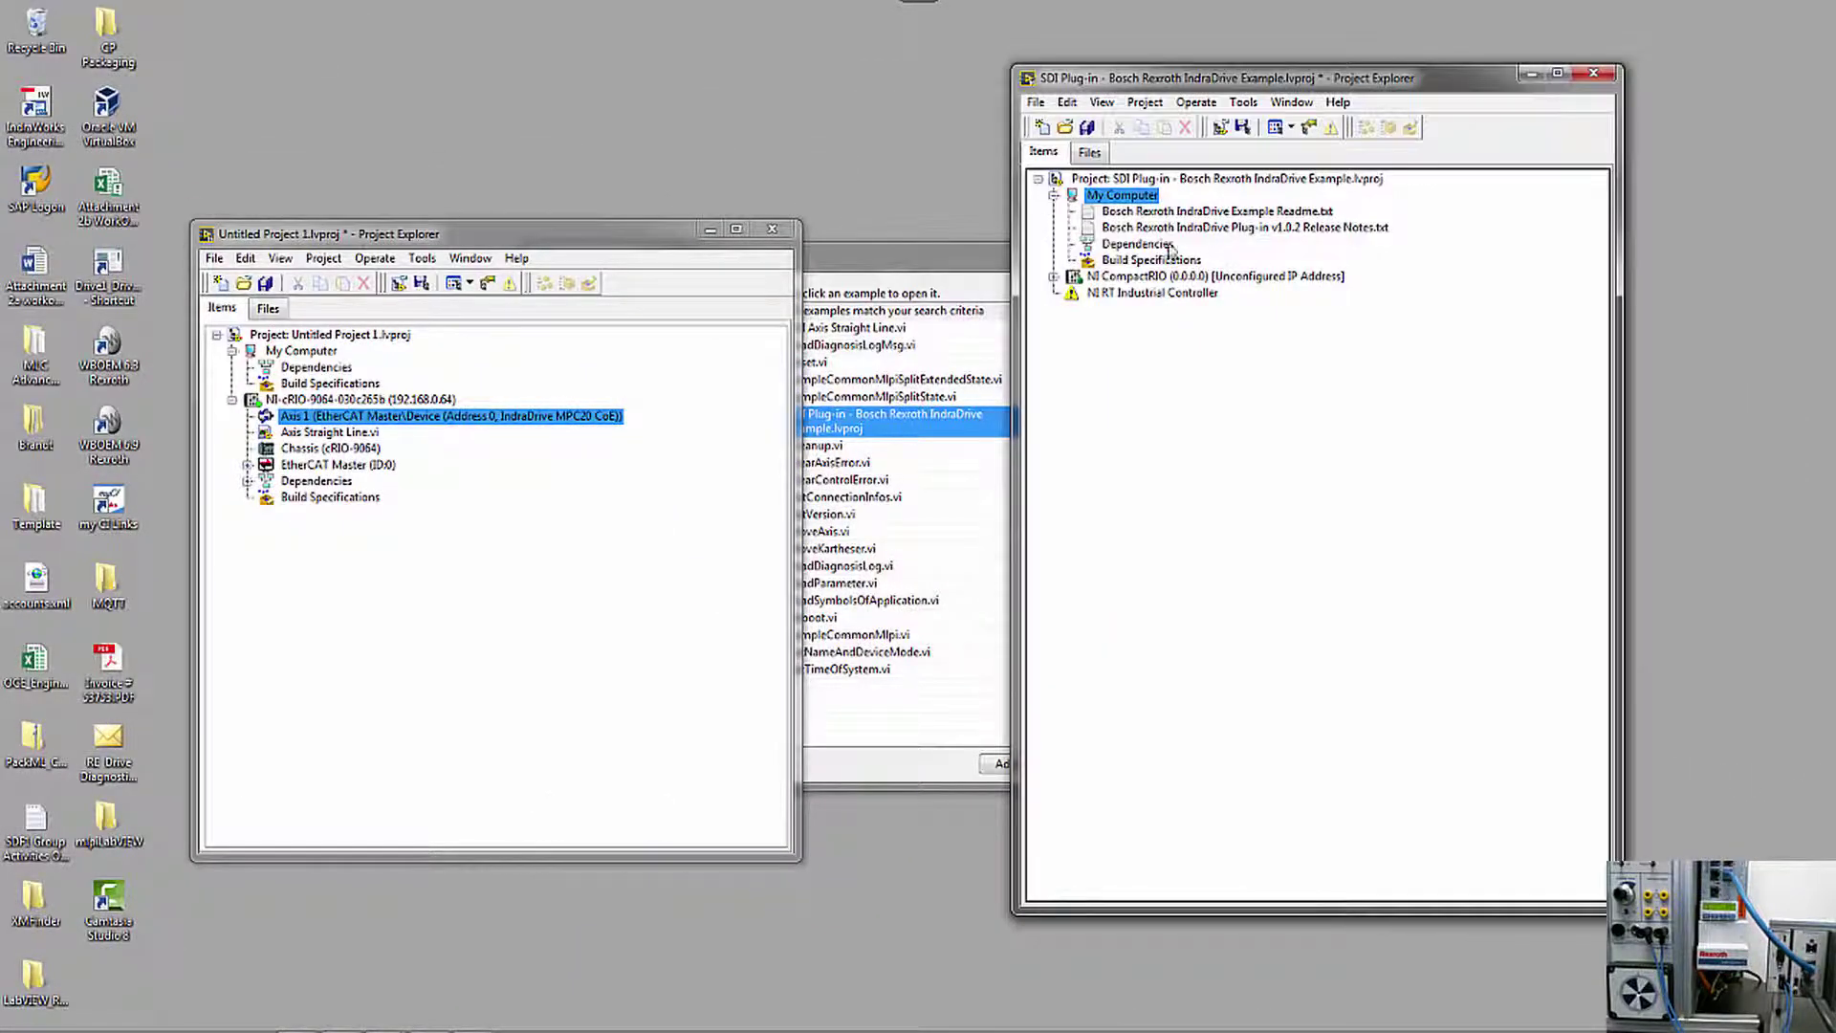